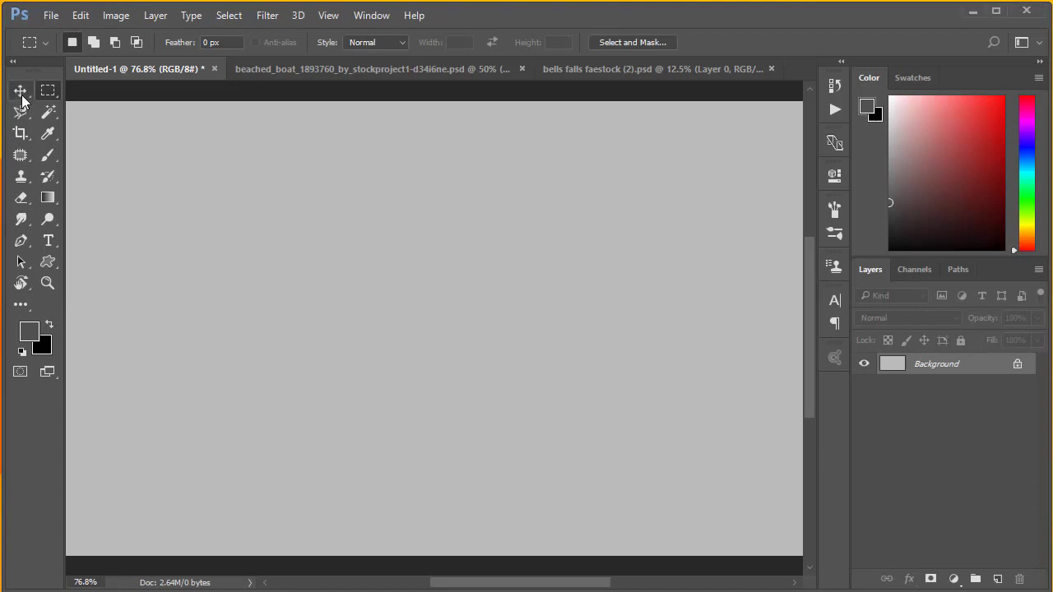
# Step: Copy the beached boat into Untitled-1, scale it to about 51%, and place it lower-middle
pyautogui.click(284, 71)
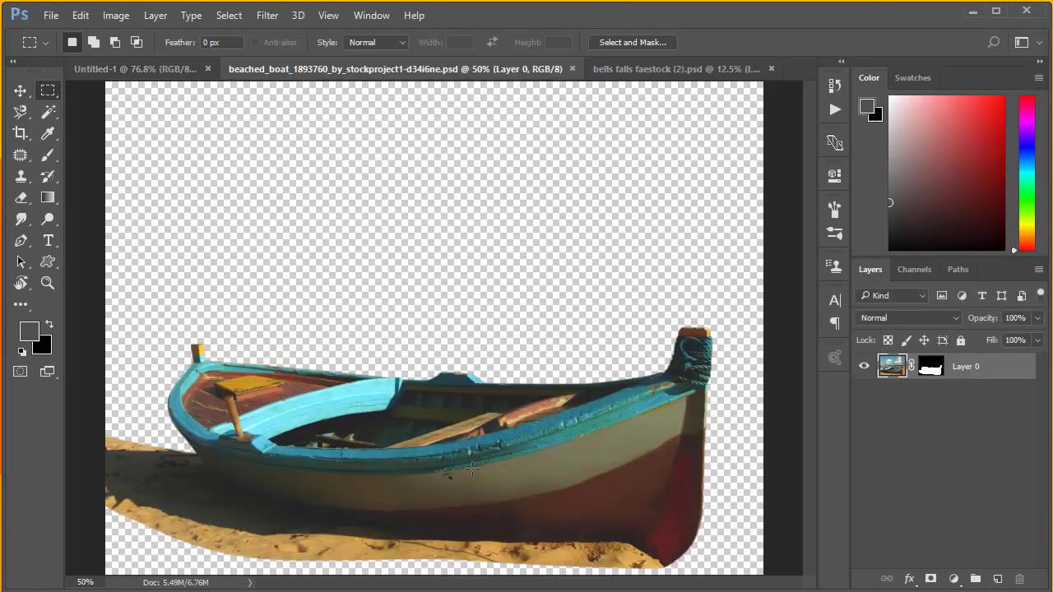
pyautogui.moveTo(489, 472)
pyautogui.mouseDown()
pyautogui.moveTo(184, 121)
pyautogui.moveTo(445, 362)
pyautogui.mouseUp()
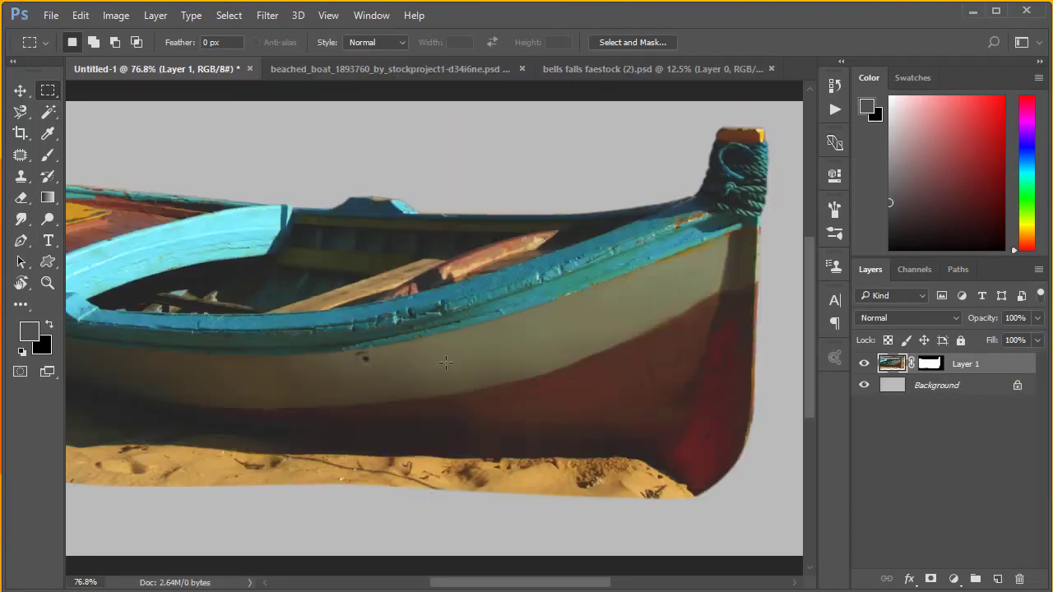
pyautogui.hotkey('ctrl', 't')
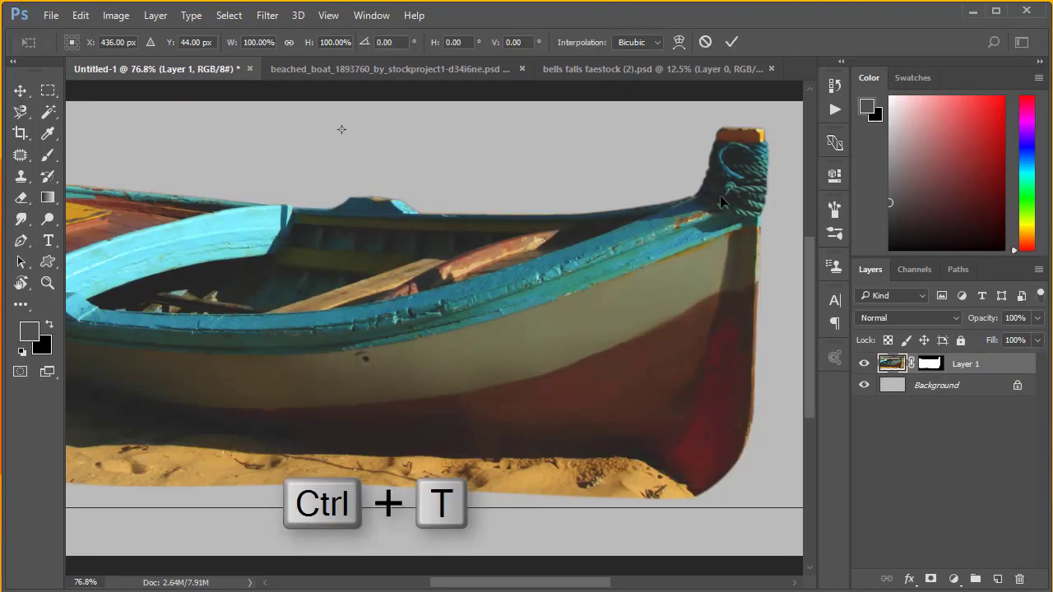
pyautogui.hotkey('ctrl', '-')
pyautogui.hotkey('ctrl', '-')
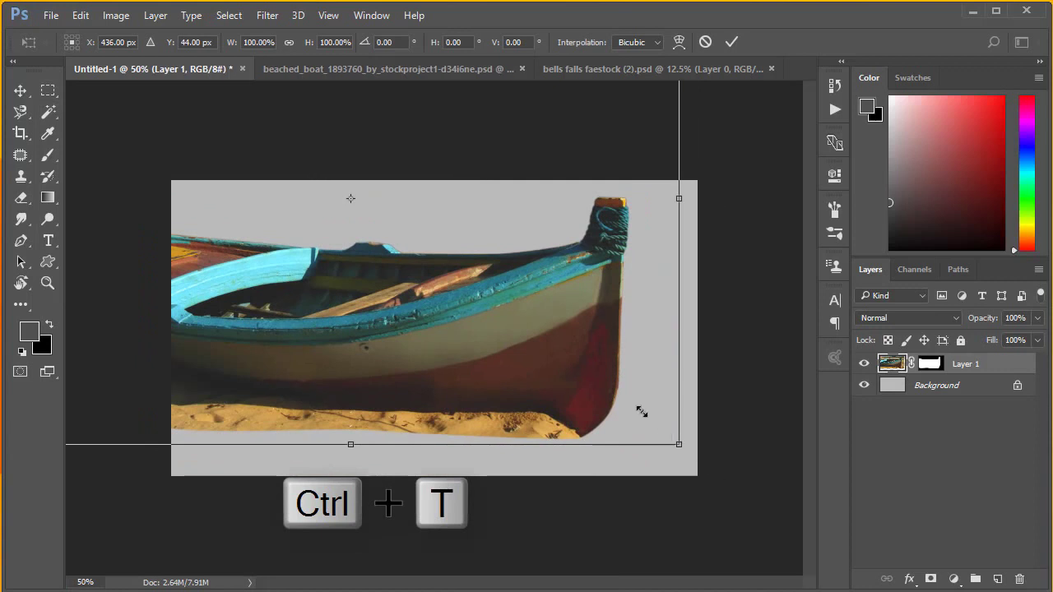
pyautogui.moveTo(641, 412); pyautogui.dragTo(522, 323)
pyautogui.moveTo(463, 294); pyautogui.dragTo(585, 369)
pyautogui.moveTo(640, 167); pyautogui.dragTo(629, 216)
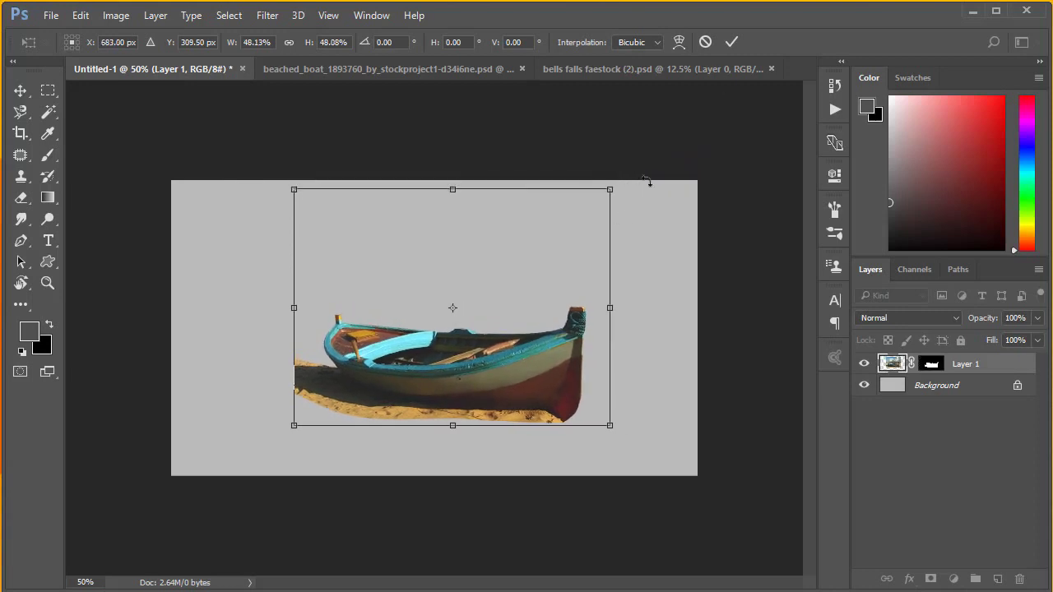
pyautogui.click(729, 43)
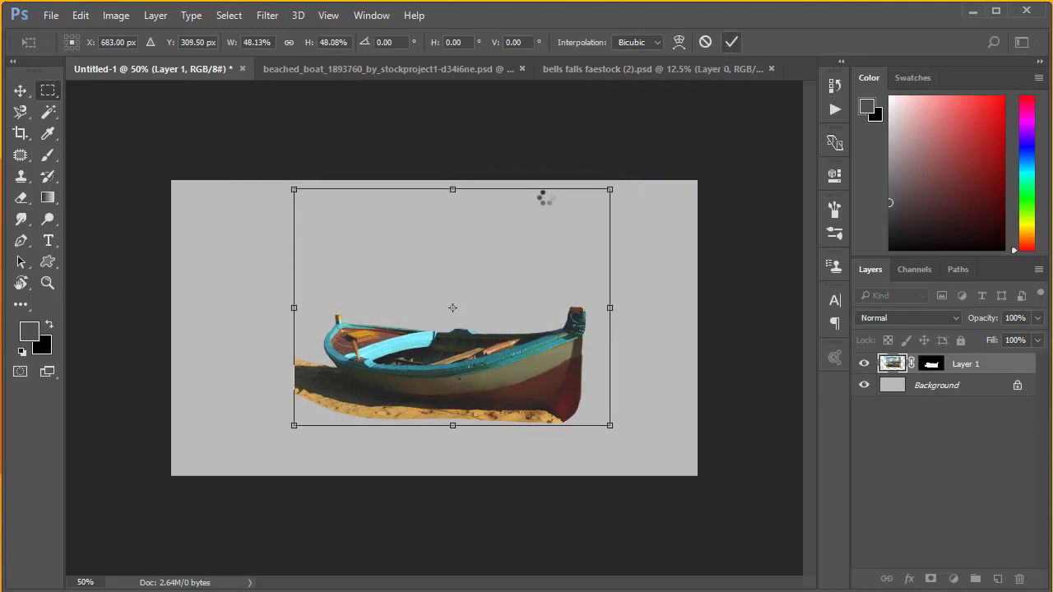
# Step: Drag the woman in the black dress into Untitled-1 as a new layer
pyautogui.click(596, 71)
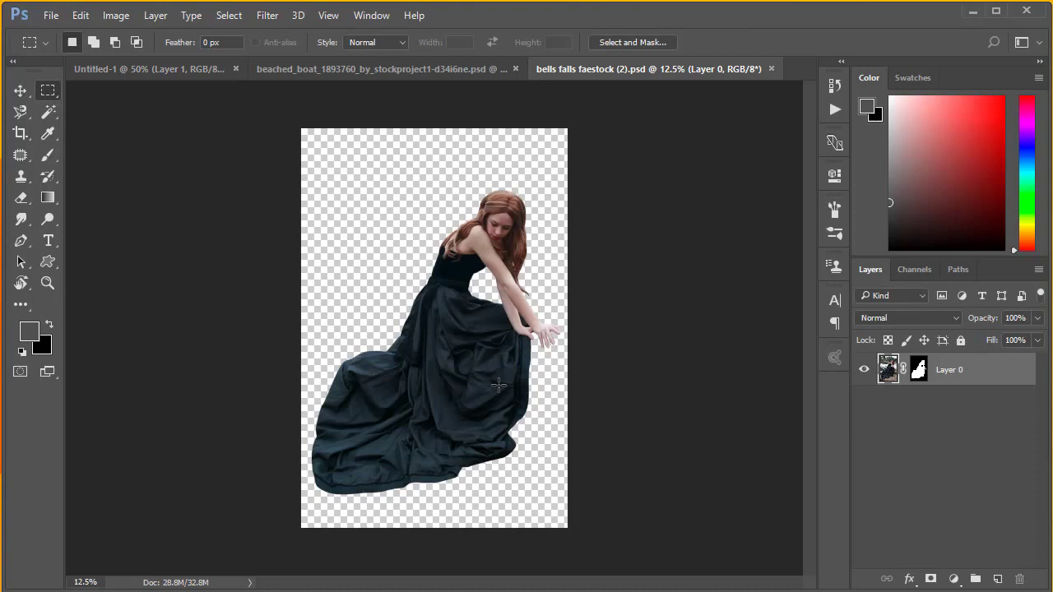
pyautogui.moveTo(498, 381)
pyautogui.mouseDown()
pyautogui.moveTo(182, 74)
pyautogui.moveTo(450, 255)
pyautogui.mouseUp()
pyautogui.moveTo(473, 299); pyautogui.dragTo(494, 305)
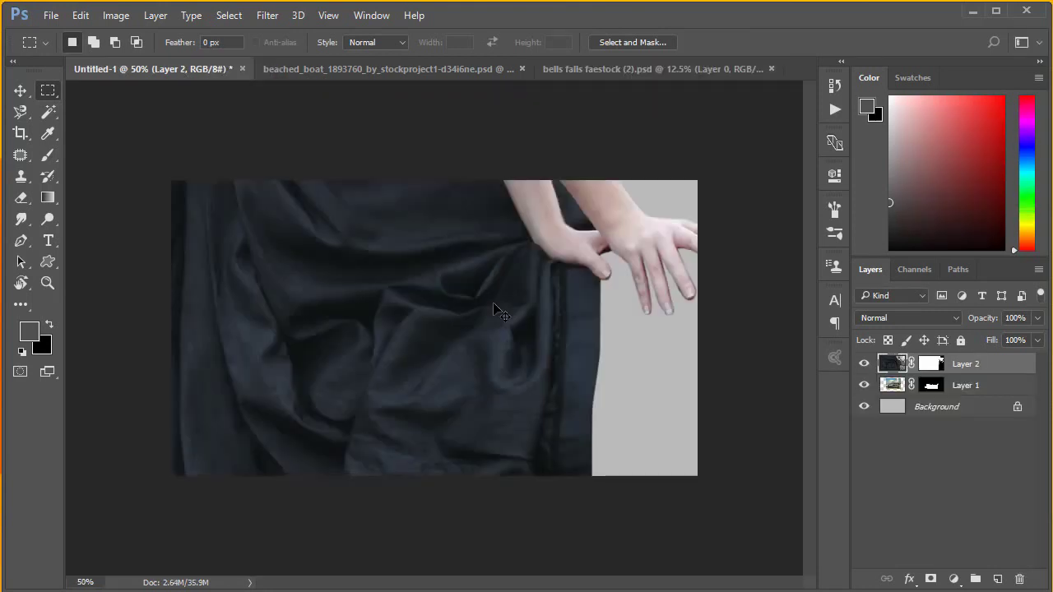
# Step: Scale the woman layer down to about 18.5% of her original size
pyautogui.hotkey('ctrl', 't')
pyautogui.moveTo(602, 176)
pyautogui.mouseDown()
pyautogui.moveTo(576, 387)
pyautogui.moveTo(684, 188)
pyautogui.moveTo(592, 367)
pyautogui.moveTo(604, 189)
pyautogui.moveTo(592, 300)
pyautogui.mouseUp()
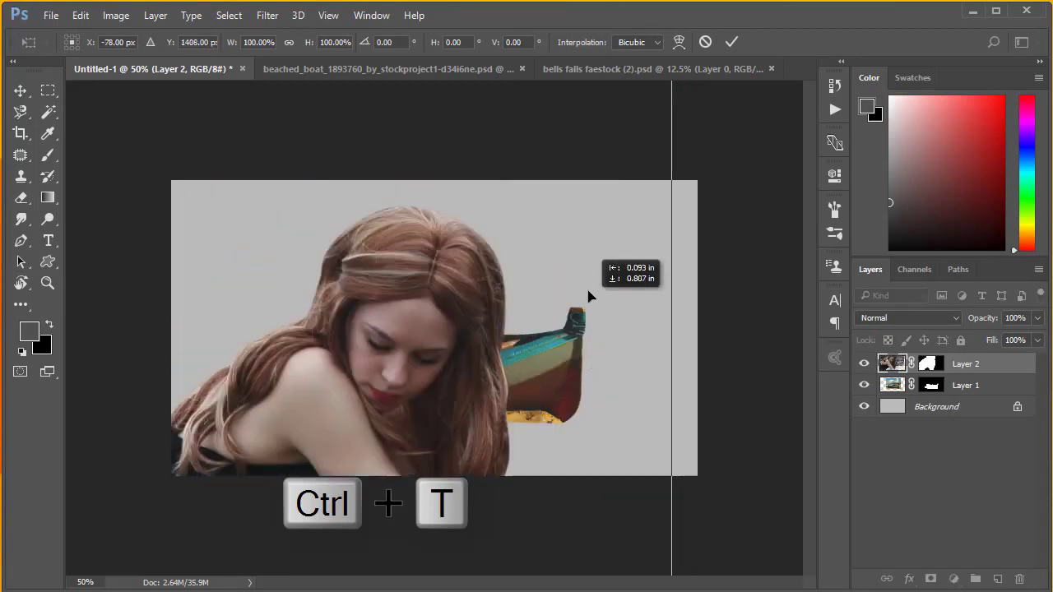
pyautogui.hotkey('ctrl', '-')
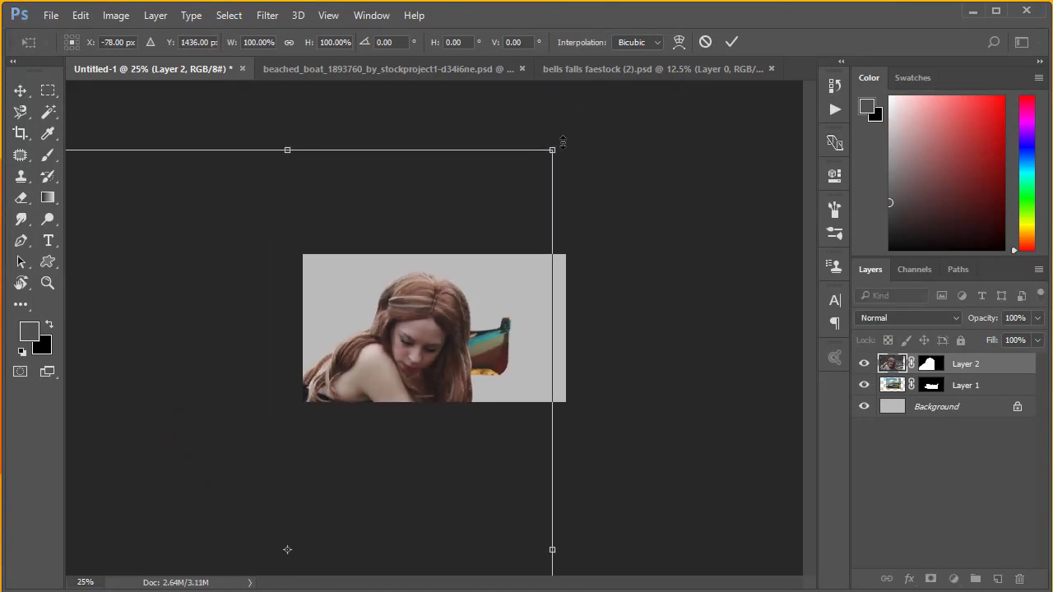
pyautogui.moveTo(550, 152); pyautogui.dragTo(364, 430)
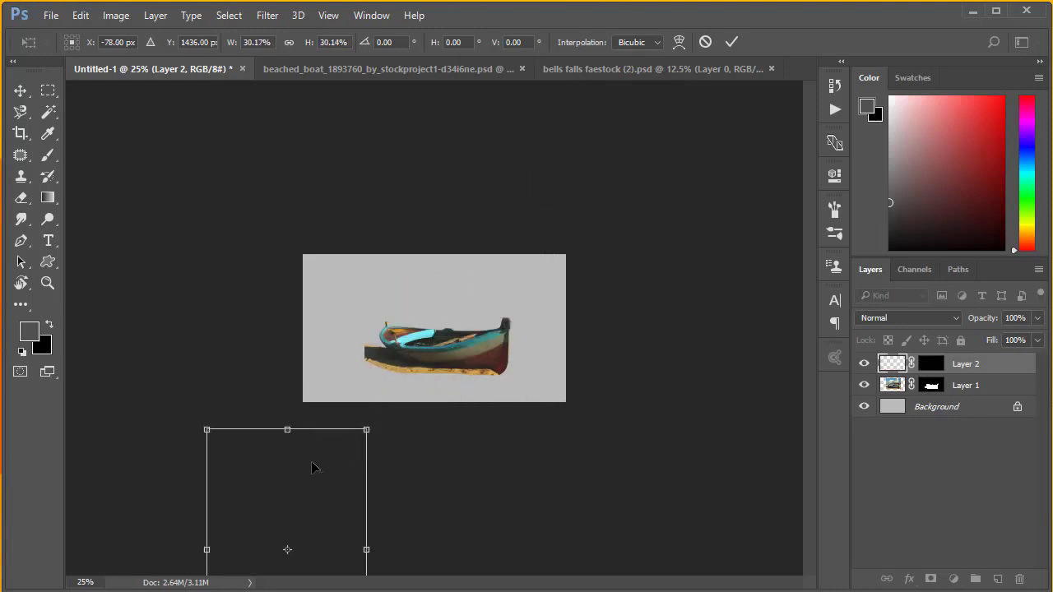
pyautogui.moveTo(312, 462); pyautogui.dragTo(428, 287)
pyautogui.moveTo(482, 254); pyautogui.dragTo(451, 301)
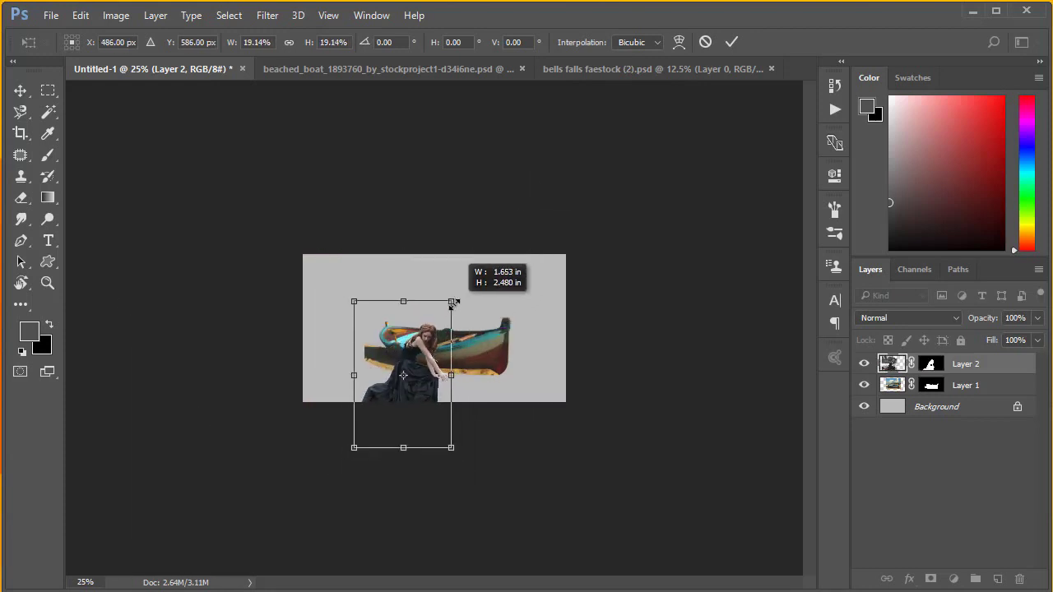
pyautogui.hotkey('ctrl', '+')
pyautogui.hotkey('ctrl', '+')
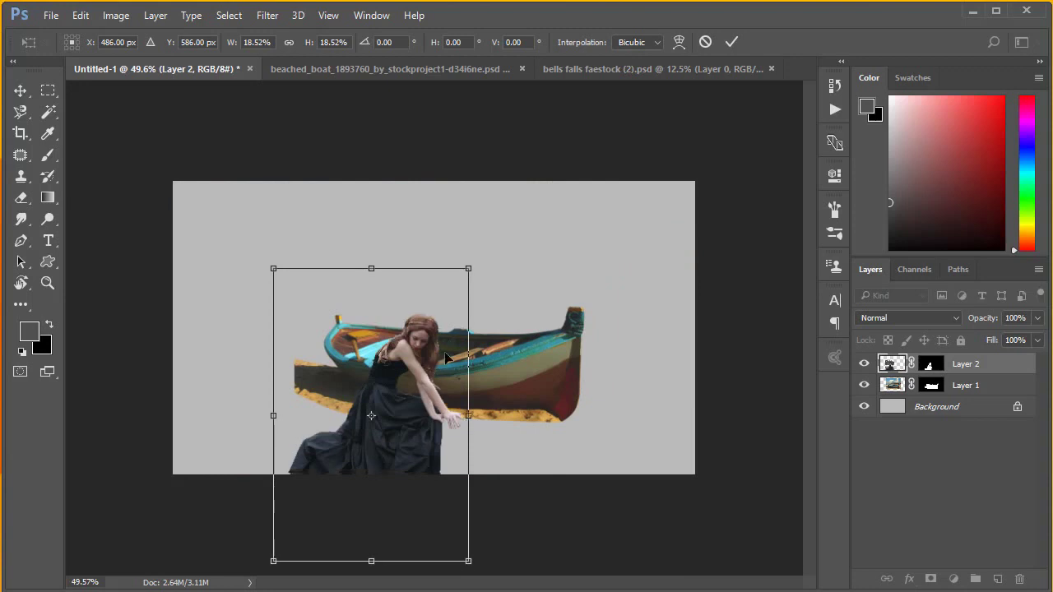
# Step: Position the woman on the boat, fine-tuned to about 15.5% with arrow-key nudges
pyautogui.moveTo(421, 403)
pyautogui.mouseDown()
pyautogui.moveTo(486, 321)
pyautogui.moveTo(486, 333)
pyautogui.mouseUp()
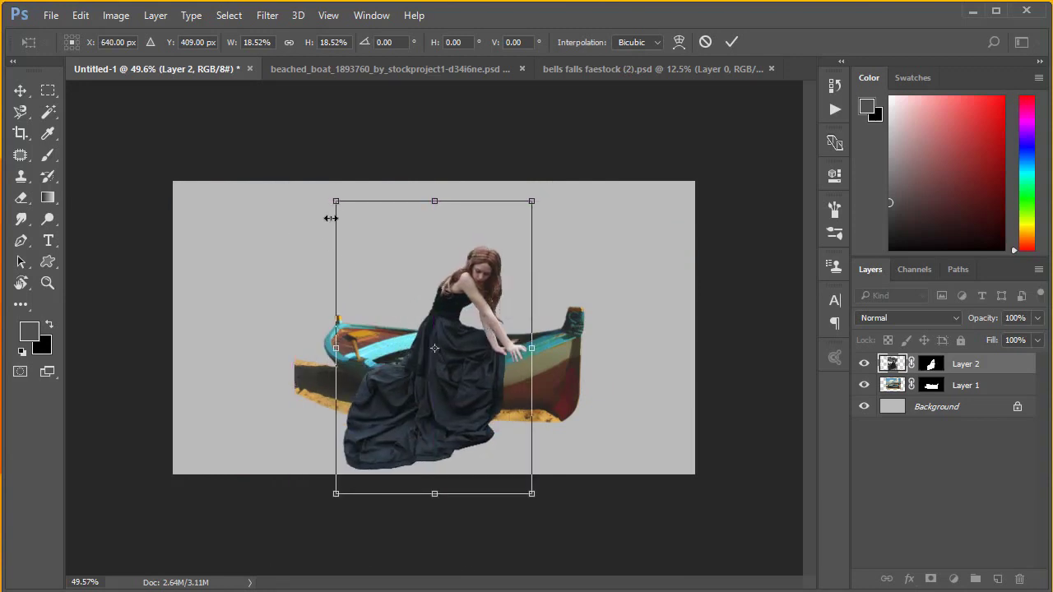
pyautogui.moveTo(333, 200); pyautogui.dragTo(367, 246)
pyautogui.moveTo(444, 331); pyautogui.dragTo(441, 313)
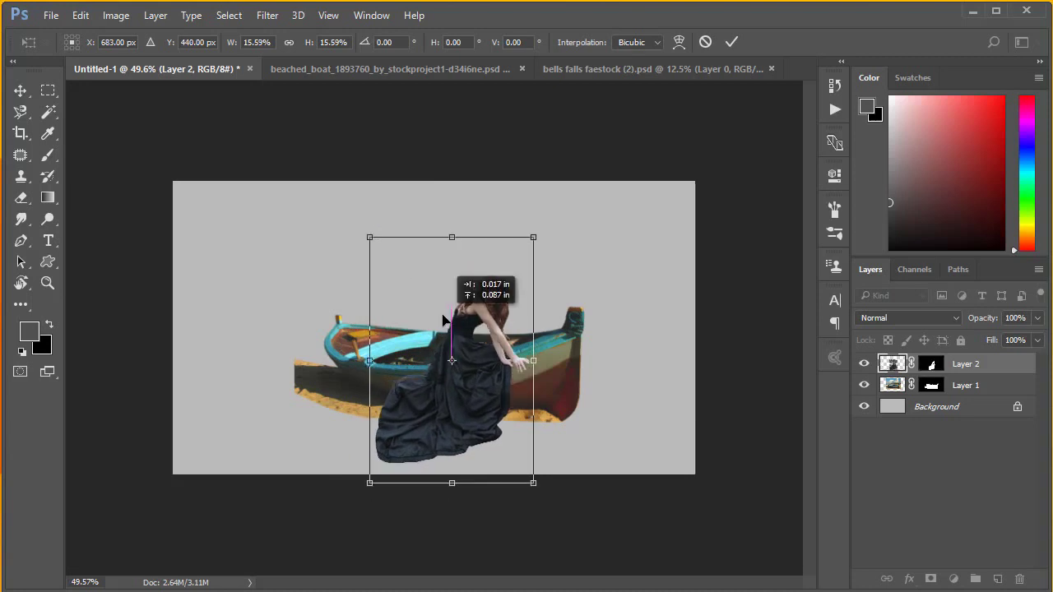
pyautogui.scroll(3, 441, 312)
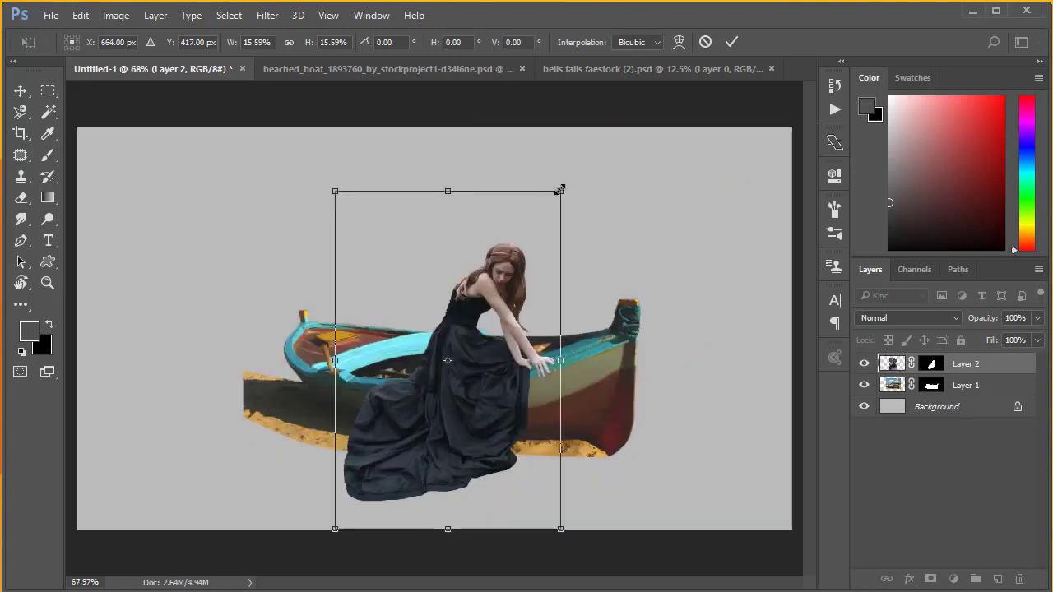
pyautogui.moveTo(560, 190)
pyautogui.mouseDown()
pyautogui.moveTo(557, 203)
pyautogui.moveTo(565, 193)
pyautogui.mouseUp()
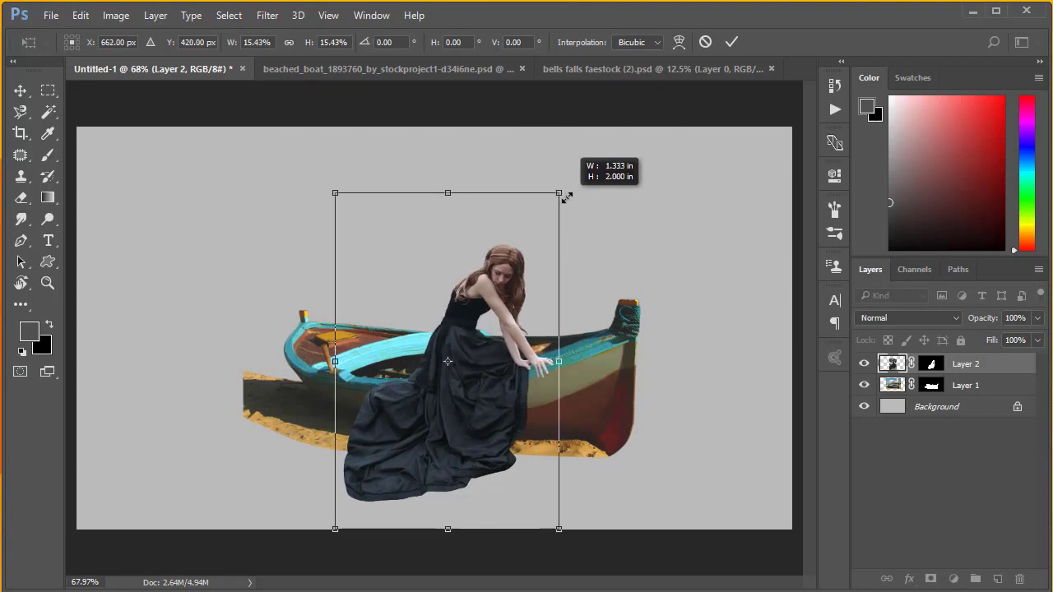
pyautogui.moveTo(515, 314); pyautogui.dragTo(530, 309)
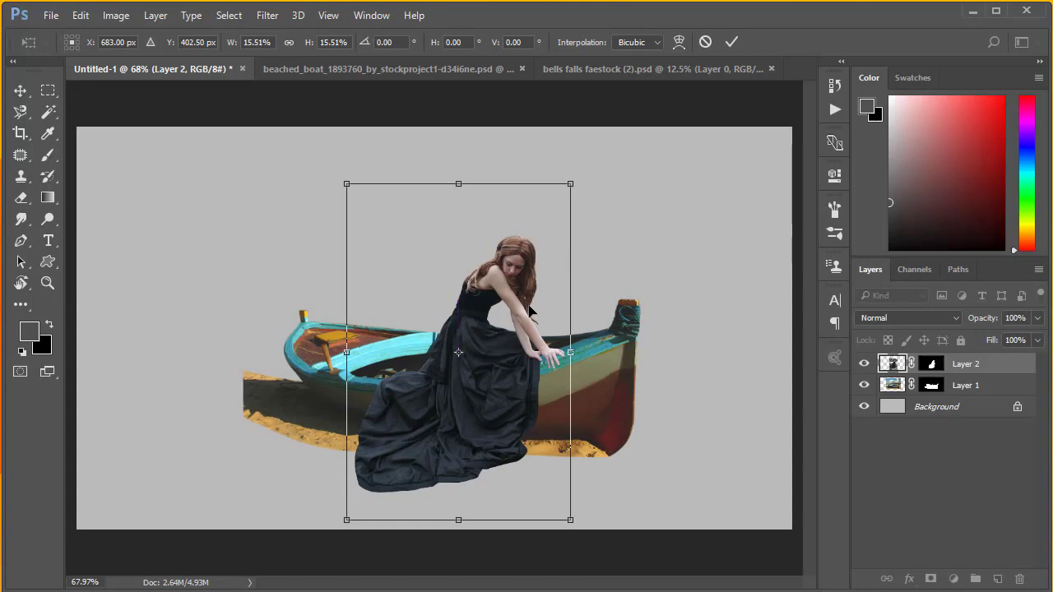
pyautogui.press('Down')
pyautogui.press('Down')
pyautogui.press('Down')
pyautogui.press('Down')
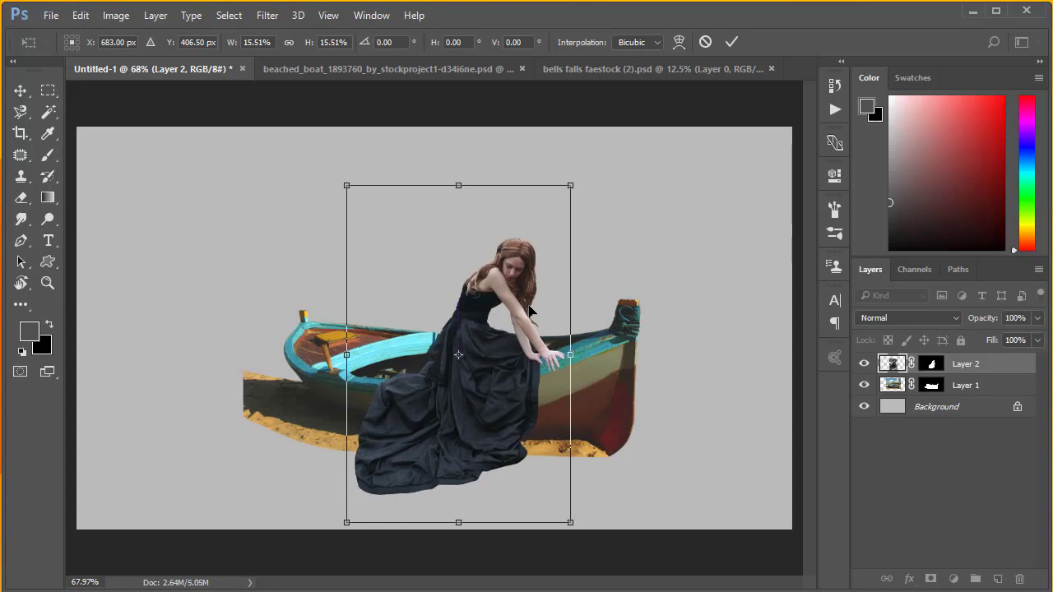
pyautogui.press('Up')
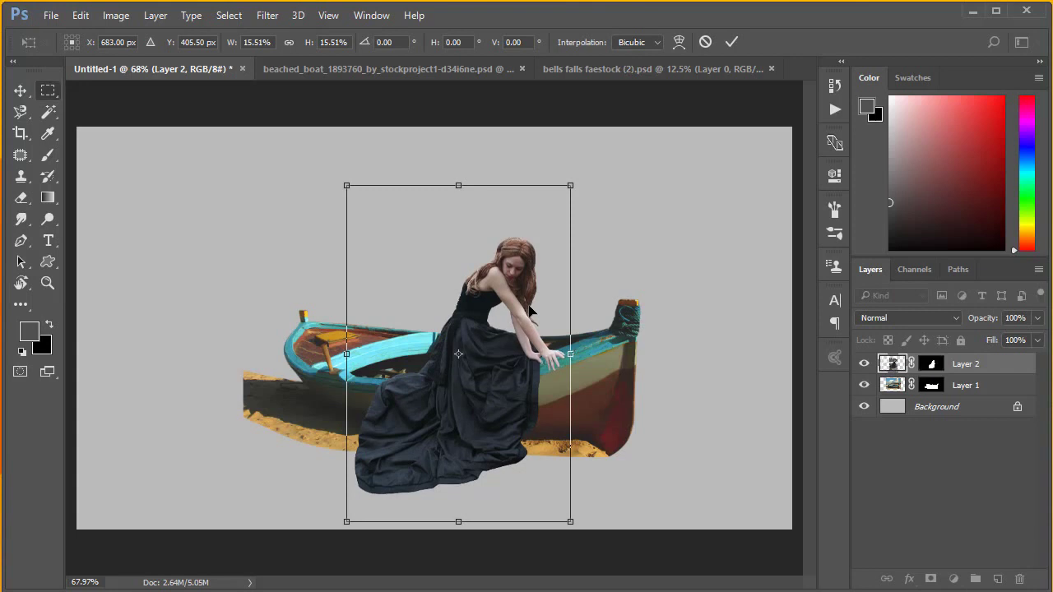
pyautogui.press('Return')
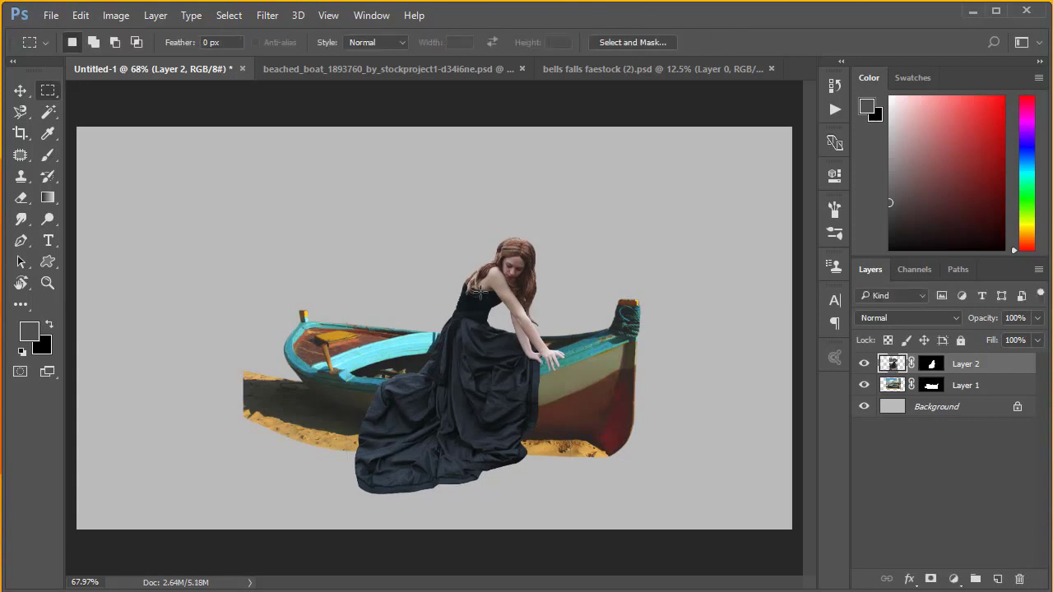
# Step: Apply the woman's layer mask and set up Liquify with an 83 brush and the boat visible as backdrop
pyautogui.rightClick(934, 372)
pyautogui.click(973, 422)
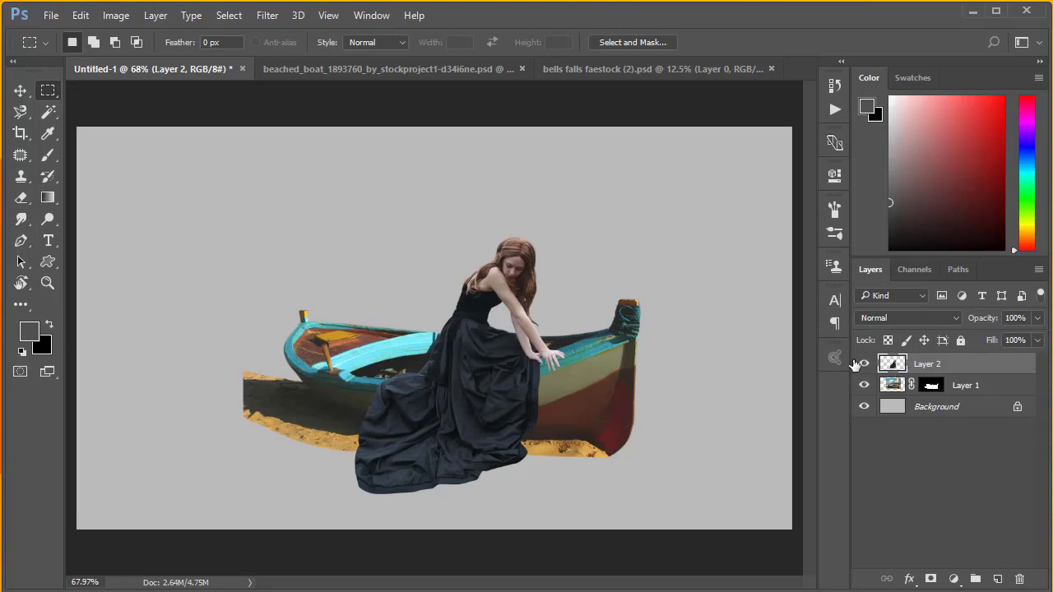
pyautogui.click(260, 16)
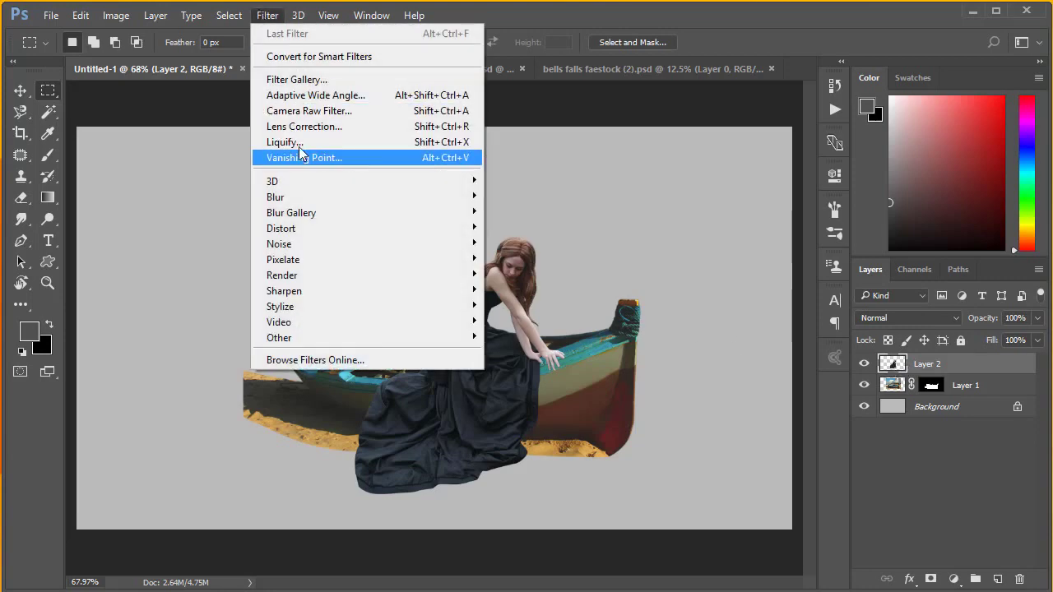
pyautogui.click(301, 143)
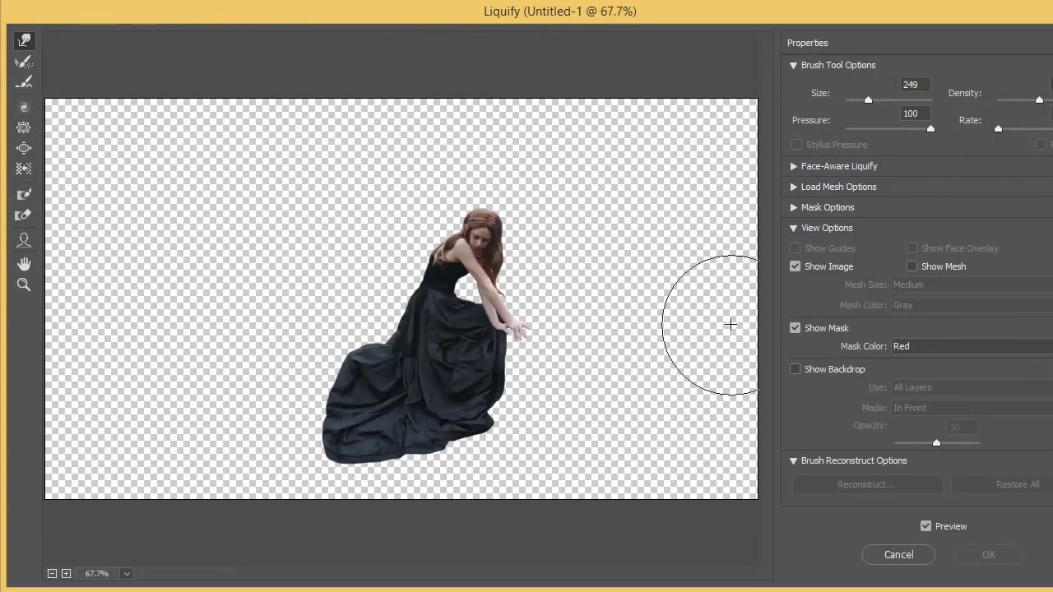
pyautogui.click(861, 100)
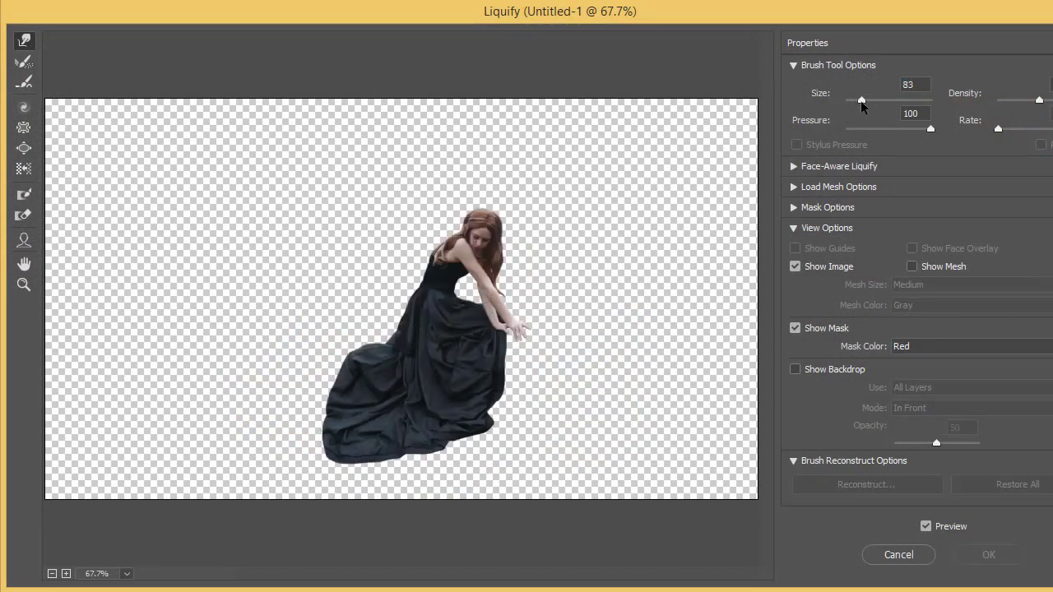
pyautogui.click(806, 370)
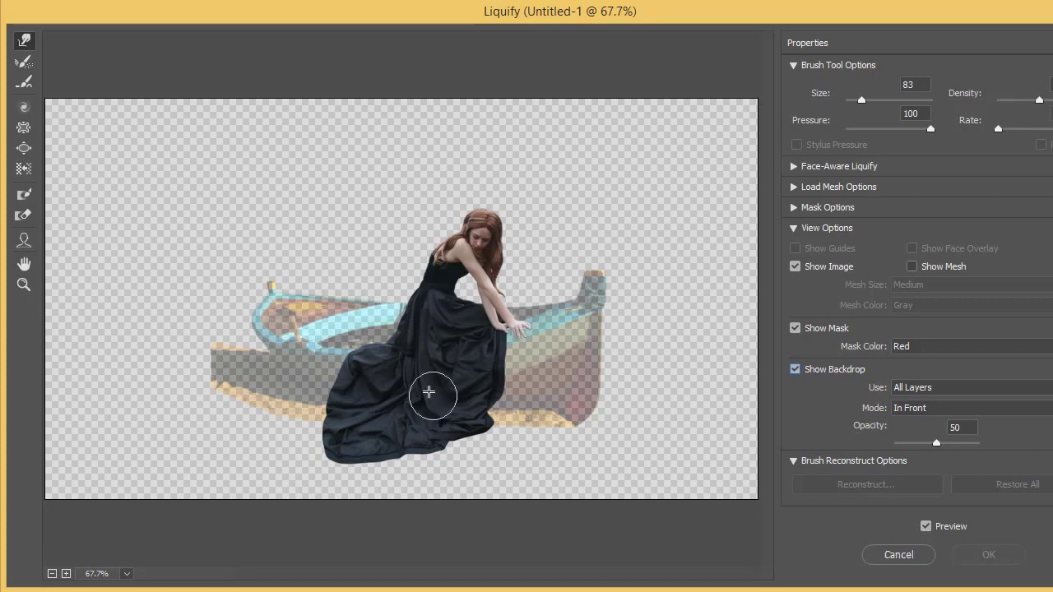
# Step: Push the lower-left dress hem inward with Forward Warp and apply the Liquify
pyautogui.scroll(1, 447, 371)
pyautogui.scroll(1, 447, 371)
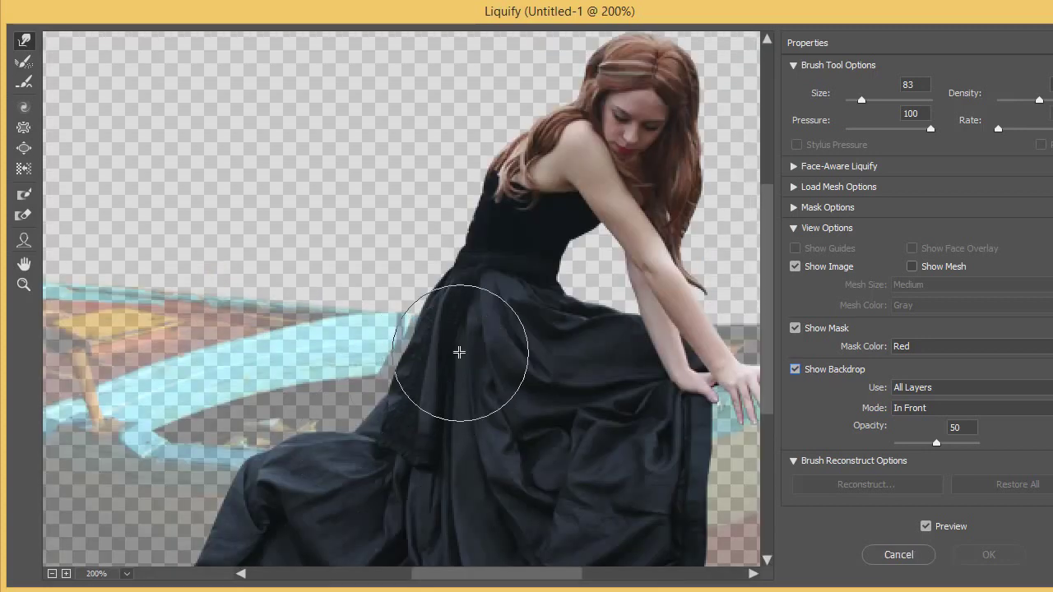
pyautogui.click(839, 376)
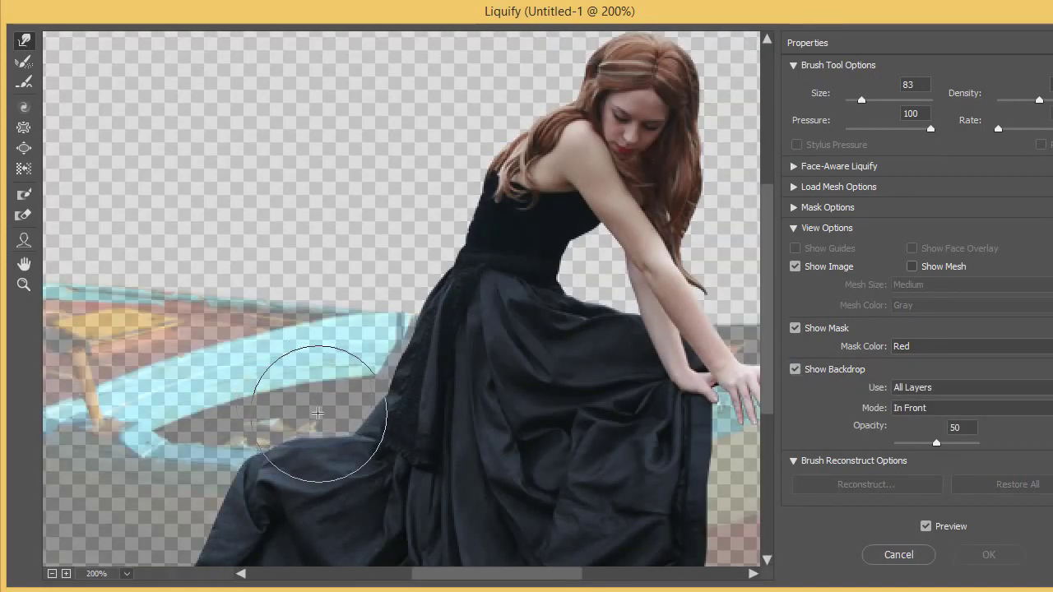
pyautogui.moveTo(318, 413); pyautogui.dragTo(312, 399)
pyautogui.scroll(-3, 312, 399)
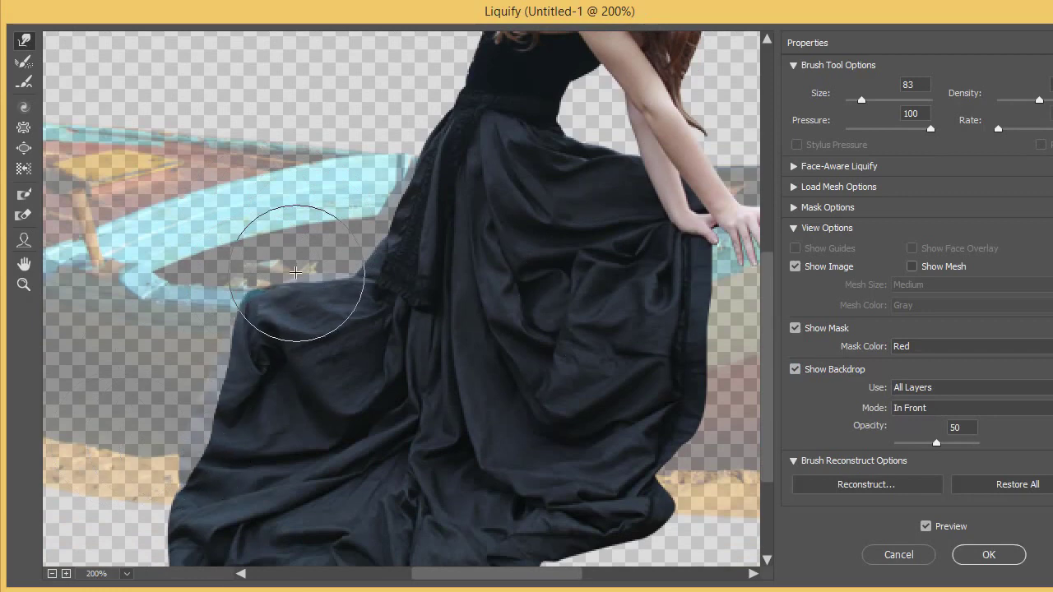
pyautogui.scroll(-3, 296, 272)
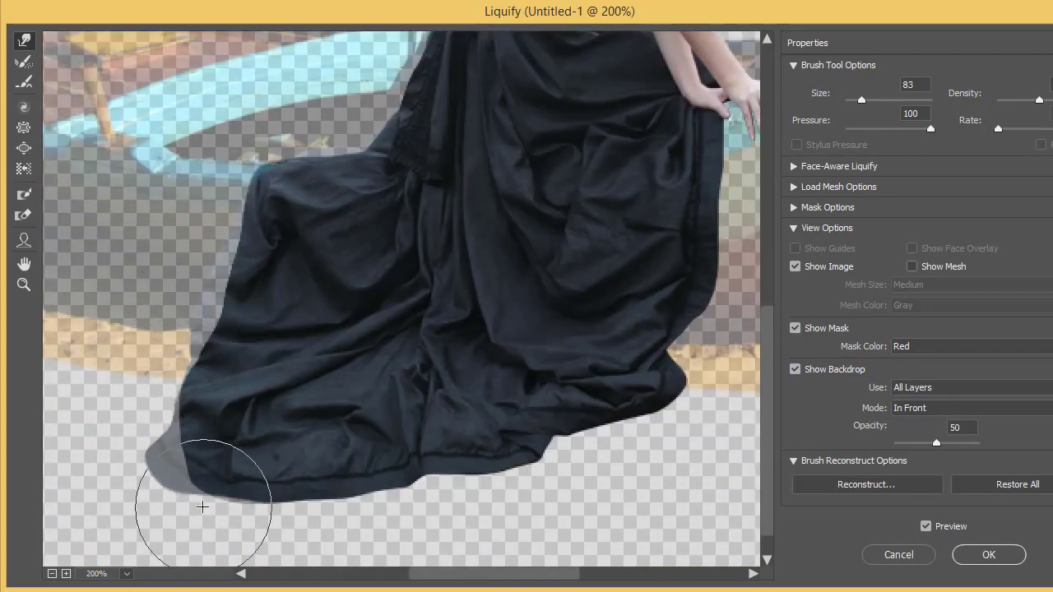
pyautogui.scroll(2, 723, 302)
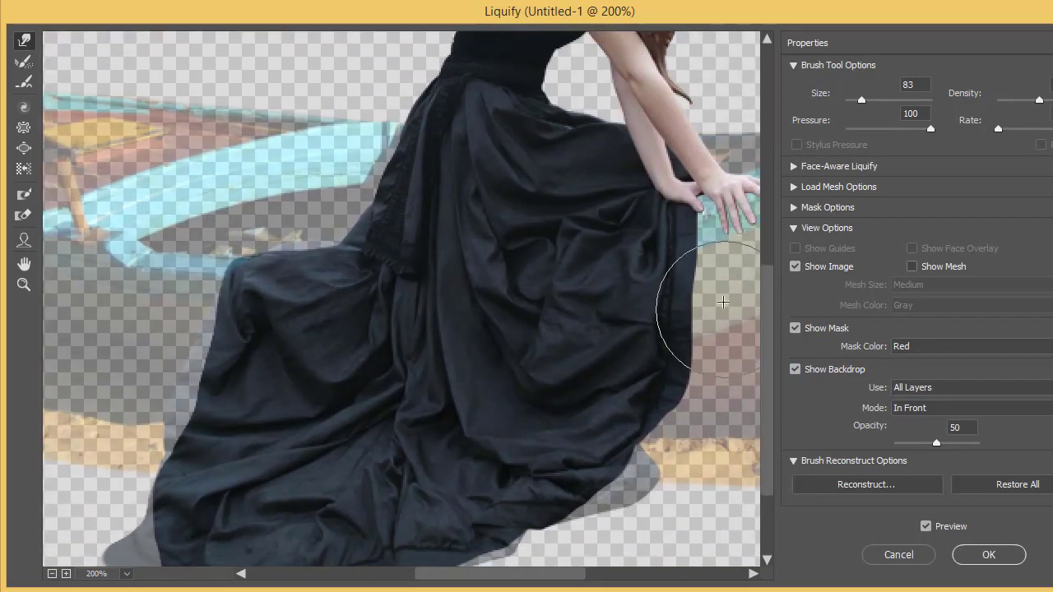
pyautogui.scroll(-1, 431, 421)
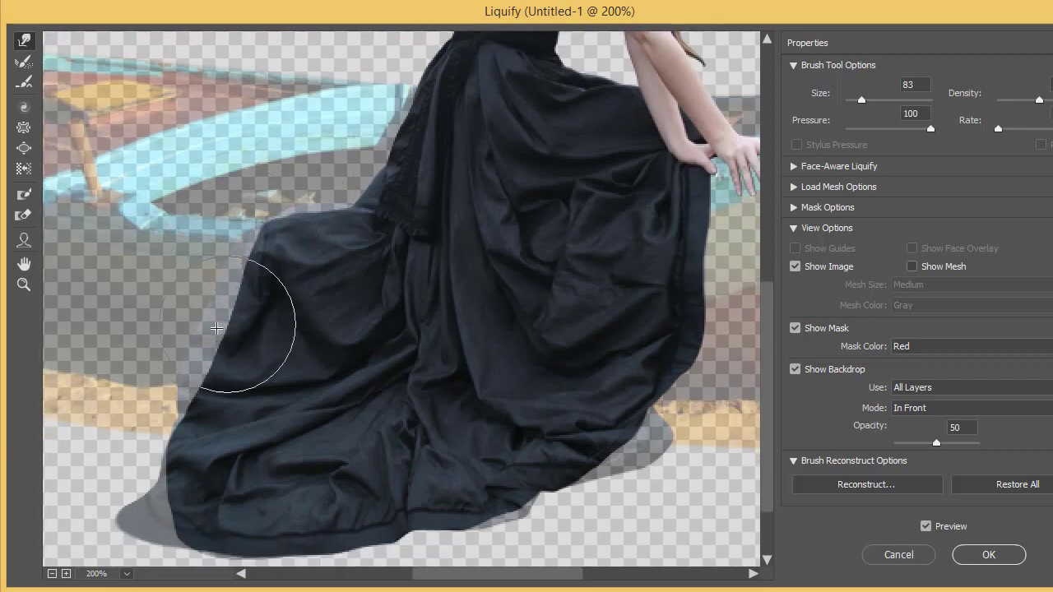
pyautogui.moveTo(184, 536); pyautogui.dragTo(405, 545)
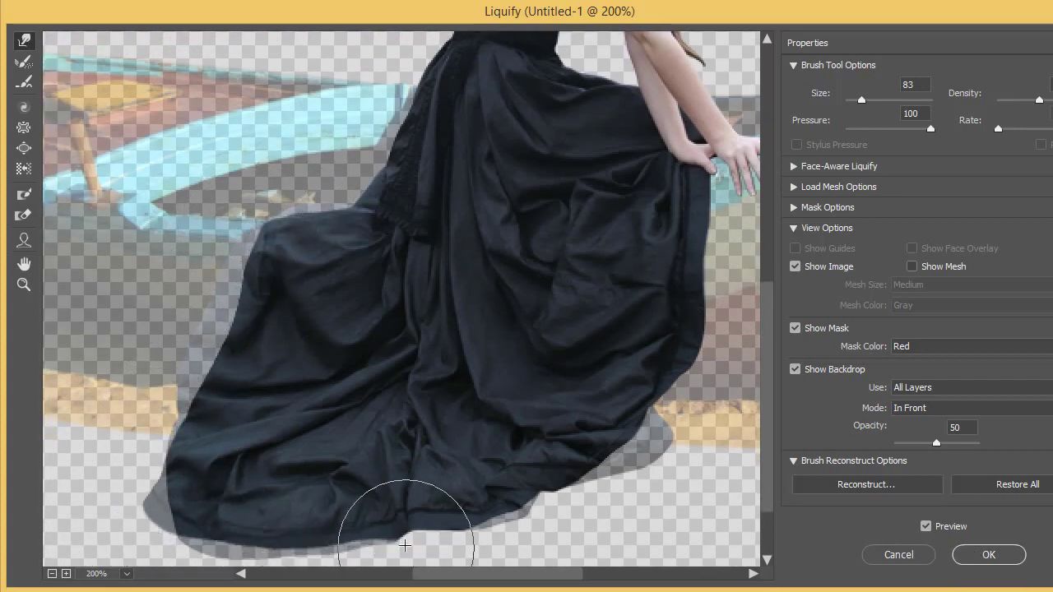
pyautogui.press('Return')
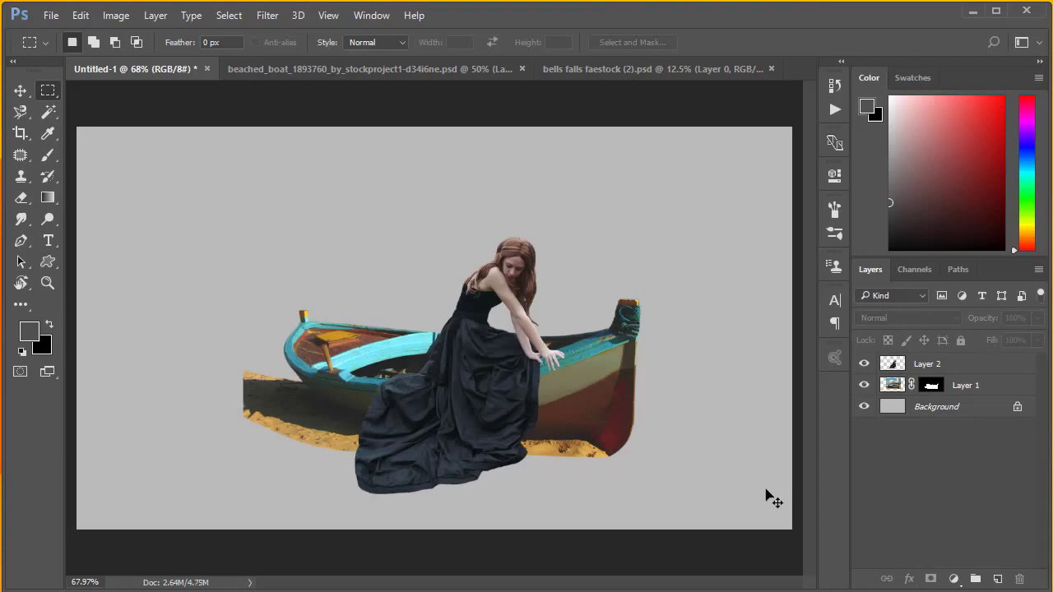
# Step: Refine the dress edge with a second Liquify warp and nudge the woman slightly right and up
pyautogui.hotkey('ctrl', 'shift', 'x')
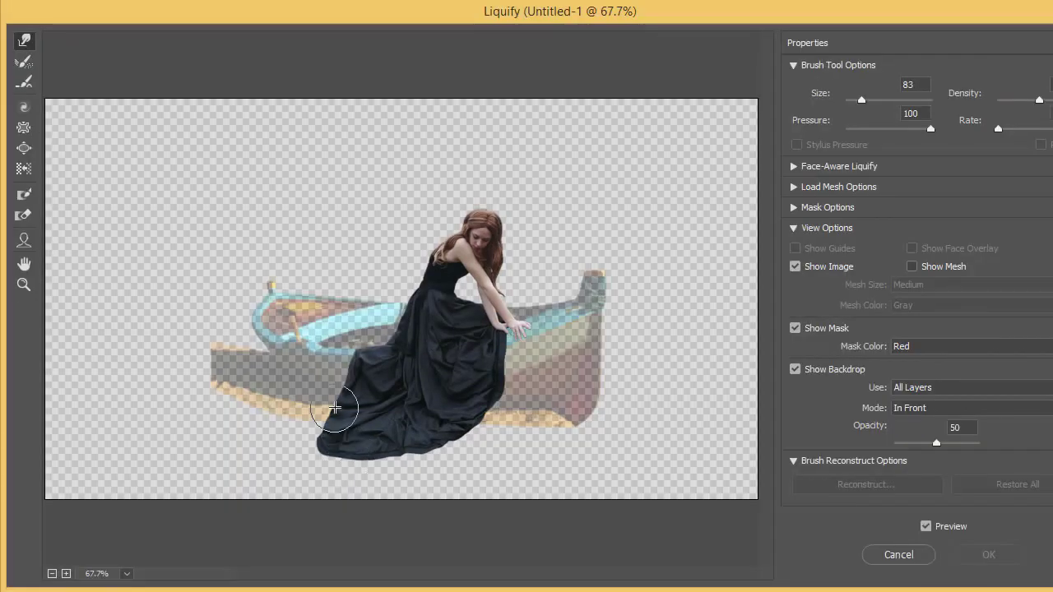
pyautogui.moveTo(334, 408)
pyautogui.mouseDown()
pyautogui.moveTo(361, 340)
pyautogui.moveTo(310, 442)
pyautogui.mouseUp()
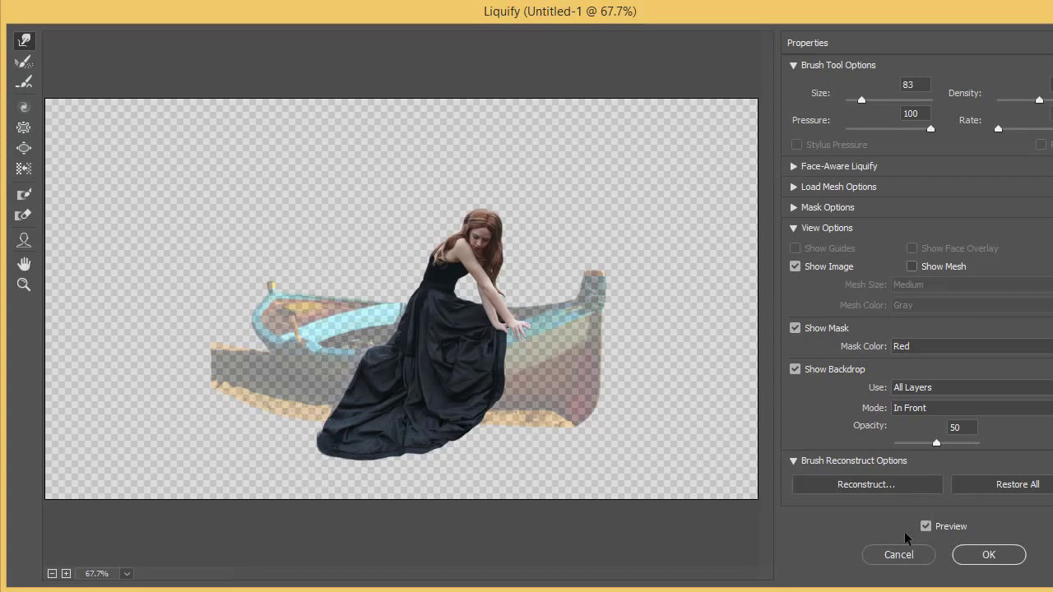
pyautogui.click(984, 555)
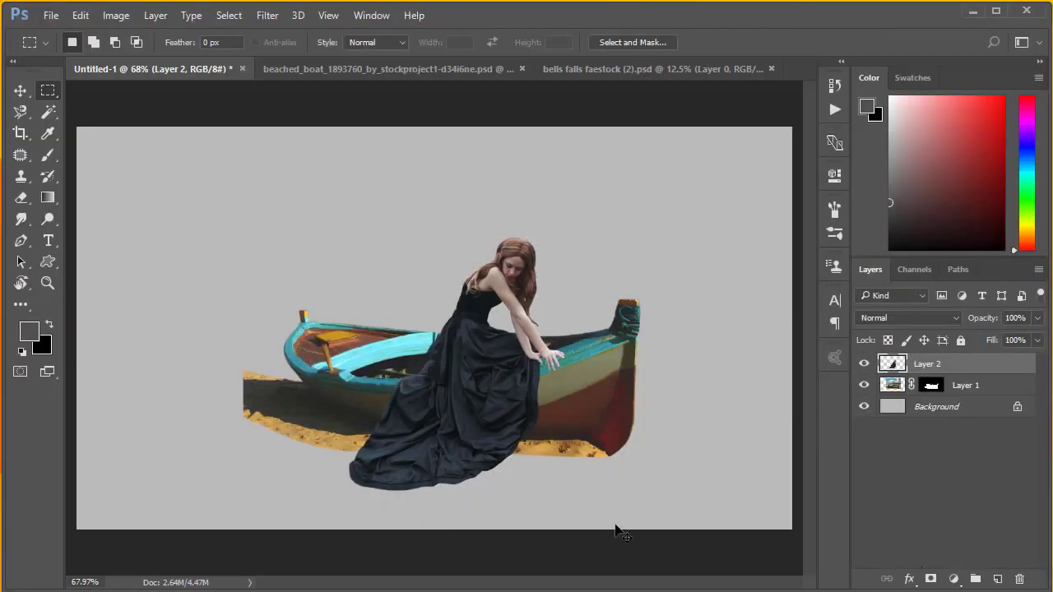
pyautogui.moveTo(469, 381); pyautogui.dragTo(473, 378)
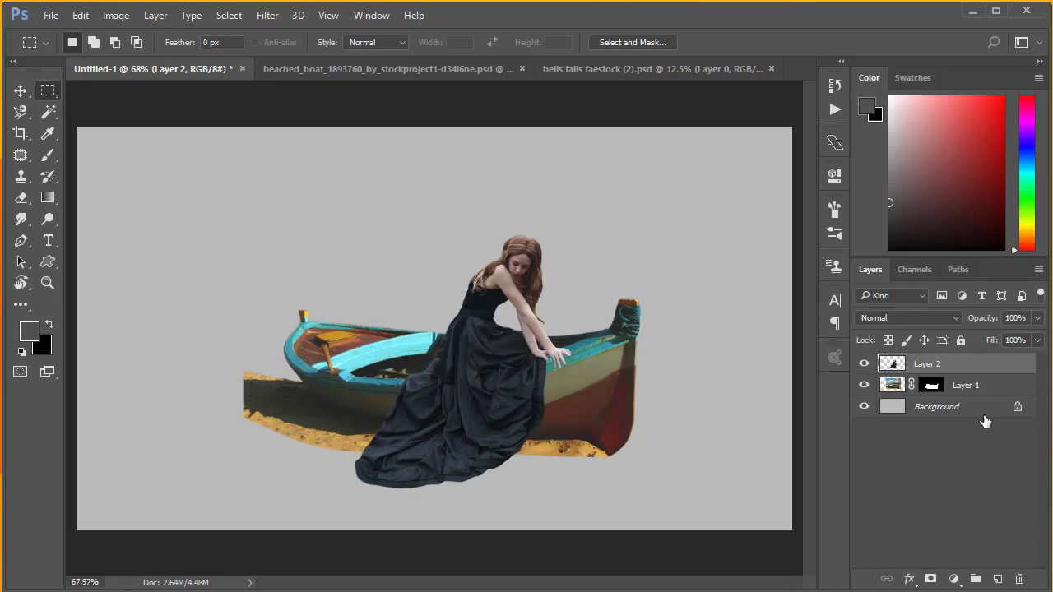
pyautogui.hotkey('alt', '[')
# Step: Add a new Layer 3 above the boat, set to Multiply blending
pyautogui.hotkey('ctrl', 'shift', 'alt', 'n')
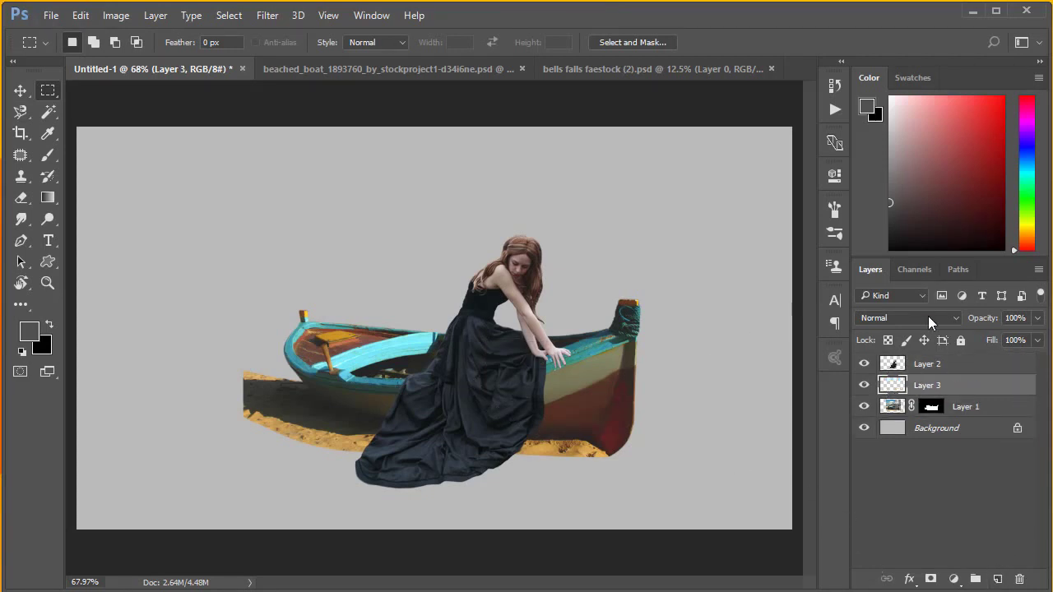
pyautogui.click(930, 319)
pyautogui.click(905, 41)
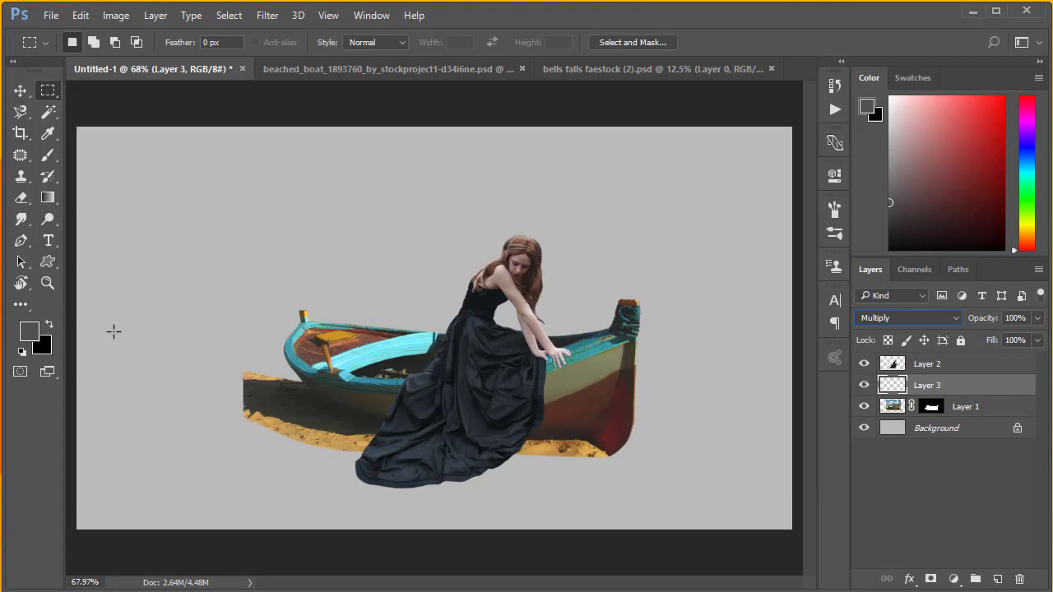
# Step: Set up a soft brush in dark grey #4c4c4c at 7 px
pyautogui.click(48, 155)
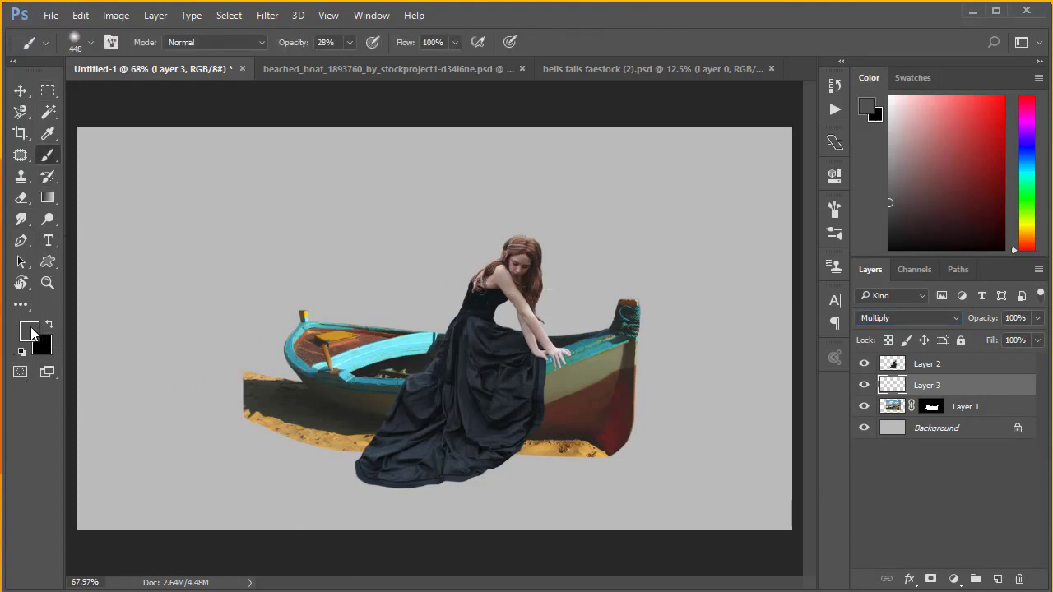
pyautogui.click(28, 331)
pyautogui.moveTo(557, 282); pyautogui.dragTo(547, 286)
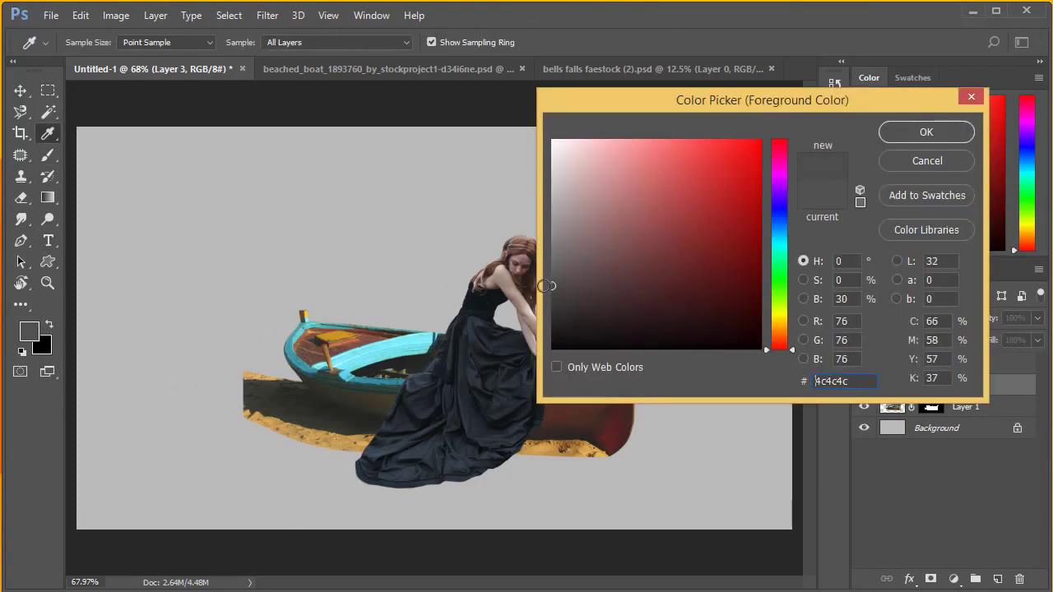
pyautogui.press('Return')
pyautogui.rightClick(642, 324)
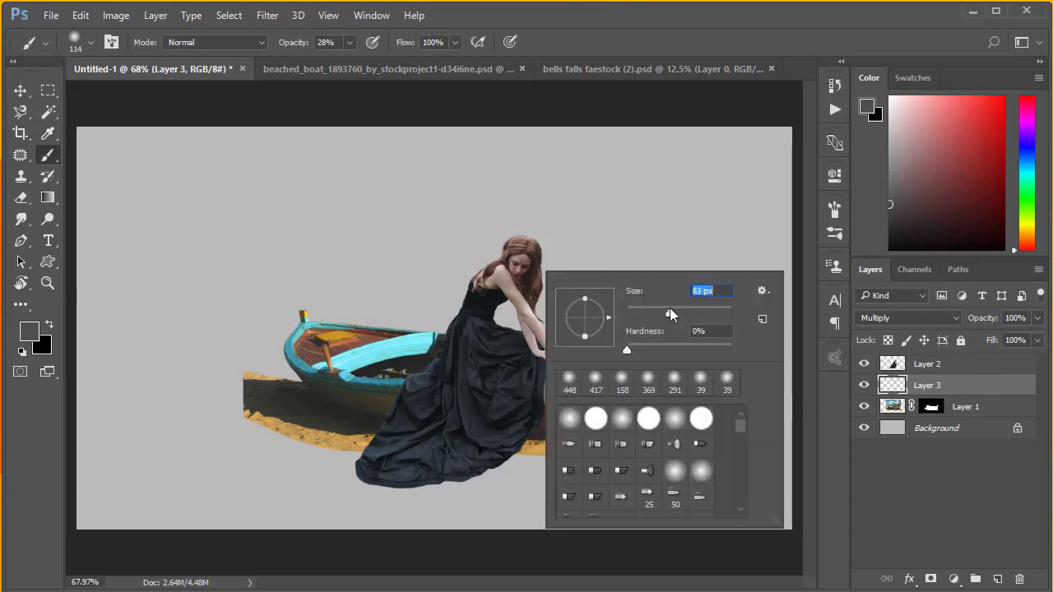
pyautogui.press('z')
pyautogui.press('Return')
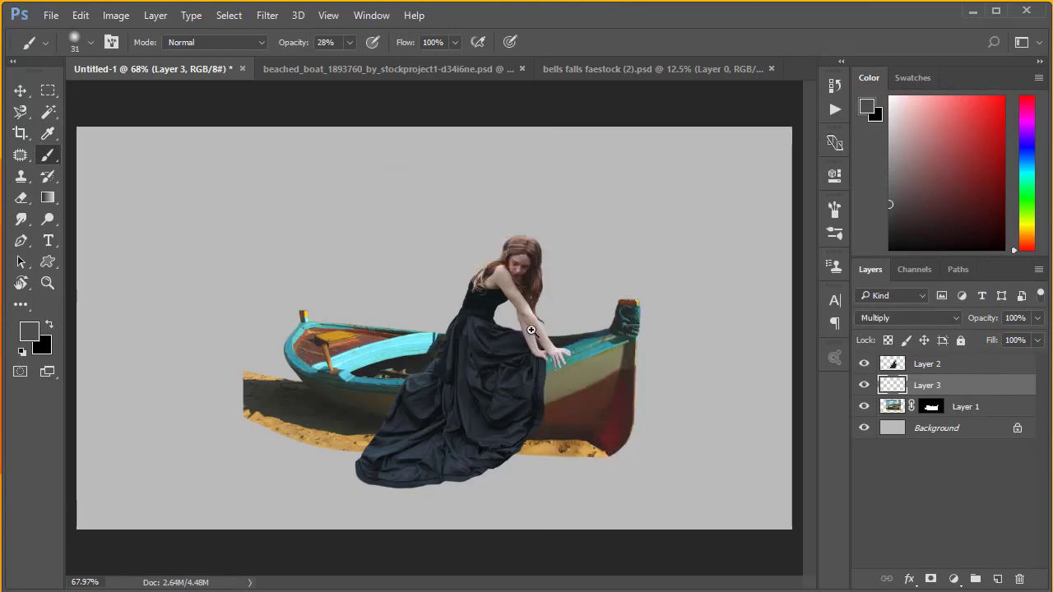
pyautogui.scroll(3, 658, 477)
pyautogui.scroll(5, 659, 477)
pyautogui.scroll(-2, 626, 448)
pyautogui.scroll(-2, 592, 423)
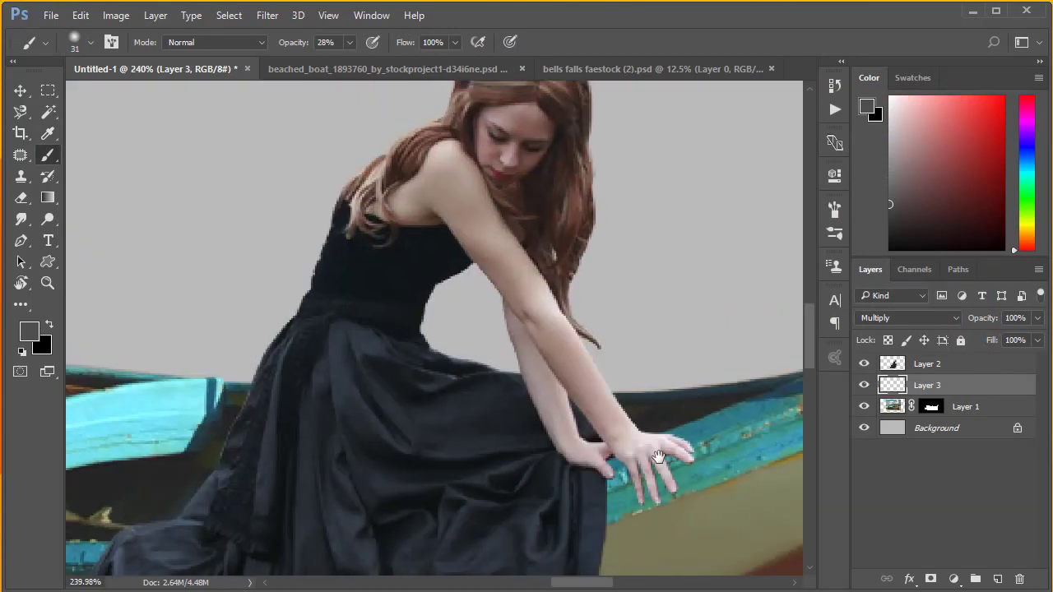
pyautogui.scroll(-1, 587, 329)
pyautogui.rightClick(596, 339)
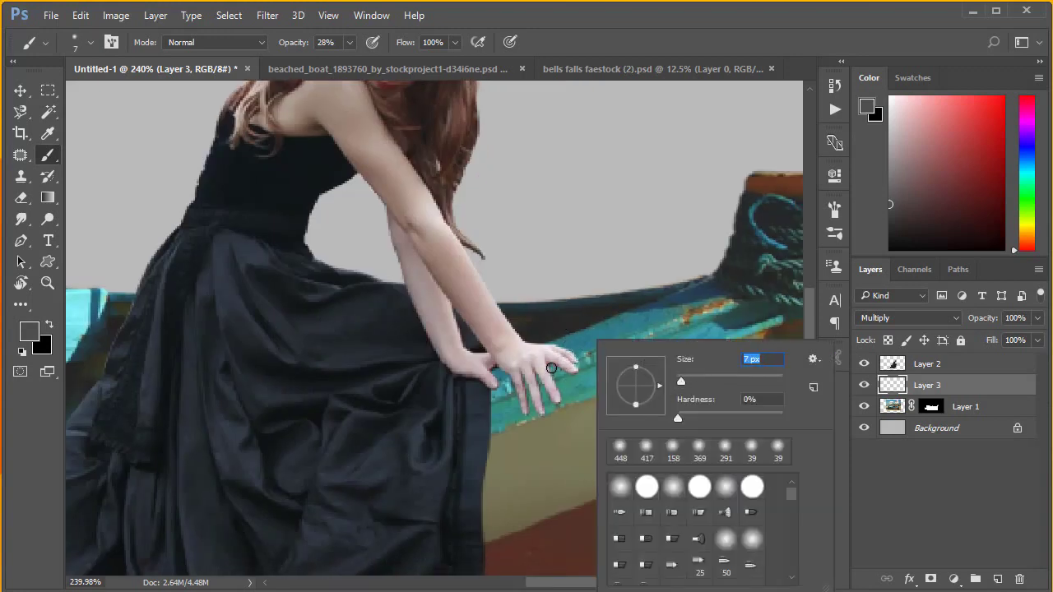
pyautogui.press('Return')
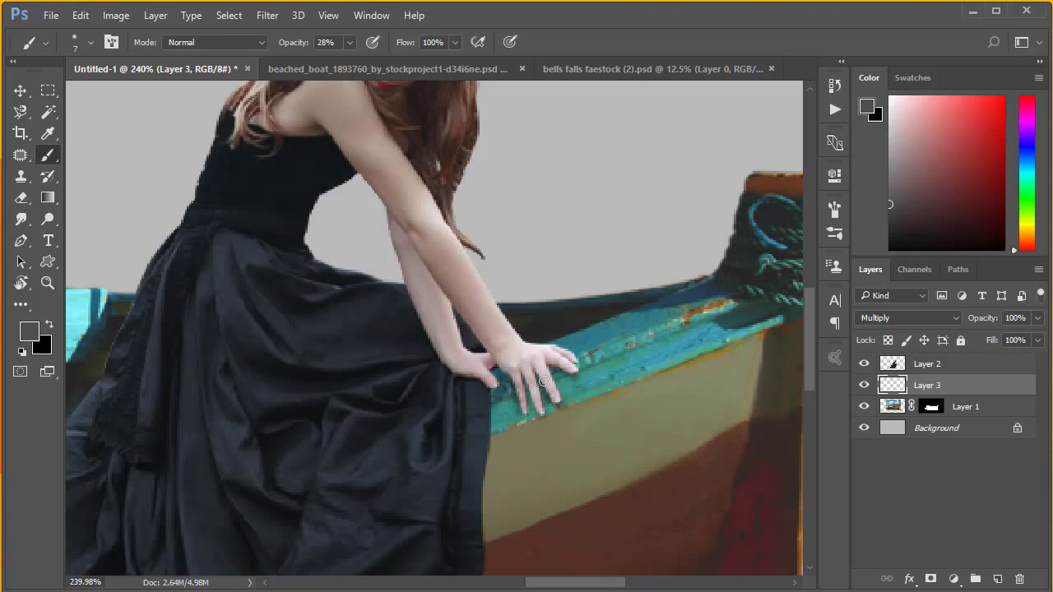
# Step: Paint soft dark-grey shadow strokes along the dress's lower hem where it meets the ground
pyautogui.scroll(-3, 527, 362)
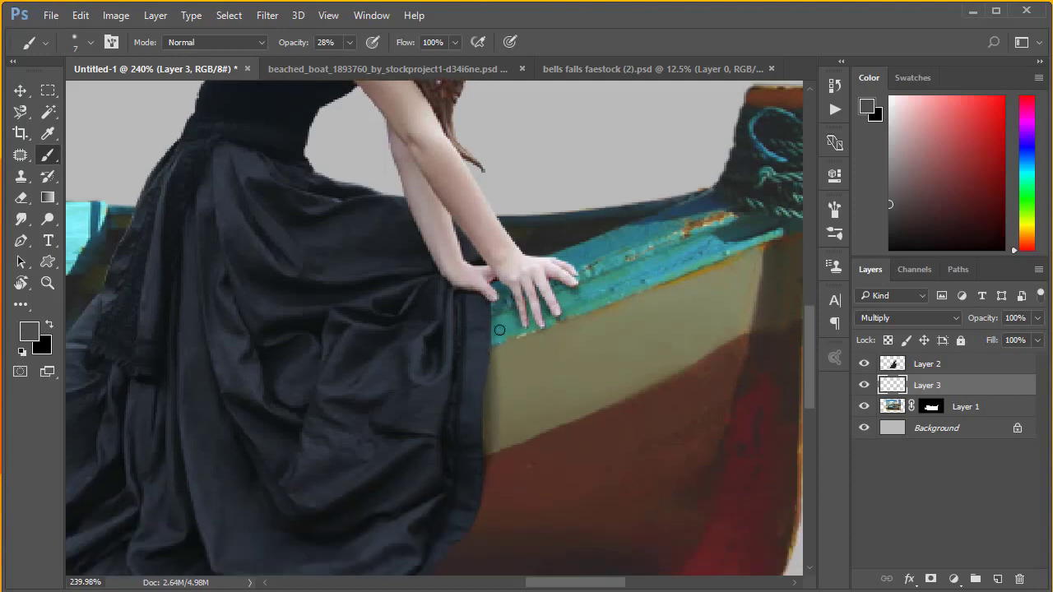
pyautogui.moveTo(467, 493); pyautogui.dragTo(529, 351)
pyautogui.moveTo(493, 473)
pyautogui.mouseDown()
pyautogui.moveTo(432, 535)
pyautogui.moveTo(403, 543)
pyautogui.mouseUp()
pyautogui.moveTo(518, 444); pyautogui.dragTo(555, 362)
pyautogui.moveTo(510, 424); pyautogui.dragTo(280, 551)
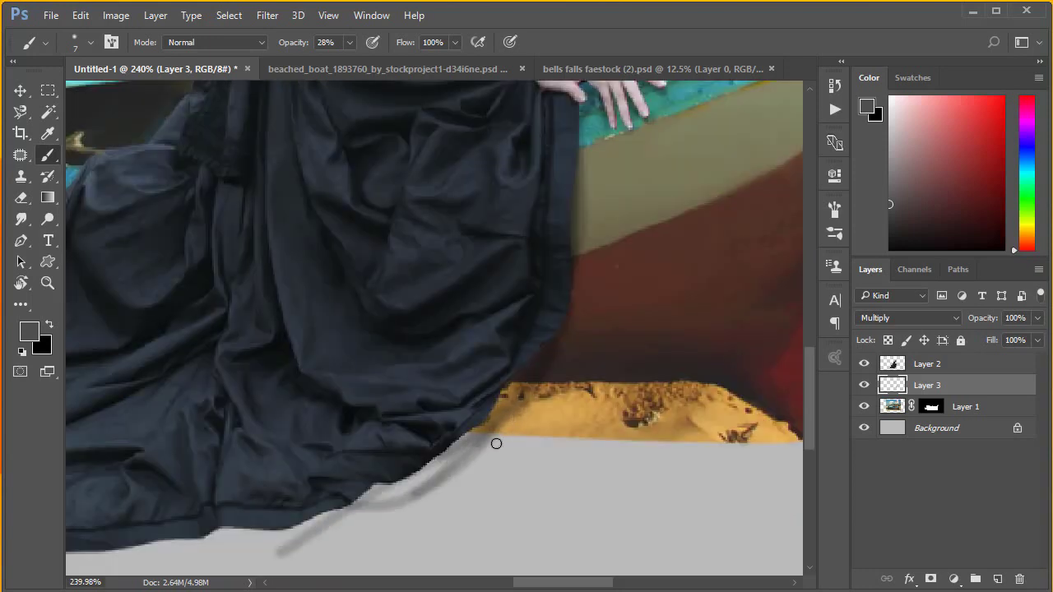
pyautogui.moveTo(493, 444)
pyautogui.mouseDown()
pyautogui.moveTo(362, 486)
pyautogui.moveTo(353, 506)
pyautogui.mouseUp()
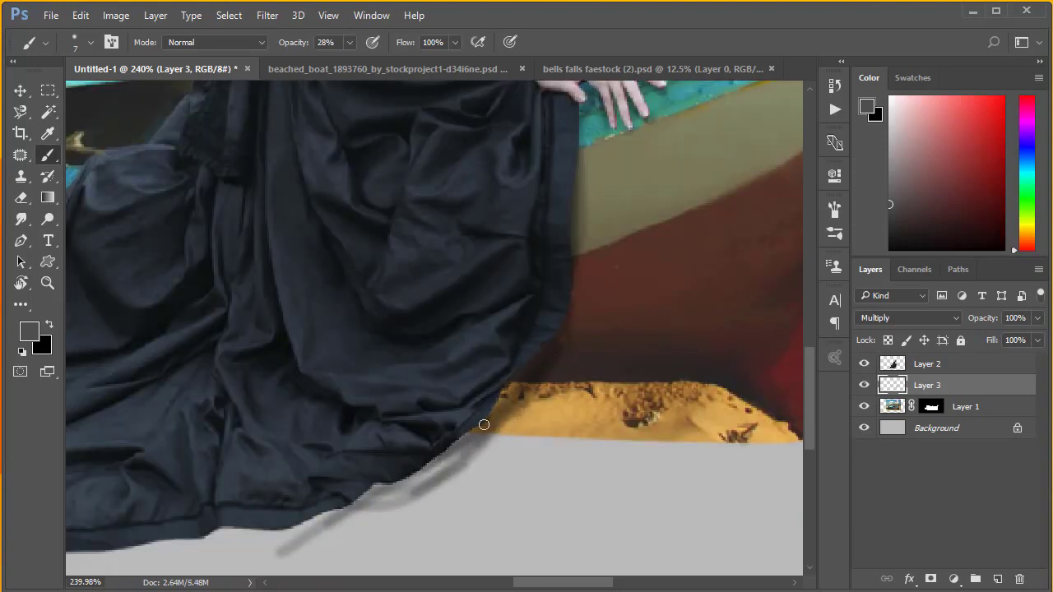
pyautogui.moveTo(432, 459)
pyautogui.mouseDown()
pyautogui.moveTo(399, 498)
pyautogui.moveTo(367, 486)
pyautogui.moveTo(338, 510)
pyautogui.mouseUp()
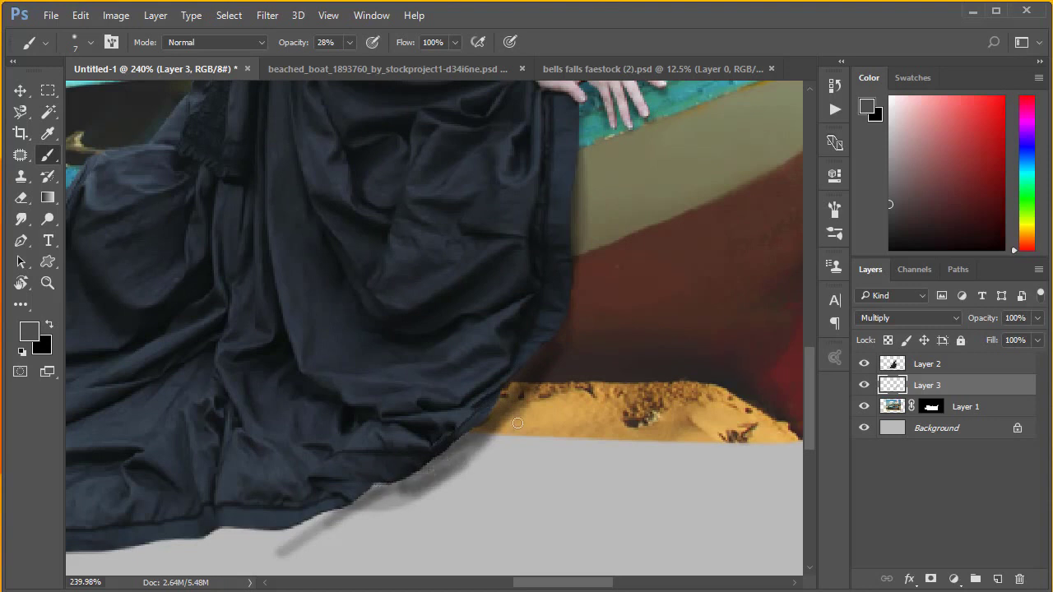
pyautogui.moveTo(519, 428); pyautogui.dragTo(354, 506)
pyautogui.moveTo(519, 418); pyautogui.dragTo(461, 456)
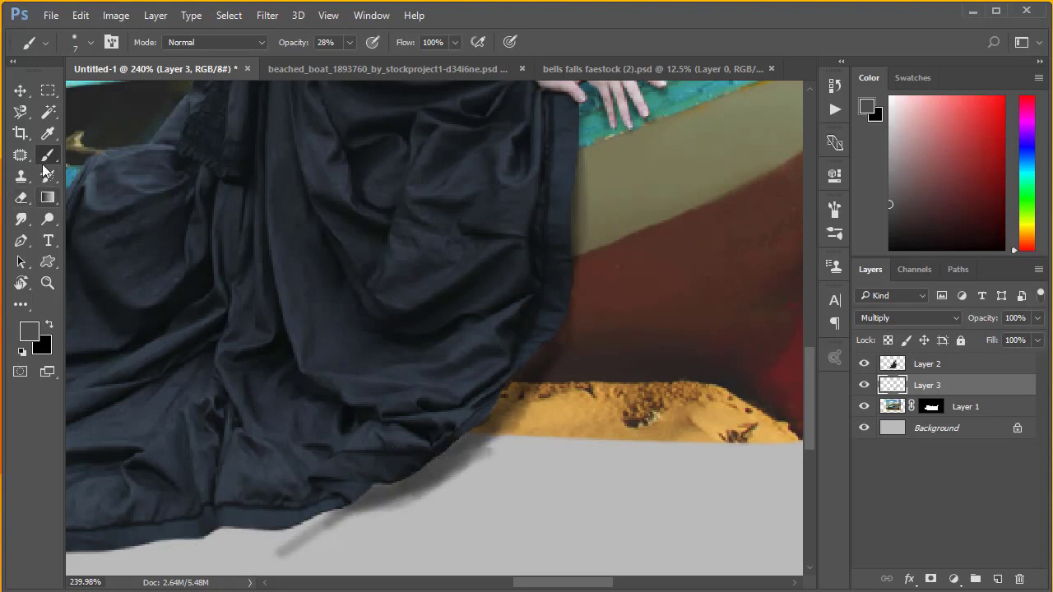
# Step: Paint more soft shadow below the boat and left of the hem with a 66 px brush
pyautogui.click(20, 197)
pyautogui.rightClick(484, 302)
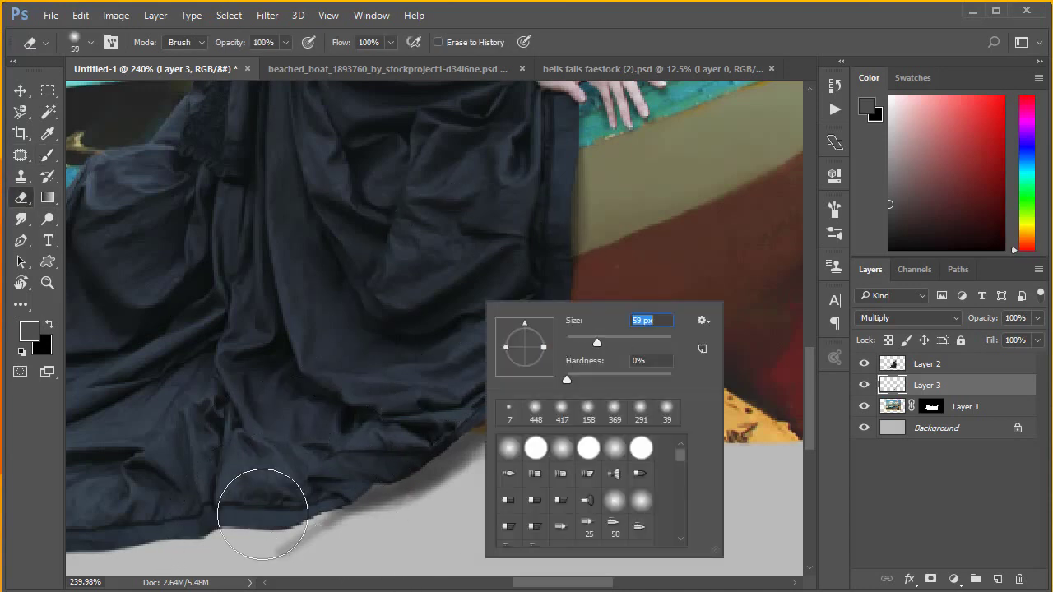
pyautogui.press('Return')
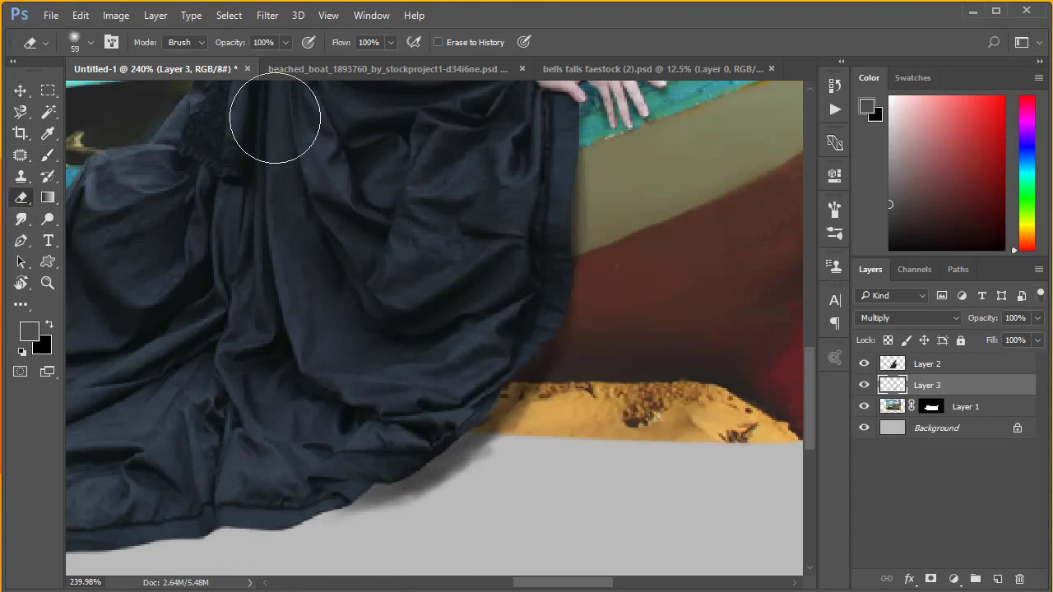
pyautogui.click(48, 154)
pyautogui.moveTo(236, 233); pyautogui.dragTo(540, 250)
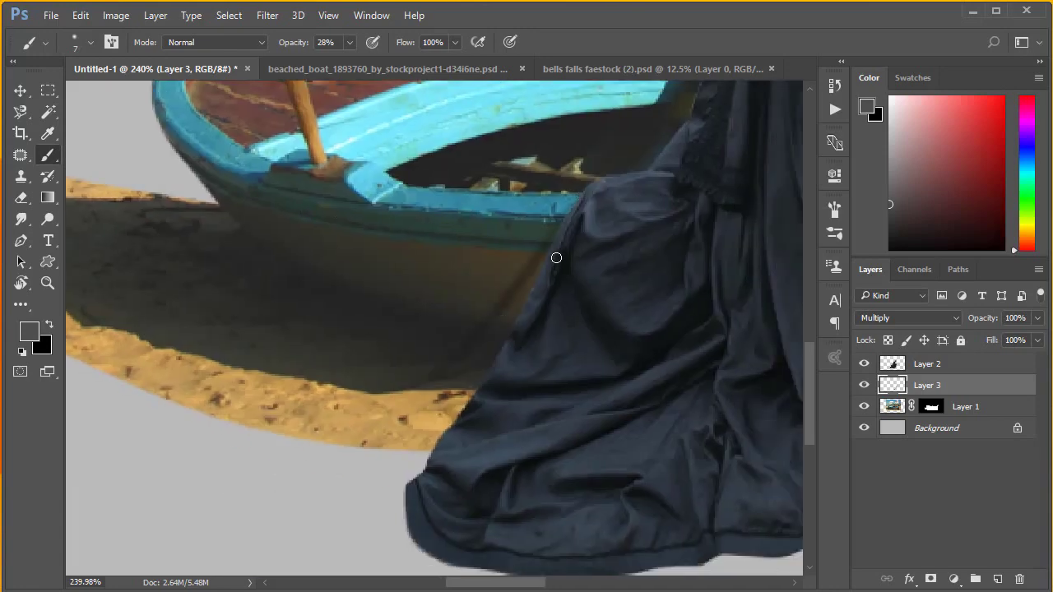
pyautogui.rightClick(553, 298)
pyautogui.moveTo(643, 339); pyautogui.dragTo(675, 339)
pyautogui.press('Return')
pyautogui.moveTo(545, 343)
pyautogui.mouseDown()
pyautogui.moveTo(395, 475)
pyautogui.moveTo(513, 419)
pyautogui.moveTo(527, 400)
pyautogui.moveTo(473, 417)
pyautogui.mouseUp()
pyautogui.moveTo(506, 440); pyautogui.dragTo(507, 342)
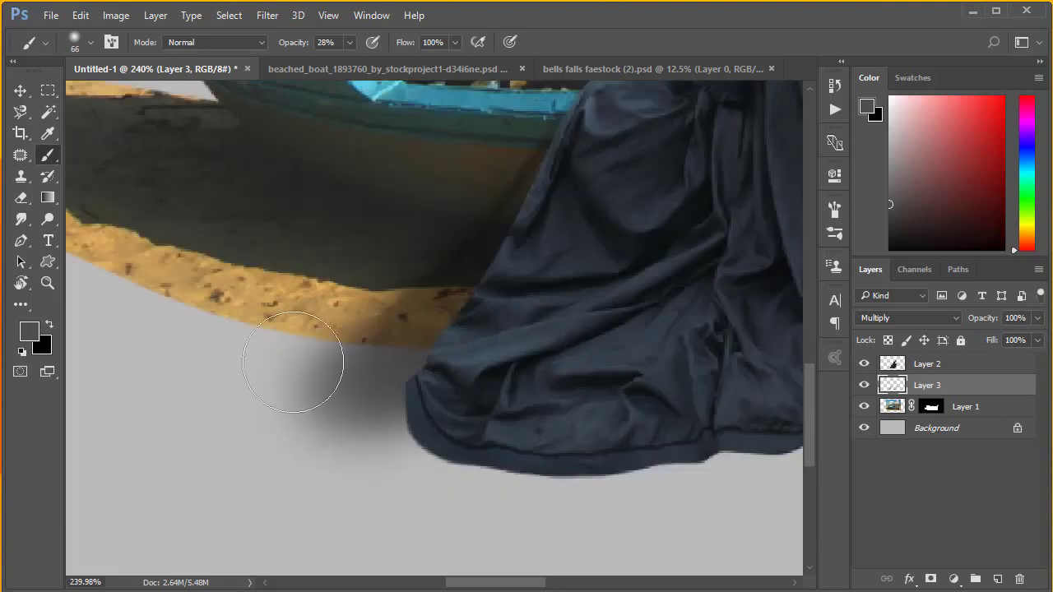
pyautogui.moveTo(305, 376)
pyautogui.mouseDown()
pyautogui.moveTo(341, 400)
pyautogui.moveTo(463, 418)
pyautogui.moveTo(282, 377)
pyautogui.moveTo(330, 346)
pyautogui.mouseUp()
# Step: Erase the shadow left of and below the hem at 52% eraser opacity
pyautogui.click(20, 197)
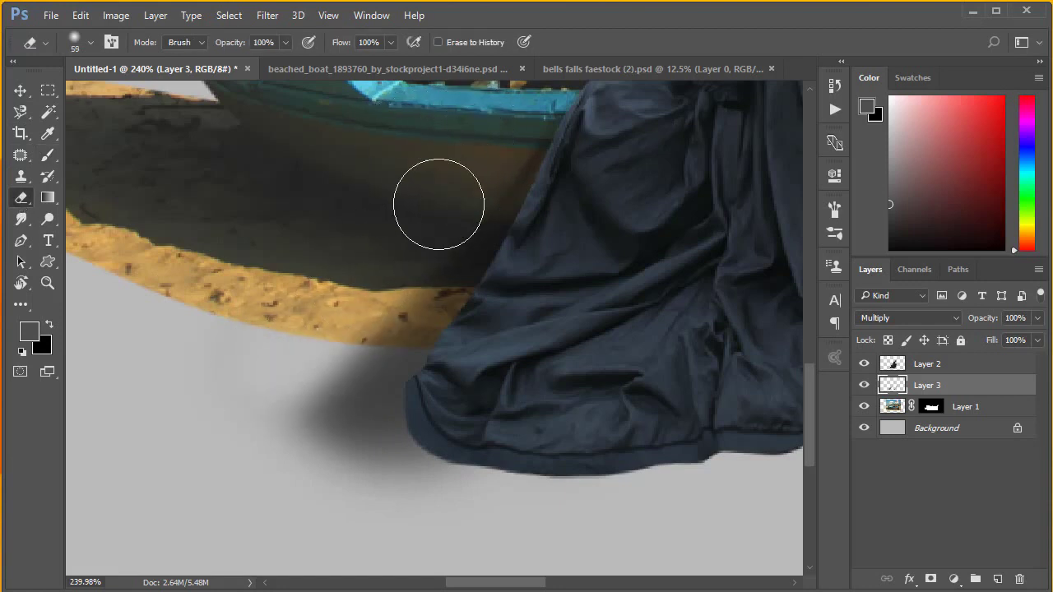
pyautogui.moveTo(404, 486); pyautogui.dragTo(321, 444)
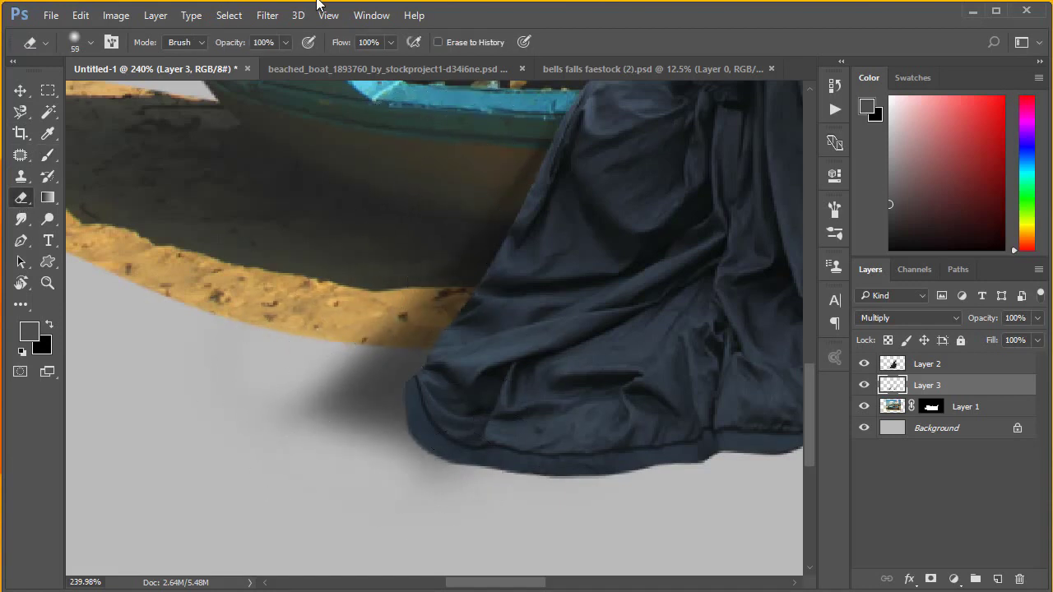
pyautogui.click(285, 42)
pyautogui.moveTo(289, 61); pyautogui.dragTo(249, 62)
pyautogui.moveTo(354, 395); pyautogui.dragTo(419, 384)
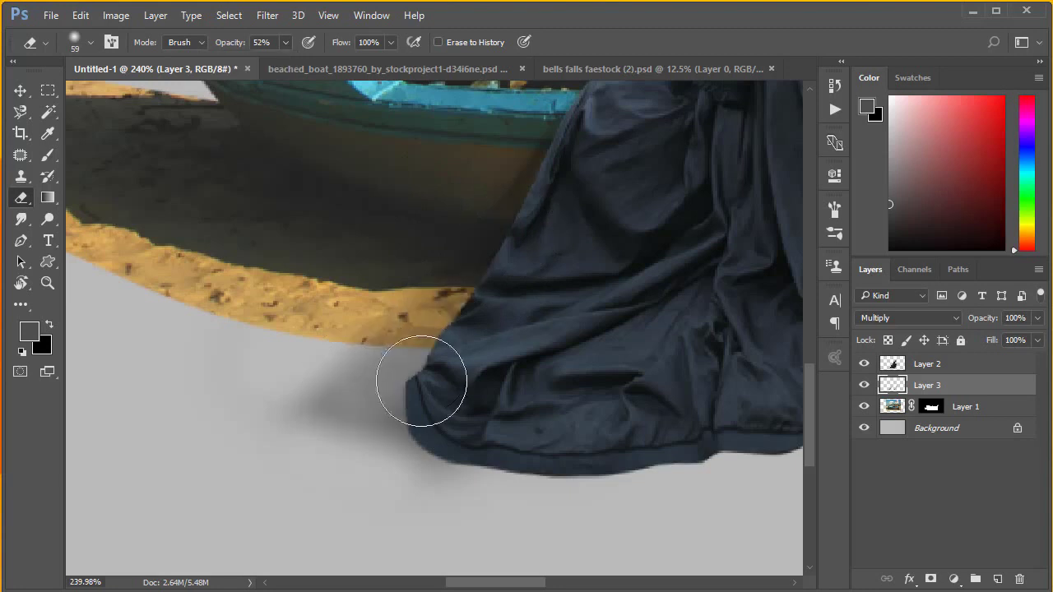
pyautogui.moveTo(423, 461); pyautogui.dragTo(436, 496)
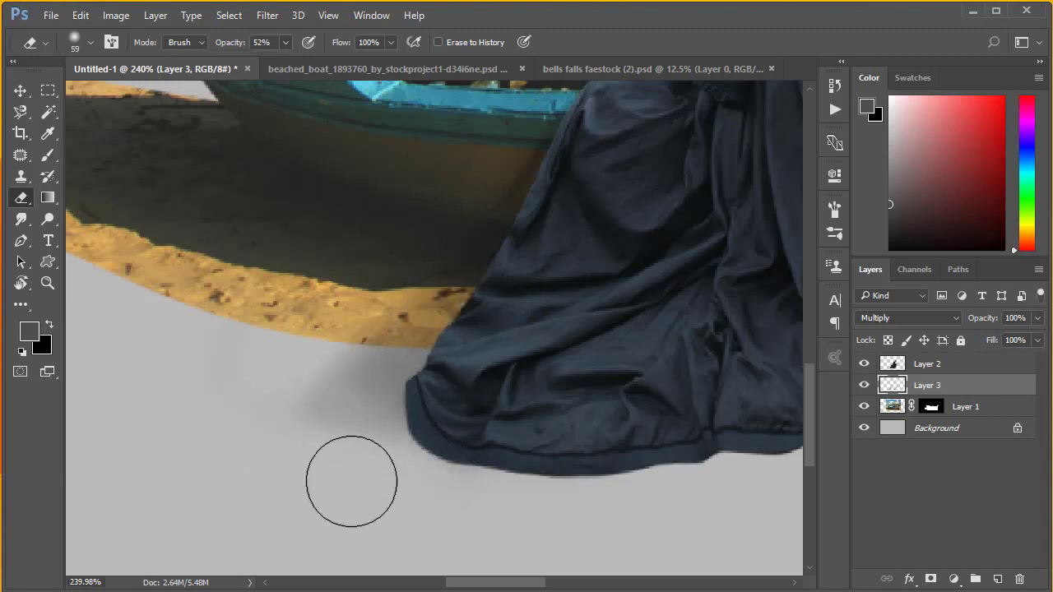
pyautogui.moveTo(374, 366); pyautogui.dragTo(336, 305)
# Step: Switch to a 34 px brush at 28% opacity and zoom out to view the whole scene
pyautogui.moveTo(412, 379); pyautogui.dragTo(214, 457)
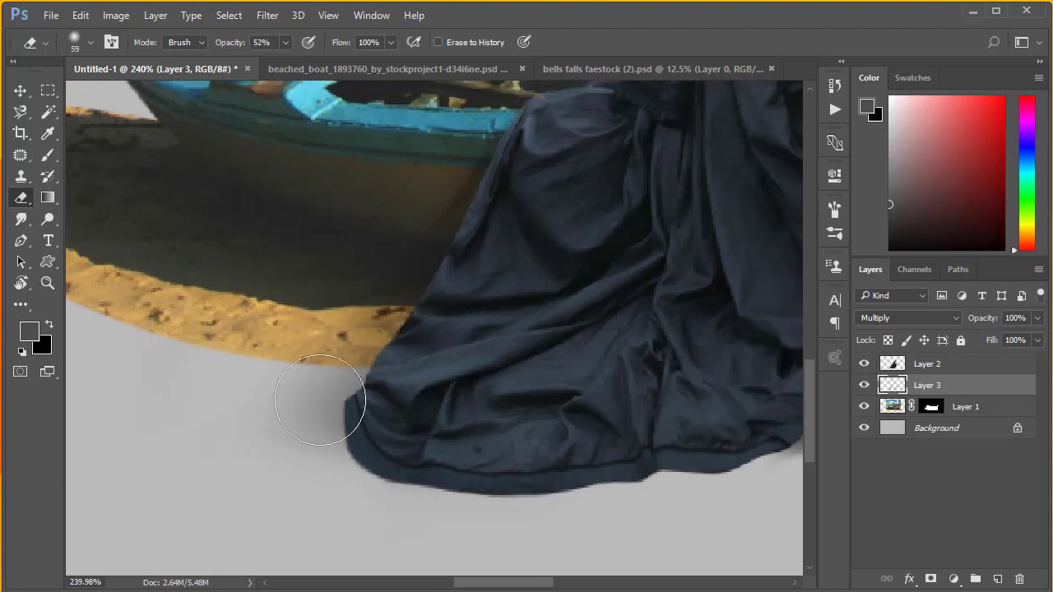
pyautogui.press('b')
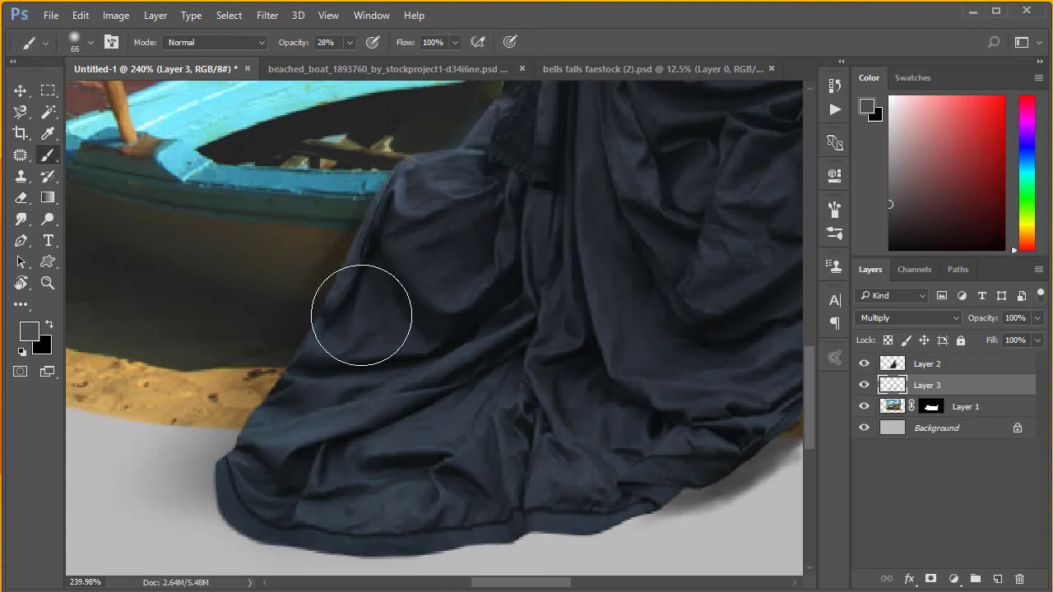
pyautogui.rightClick(489, 266)
pyautogui.click(585, 306)
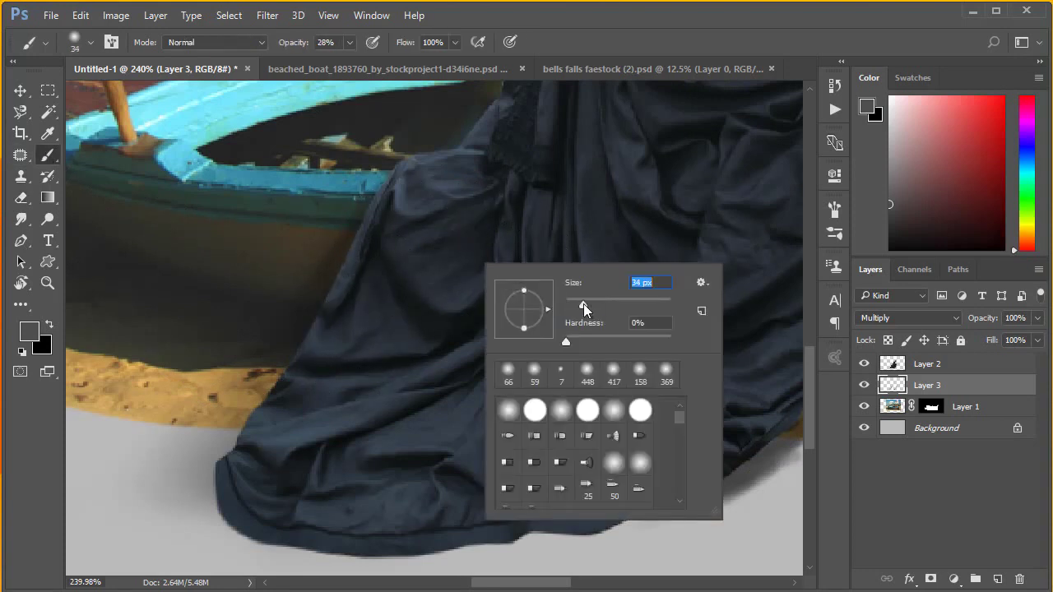
pyautogui.press('Return')
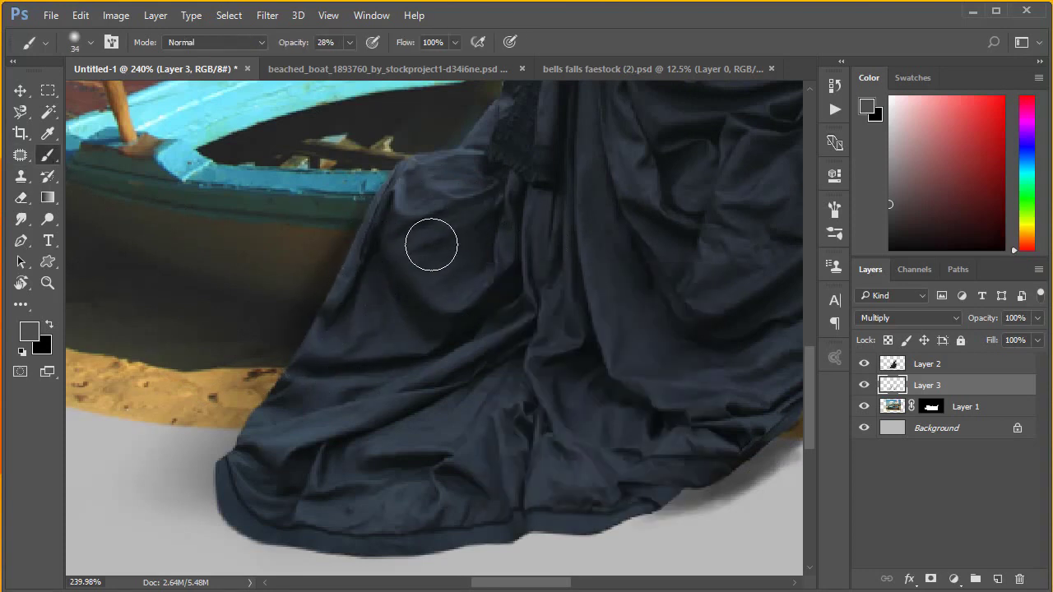
pyautogui.hotkey('ctrl', '-')
pyautogui.hotkey('ctrl', '-')
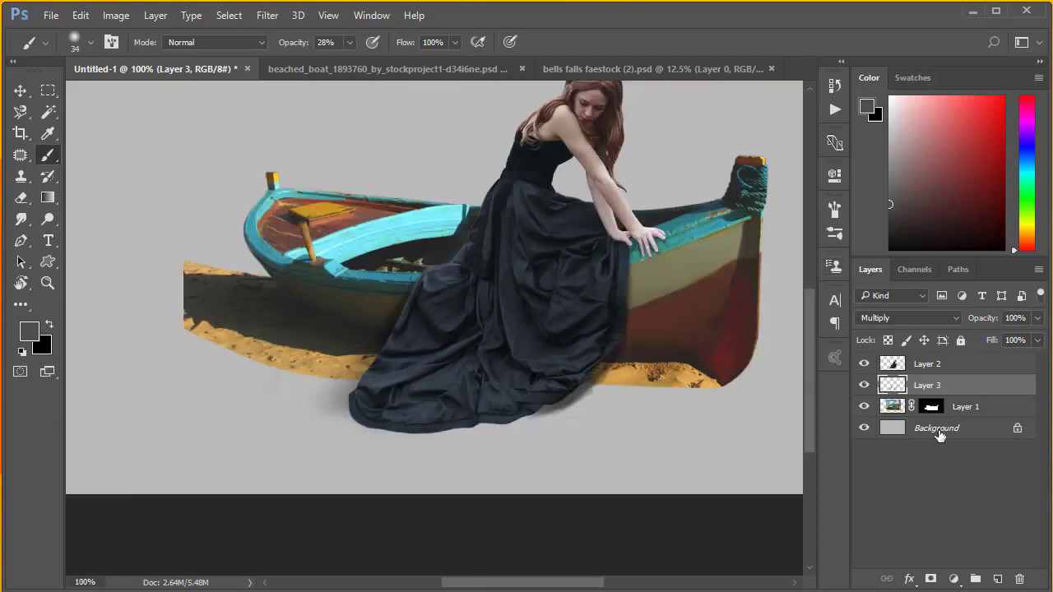
# Step: Toggle the Layer 3 shadow on and off to compare the result
pyautogui.click(864, 385)
pyautogui.click(864, 385)
pyautogui.click(864, 385)
pyautogui.click(864, 386)
pyautogui.click(864, 385)
pyautogui.scroll(3, 453, 364)
pyautogui.moveTo(576, 298); pyautogui.dragTo(567, 337)
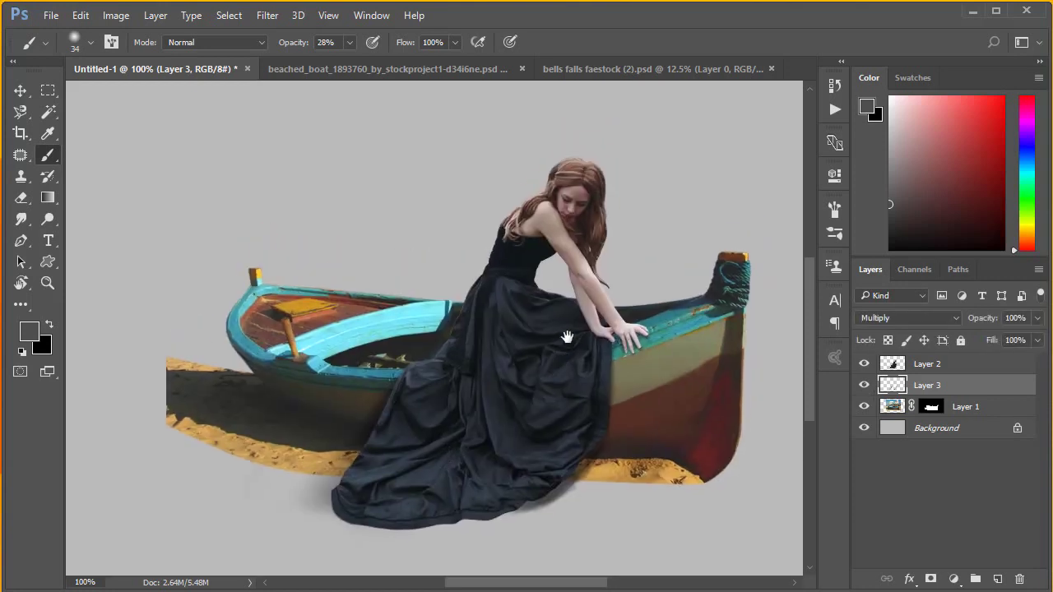
# Step: Scale the woman and her shadow together to about 96% and nudge them up-right
pyautogui.keyDown('shift'); pyautogui.click(946, 370); pyautogui.keyUp('shift')
pyautogui.hotkey('ctrl', 't')
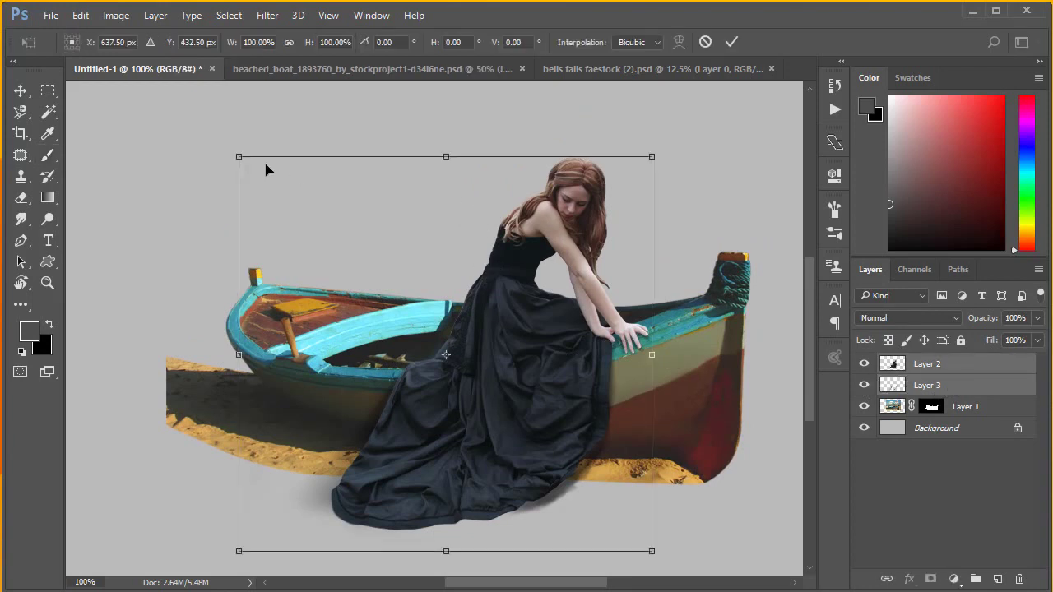
pyautogui.moveTo(238, 154); pyautogui.dragTo(262, 162)
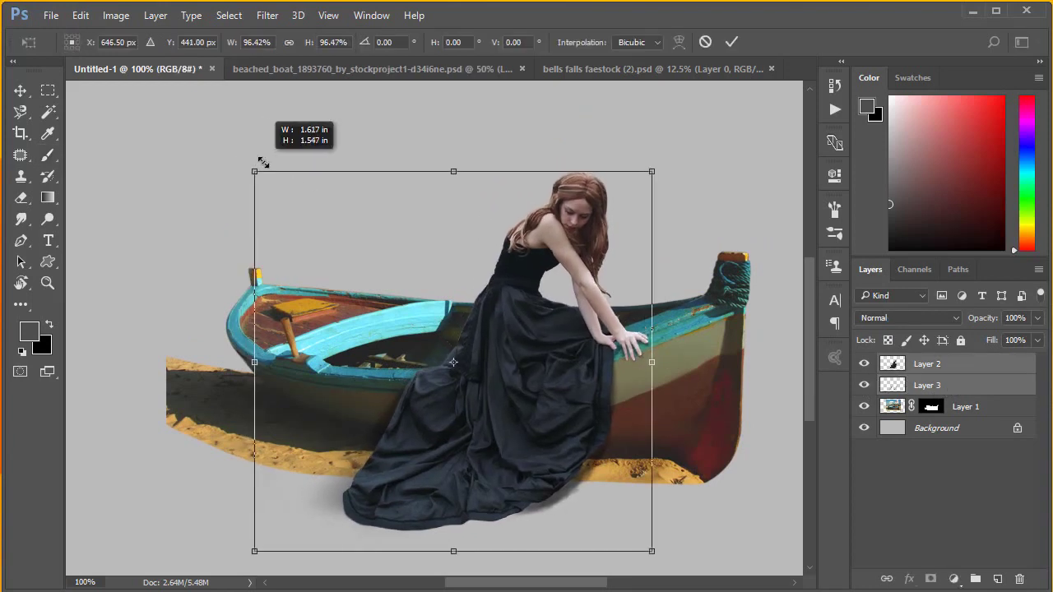
pyautogui.moveTo(613, 359); pyautogui.dragTo(623, 349)
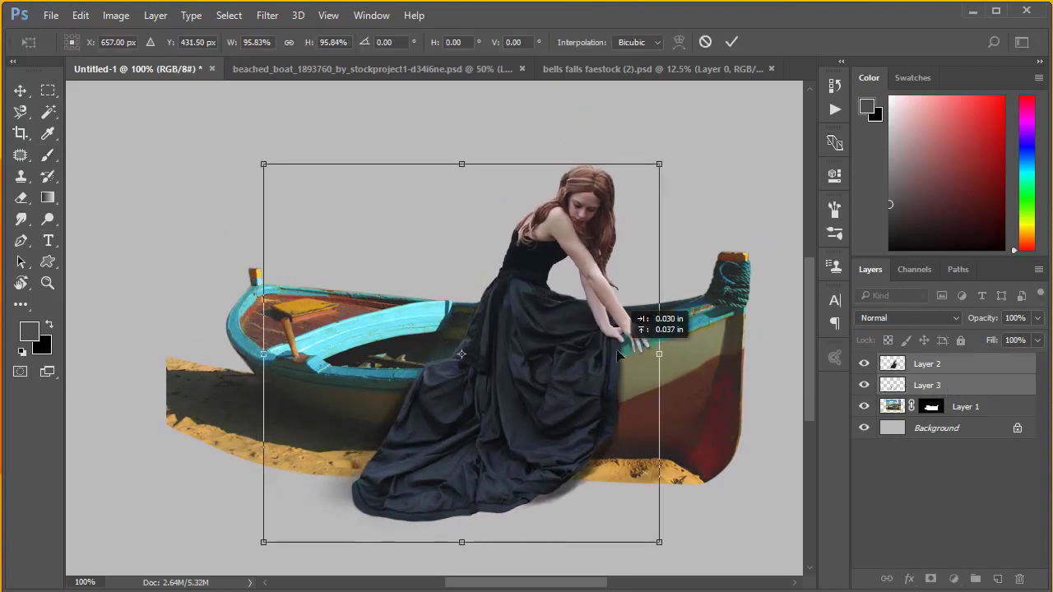
pyautogui.press('Return')
pyautogui.press('b')
# Step: Shrink the woman and shadow layers a little further, to about 93%
pyautogui.hotkey('ctrl', 't')
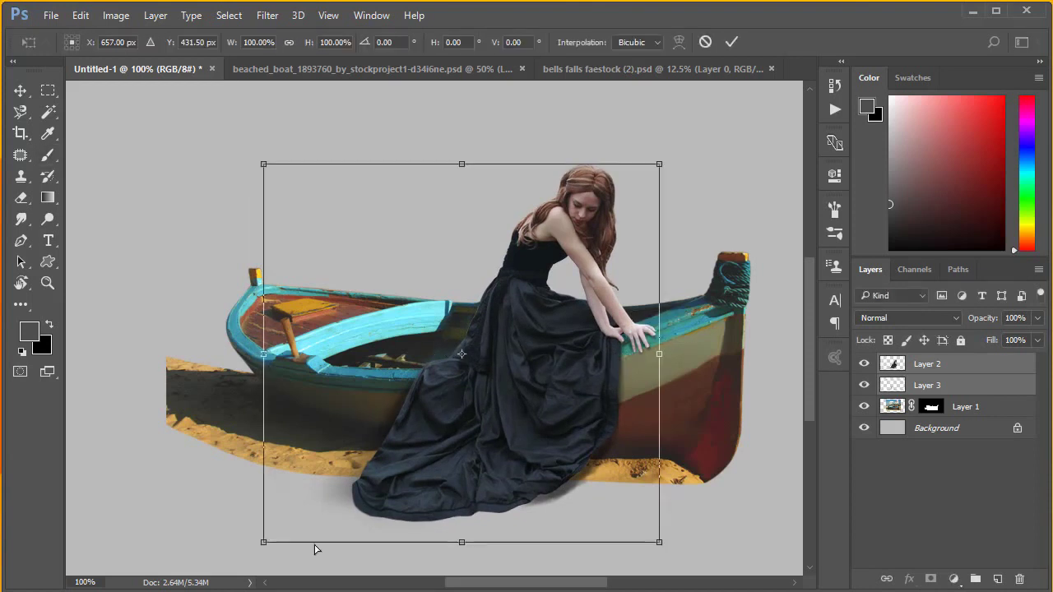
pyautogui.moveTo(262, 541); pyautogui.dragTo(280, 526)
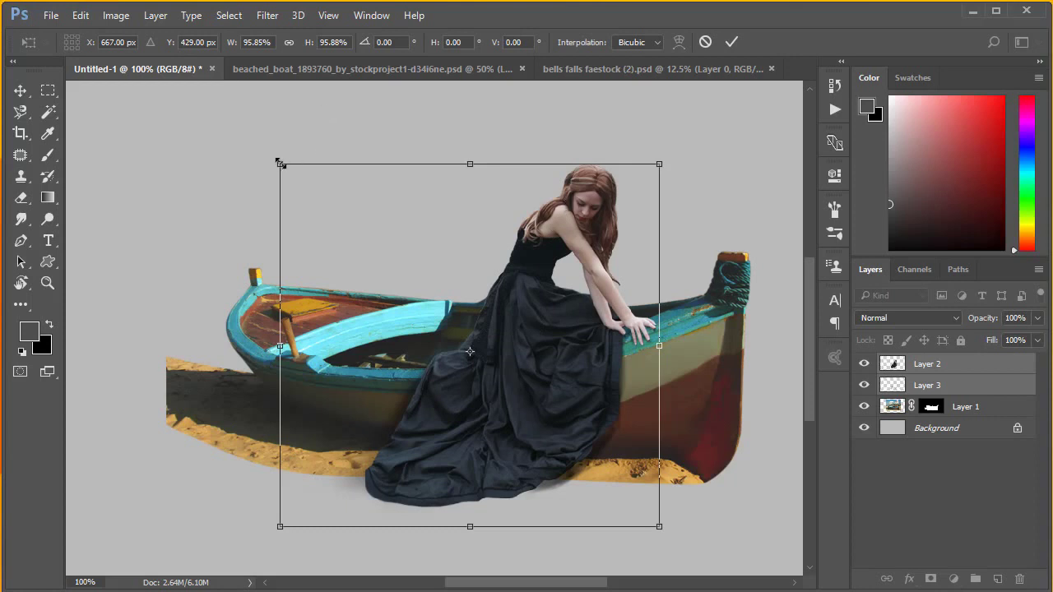
pyautogui.moveTo(280, 163); pyautogui.dragTo(292, 172)
pyautogui.press('b')
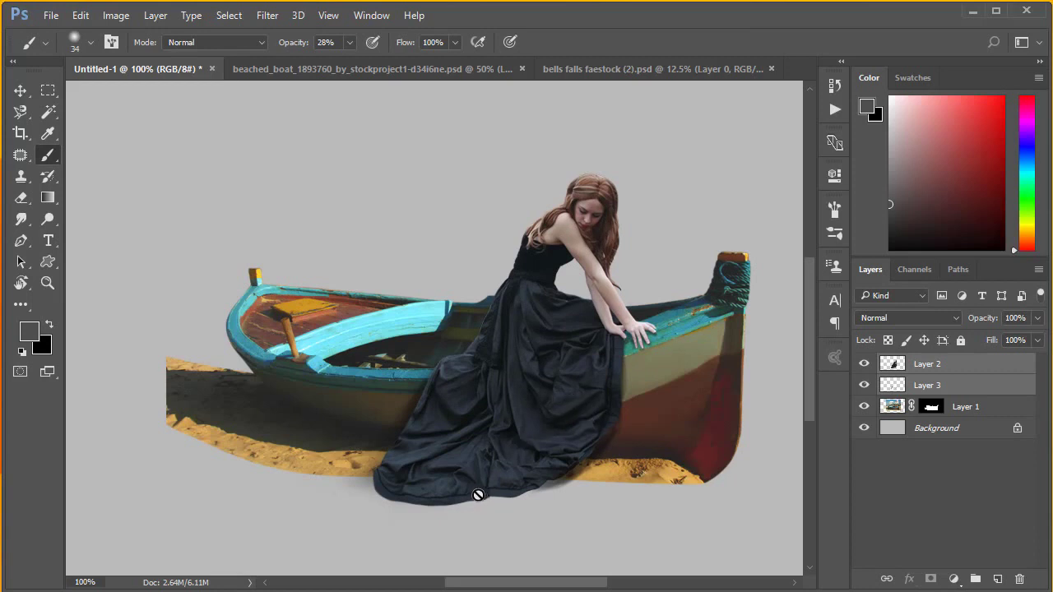
# Step: Add a Brightness/Contrast layer clipped to Layer 2 with brightness -64 and contrast -15
pyautogui.click(940, 367)
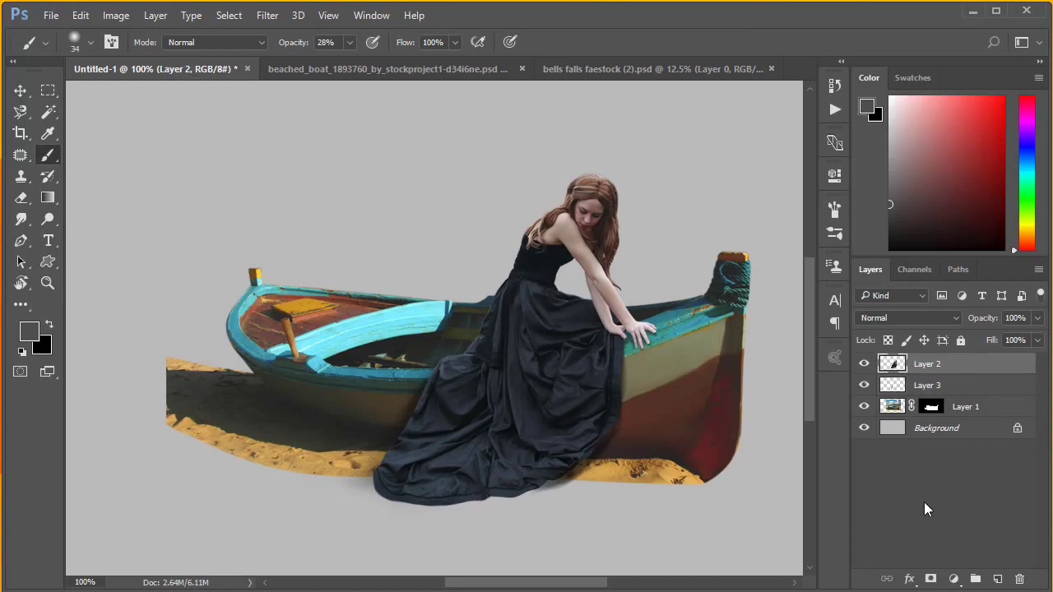
pyautogui.click(954, 580)
pyautogui.click(997, 286)
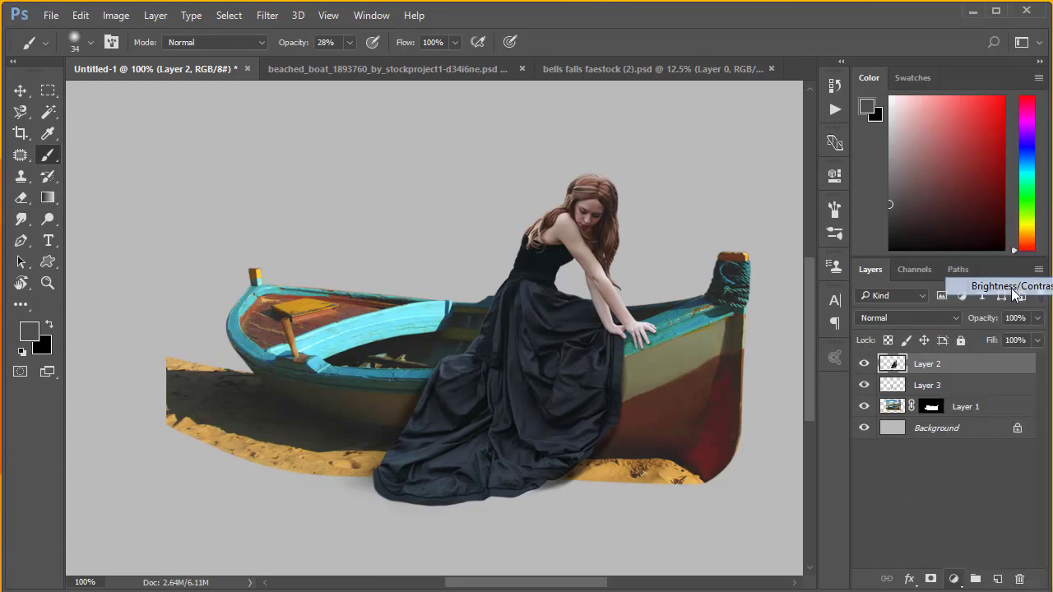
pyautogui.moveTo(693, 263); pyautogui.dragTo(661, 263)
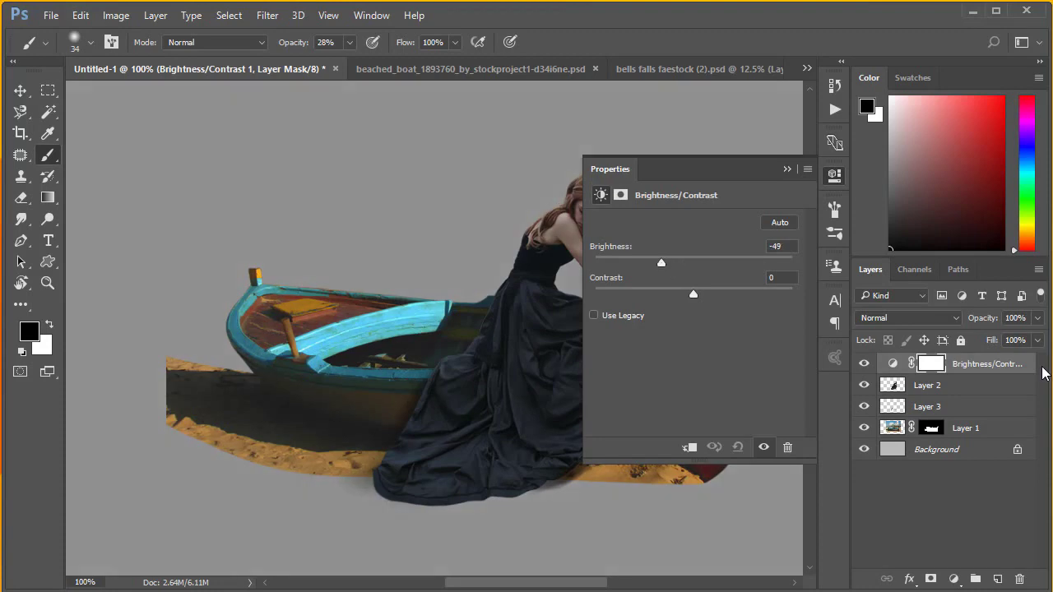
pyautogui.rightClick(960, 367)
pyautogui.click(674, 376)
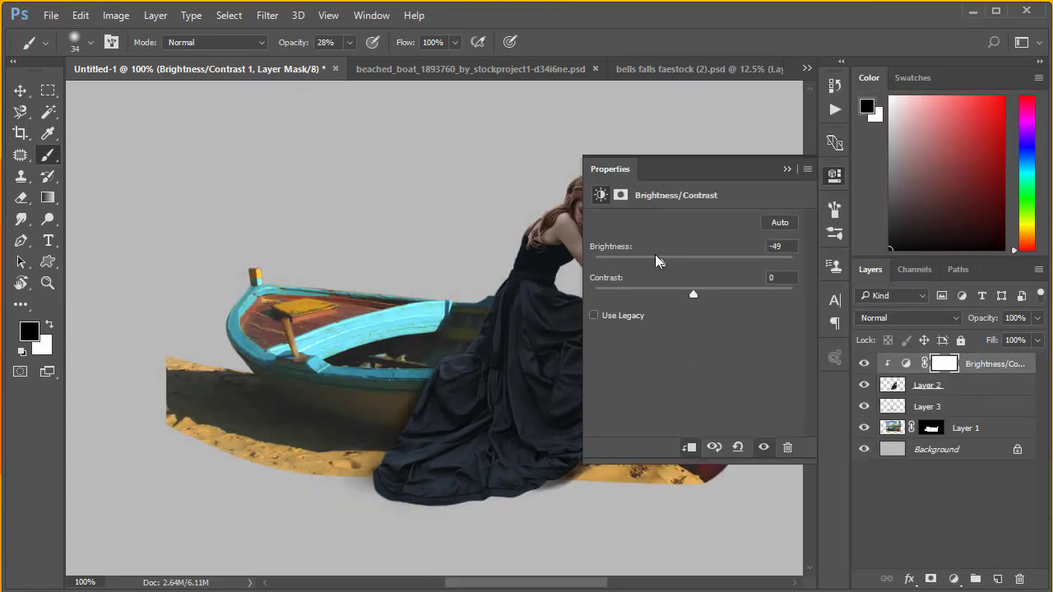
pyautogui.moveTo(650, 263); pyautogui.dragTo(652, 263)
pyautogui.moveTo(694, 294); pyautogui.dragTo(658, 294)
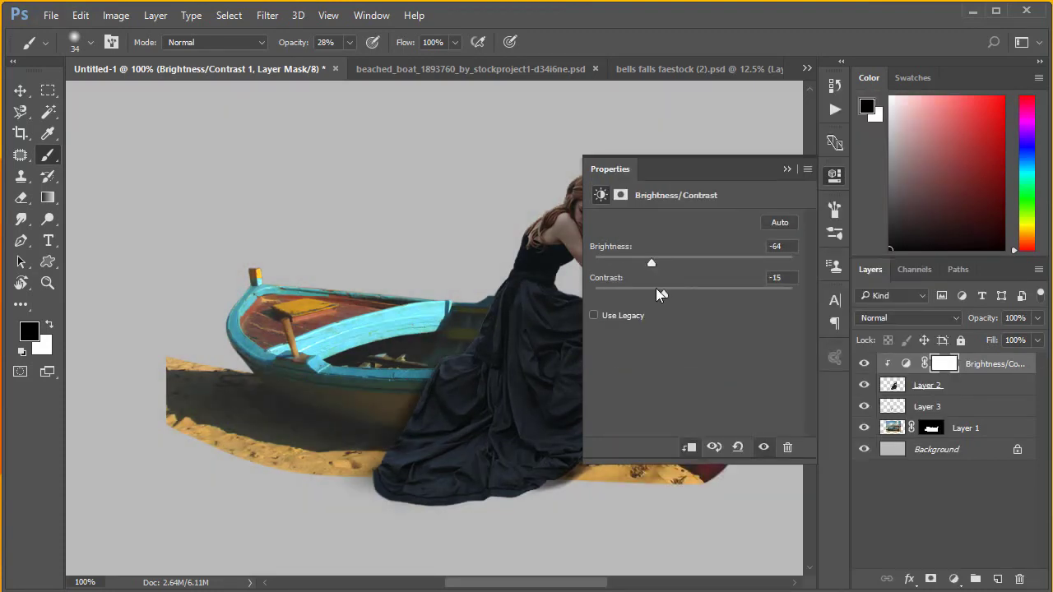
pyautogui.click(787, 169)
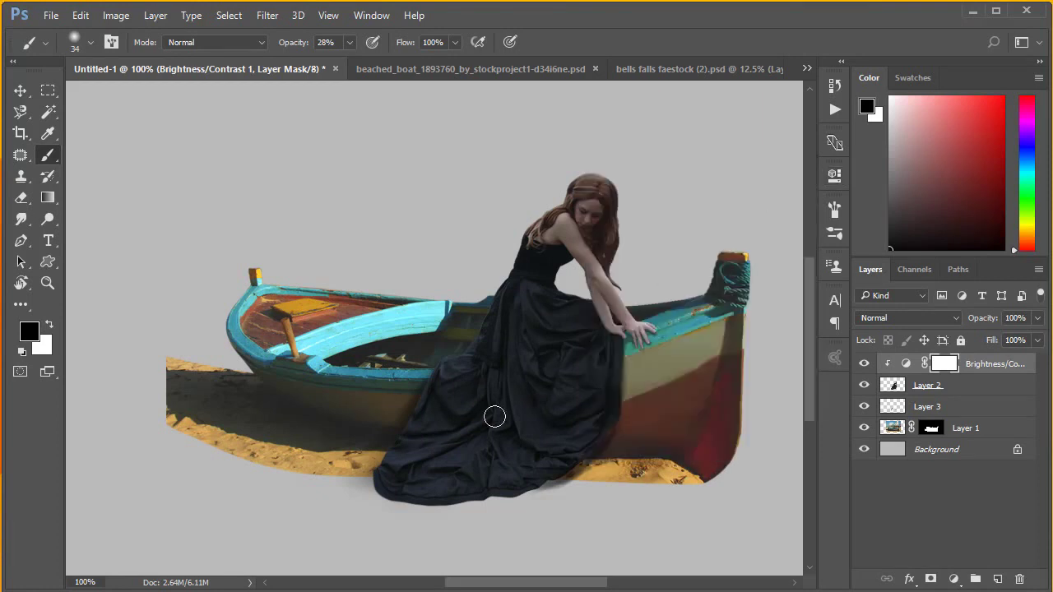
# Step: Paint black-to-transparent gradients on the Brightness/Contrast mask over the woman's hair and arm
pyautogui.click(47, 198)
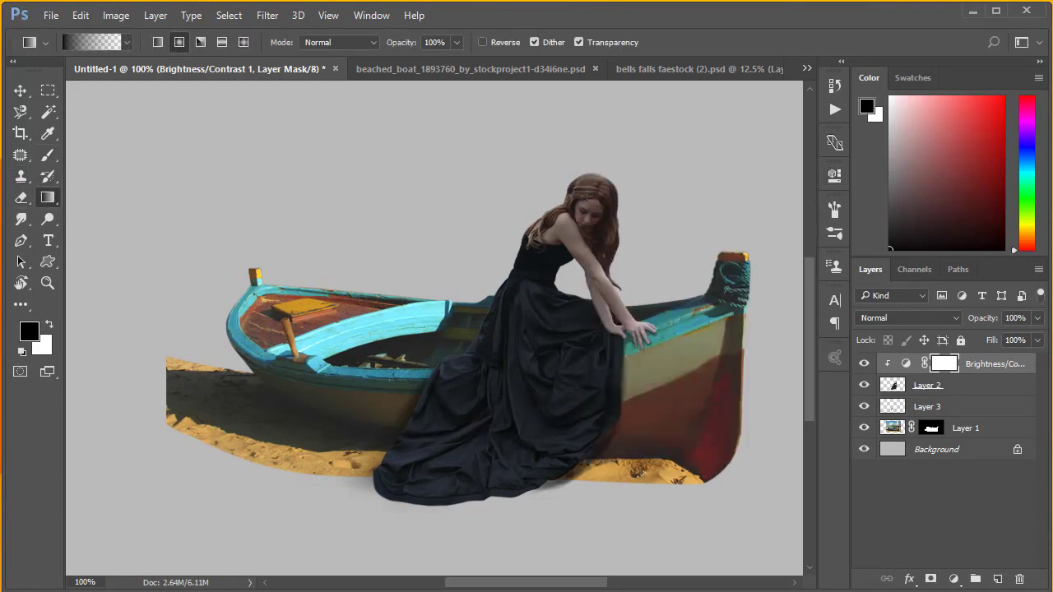
pyautogui.moveTo(719, 171); pyautogui.dragTo(594, 329)
pyautogui.moveTo(718, 204); pyautogui.dragTo(597, 318)
pyautogui.click(457, 45)
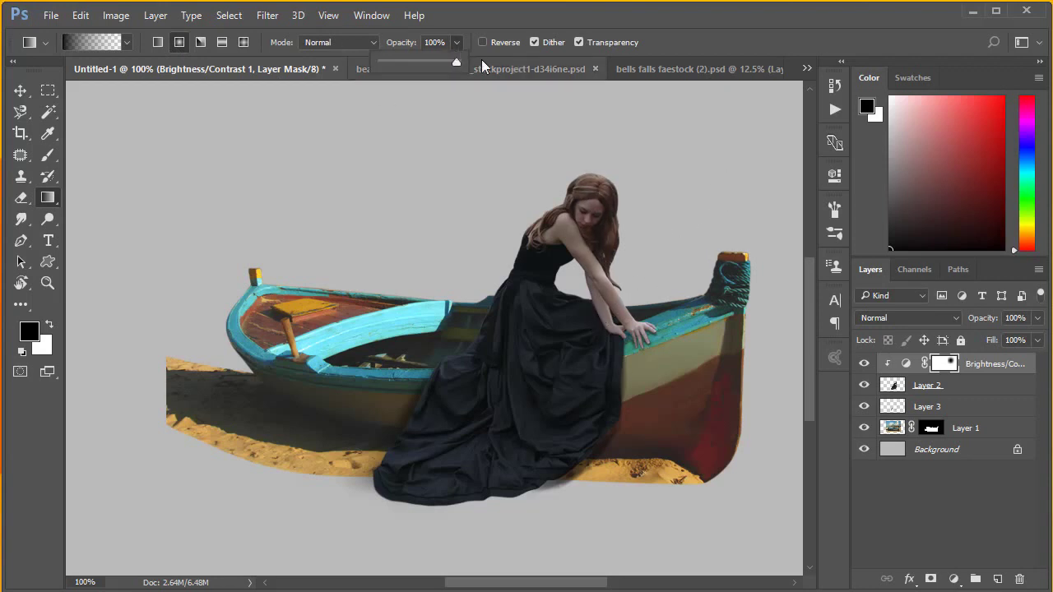
pyautogui.moveTo(644, 237); pyautogui.dragTo(624, 288)
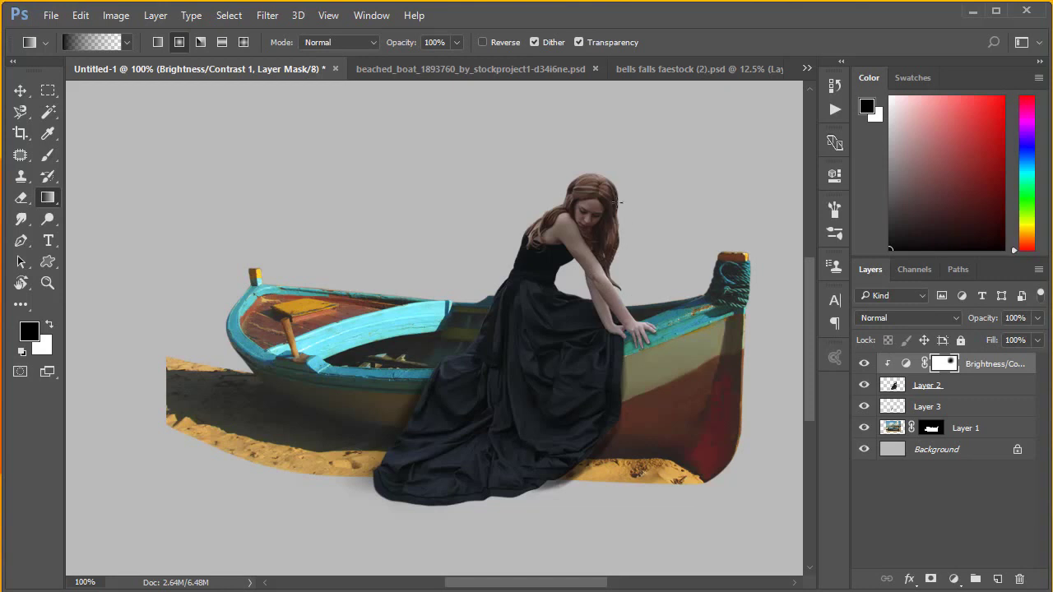
pyautogui.moveTo(618, 202); pyautogui.dragTo(627, 233)
pyautogui.moveTo(633, 272); pyautogui.dragTo(650, 290)
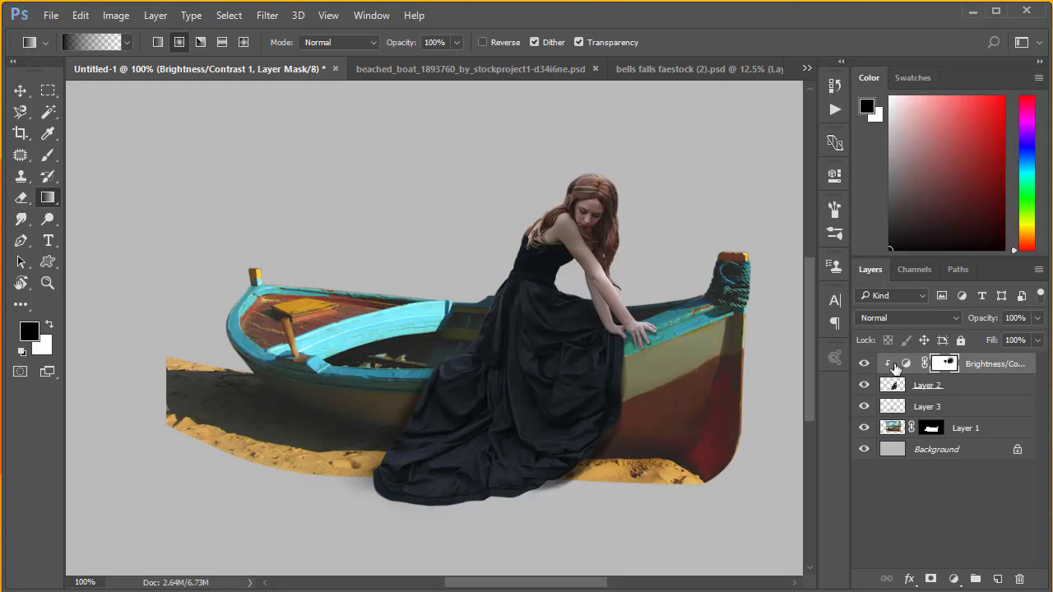
# Step: Compare the darkening on and off, then lower the Brightness/Contrast layer to 61% opacity
pyautogui.click(864, 364)
pyautogui.click(863, 364)
pyautogui.click(864, 364)
pyautogui.click(864, 365)
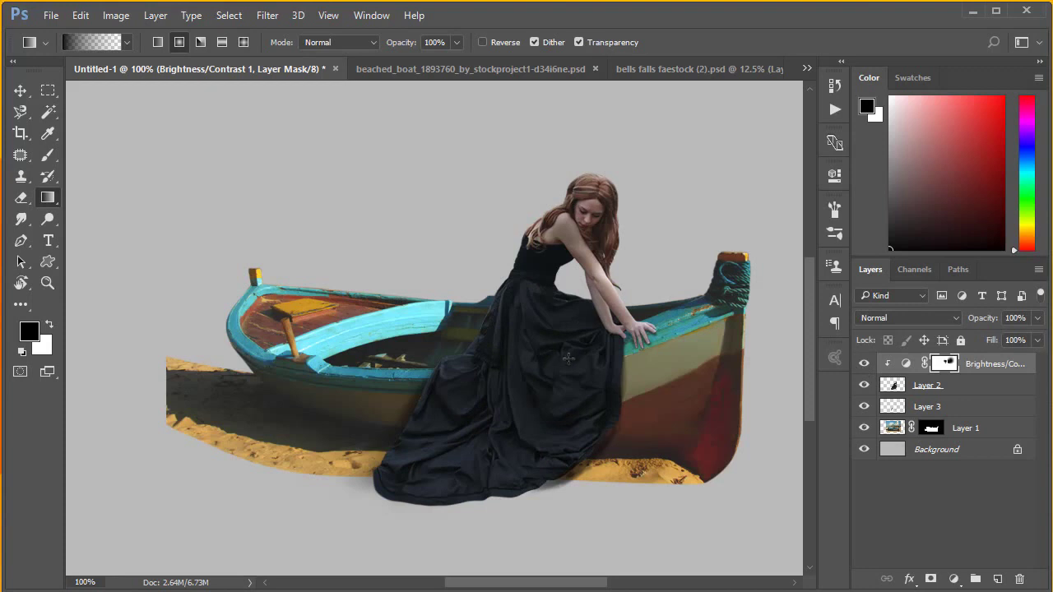
pyautogui.click(1036, 338)
pyautogui.moveTo(1007, 337); pyautogui.dragTo(1005, 338)
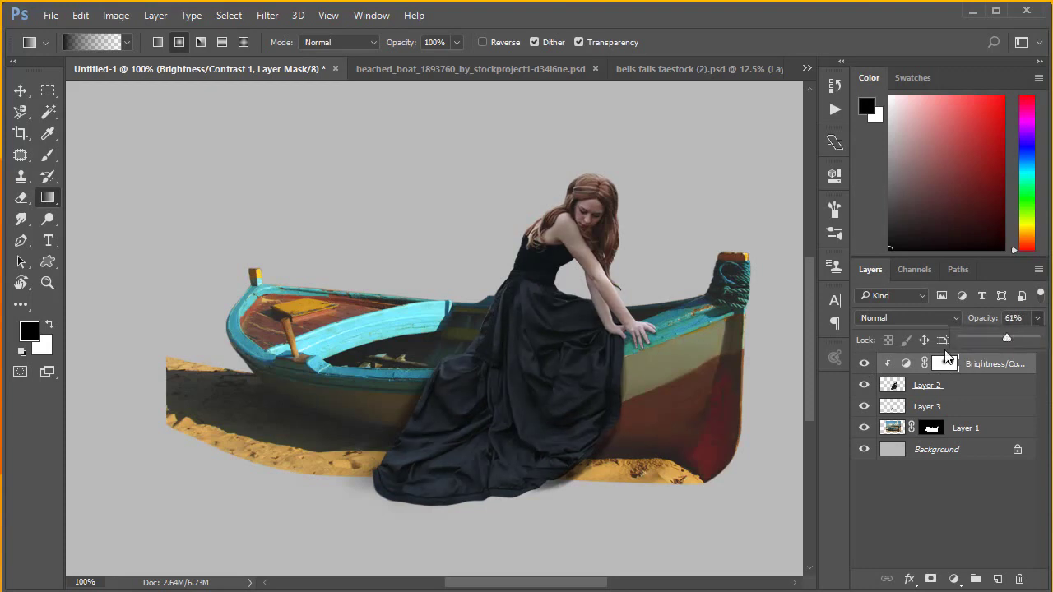
pyautogui.click(850, 357)
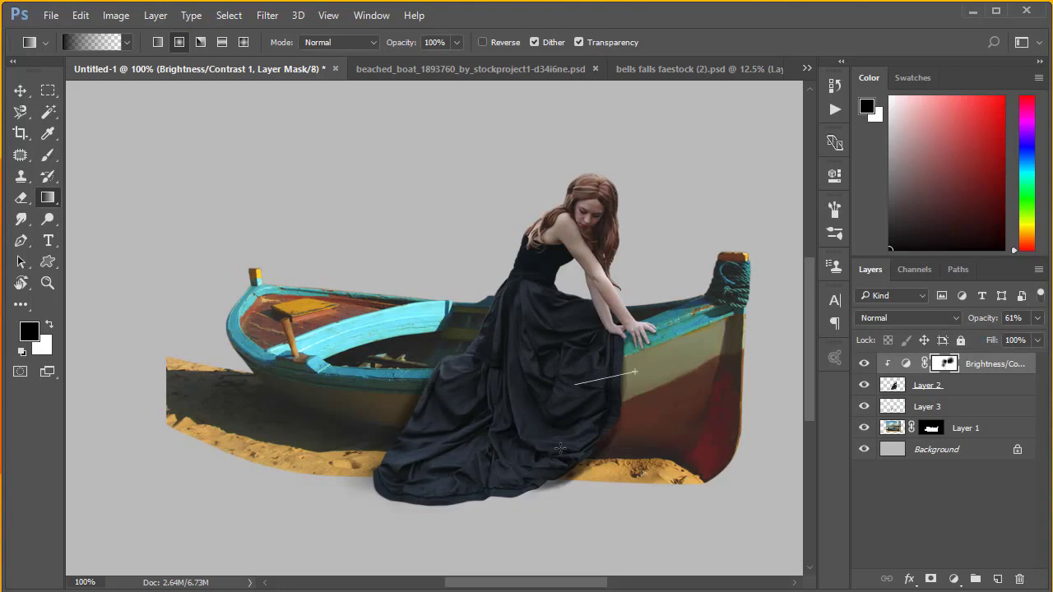
# Step: Fade the darkening near the woman's hand and across the dress with more mask gradients
pyautogui.moveTo(574, 384); pyautogui.dragTo(636, 373)
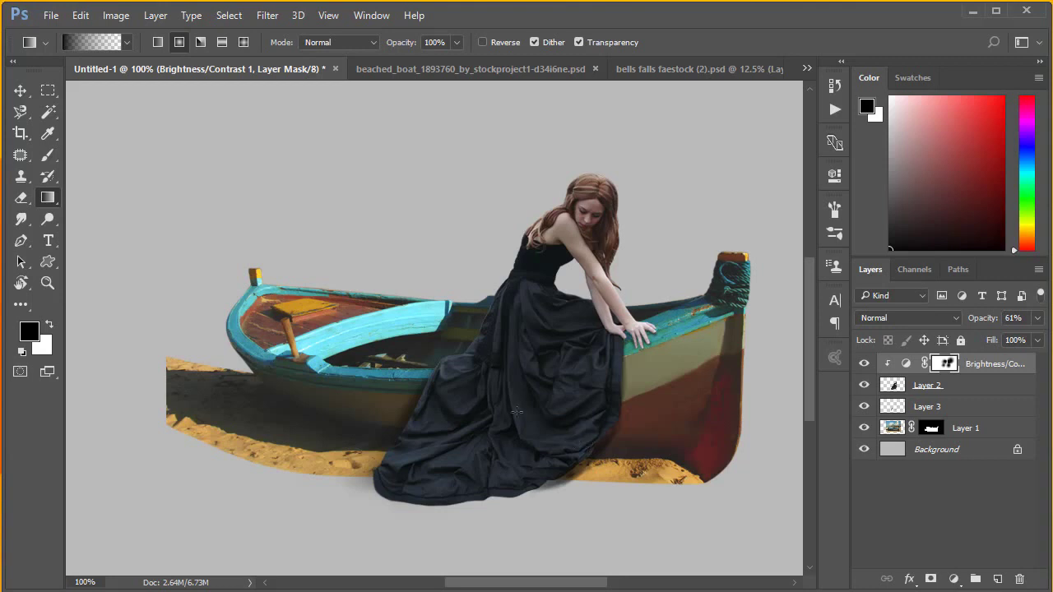
pyautogui.moveTo(516, 411); pyautogui.dragTo(386, 324)
pyautogui.moveTo(428, 263); pyautogui.dragTo(568, 288)
# Step: Add a new empty layer clipped to the woman's Layer 2
pyautogui.hotkey('alt', '[')
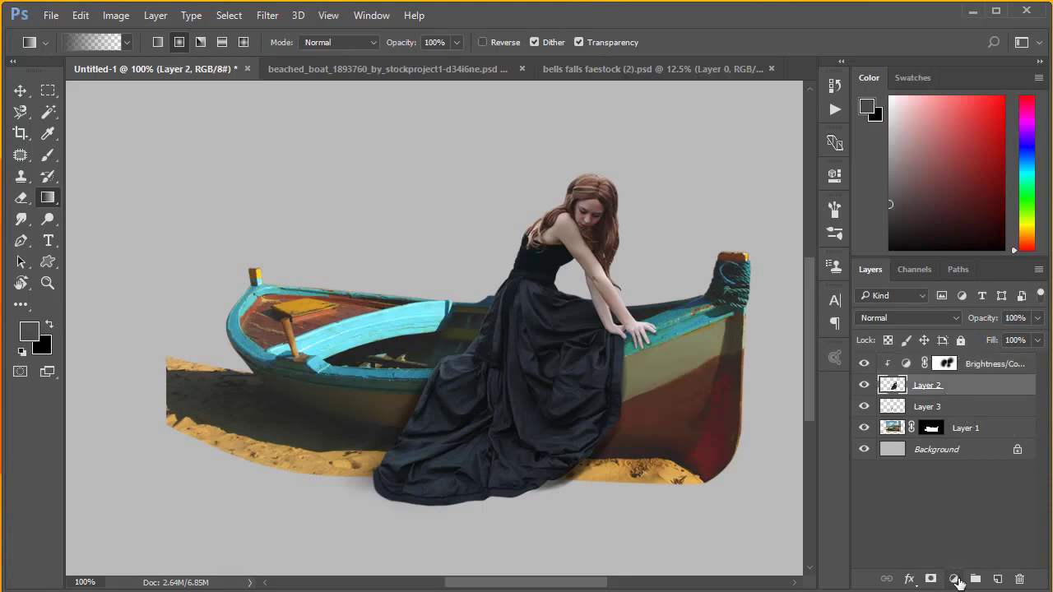
pyautogui.click(954, 579)
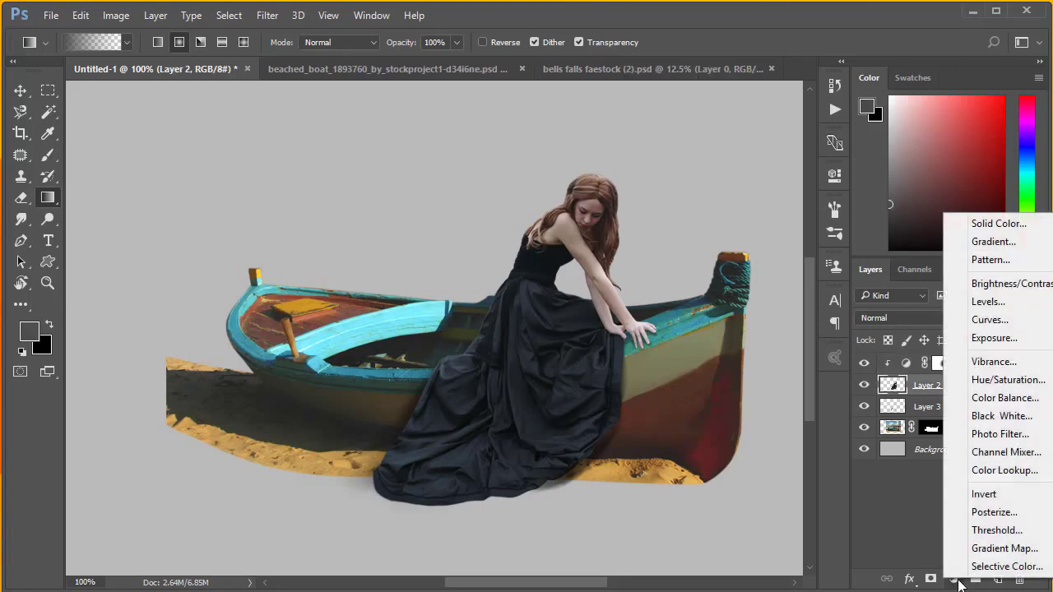
pyautogui.press('Escape')
pyautogui.click(998, 580)
# Step: Fill the new Layer 4 with 50% Gray and set its blend mode to Overlay
pyautogui.click(80, 17)
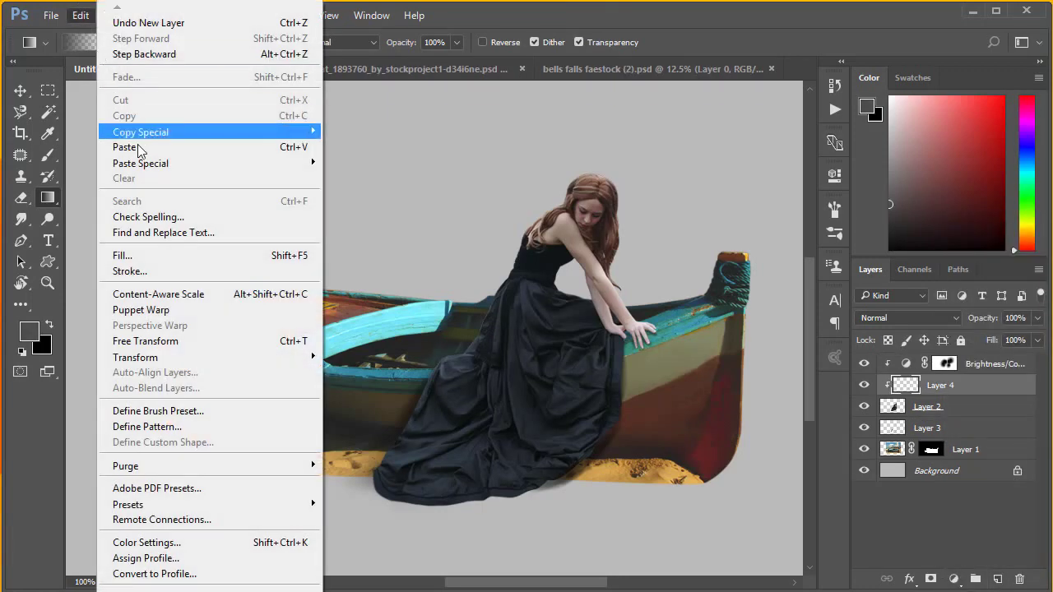
pyautogui.click(141, 257)
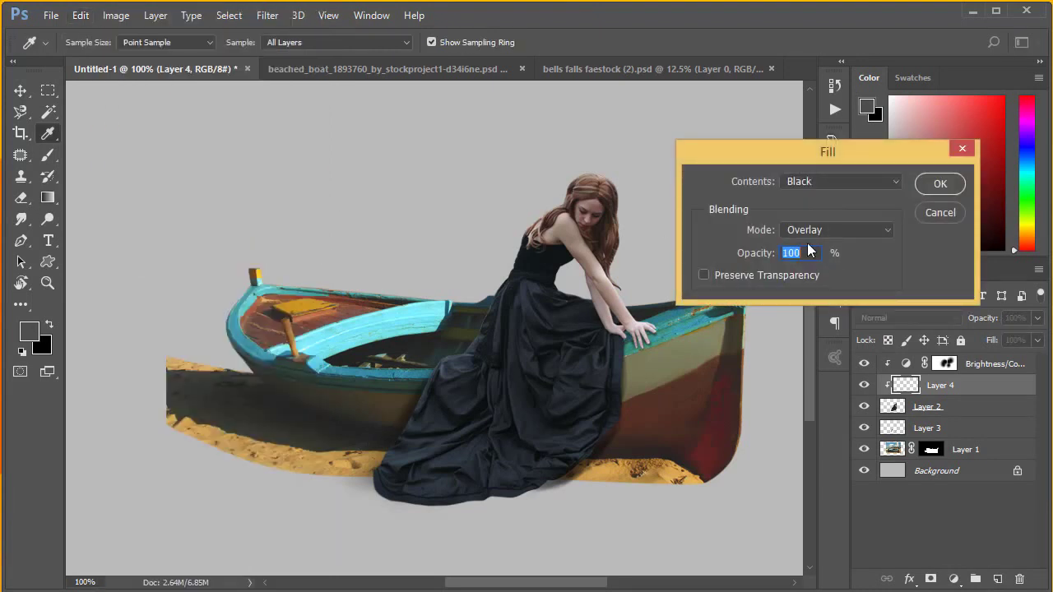
pyautogui.click(860, 181)
pyautogui.click(816, 301)
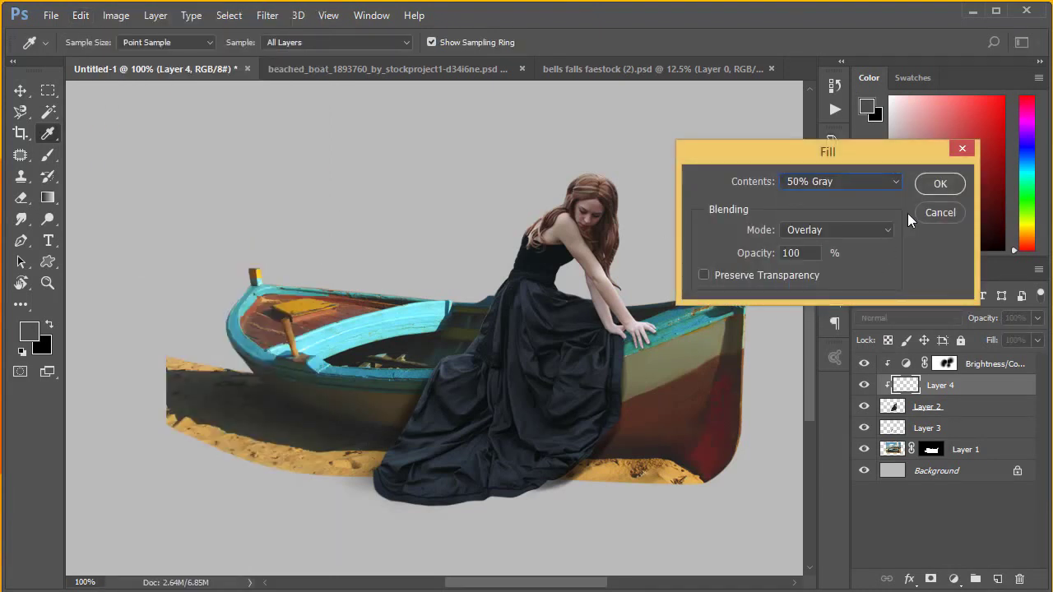
pyautogui.press('g')
pyautogui.click(931, 184)
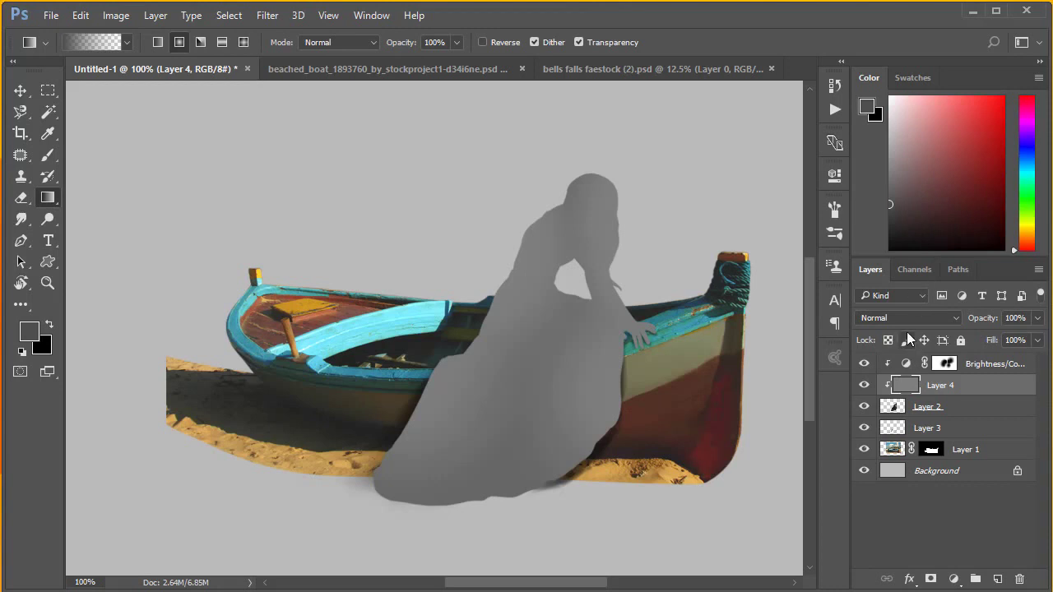
pyautogui.click(900, 318)
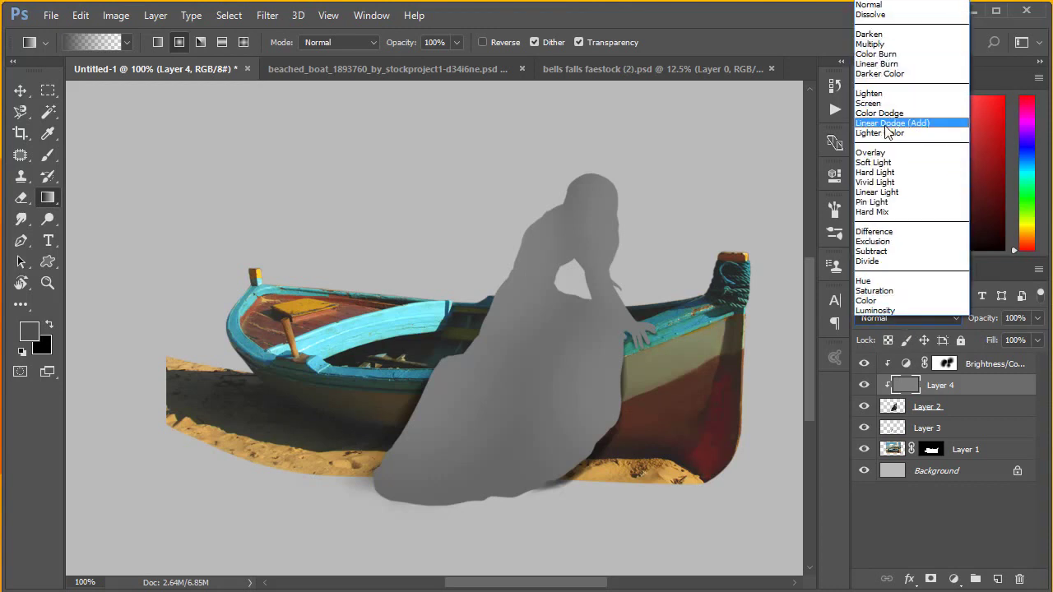
pyautogui.click(871, 152)
# Step: Dodge the top of the woman's hair with a 15 px brush on Highlights
pyautogui.click(47, 219)
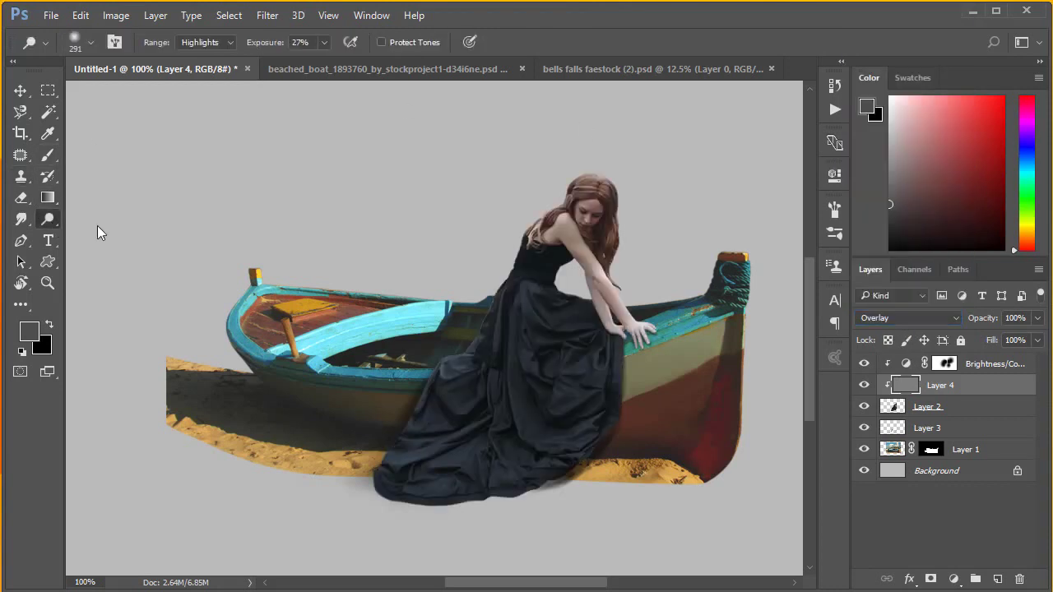
pyautogui.scroll(3, 642, 320)
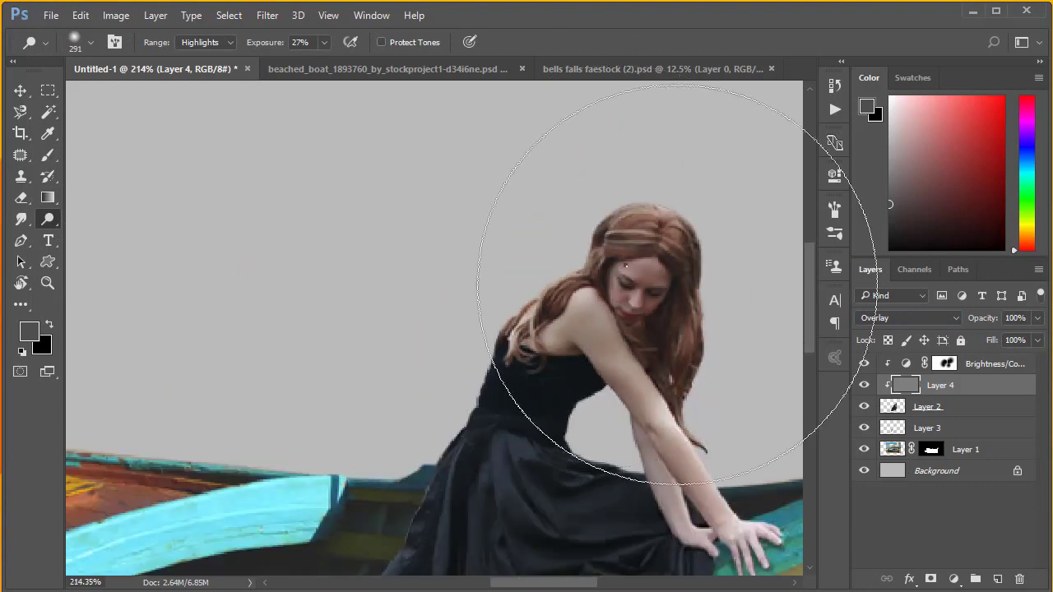
pyautogui.rightClick(677, 284)
pyautogui.write('15')
pyautogui.press('Return')
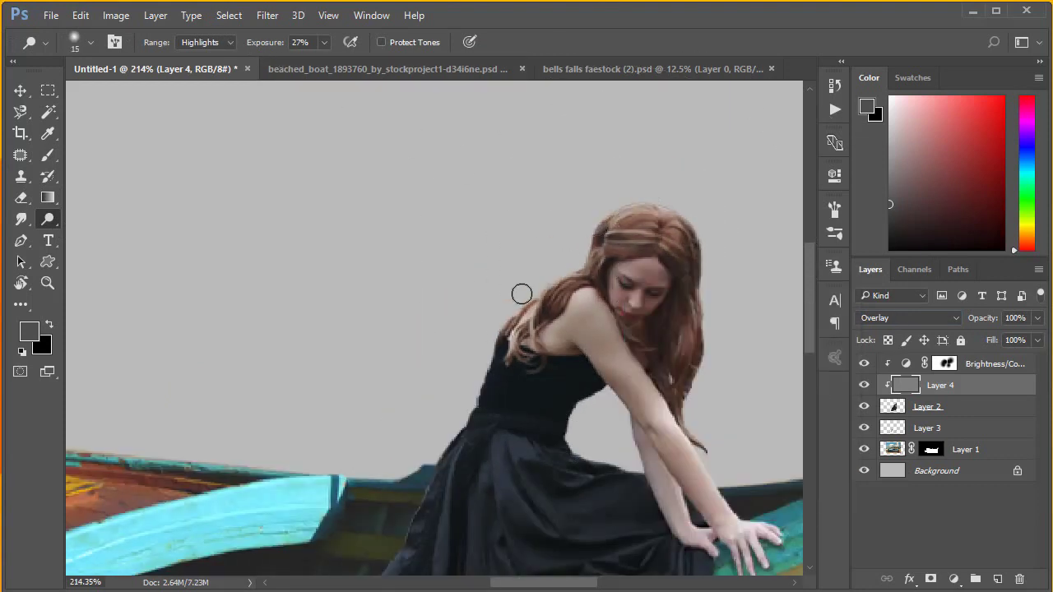
pyautogui.moveTo(588, 239); pyautogui.dragTo(582, 266)
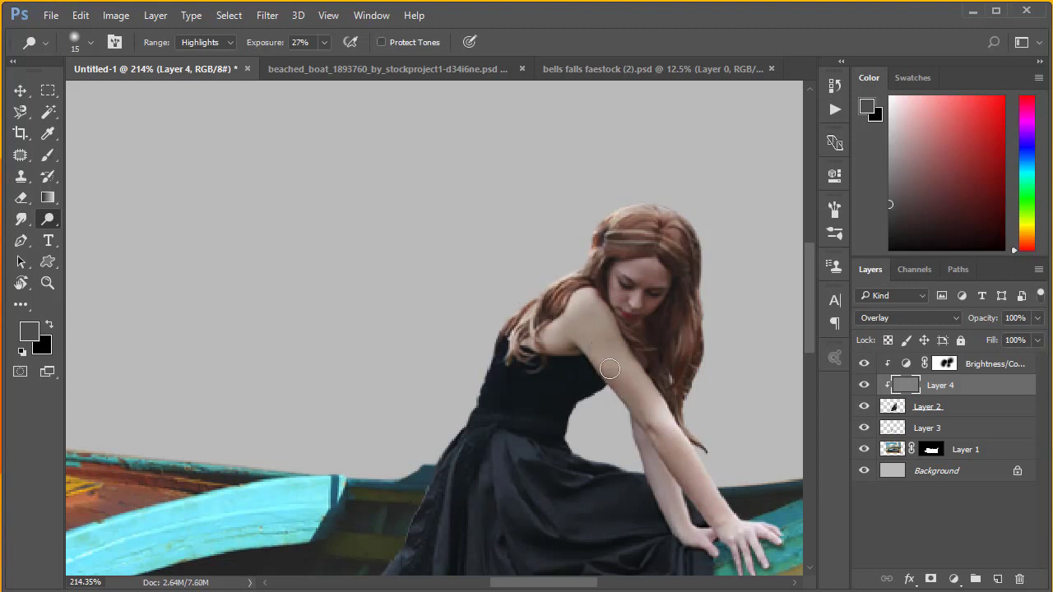
# Step: Switch the Dodge range to Midtones and raise exposure to 37%
pyautogui.scroll(-2, 487, 411)
pyautogui.scroll(-3, 496, 299)
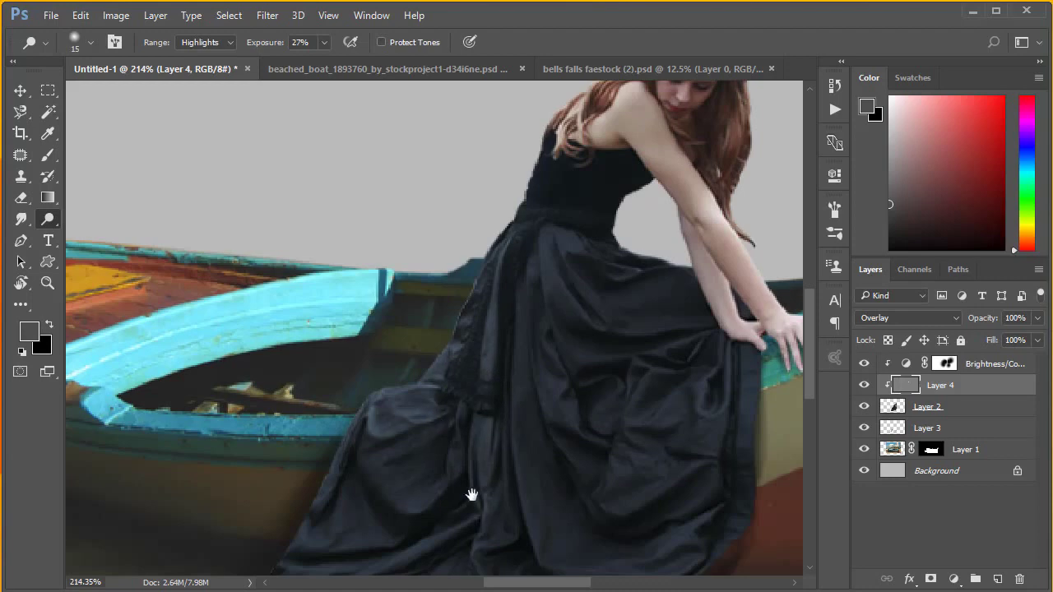
pyautogui.scroll(-2, 521, 212)
pyautogui.click(182, 42)
pyautogui.click(196, 63)
pyautogui.moveTo(324, 42); pyautogui.dragTo(337, 66)
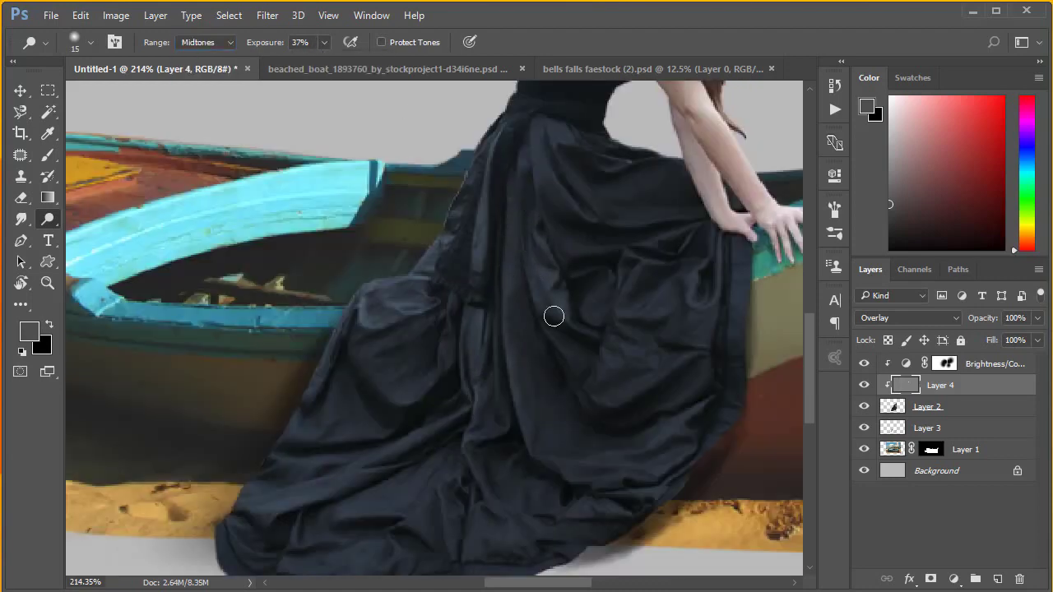
pyautogui.scroll(1, 450, 287)
pyautogui.scroll(2, 453, 301)
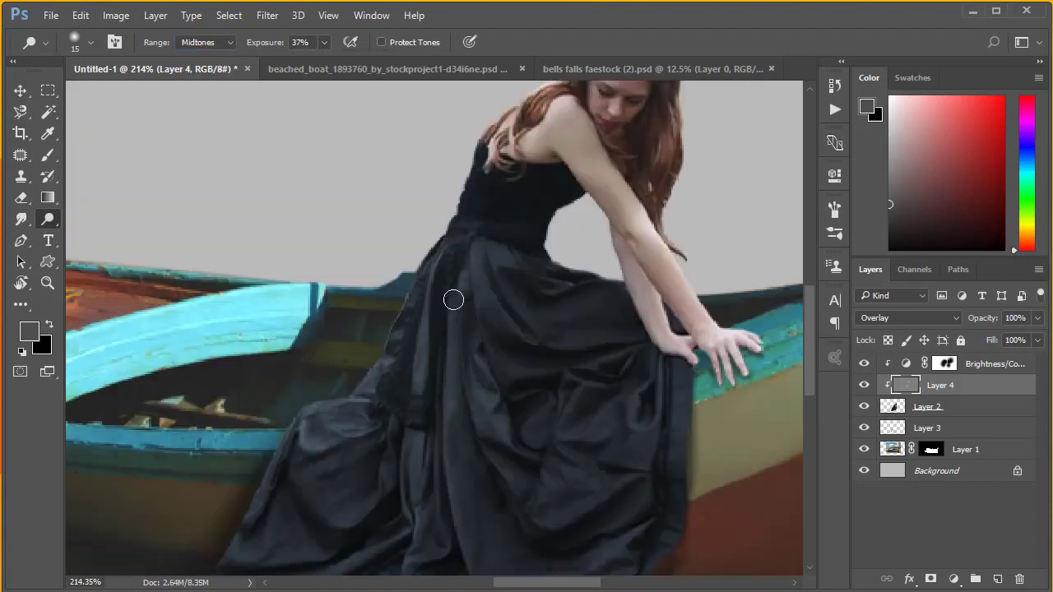
pyautogui.scroll(2, 416, 533)
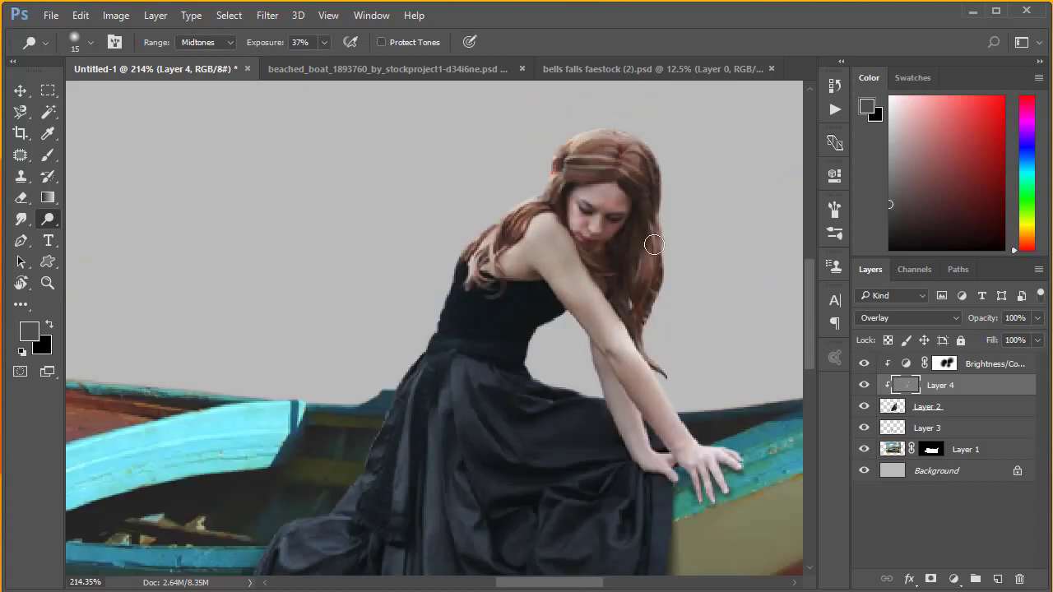
# Step: Lighten the skin of the woman's upper arm with a 15 px Midtones dodge brush
pyautogui.rightClick(623, 251)
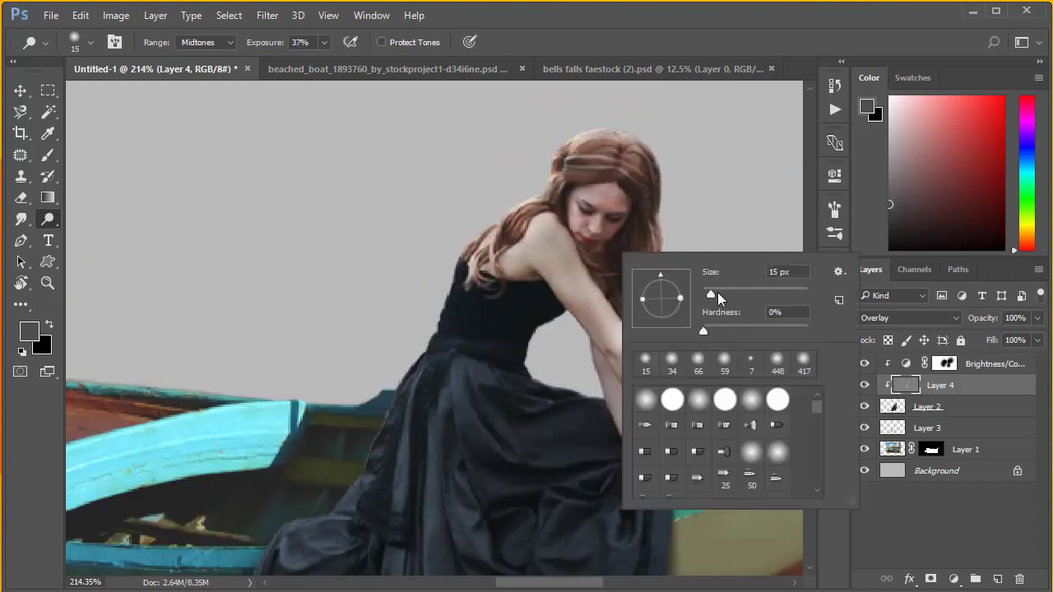
pyautogui.press('Return')
pyautogui.scroll(-2, 680, 225)
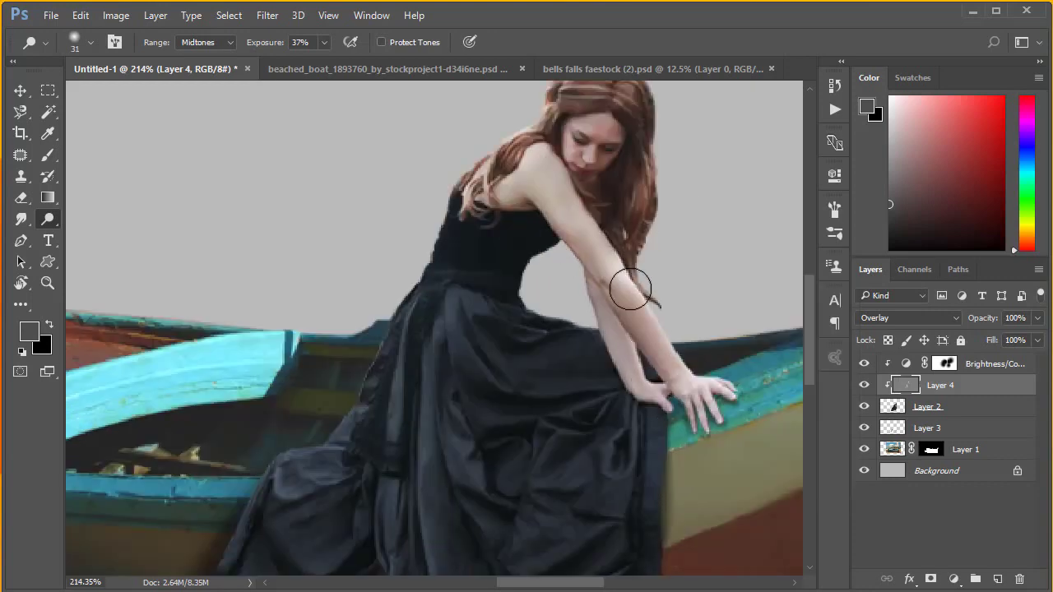
pyautogui.hotkey('ctrl', '0')
pyautogui.scroll(5, 457, 353)
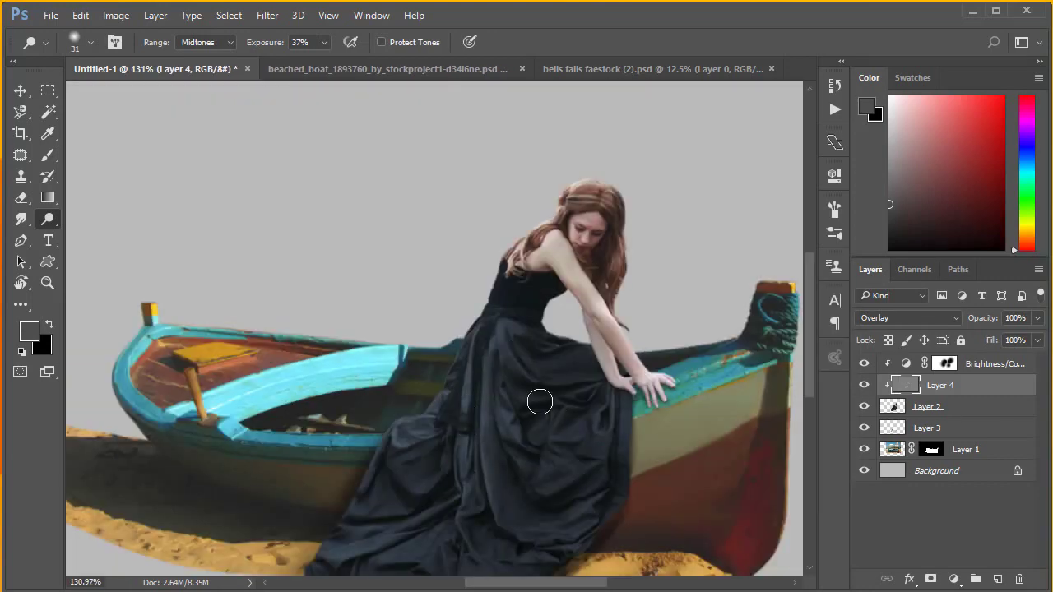
pyautogui.scroll(-2, 494, 395)
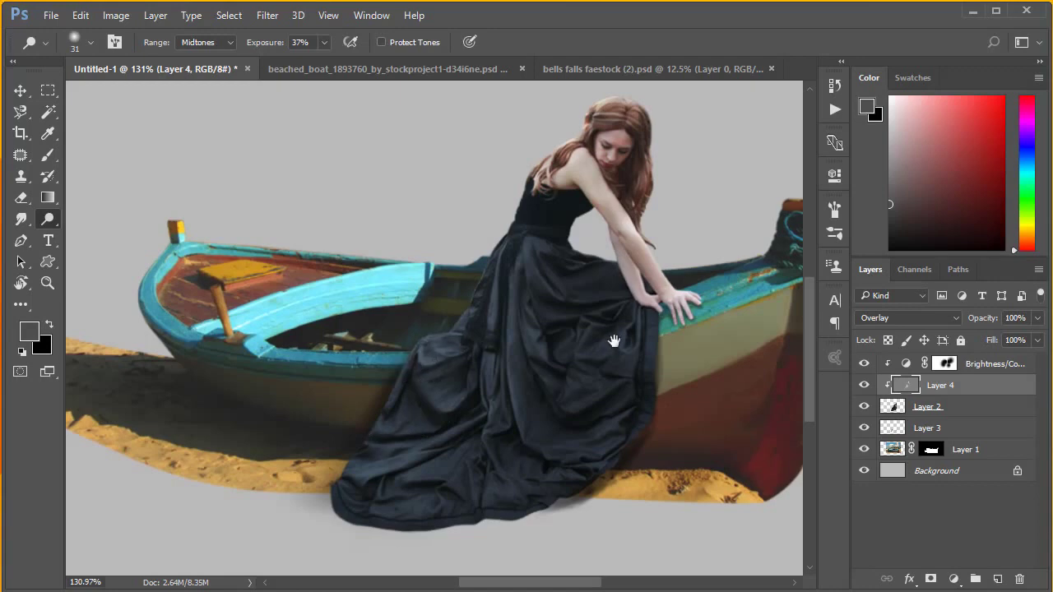
pyautogui.scroll(1, 611, 343)
pyautogui.rightClick(639, 251)
pyautogui.press('Escape')
pyautogui.scroll(3, 586, 242)
pyautogui.rightClick(593, 242)
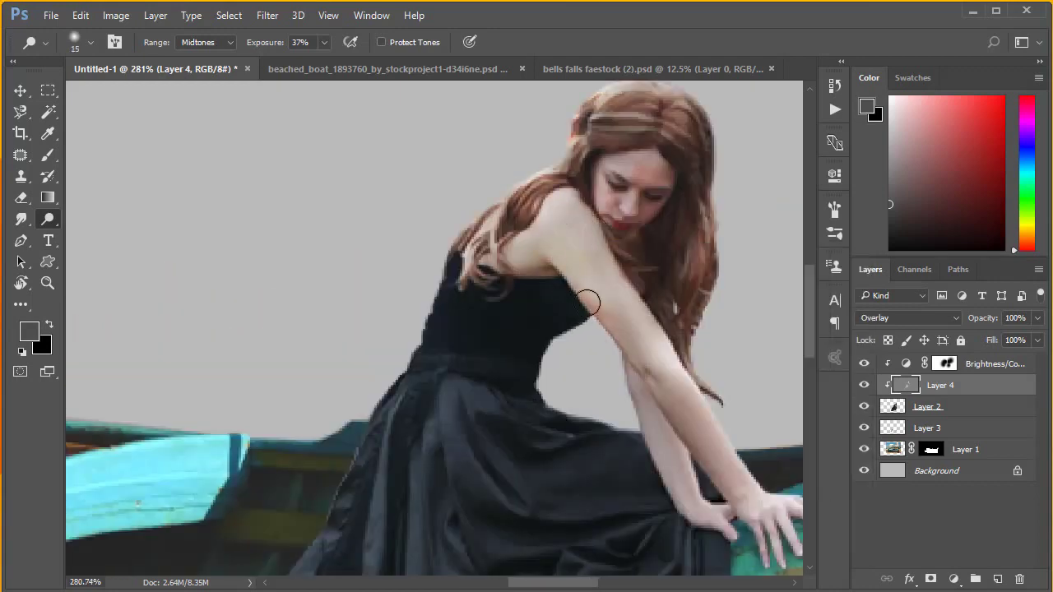
pyautogui.moveTo(590, 299); pyautogui.dragTo(576, 280)
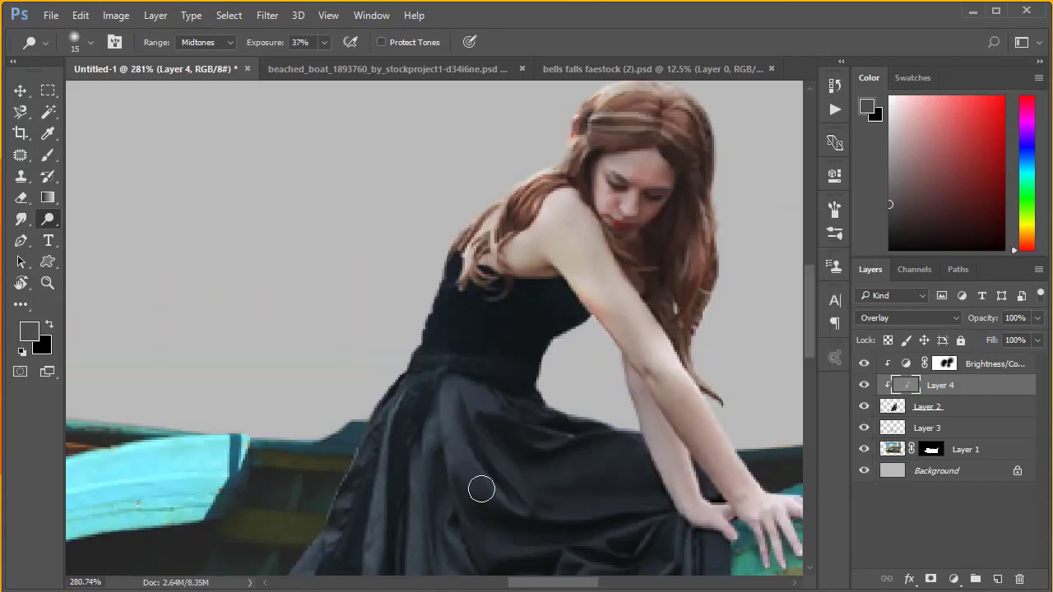
# Step: Dodge a small detail with a 4 px brush and raise exposure to 67%
pyautogui.scroll(-2, 449, 331)
pyautogui.rightClick(449, 331)
pyautogui.moveTo(565, 372); pyautogui.dragTo(549, 372)
pyautogui.press('6')
pyautogui.press('7')
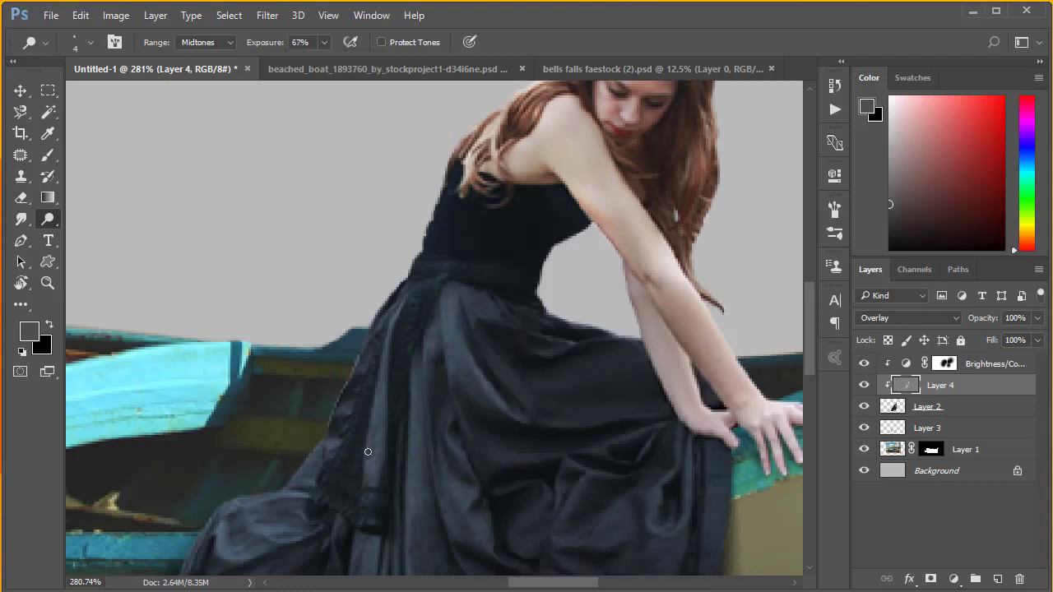
# Step: Move to the lower skirt and set a 47 px dodge brush at 34% exposure
pyautogui.scroll(-5, 494, 379)
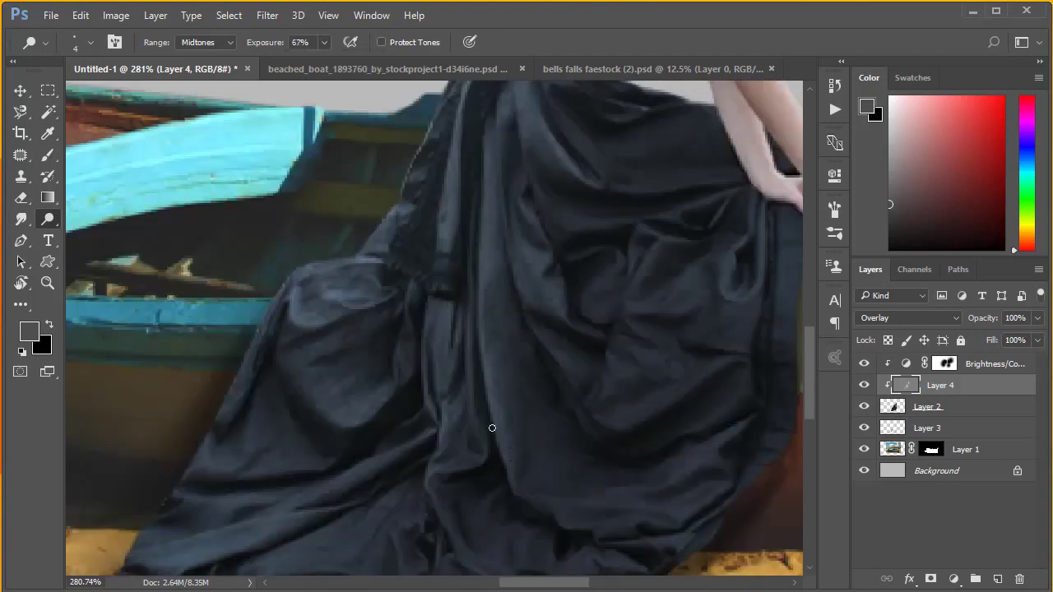
pyautogui.moveTo(550, 253); pyautogui.dragTo(441, 273)
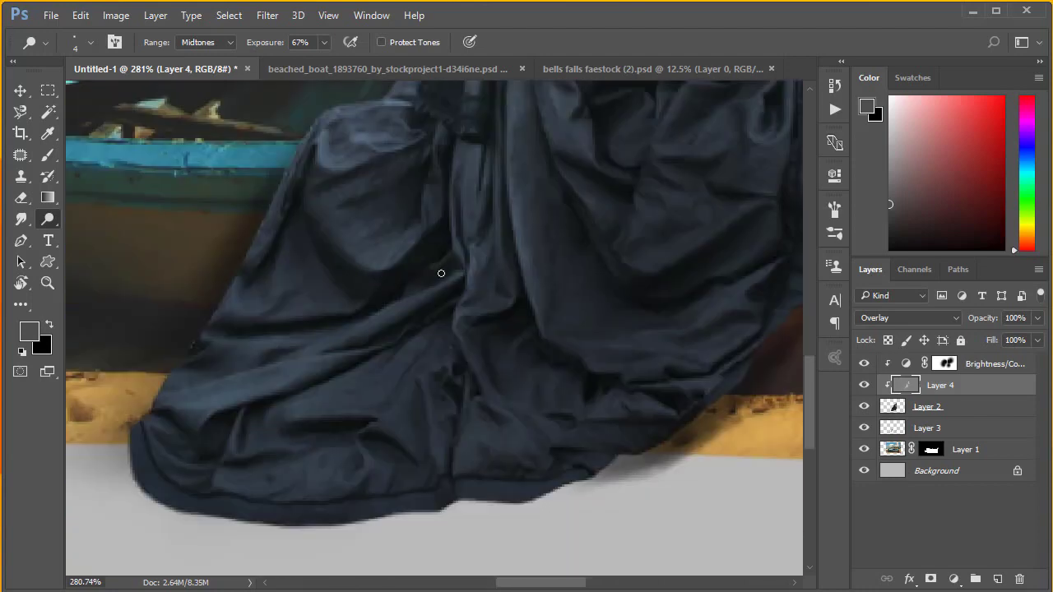
pyautogui.scroll(8, 472, 341)
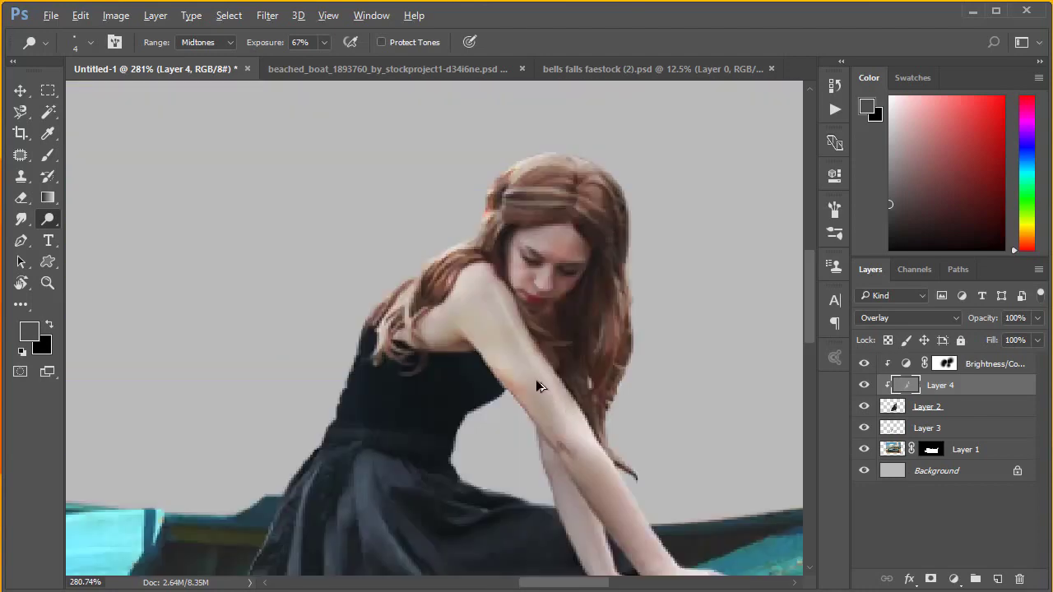
pyautogui.rightClick(523, 313)
pyautogui.write('34')
pyautogui.rightClick(543, 316)
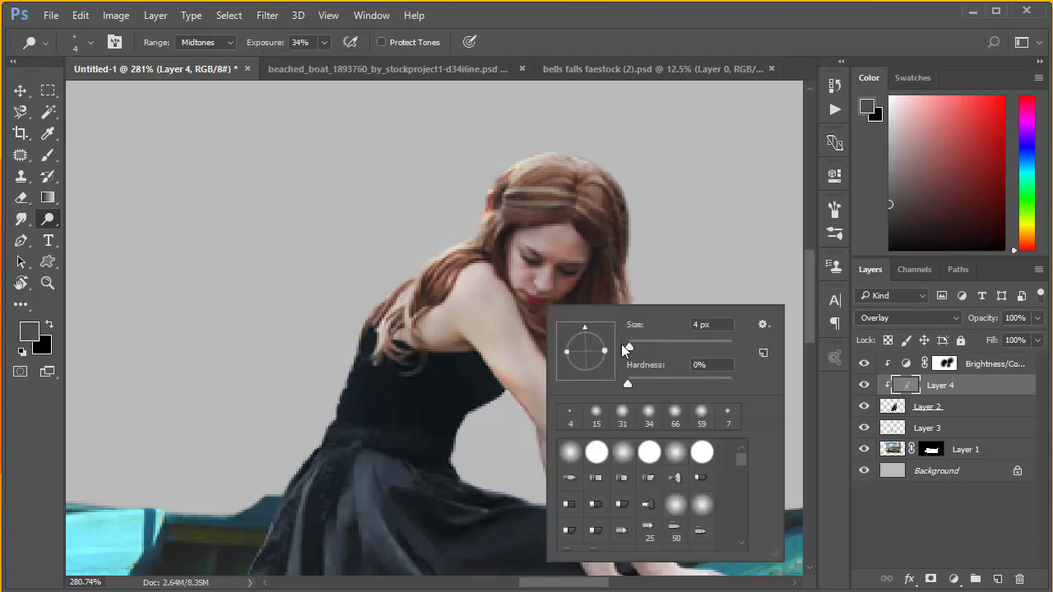
pyautogui.press('Return')
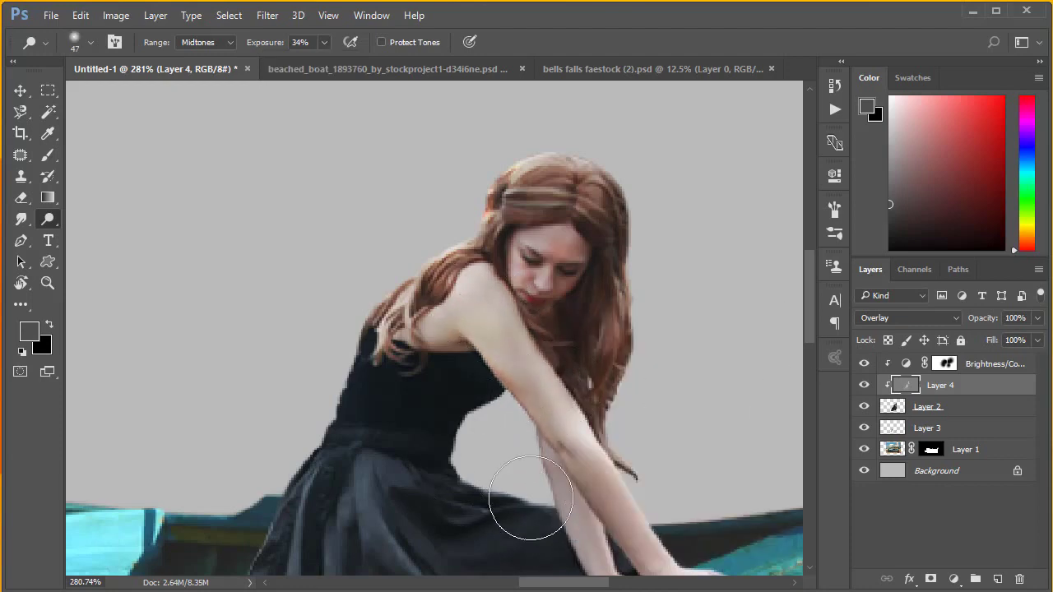
pyautogui.hotkey('ctrl', '1')
# Step: Toggle the gray overlay layer's visibility to compare the dodging before and after
pyautogui.click(864, 386)
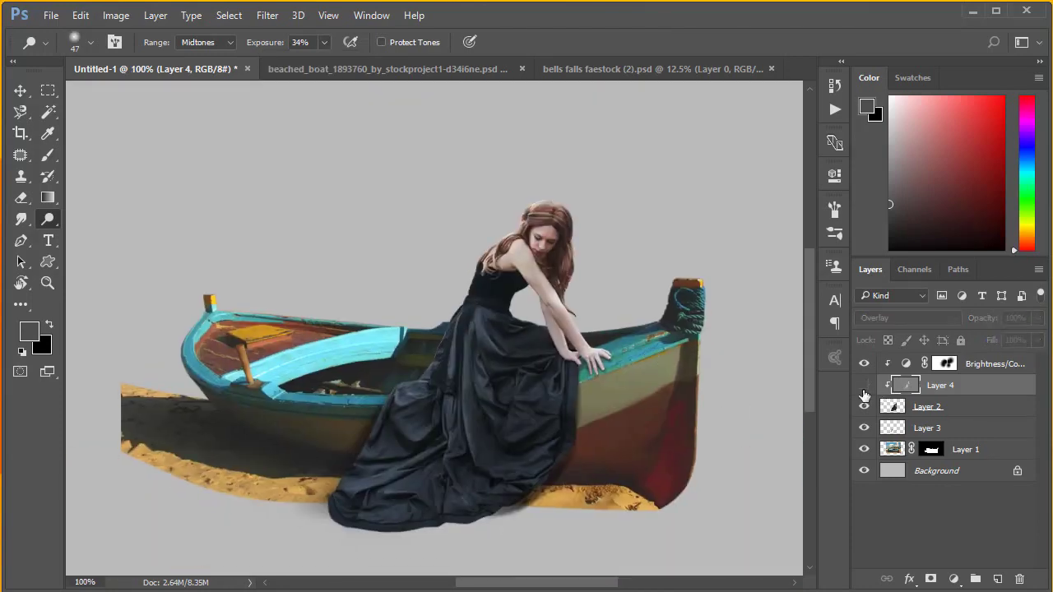
pyautogui.click(864, 386)
pyautogui.click(864, 386)
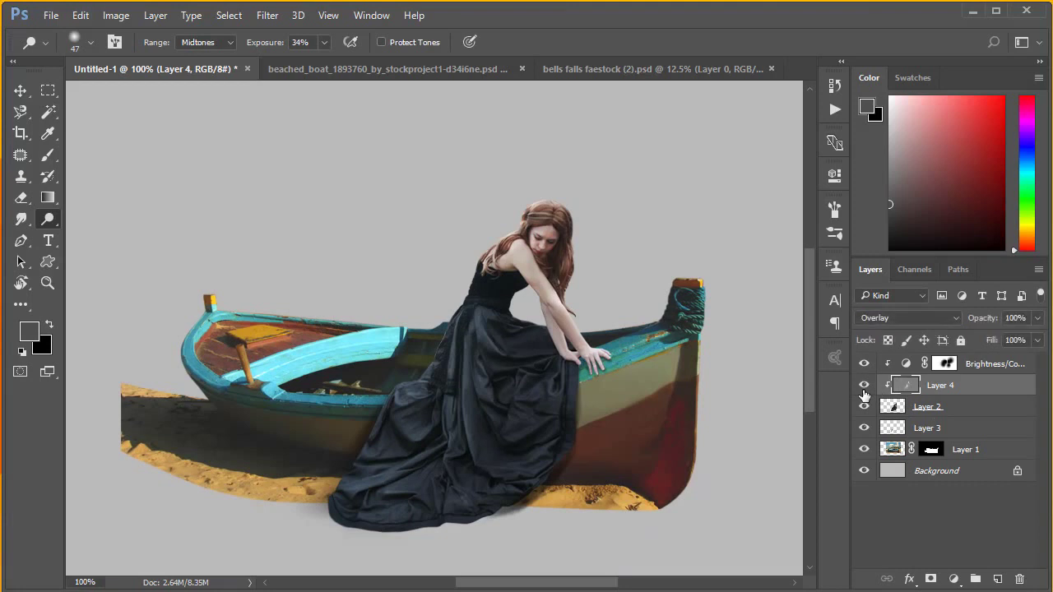
pyautogui.click(864, 386)
# Step: Restore the gray overlay, show Layer 3 and make it the active layer
pyautogui.click(864, 386)
pyautogui.hotkey('ctrl', '0')
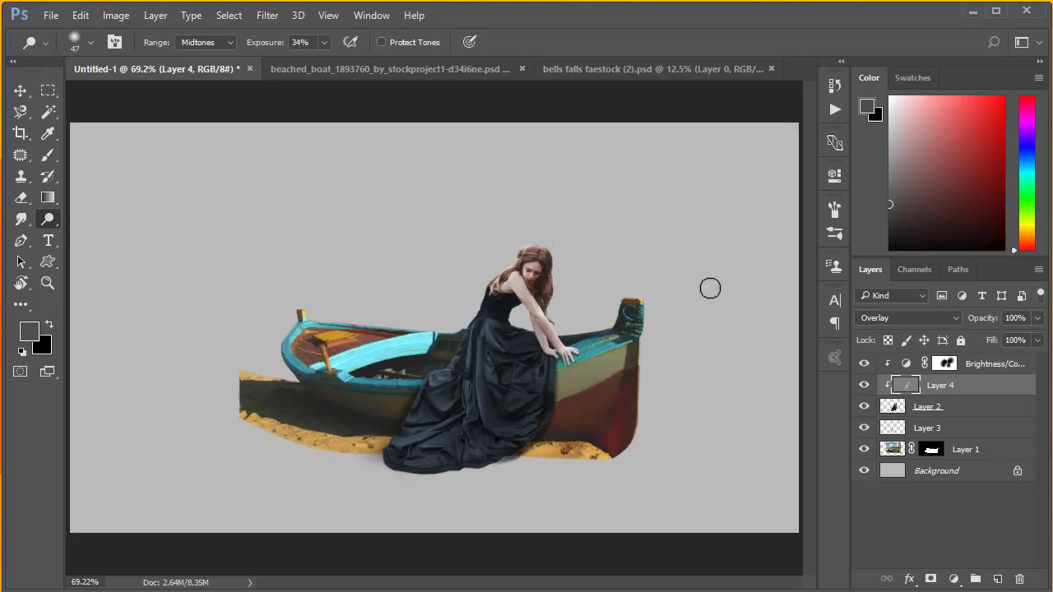
pyautogui.click(950, 409)
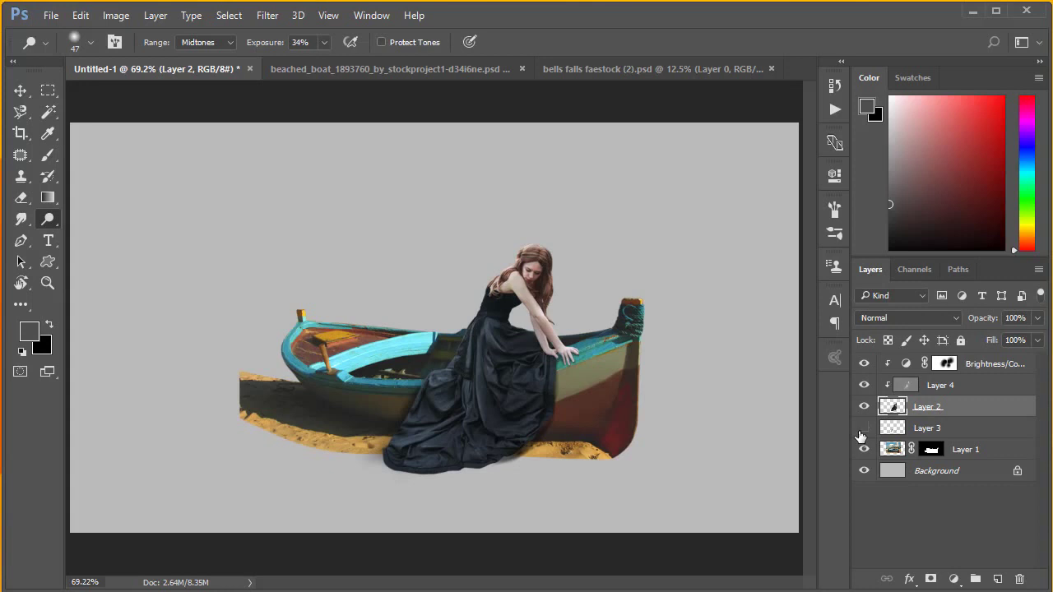
pyautogui.click(863, 429)
pyautogui.click(938, 428)
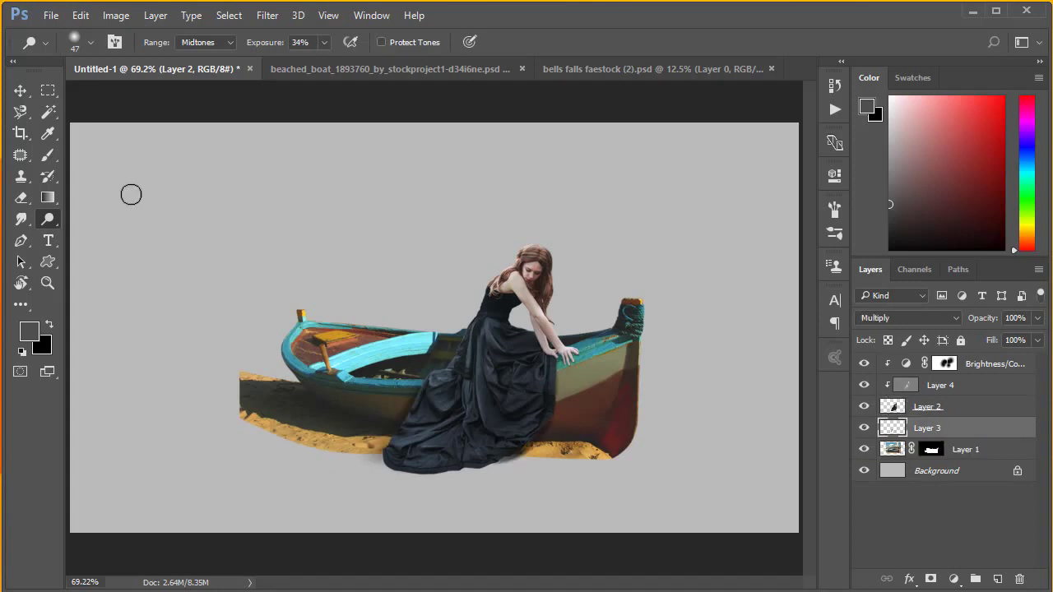
# Step: Paint a soft black shadow under the dress hem with a low-opacity brush
pyautogui.click(48, 154)
pyautogui.scroll(3, 560, 345)
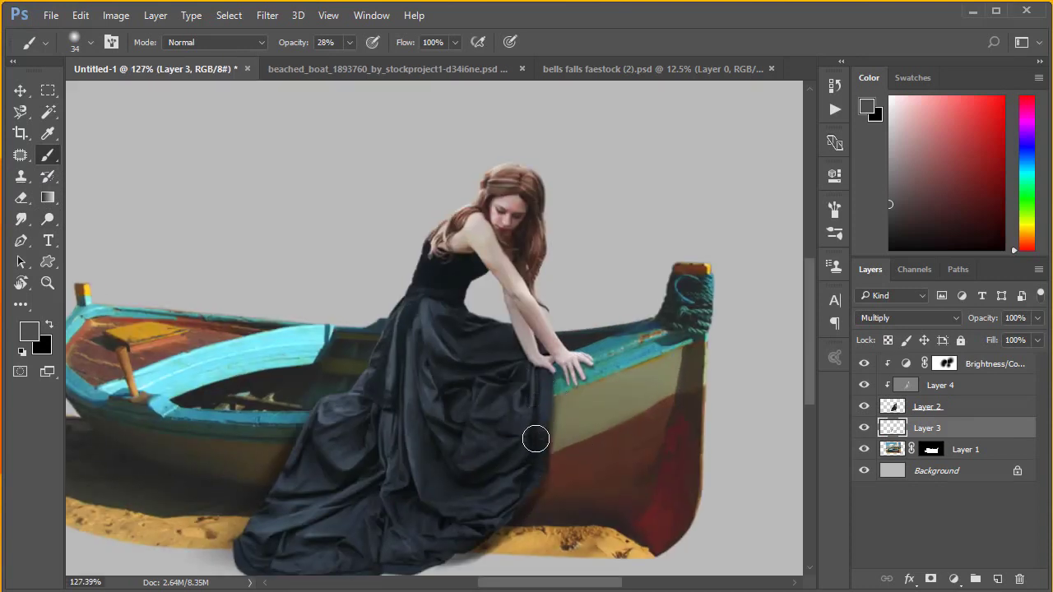
pyautogui.moveTo(481, 533); pyautogui.dragTo(511, 448)
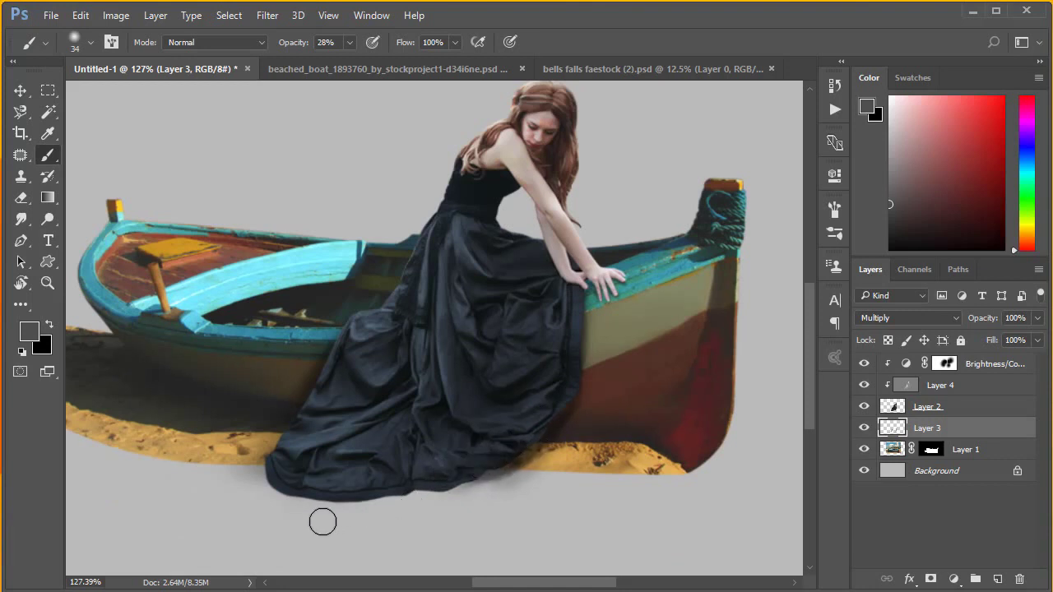
pyautogui.moveTo(466, 477); pyautogui.dragTo(322, 479)
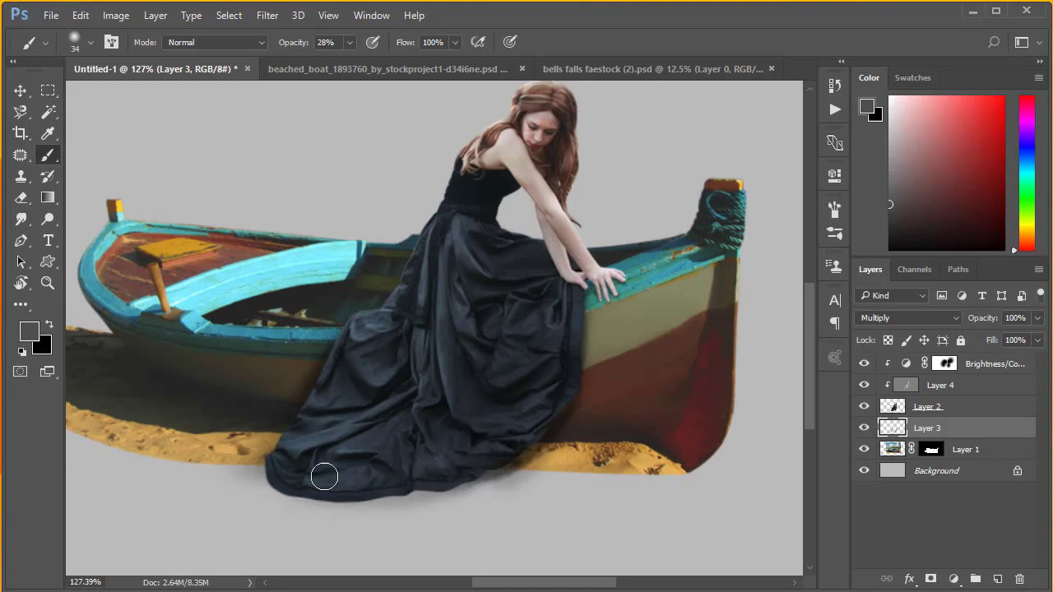
pyautogui.hotkey('ctrl', '0')
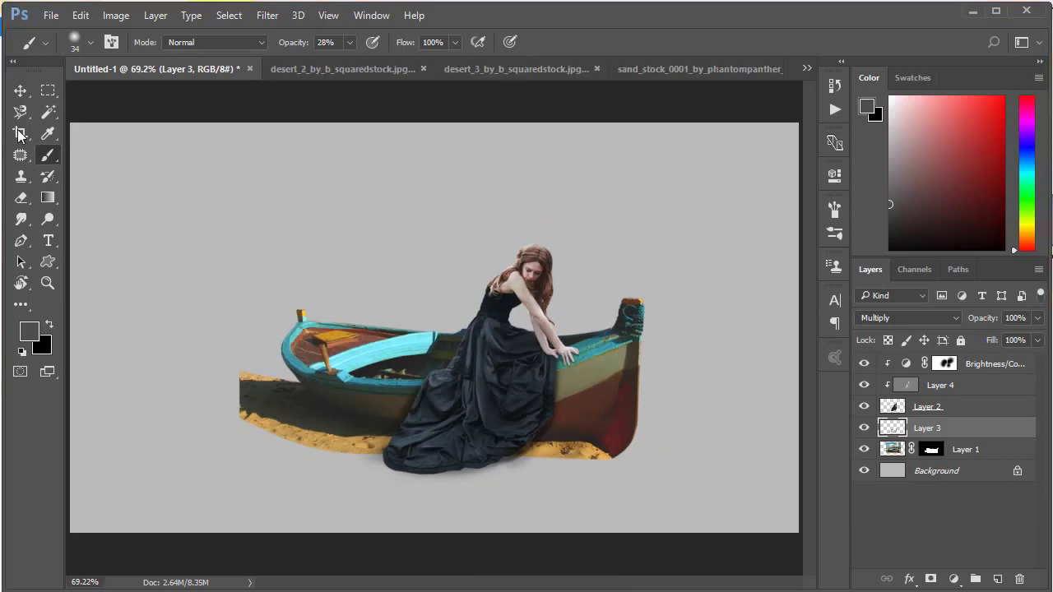
# Step: Drag the sand_stock desert photo into Untitled-1 as Layer 5, below the boat's Layer 1
pyautogui.click(20, 90)
pyautogui.click(683, 69)
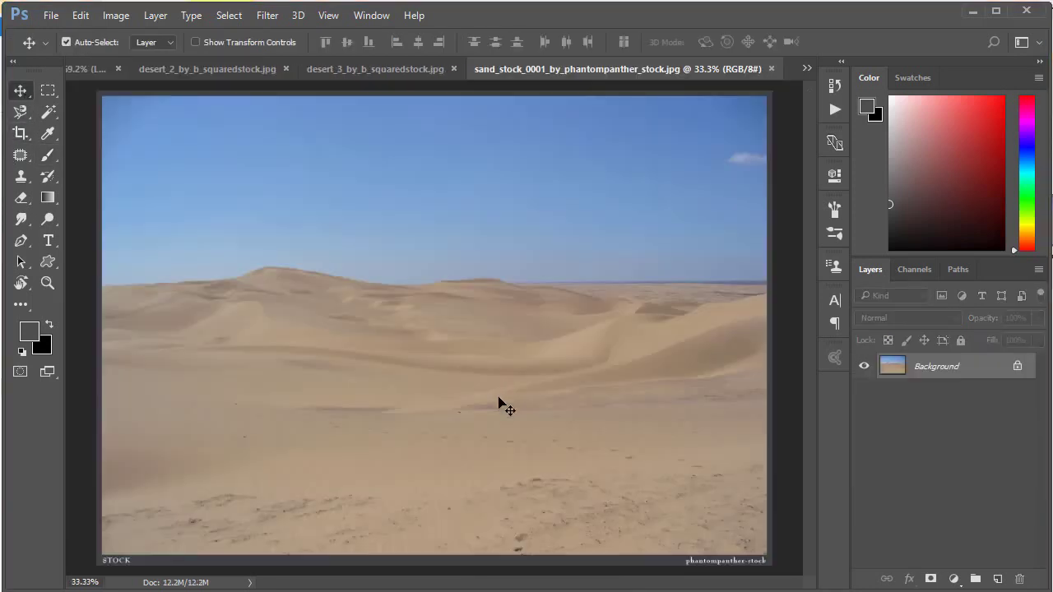
pyautogui.moveTo(498, 402); pyautogui.dragTo(367, 298)
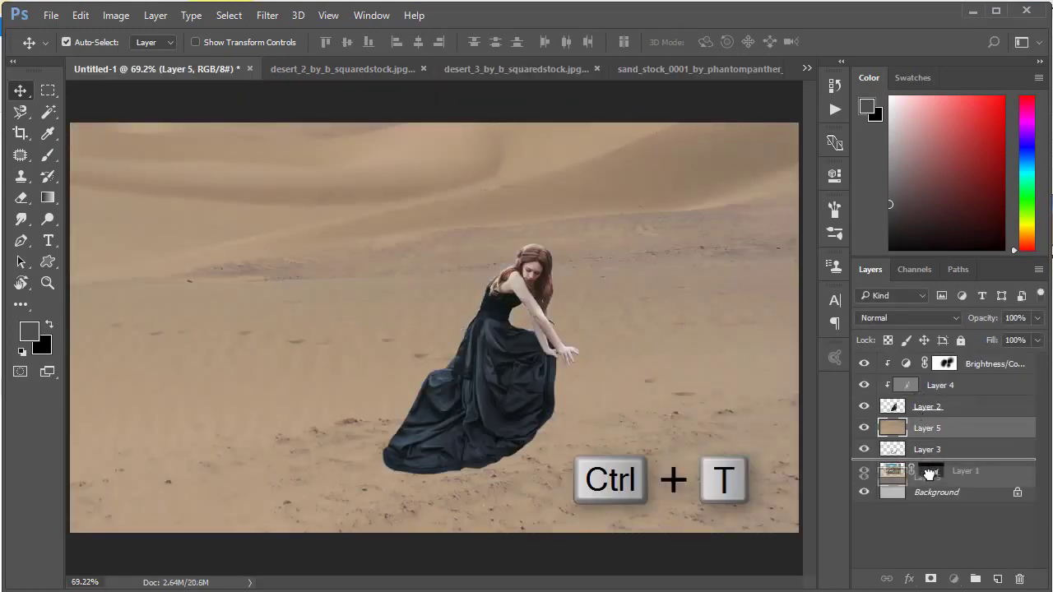
pyautogui.moveTo(921, 418); pyautogui.dragTo(973, 475)
# Step: Scale the desert layer to about 54% by 44% so it fills the canvas
pyautogui.hotkey('ctrl', '-')
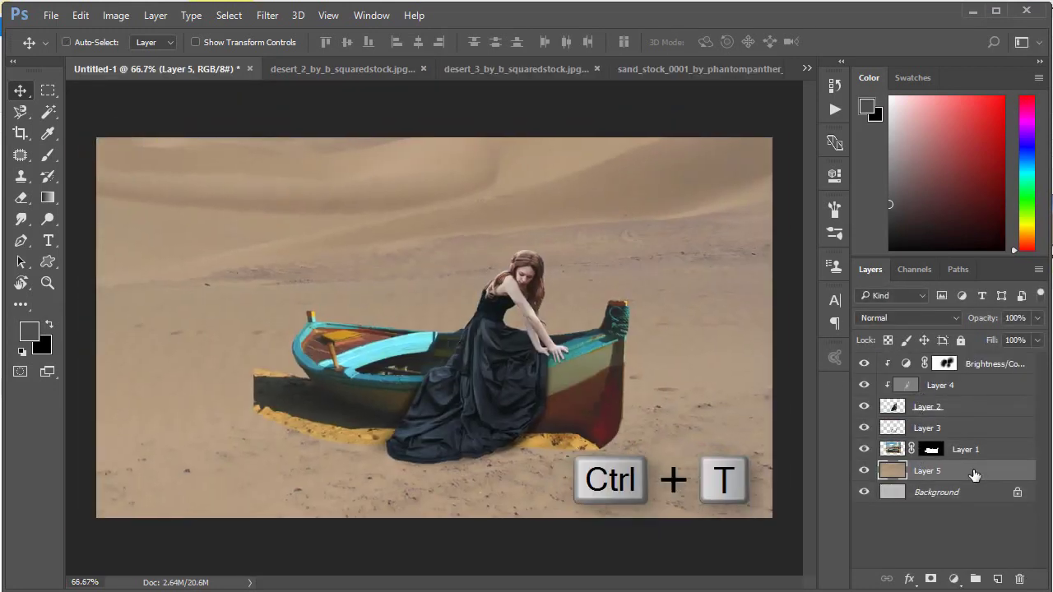
pyautogui.hotkey('ctrl', '-')
pyautogui.hotkey('ctrl', 't')
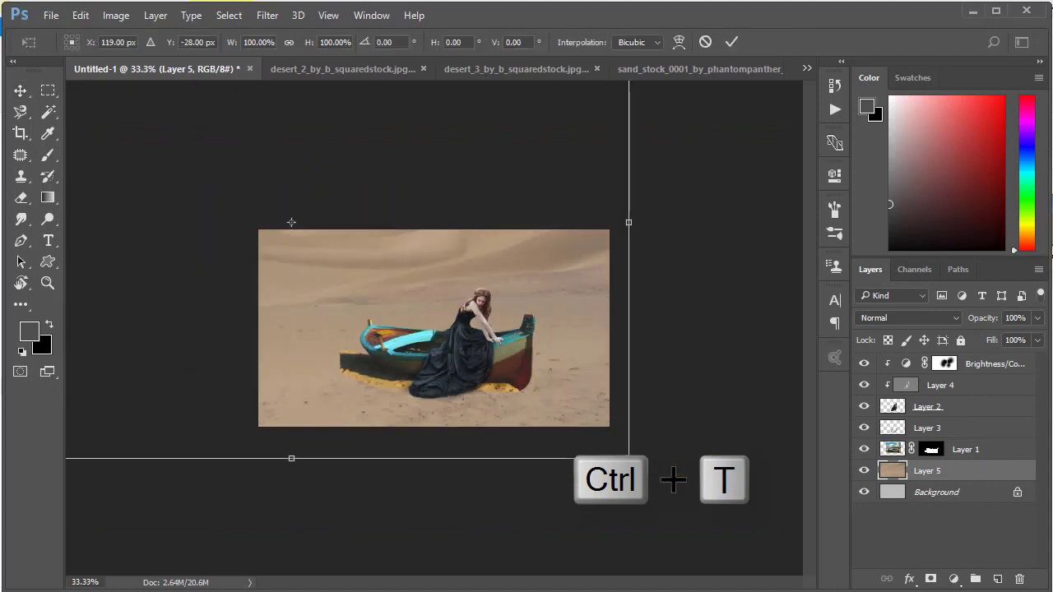
pyautogui.moveTo(629, 458)
pyautogui.mouseDown()
pyautogui.moveTo(398, 301)
pyautogui.moveTo(465, 364)
pyautogui.moveTo(610, 439)
pyautogui.mouseUp()
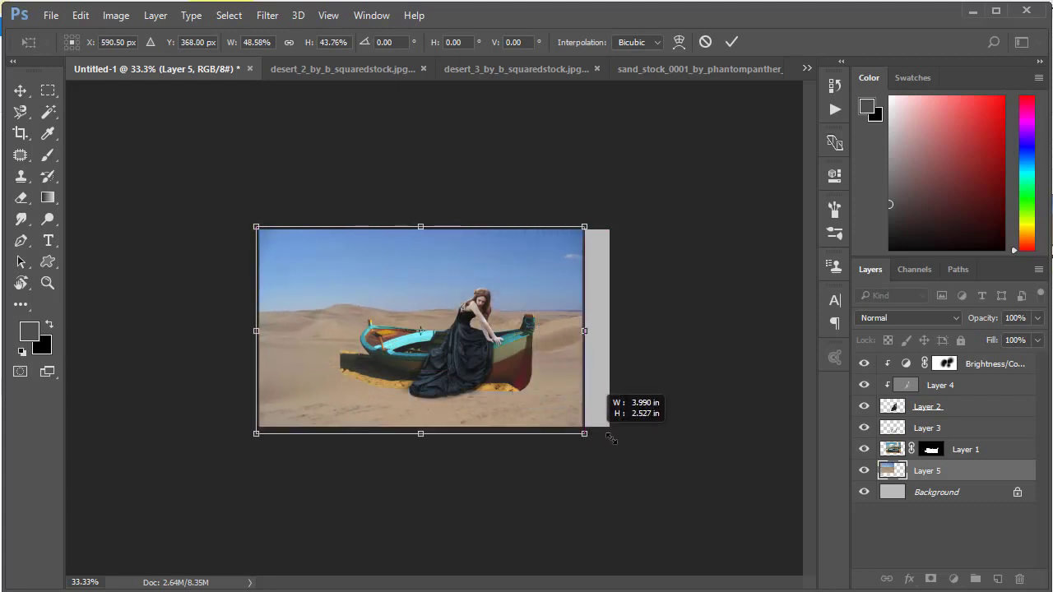
pyautogui.moveTo(611, 439); pyautogui.dragTo(625, 436)
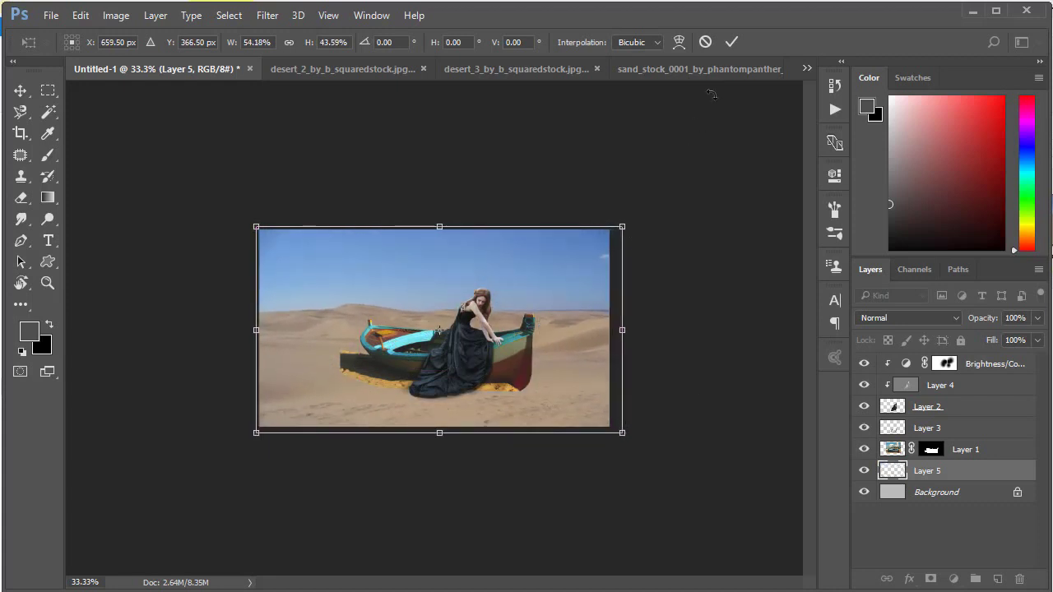
pyautogui.click(731, 43)
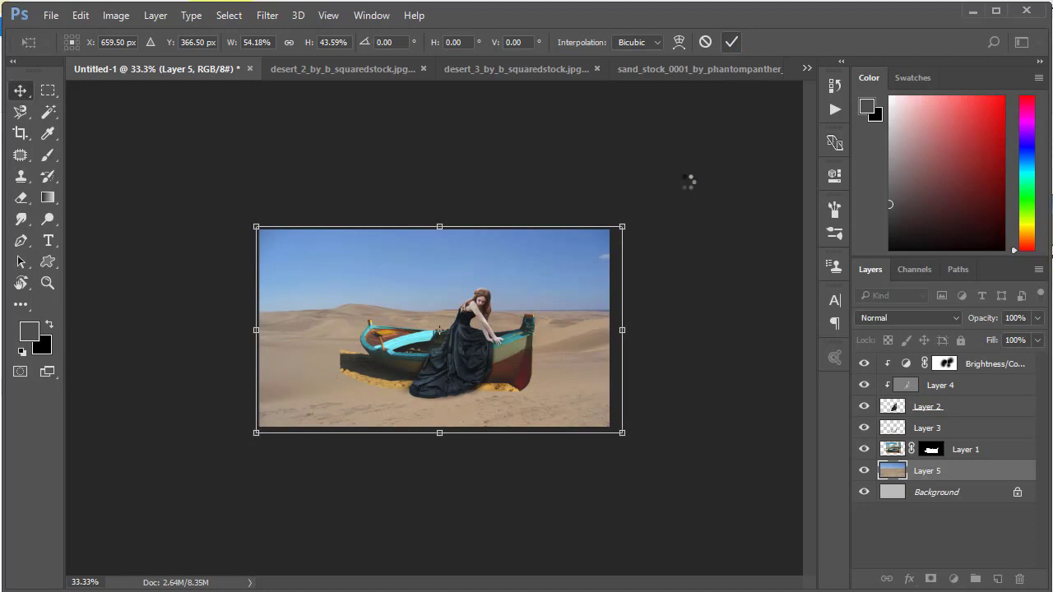
pyautogui.hotkey('ctrl', '0')
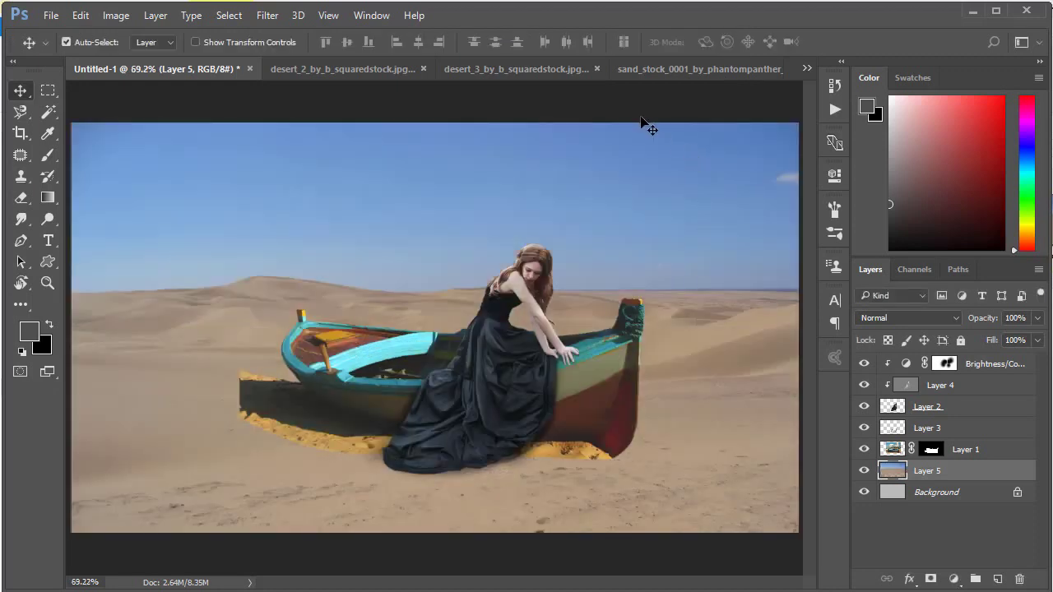
# Step: Bring the desert_2 rippled dunes into the composite as Layer 6 and shrink it toward the boat
pyautogui.moveTo(671, 69); pyautogui.dragTo(527, 434)
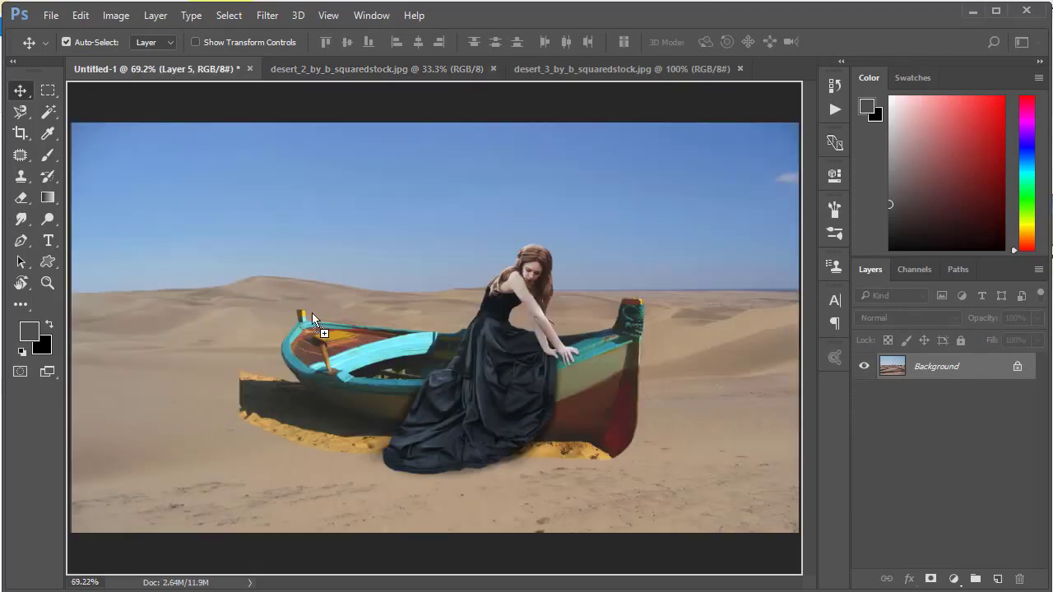
pyautogui.moveTo(148, 74); pyautogui.dragTo(502, 372)
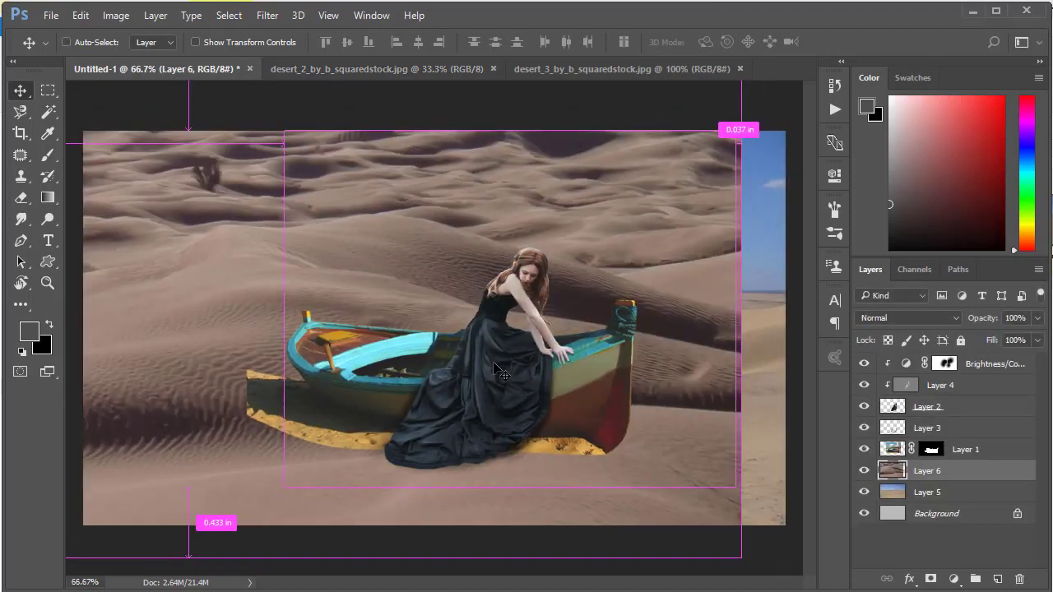
pyautogui.hotkey('ctrl', '-')
pyautogui.hotkey('ctrl', 't')
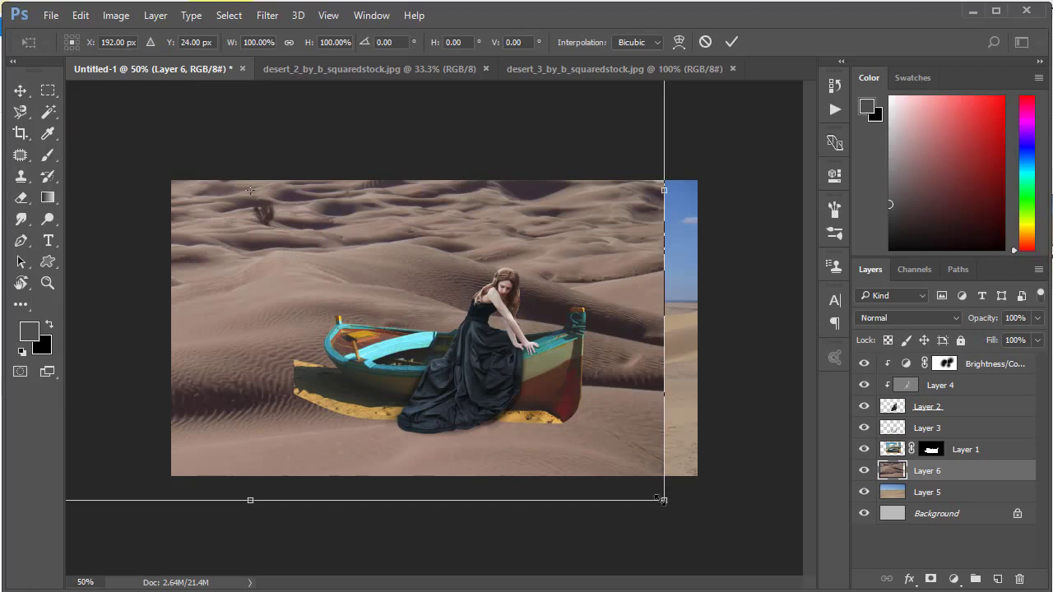
pyautogui.moveTo(663, 499); pyautogui.dragTo(393, 270)
pyautogui.moveTo(266, 219); pyautogui.dragTo(356, 299)
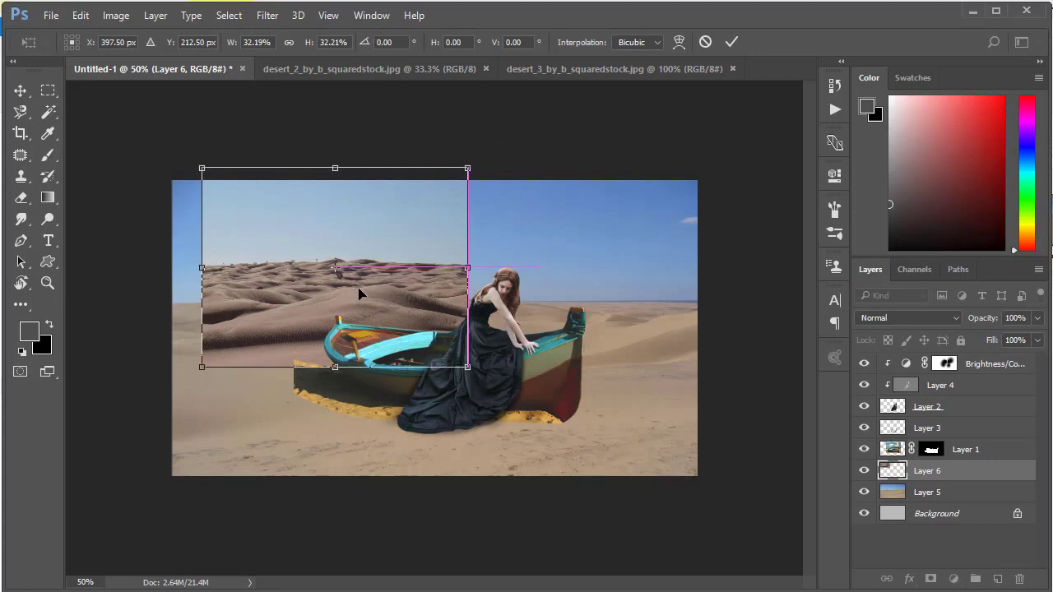
# Step: Try and undo a horizontal flip, then place the dunes over the left side at about 45% by 42%
pyautogui.rightClick(363, 280)
pyautogui.click(435, 527)
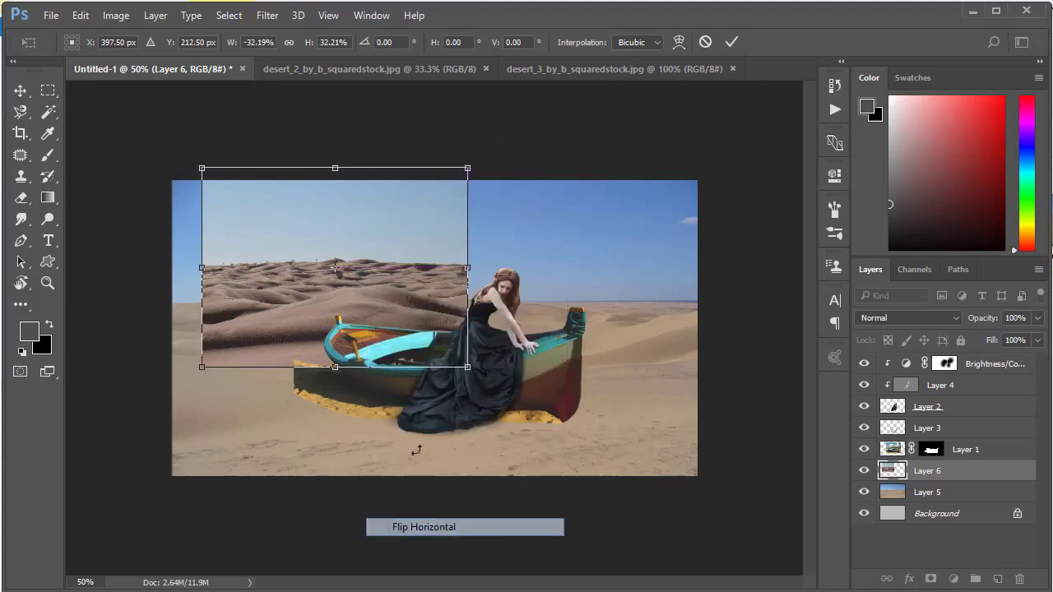
pyautogui.rightClick(380, 282)
pyautogui.click(485, 526)
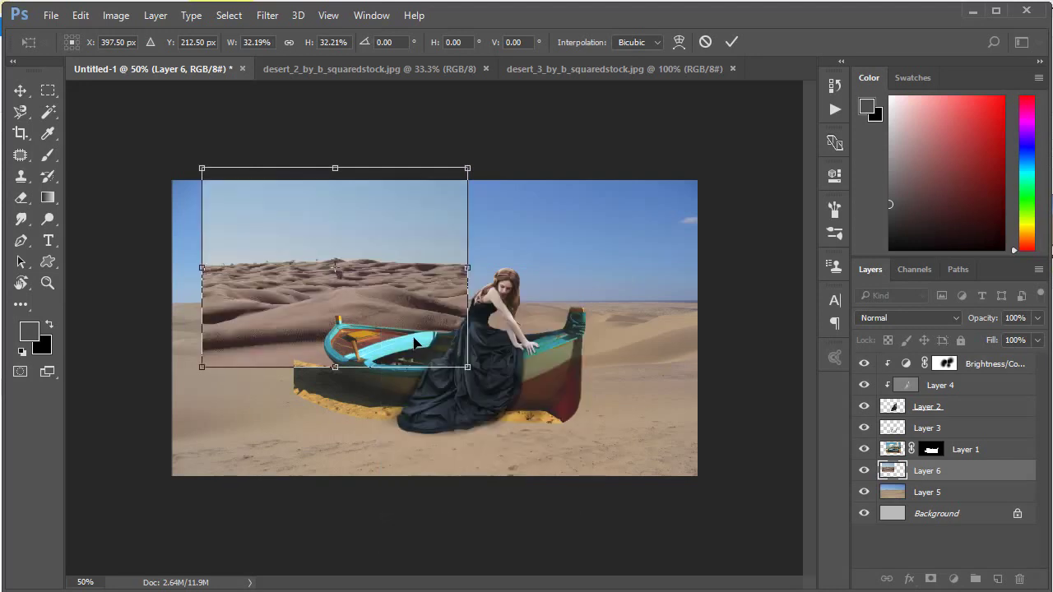
pyautogui.moveTo(415, 344)
pyautogui.mouseDown()
pyautogui.moveTo(382, 352)
pyautogui.moveTo(511, 420)
pyautogui.mouseUp()
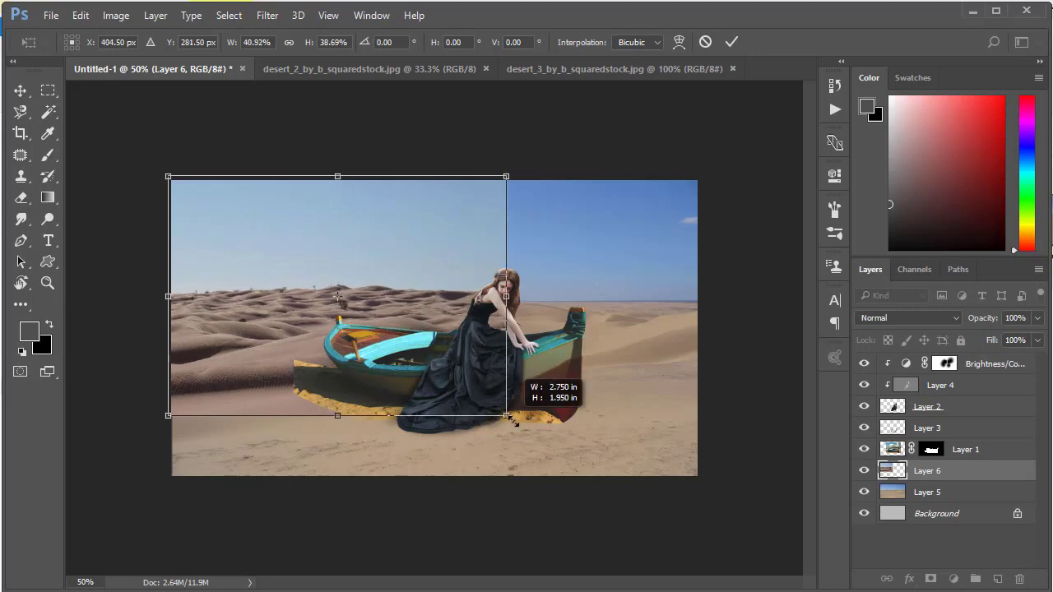
pyautogui.moveTo(512, 421); pyautogui.dragTo(534, 433)
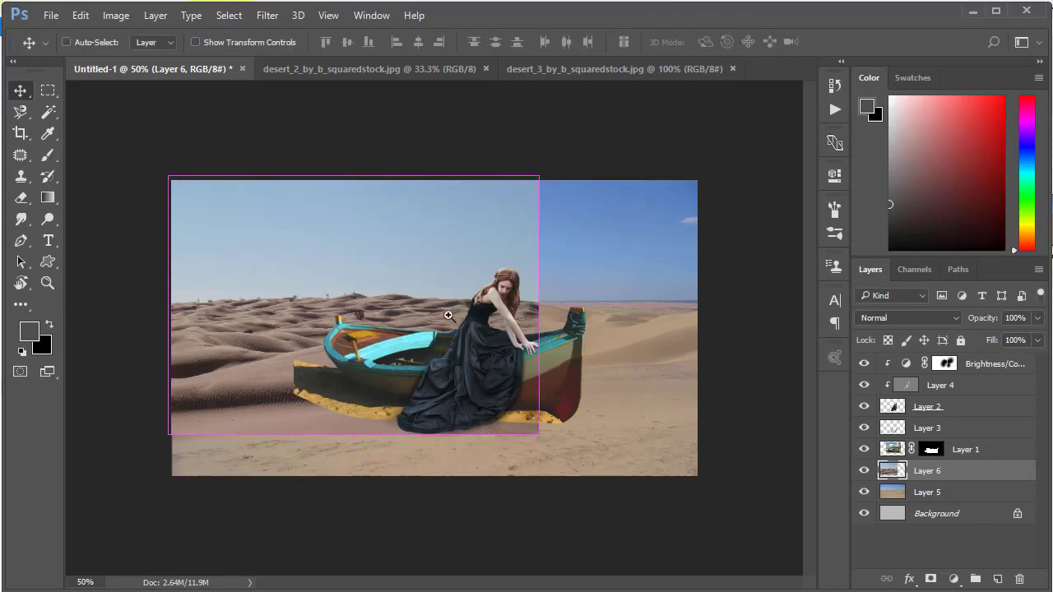
pyautogui.moveTo(447, 318)
pyautogui.mouseDown()
pyautogui.moveTo(502, 401)
pyautogui.moveTo(477, 376)
pyautogui.moveTo(212, 428)
pyautogui.mouseUp()
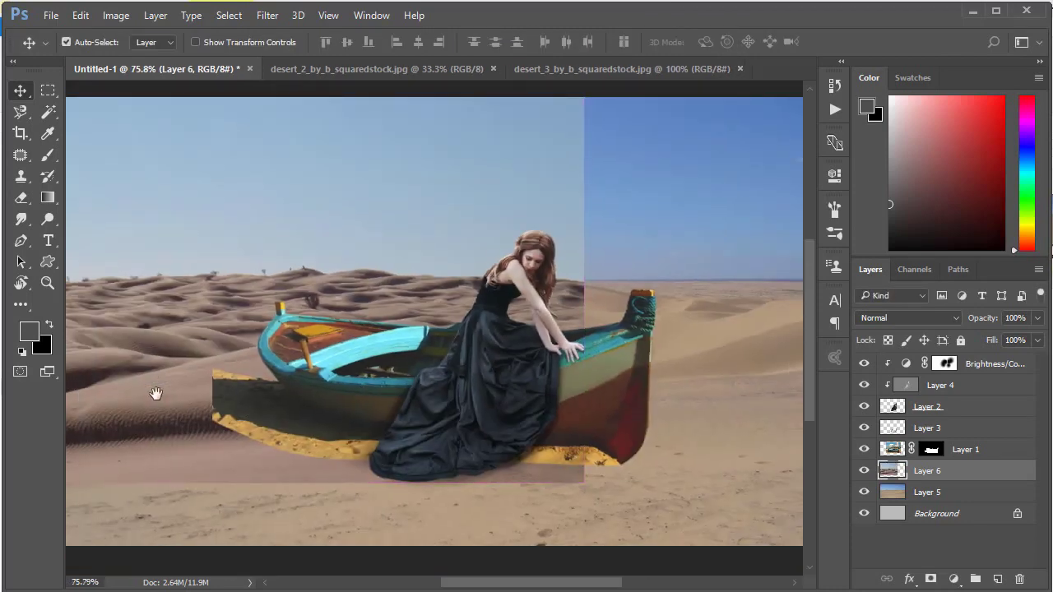
# Step: Duplicate Layer 6 and move the copy to the right side behind the boat
pyautogui.press('Tab')
pyautogui.hotkey('ctrl', 'j')
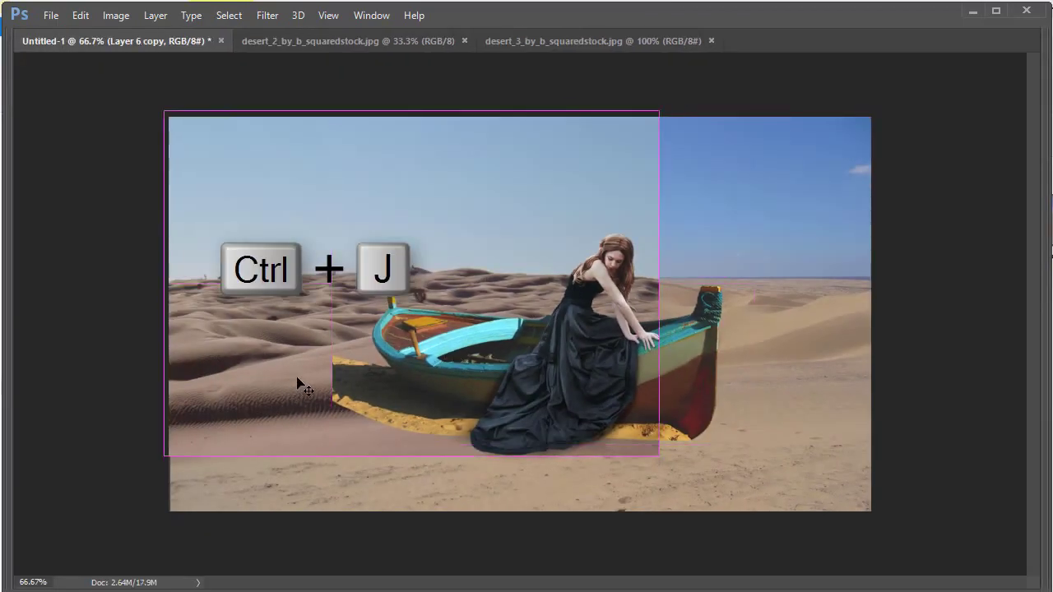
pyautogui.hotkey('shift', 'Right')
pyautogui.hotkey('shift', 'Right')
pyautogui.hotkey('shift', 'Right')
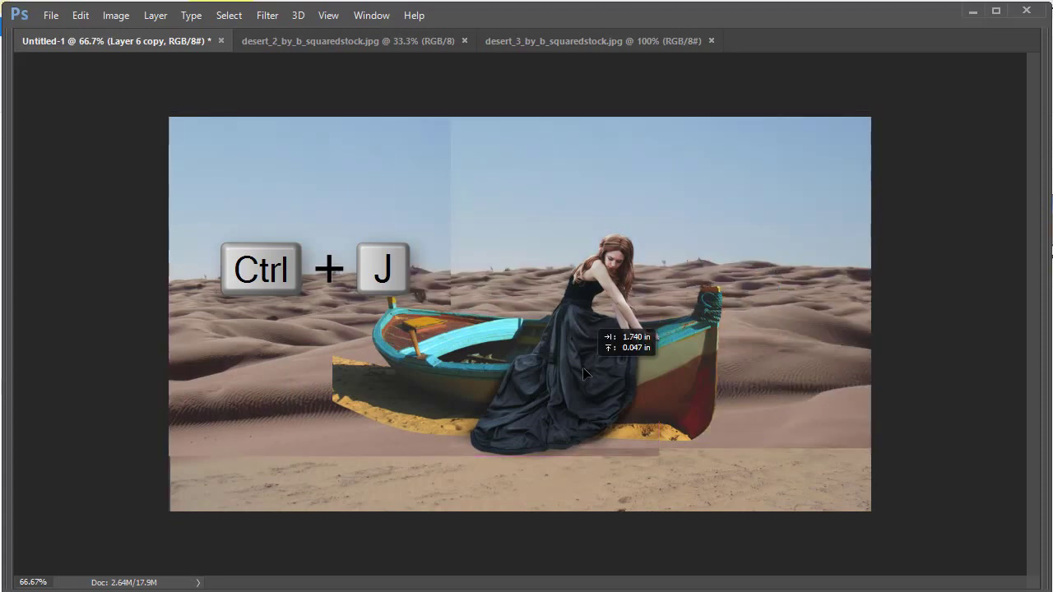
pyautogui.moveTo(585, 375)
pyautogui.mouseDown()
pyautogui.moveTo(584, 399)
pyautogui.moveTo(473, 417)
pyautogui.moveTo(444, 477)
pyautogui.moveTo(466, 440)
pyautogui.moveTo(462, 471)
pyautogui.mouseUp()
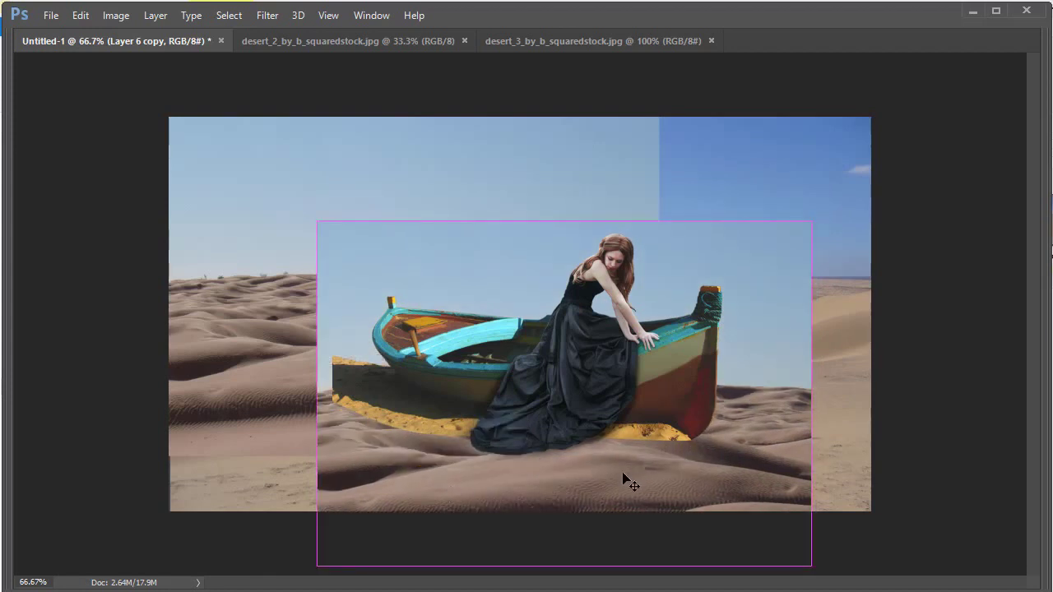
pyautogui.moveTo(622, 472); pyautogui.dragTo(621, 460)
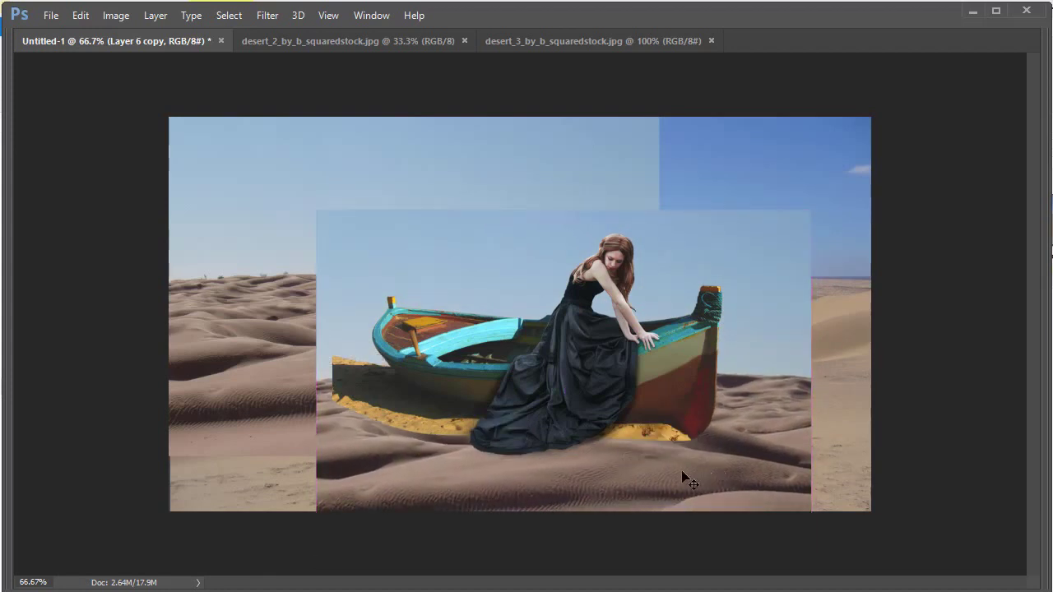
pyautogui.moveTo(704, 437); pyautogui.dragTo(760, 444)
# Step: Widen Layer 6 copy with Free Transform and apply it
pyautogui.hotkey('ctrl', 't')
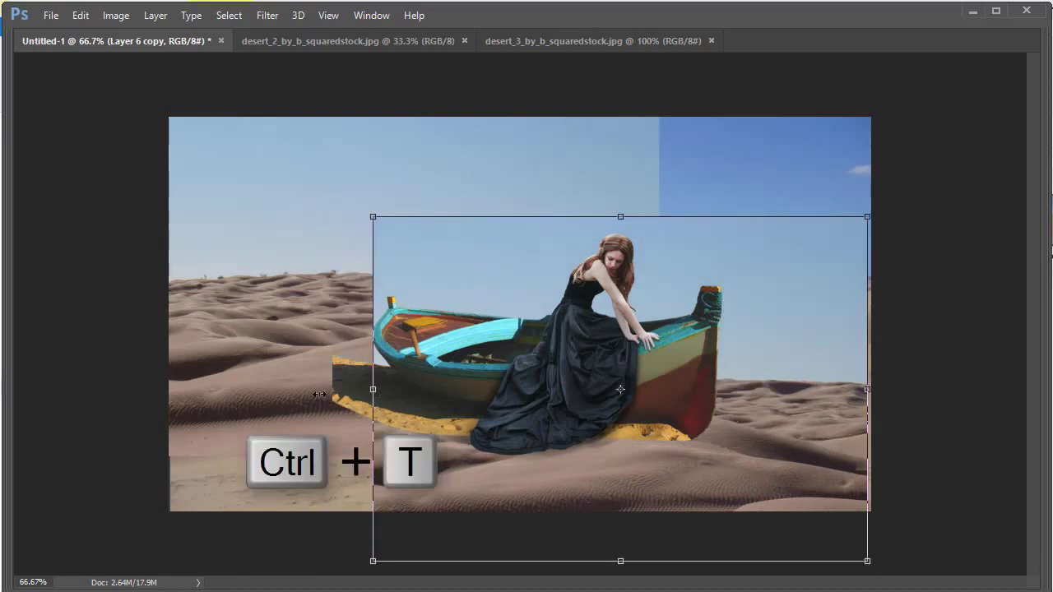
pyautogui.moveTo(320, 395); pyautogui.dragTo(316, 391)
pyautogui.moveTo(758, 465); pyautogui.dragTo(774, 462)
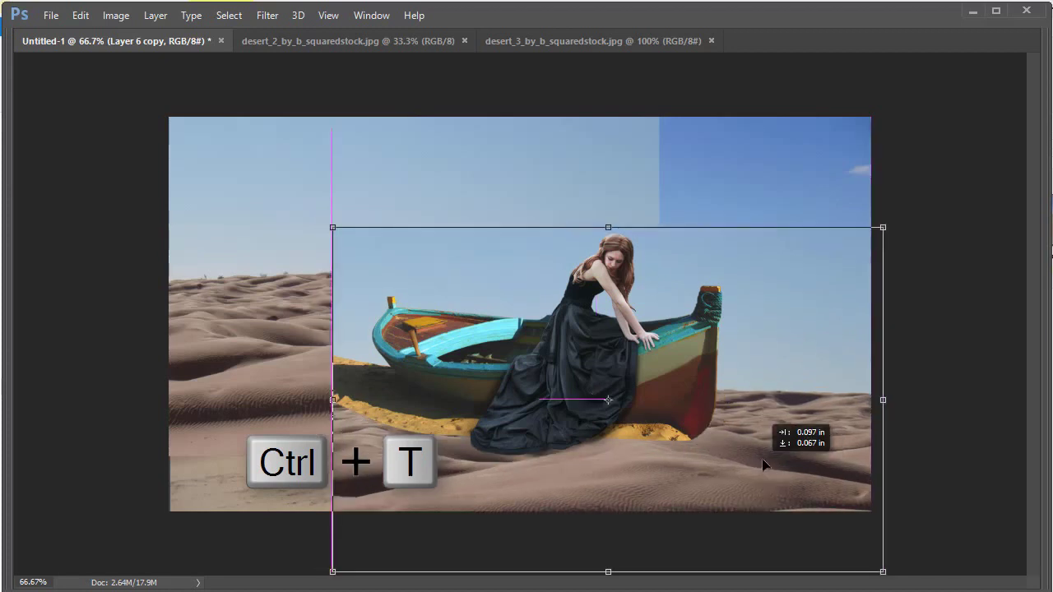
pyautogui.press('Return')
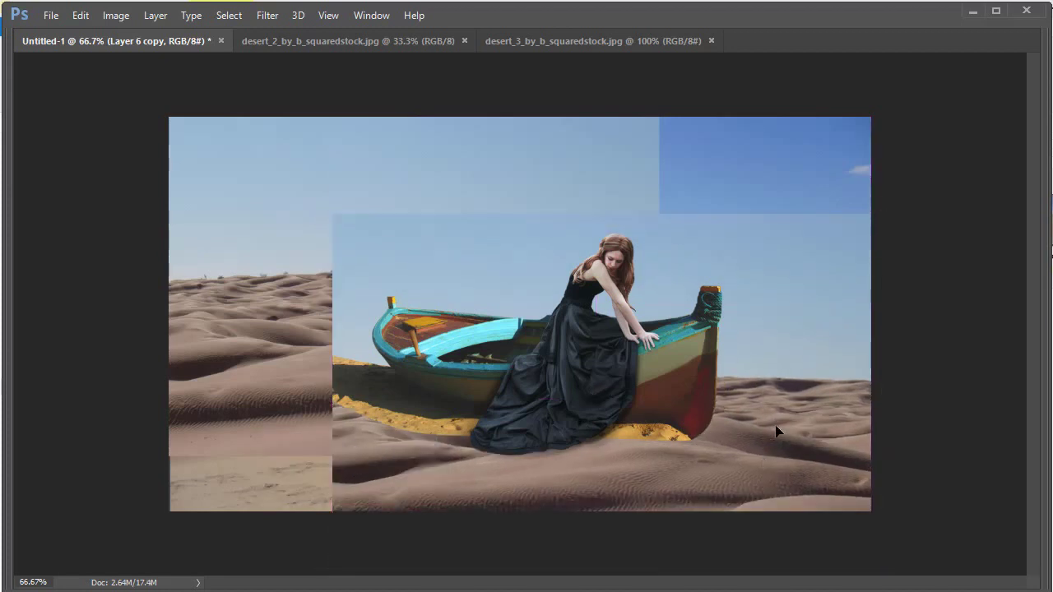
pyautogui.press('Tab')
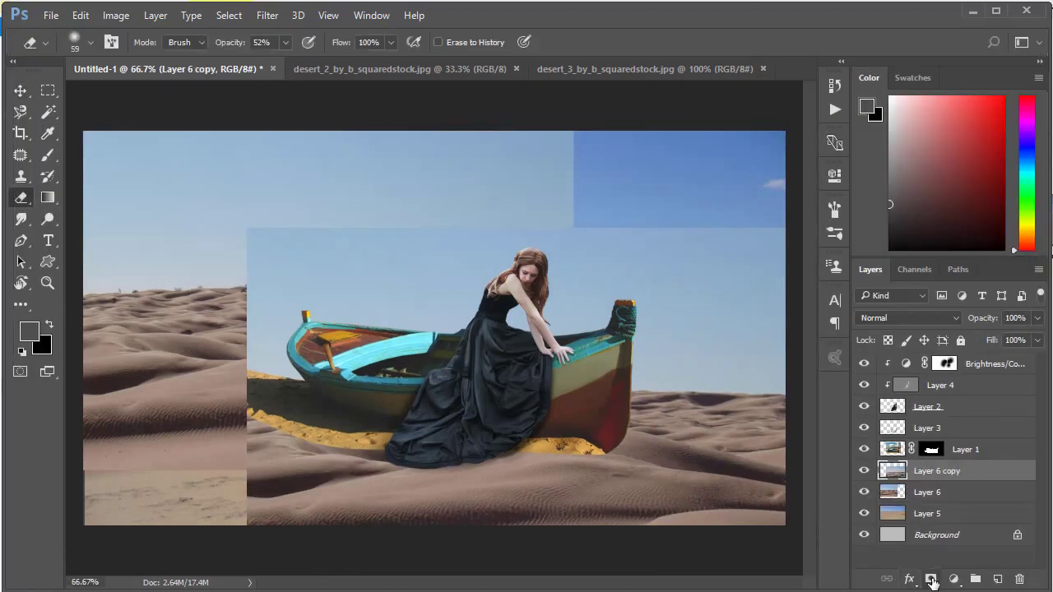
# Step: Mask Layer 6 copy with black-to-white gradients so its dunes blend into the sky and lower-left sand
pyautogui.click(931, 580)
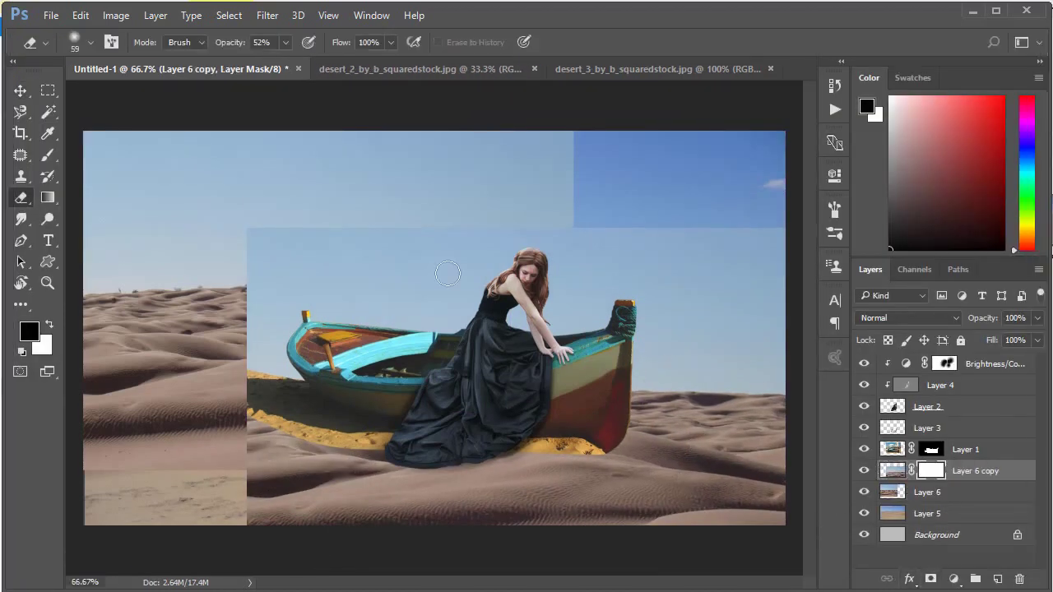
pyautogui.click(48, 198)
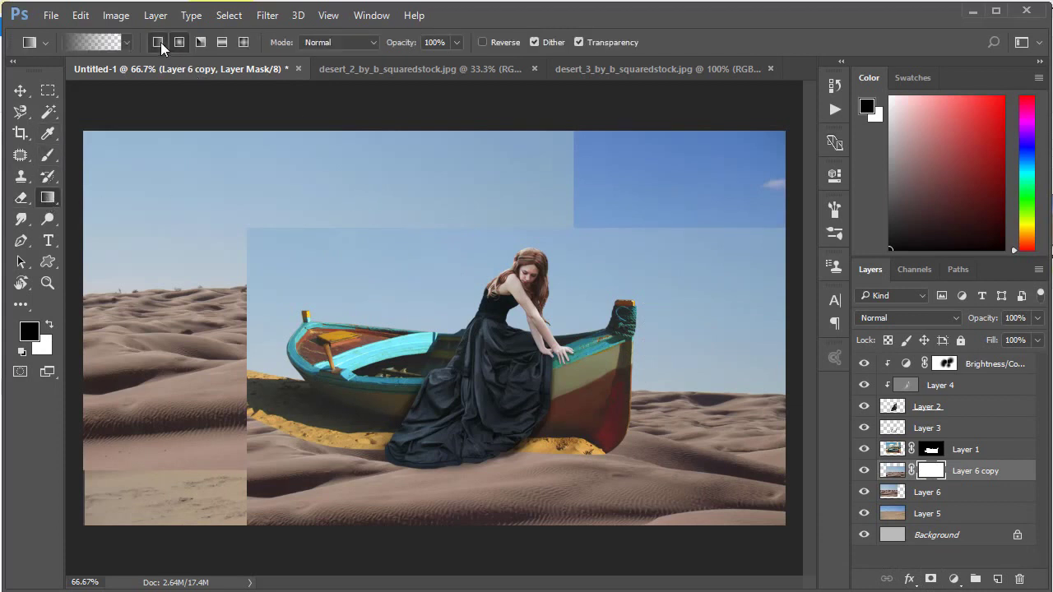
pyautogui.moveTo(589, 390); pyautogui.dragTo(589, 393)
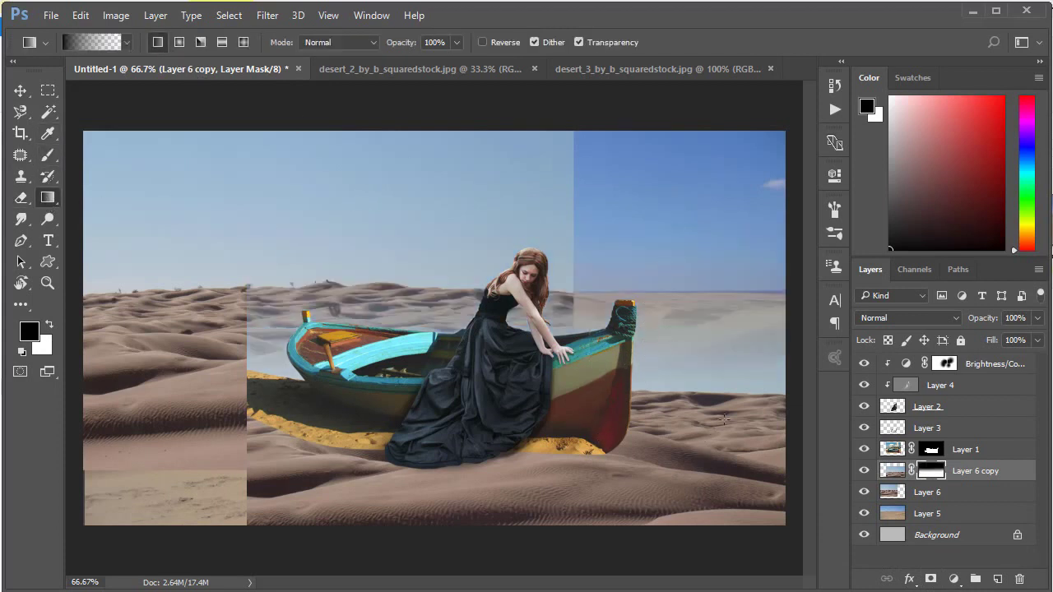
pyautogui.moveTo(724, 419); pyautogui.dragTo(725, 442)
pyautogui.moveTo(749, 498)
pyautogui.mouseDown()
pyautogui.moveTo(700, 293)
pyautogui.moveTo(715, 523)
pyautogui.mouseUp()
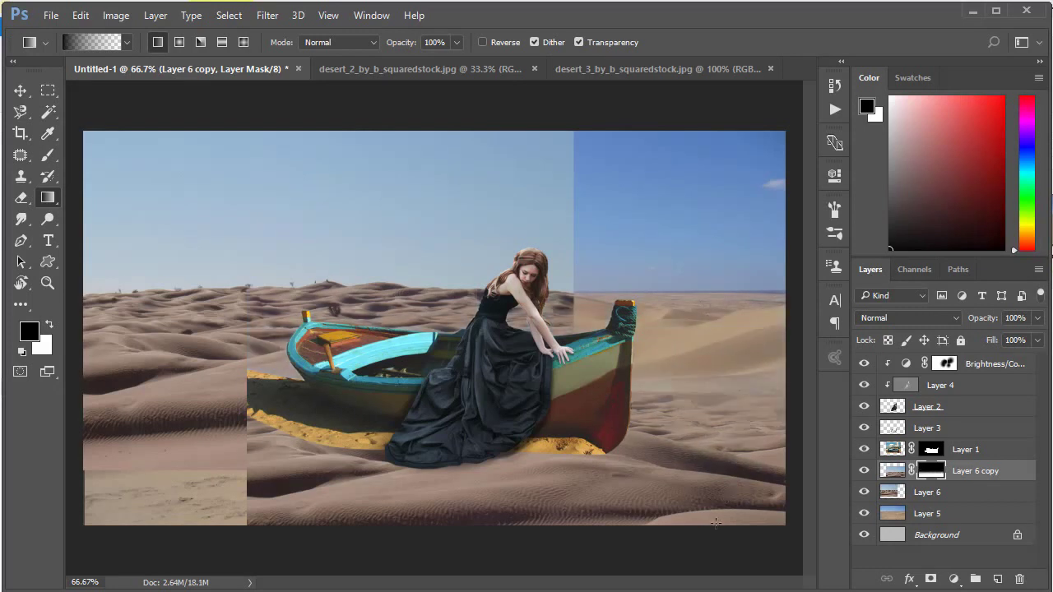
pyautogui.moveTo(738, 482); pyautogui.dragTo(649, 497)
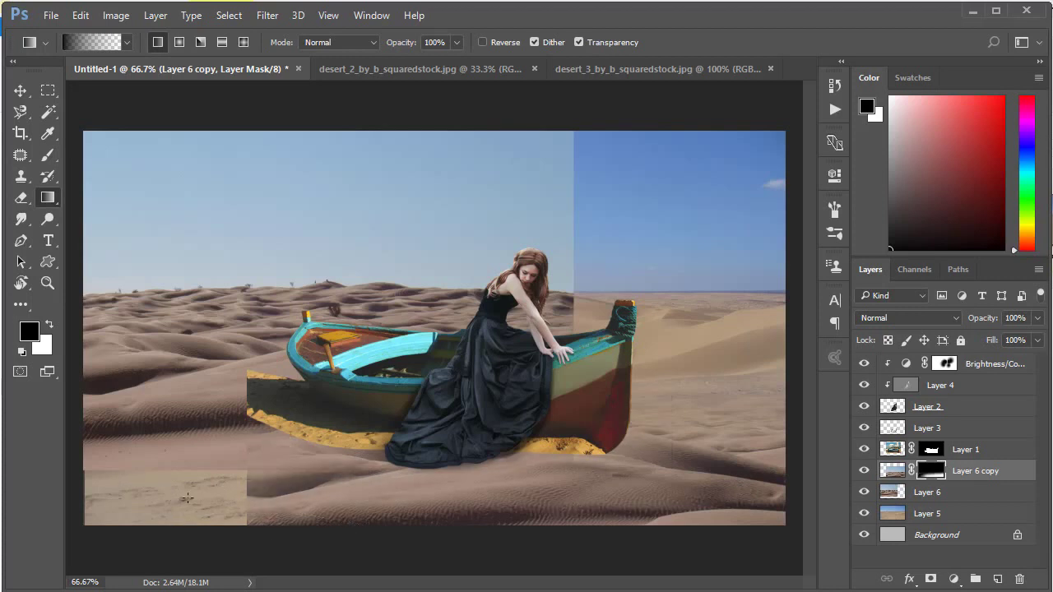
pyautogui.moveTo(193, 509); pyautogui.dragTo(391, 543)
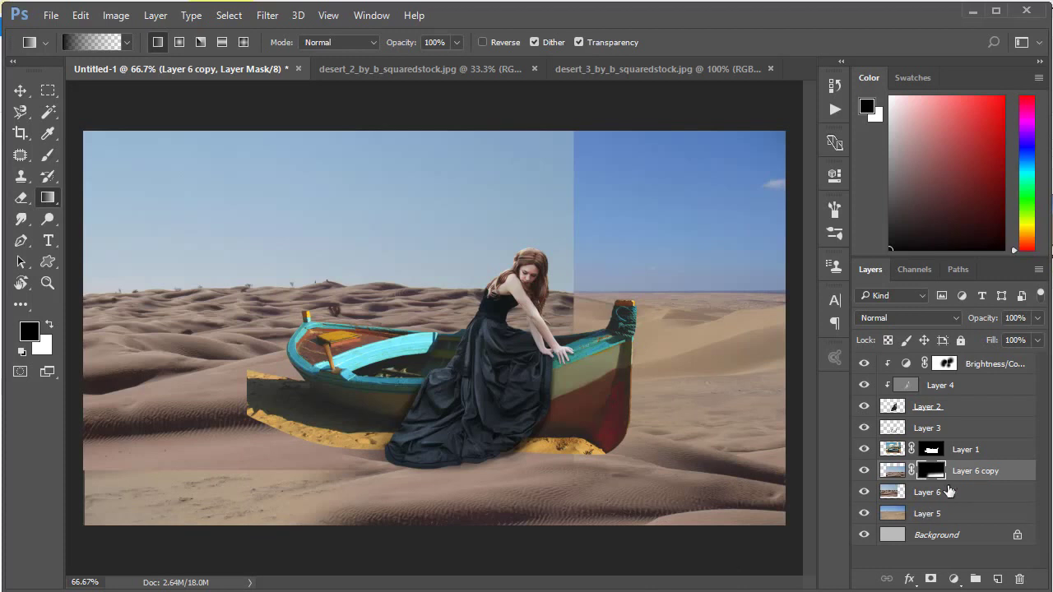
pyautogui.click(926, 498)
# Step: Duplicate Layer 6 as Layer 6 copy 2 and shift it to the right
pyautogui.hotkey('ctrl', 'j')
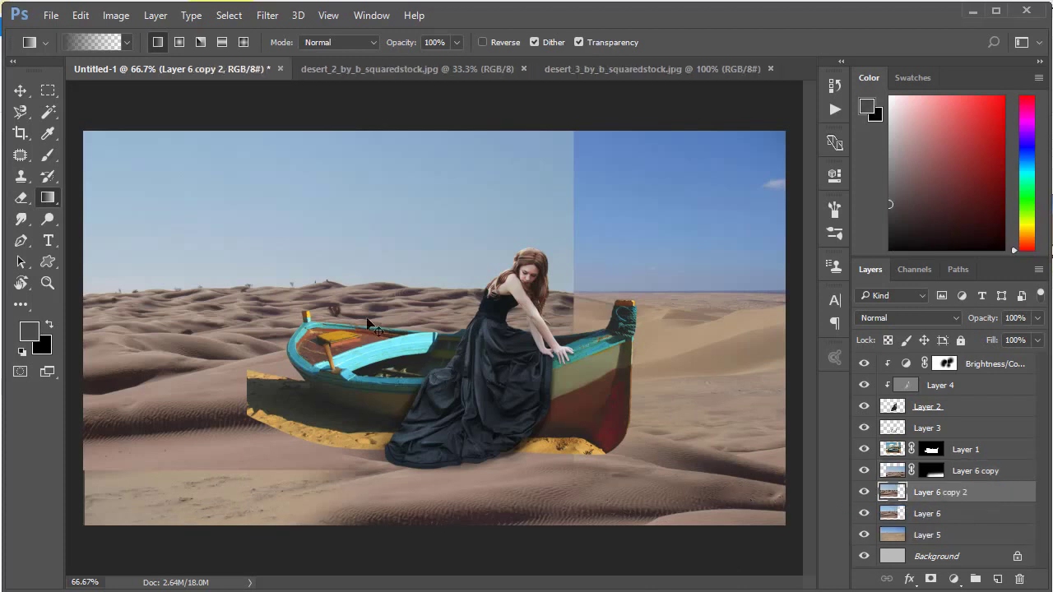
pyautogui.hotkey('ctrl', 't')
pyautogui.moveTo(560, 303); pyautogui.dragTo(696, 276)
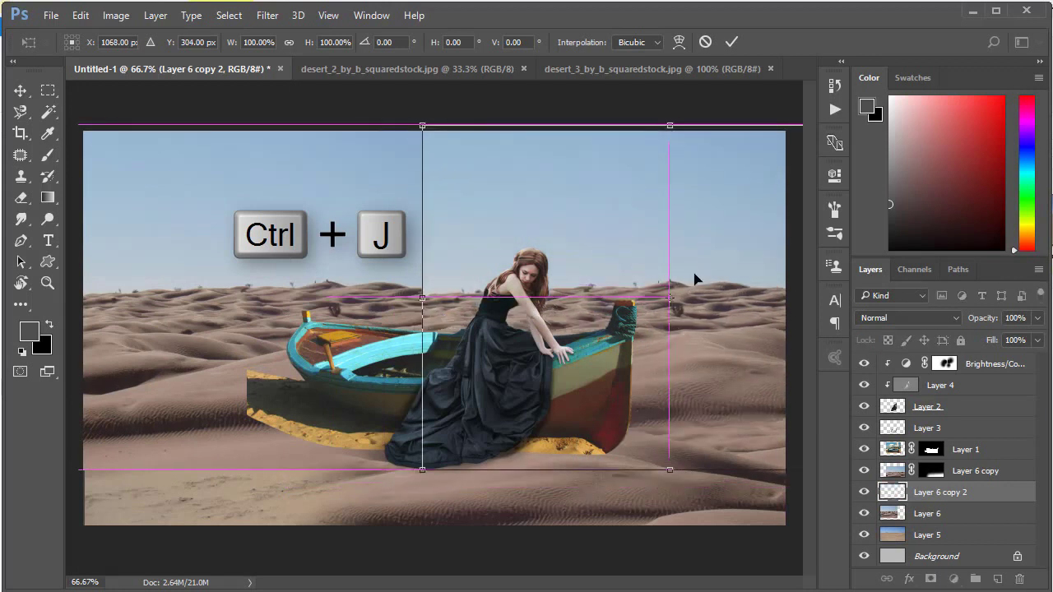
pyautogui.click(731, 42)
# Step: Mask Layer 6 copy 2 with a gradient that hides the mid-canvas sky and sand seam
pyautogui.press('g')
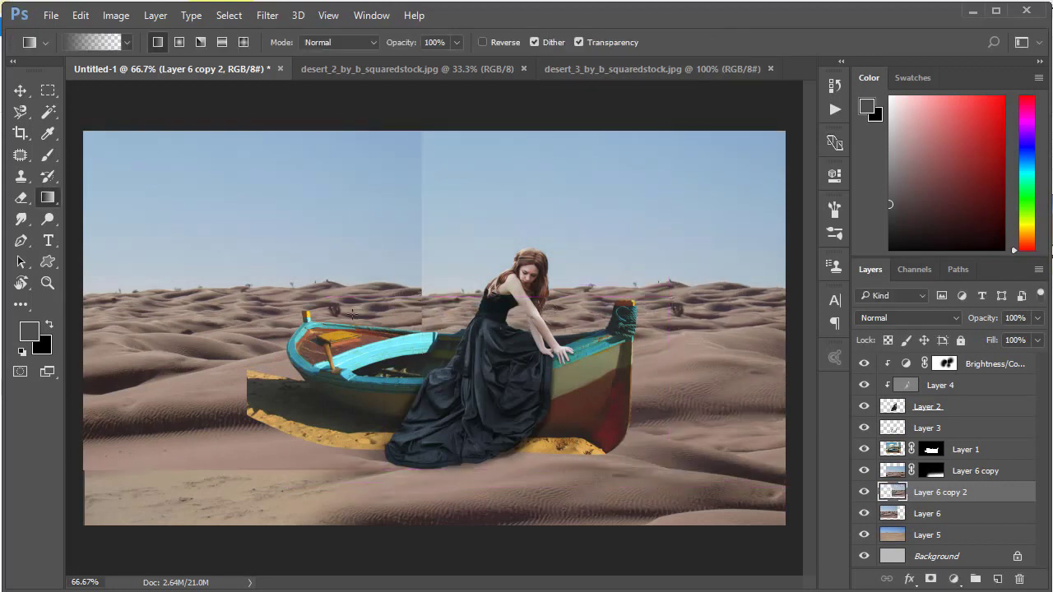
pyautogui.click(928, 579)
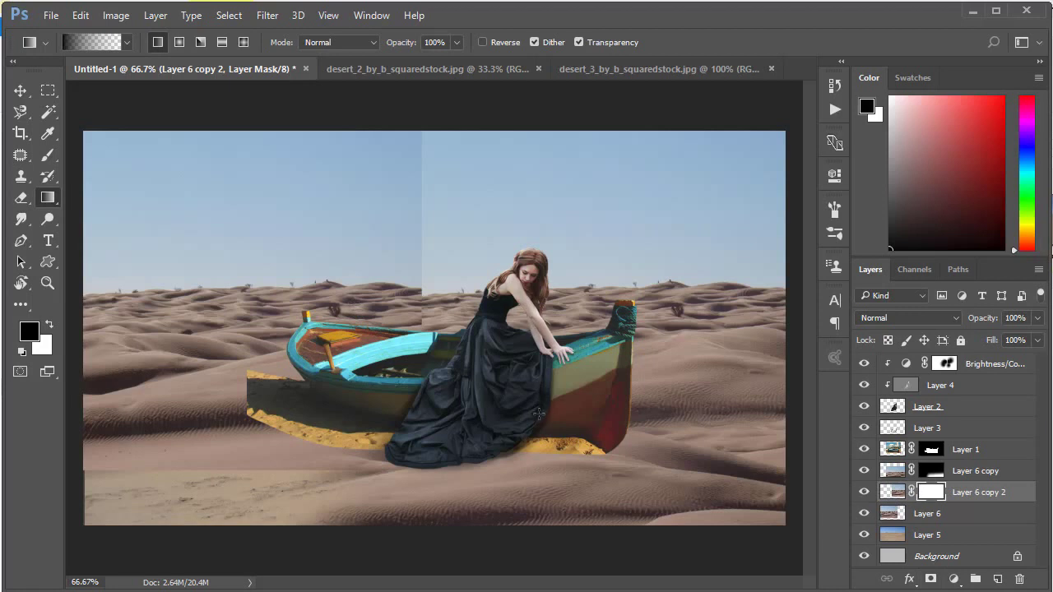
pyautogui.moveTo(436, 409); pyautogui.dragTo(500, 409)
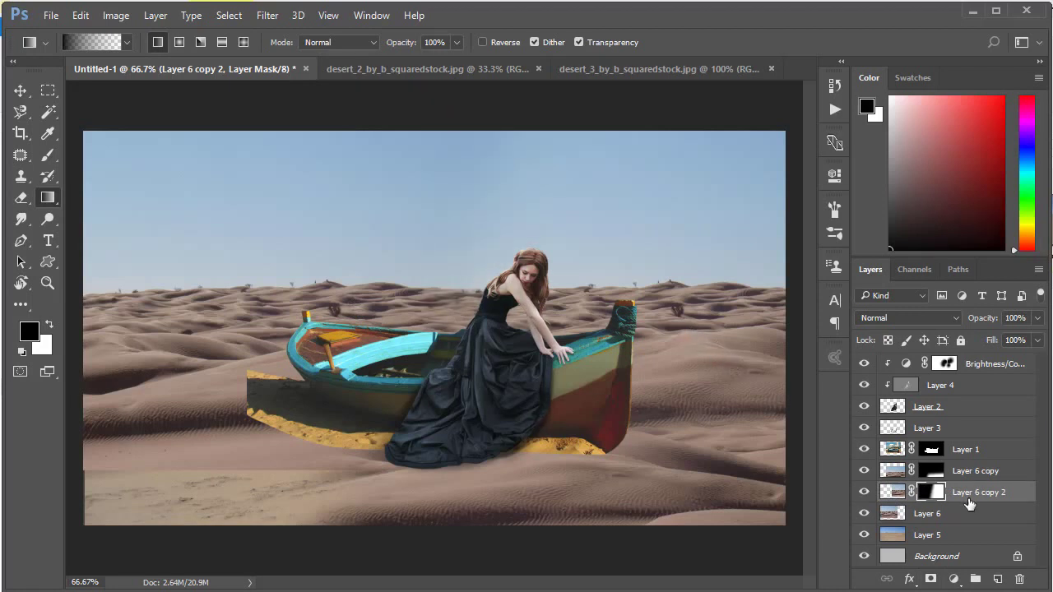
pyautogui.click(928, 514)
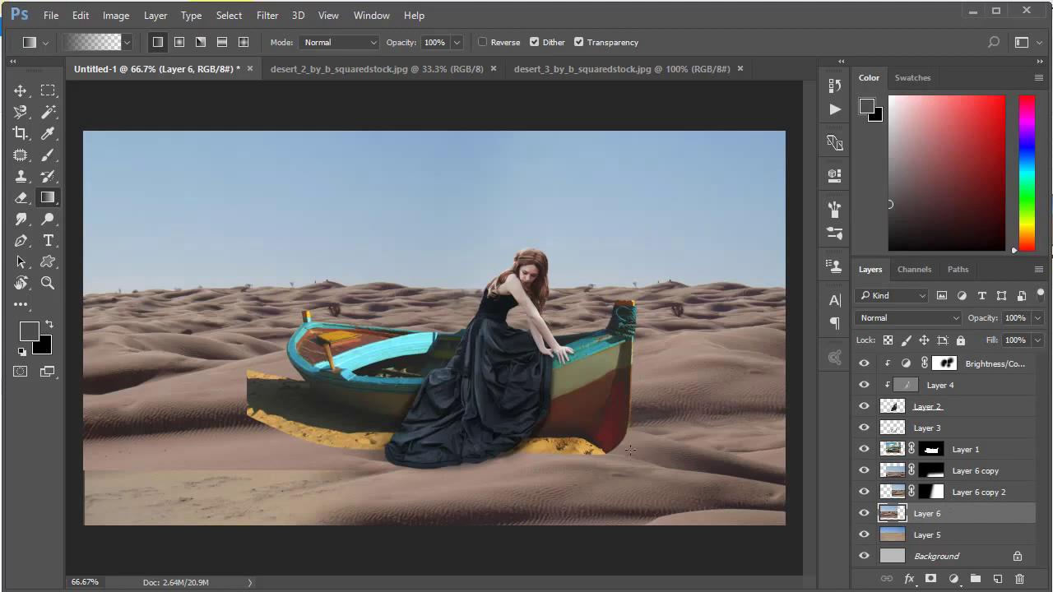
# Step: Copy a strip of dunes onto Layer 7, move it to the top, and lower it over the hull
pyautogui.press('m')
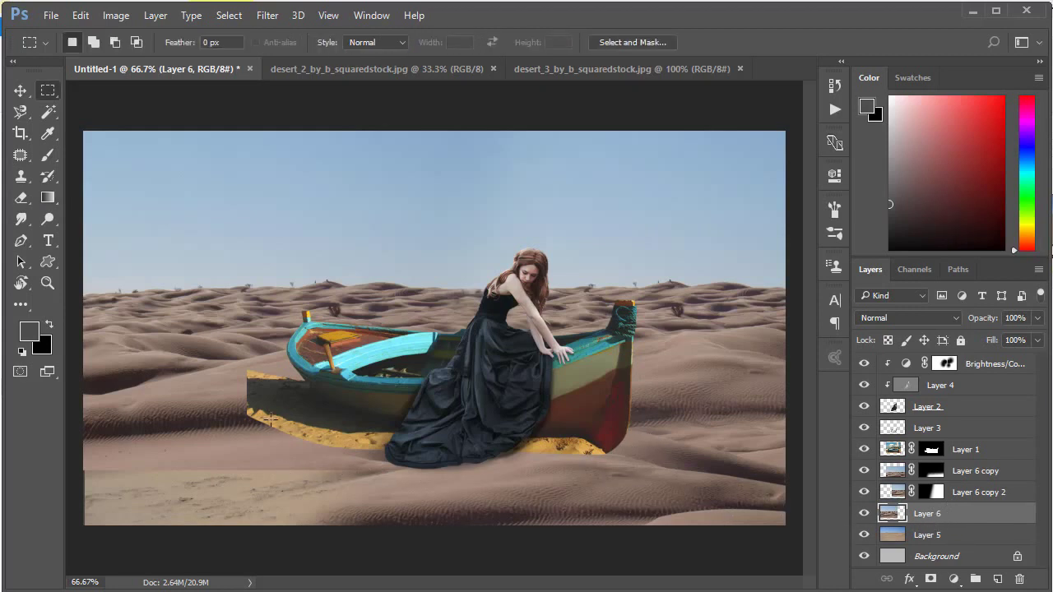
pyautogui.moveTo(142, 339); pyautogui.dragTo(695, 507)
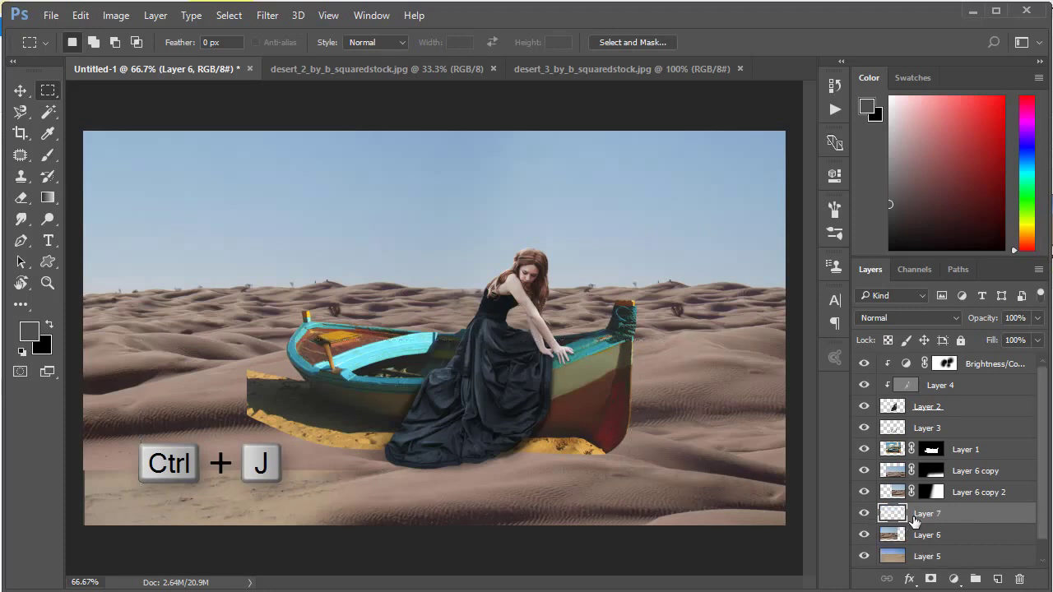
pyautogui.moveTo(924, 520); pyautogui.dragTo(933, 362)
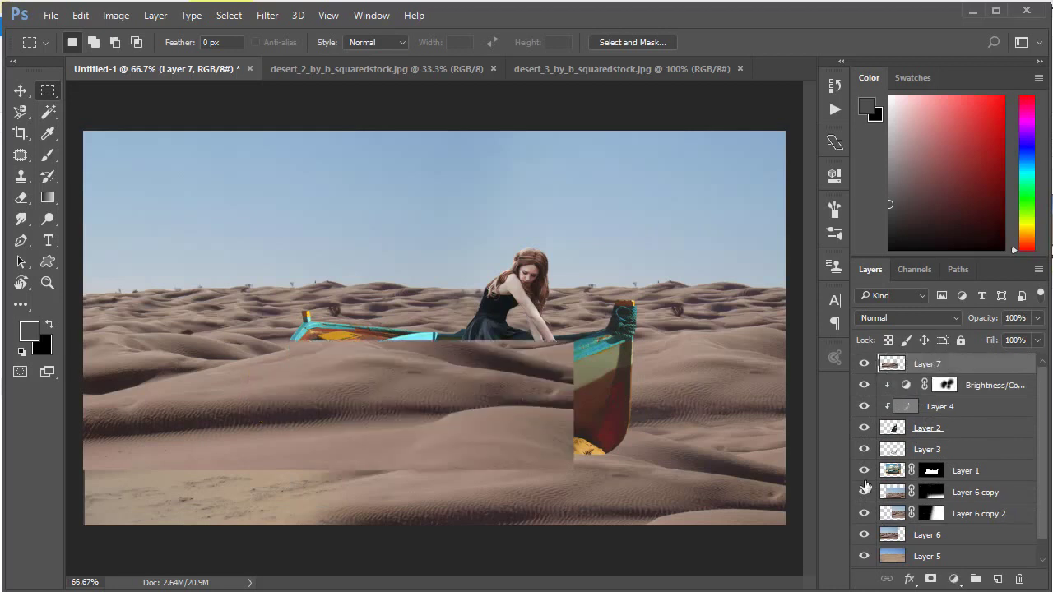
pyautogui.moveTo(384, 423); pyautogui.dragTo(538, 448)
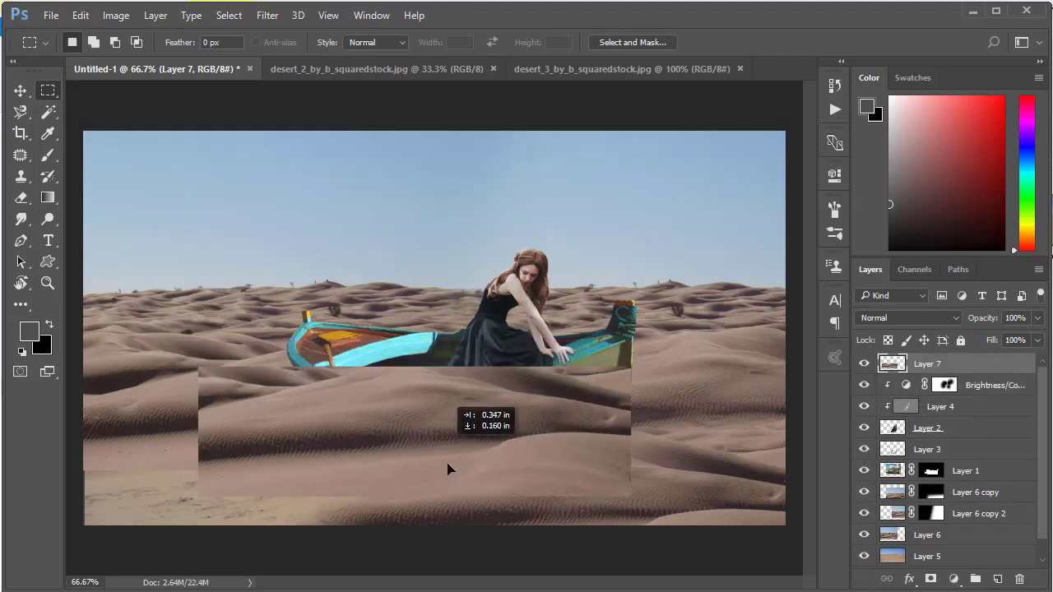
# Step: Erase Layer 7's edges with the 52% Eraser so the sand softens around the boat
pyautogui.click(22, 198)
pyautogui.moveTo(517, 296); pyautogui.dragTo(608, 312)
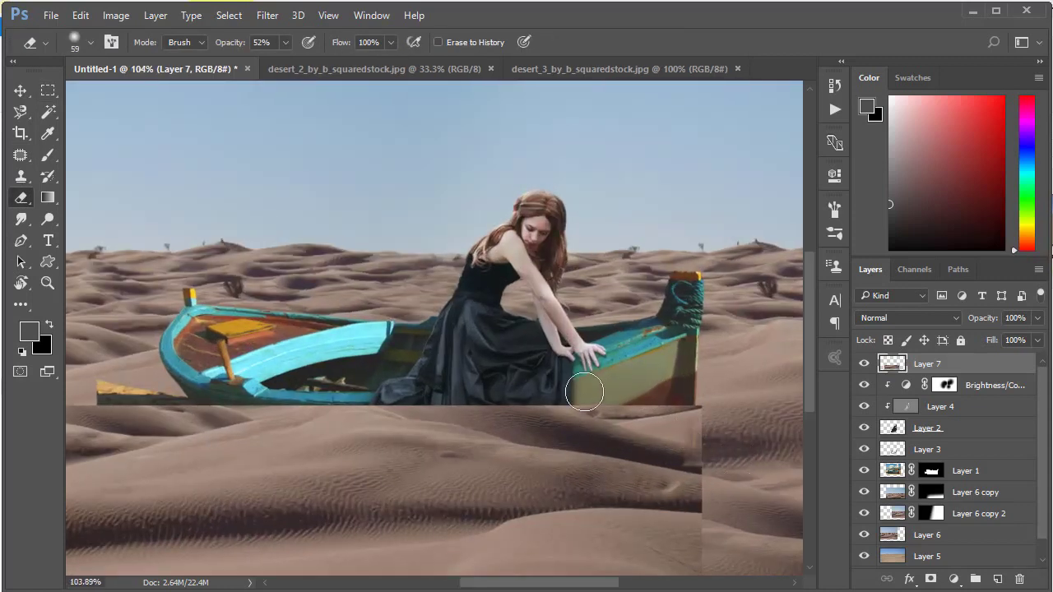
pyautogui.moveTo(587, 387)
pyautogui.mouseDown()
pyautogui.moveTo(724, 444)
pyautogui.moveTo(586, 428)
pyautogui.moveTo(669, 373)
pyautogui.mouseUp()
pyautogui.moveTo(513, 324)
pyautogui.mouseDown()
pyautogui.moveTo(716, 369)
pyautogui.moveTo(456, 337)
pyautogui.moveTo(272, 329)
pyautogui.moveTo(488, 335)
pyautogui.mouseUp()
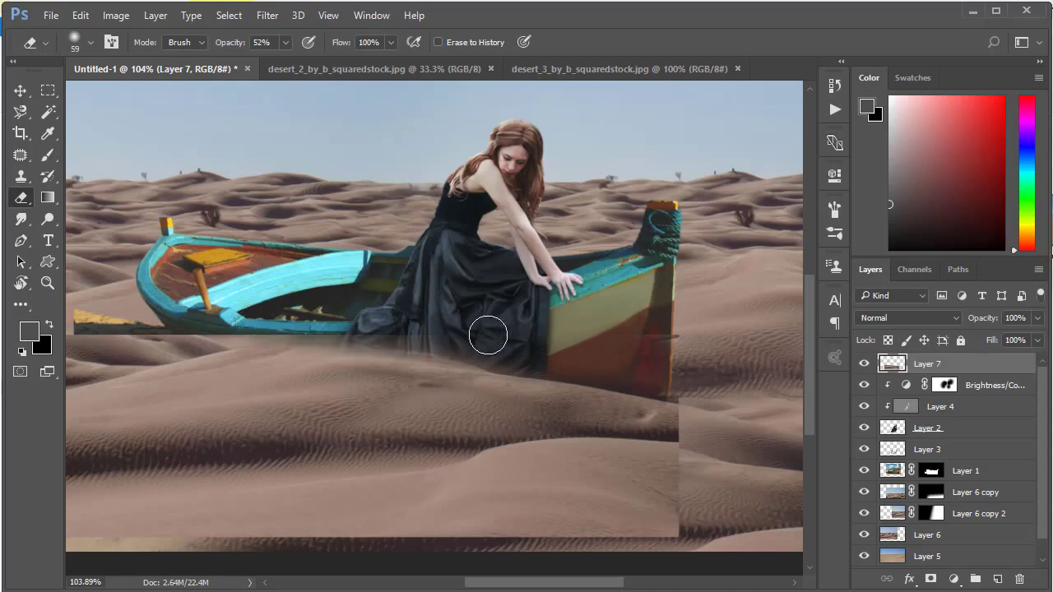
pyautogui.moveTo(320, 335)
pyautogui.mouseDown()
pyautogui.moveTo(442, 333)
pyautogui.moveTo(326, 332)
pyautogui.mouseUp()
pyautogui.moveTo(151, 371); pyautogui.dragTo(275, 325)
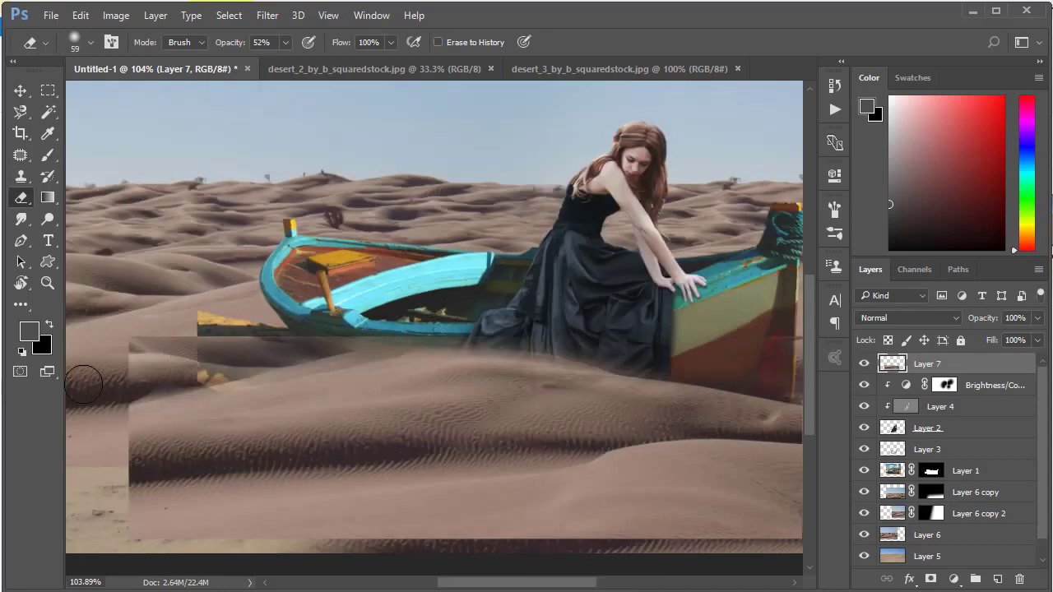
pyautogui.moveTo(83, 385)
pyautogui.mouseDown()
pyautogui.moveTo(242, 339)
pyautogui.moveTo(136, 382)
pyautogui.mouseUp()
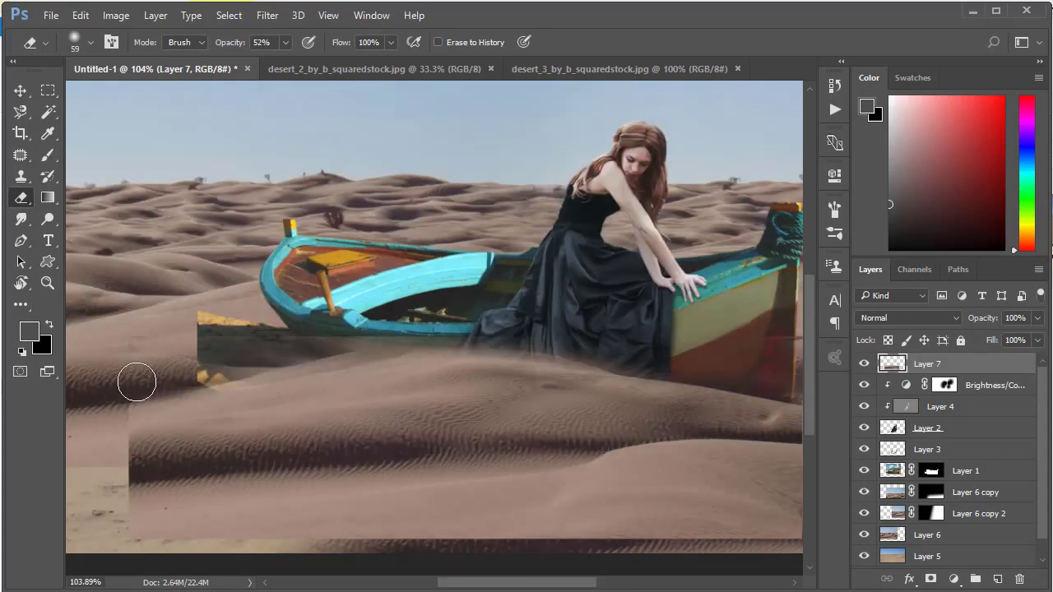
pyautogui.hotkey('ctrl', 't')
pyautogui.scroll(-3, 454, 380)
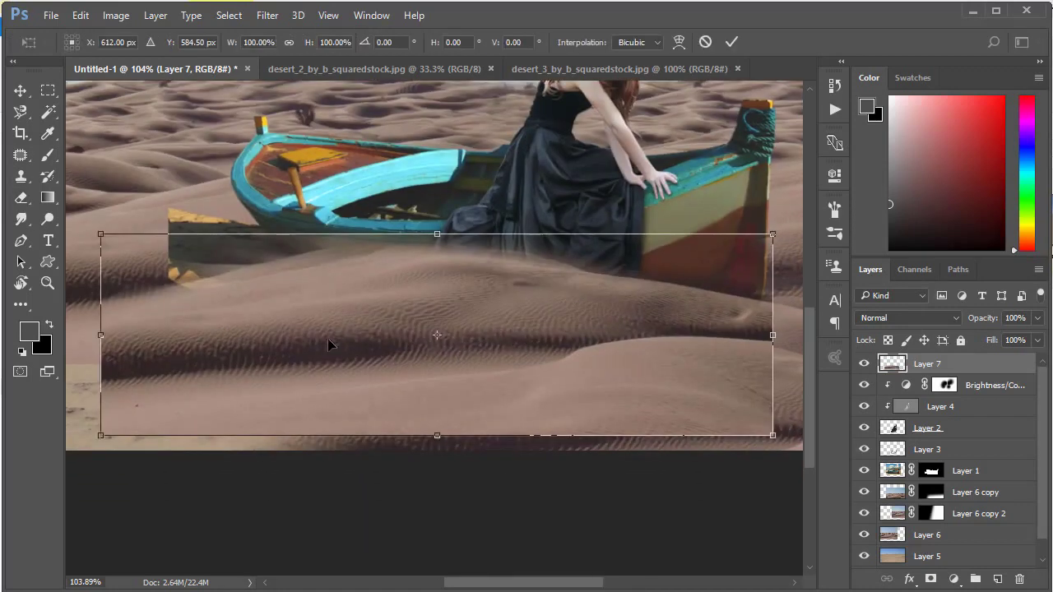
# Step: Shift the Layer 7 sand patch left over the boat's bow and move it beneath Layer 3
pyautogui.moveTo(328, 338); pyautogui.dragTo(806, 345)
pyautogui.rightClick(454, 342)
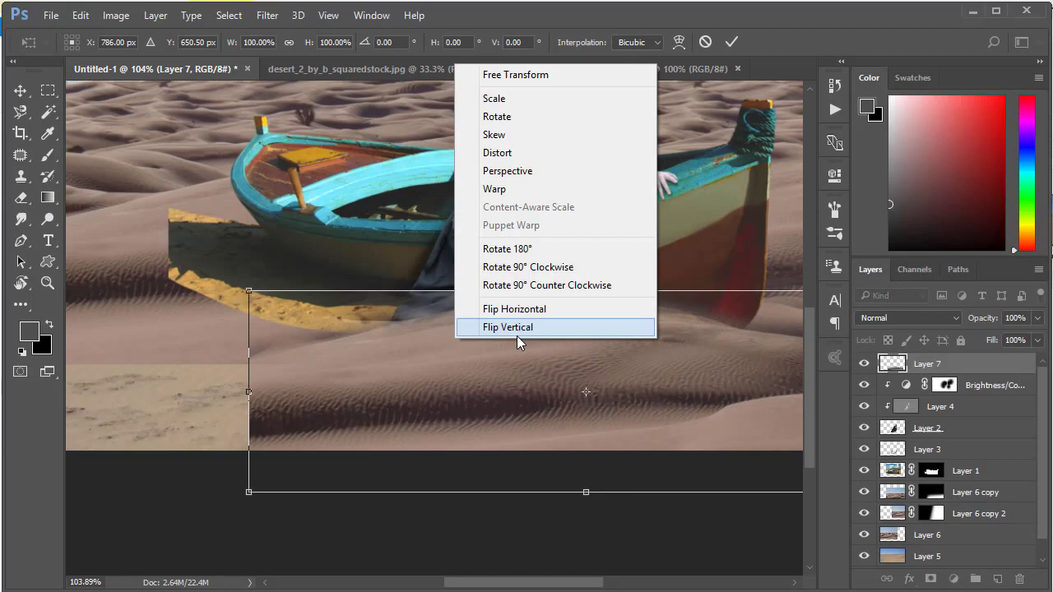
pyautogui.click(362, 368)
pyautogui.moveTo(209, 348)
pyautogui.mouseDown()
pyautogui.moveTo(300, 278)
pyautogui.moveTo(370, 320)
pyautogui.moveTo(425, 383)
pyautogui.mouseUp()
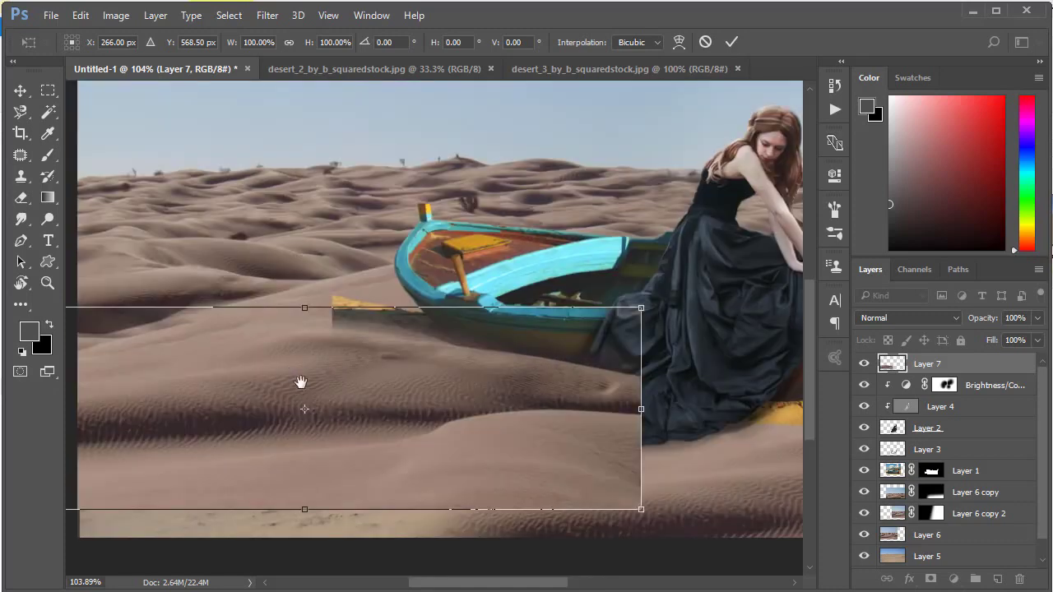
pyautogui.moveTo(301, 381); pyautogui.dragTo(360, 404)
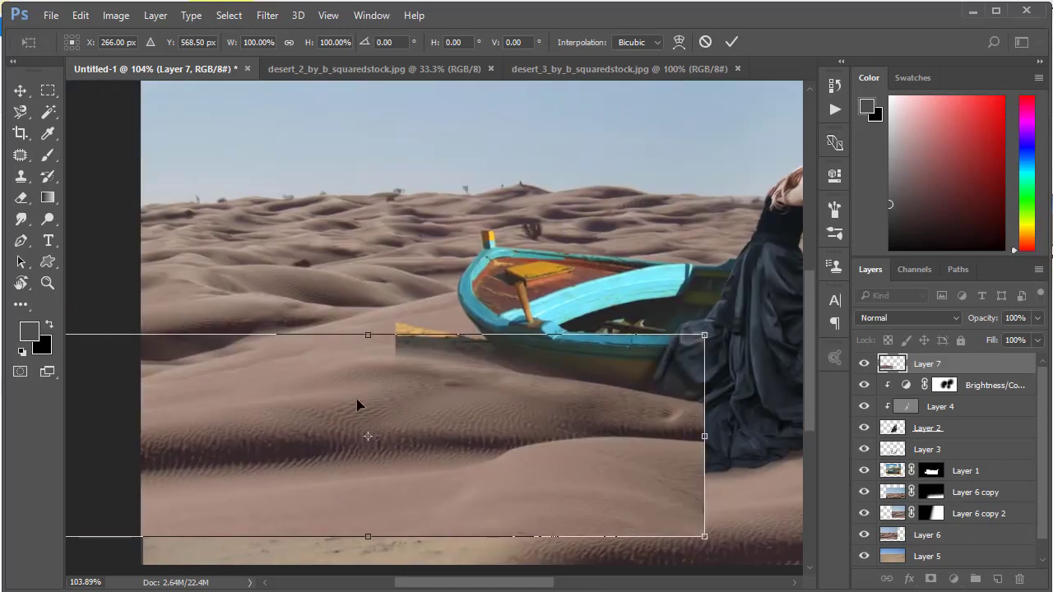
pyautogui.click(733, 43)
pyautogui.press('e')
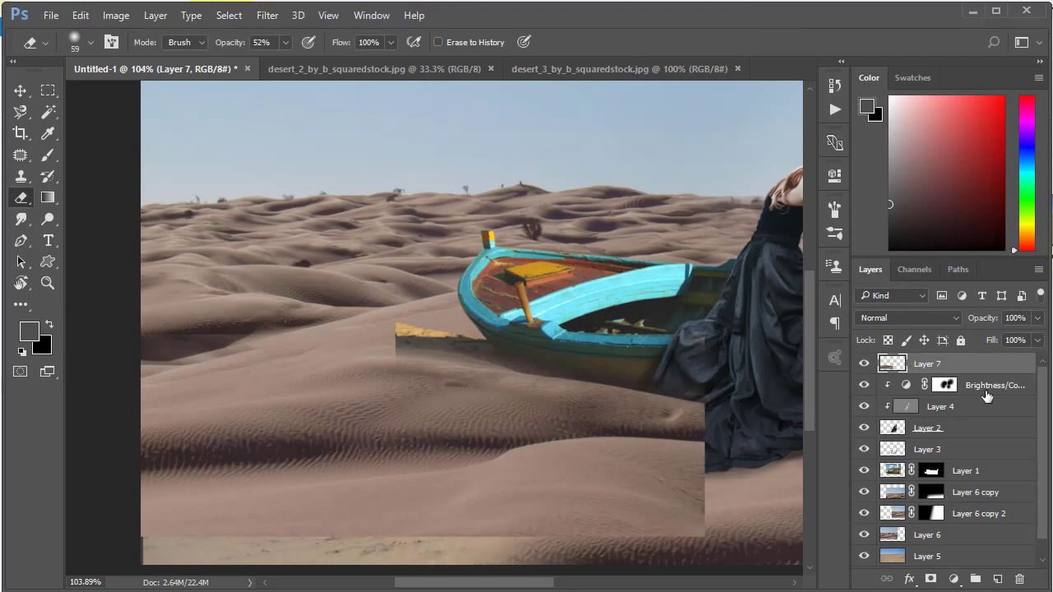
pyautogui.moveTo(947, 371); pyautogui.dragTo(944, 459)
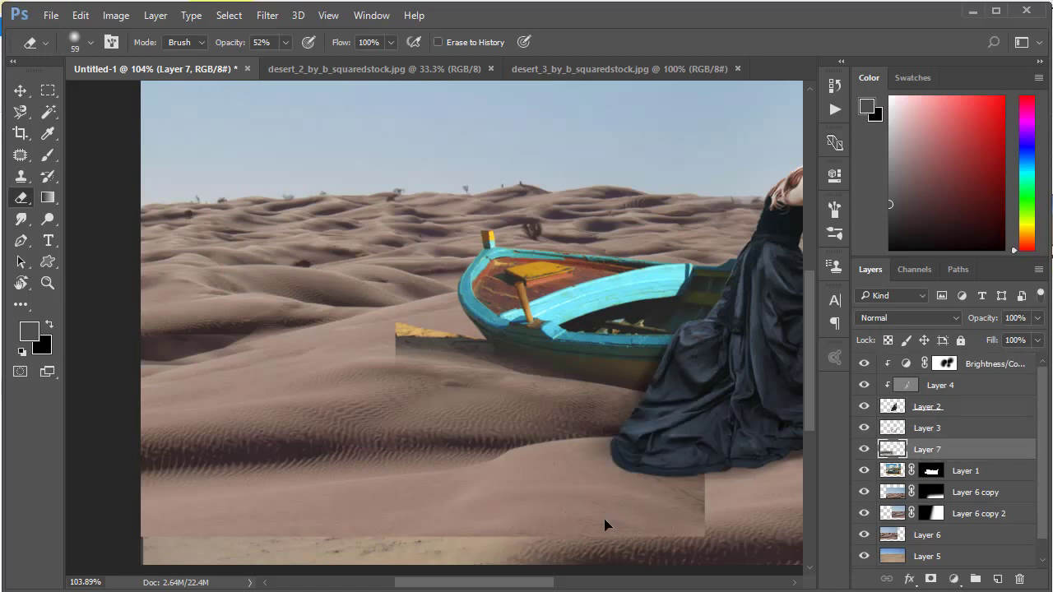
# Step: Erase the shadow edges on Layer 7 at 52% to blend the sand beside the dress
pyautogui.moveTo(493, 529); pyautogui.dragTo(609, 540)
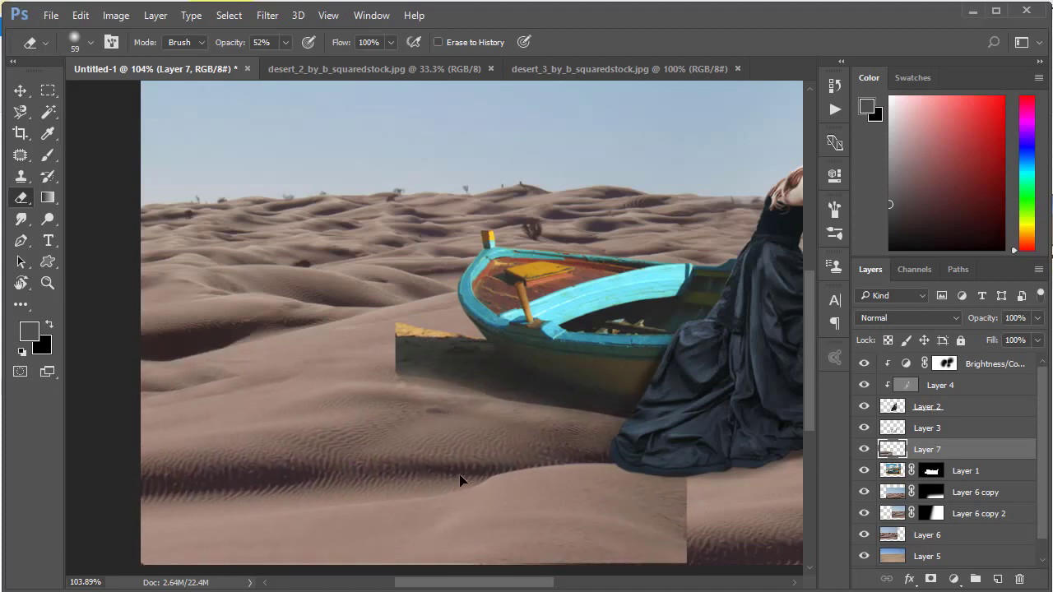
pyautogui.moveTo(460, 480); pyautogui.dragTo(470, 481)
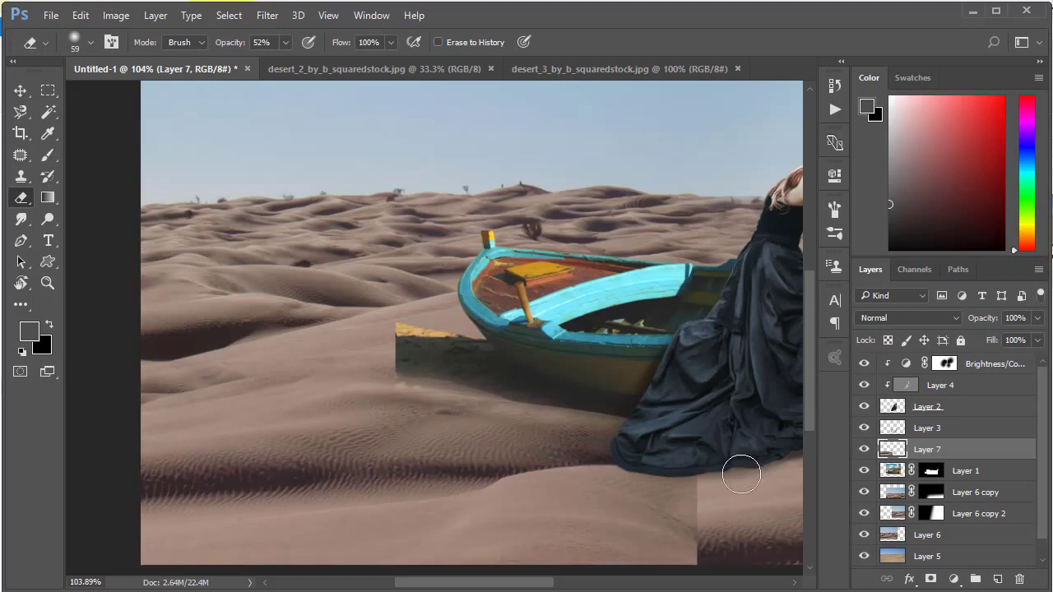
pyautogui.moveTo(741, 474)
pyautogui.mouseDown()
pyautogui.moveTo(781, 489)
pyautogui.moveTo(699, 535)
pyautogui.moveTo(623, 555)
pyautogui.moveTo(646, 560)
pyautogui.moveTo(780, 470)
pyautogui.moveTo(645, 526)
pyautogui.mouseUp()
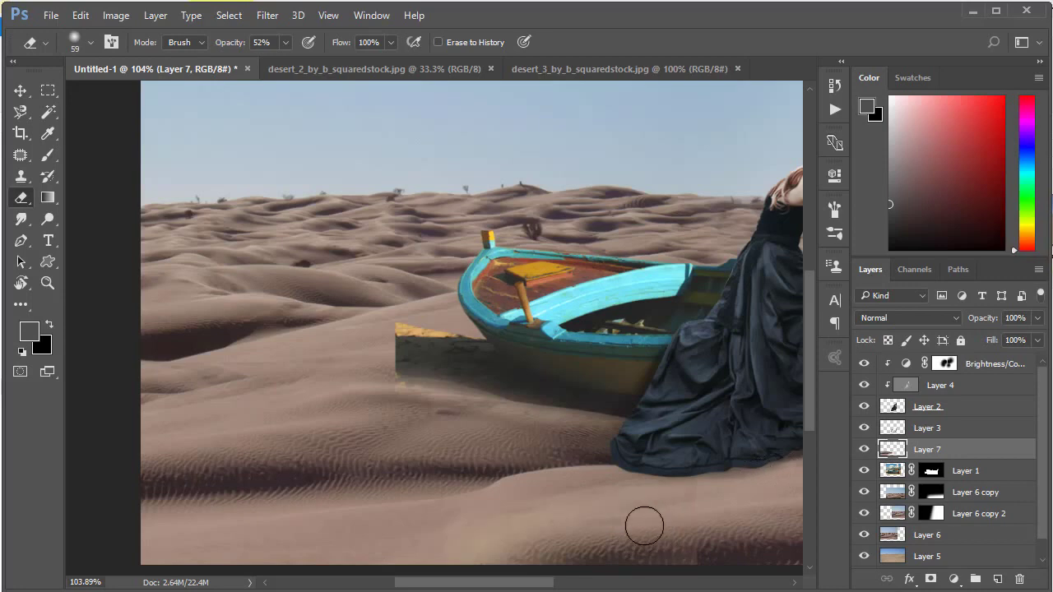
pyautogui.scroll(-3, 562, 545)
pyautogui.hscroll(5, 561, 546)
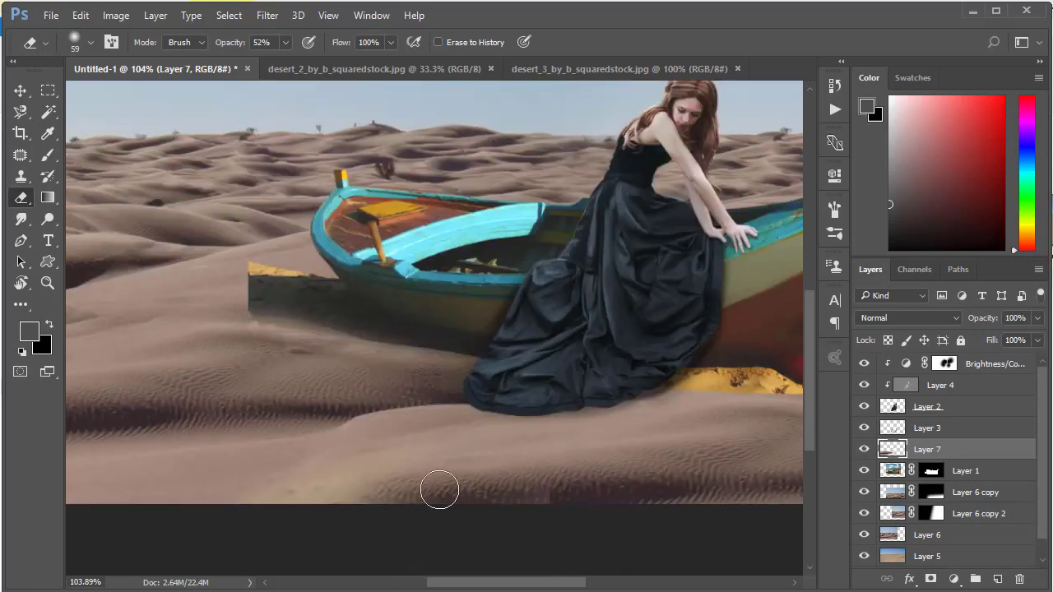
pyautogui.scroll(2, 406, 425)
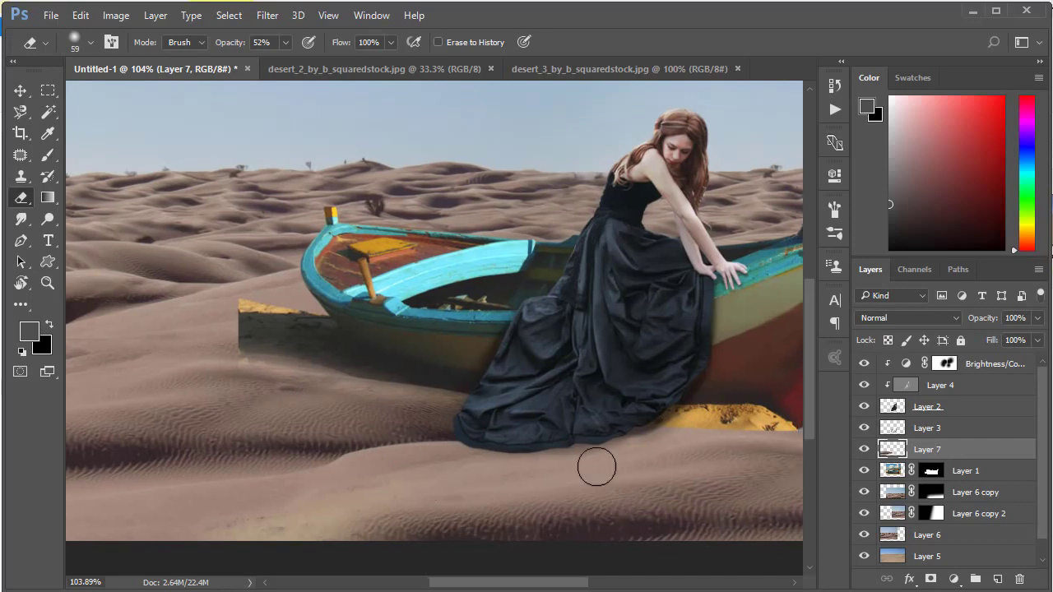
pyautogui.moveTo(594, 463)
pyautogui.mouseDown()
pyautogui.moveTo(505, 463)
pyautogui.moveTo(580, 482)
pyautogui.mouseUp()
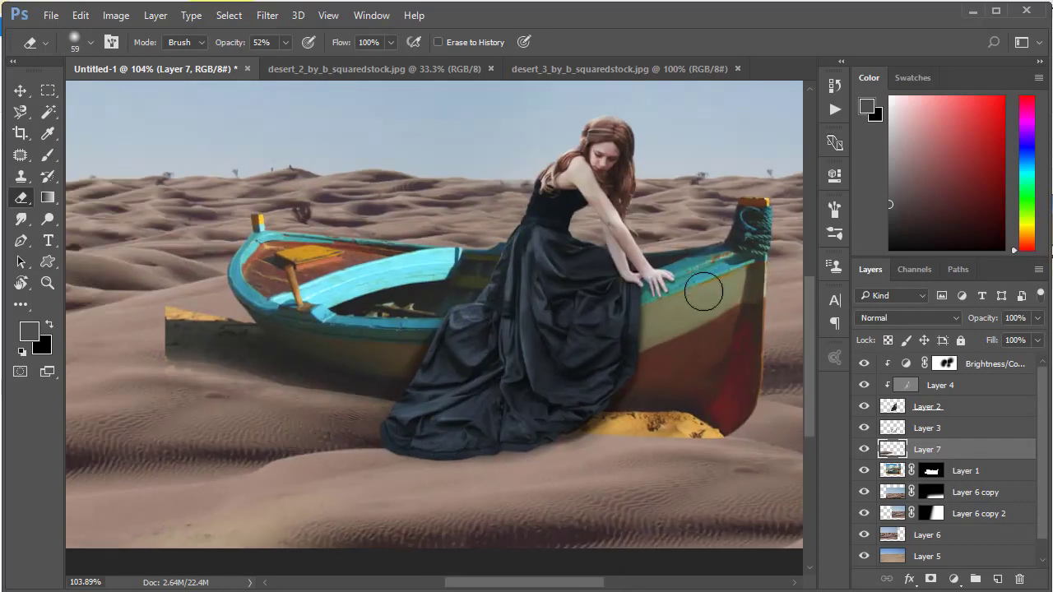
# Step: Inspect the boat's bow up close, check the eraser size, and return to a fit-to-window view
pyautogui.hotkey('ctrl', '+')
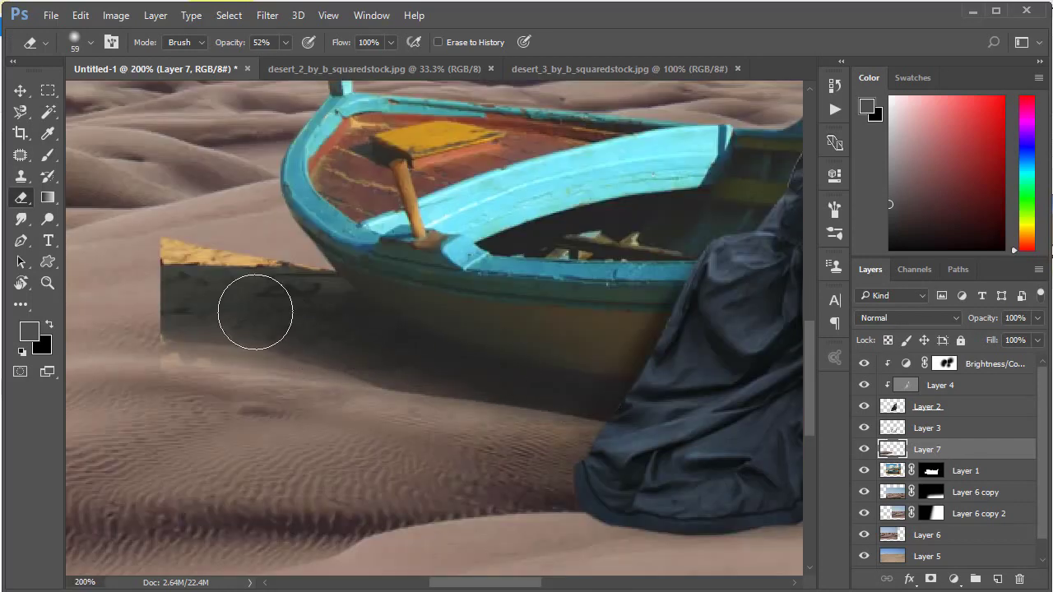
pyautogui.rightClick(492, 338)
pyautogui.press('Escape')
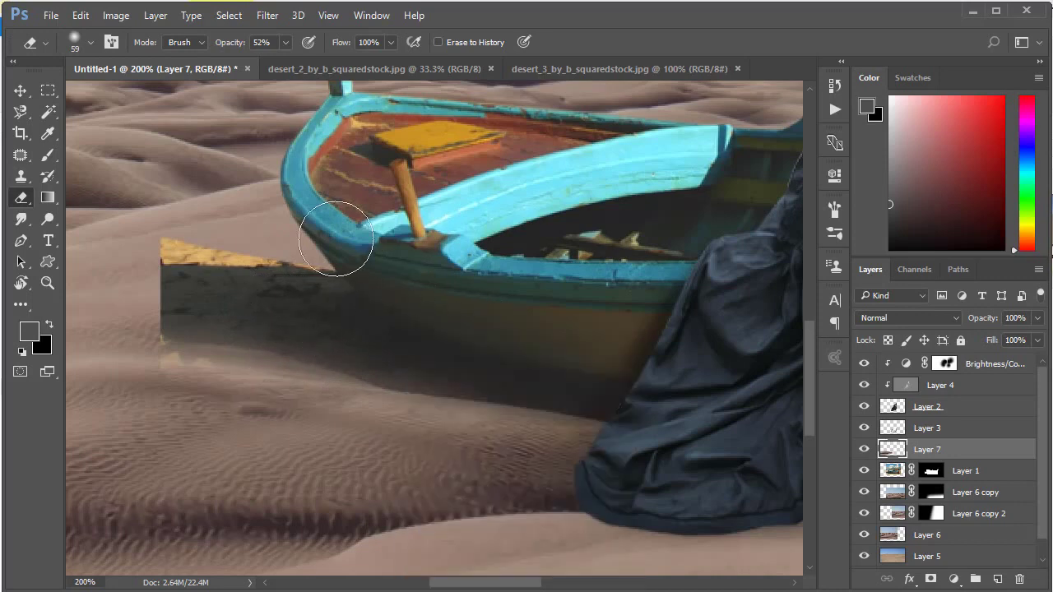
pyautogui.moveTo(548, 454); pyautogui.dragTo(439, 376)
pyautogui.hotkey('ctrl', '0')
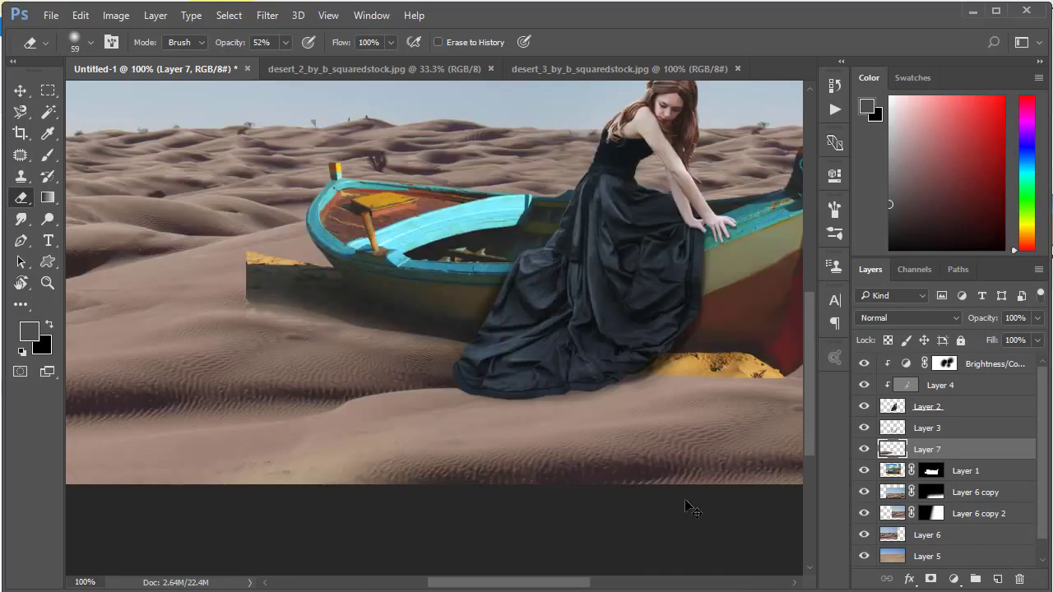
pyautogui.hotkey('ctrl', '-')
pyautogui.keyDown('ctrl'); pyautogui.rightClick(619, 492); pyautogui.keyUp('ctrl')
# Step: Nudge Layer 6 copy and Layer 7's shadow slightly so they line up with the scene
pyautogui.click(629, 498)
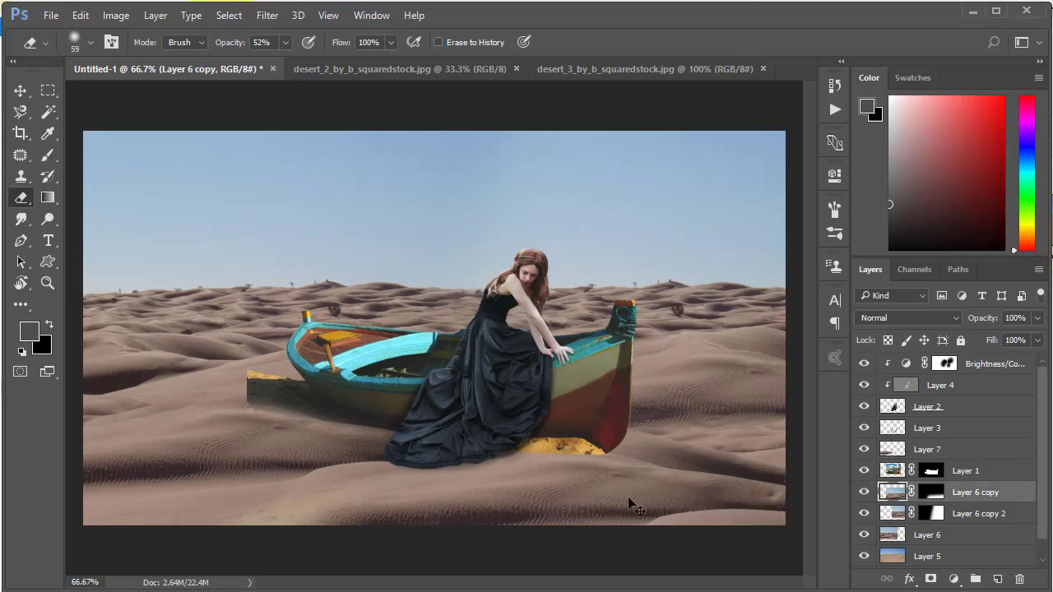
pyautogui.moveTo(629, 511)
pyautogui.mouseDown()
pyautogui.moveTo(667, 512)
pyautogui.moveTo(649, 511)
pyautogui.mouseUp()
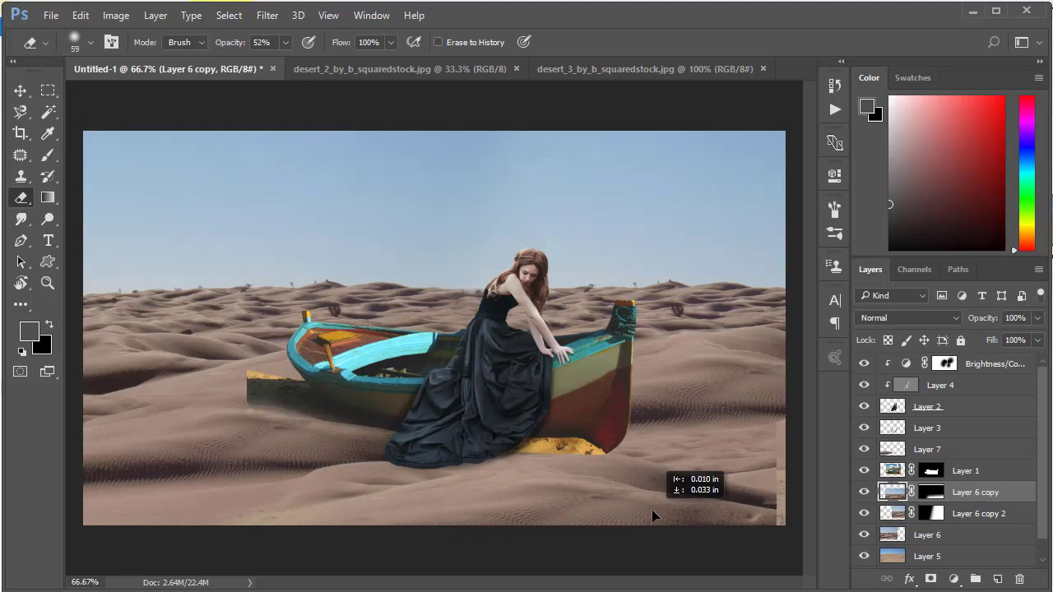
pyautogui.moveTo(648, 510)
pyautogui.mouseDown()
pyautogui.moveTo(671, 500)
pyautogui.moveTo(545, 511)
pyautogui.moveTo(600, 501)
pyautogui.mouseUp()
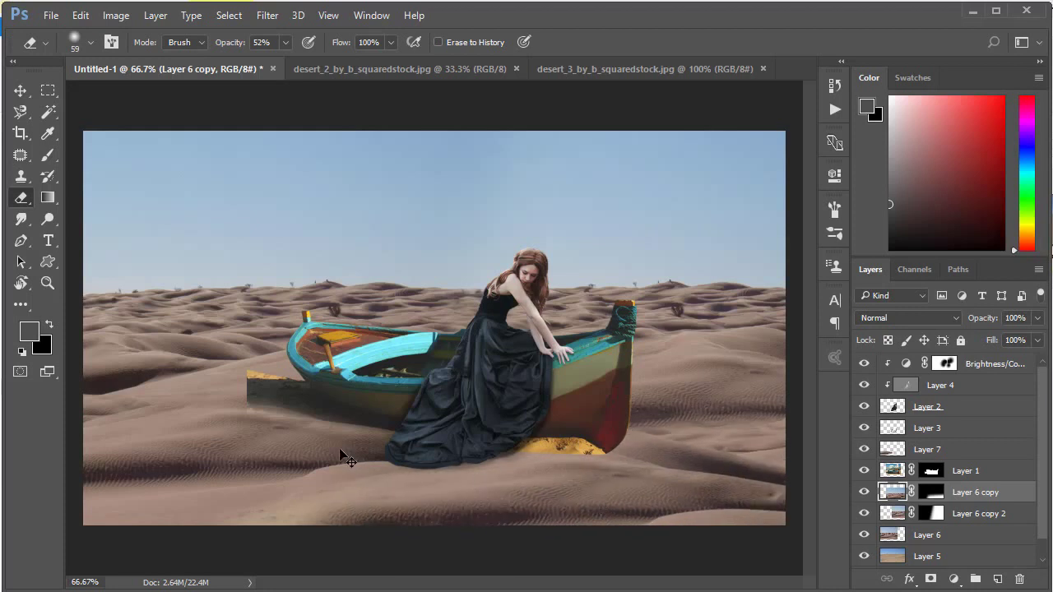
pyautogui.moveTo(344, 458); pyautogui.dragTo(306, 469)
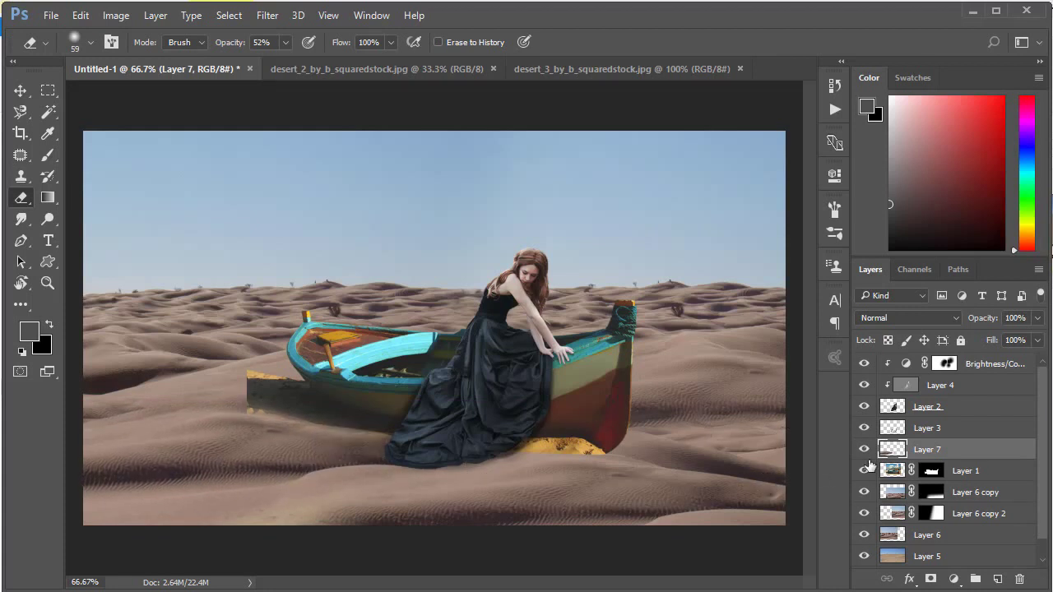
pyautogui.click(944, 430)
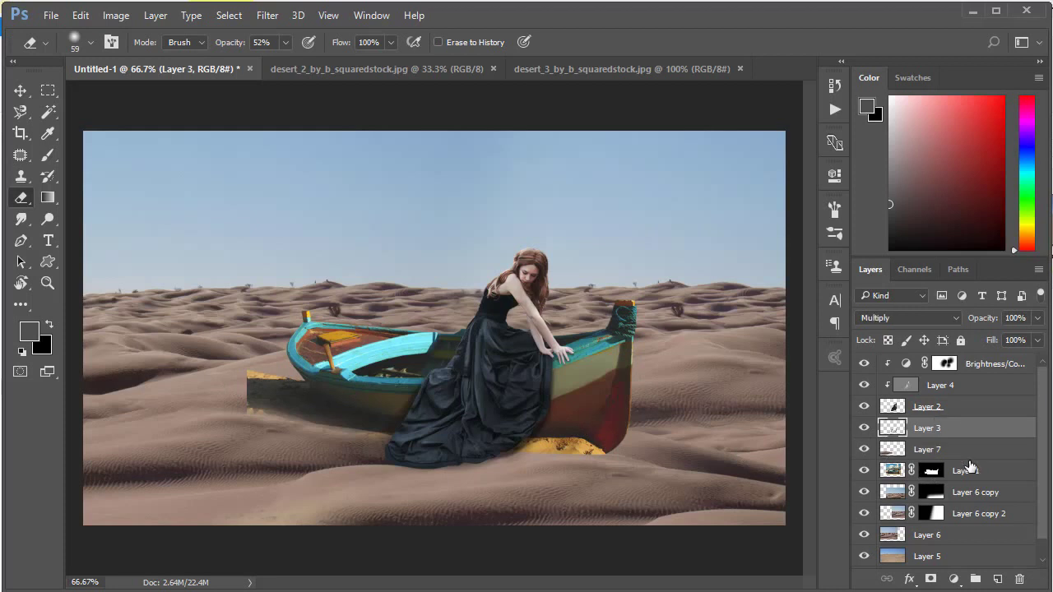
pyautogui.hotkey('alt', '[')
pyautogui.hotkey('alt', '[')
# Step: Paint black with a 77 px, 28% soft brush on Layer 1's mask over the boat's left edge
pyautogui.click(48, 156)
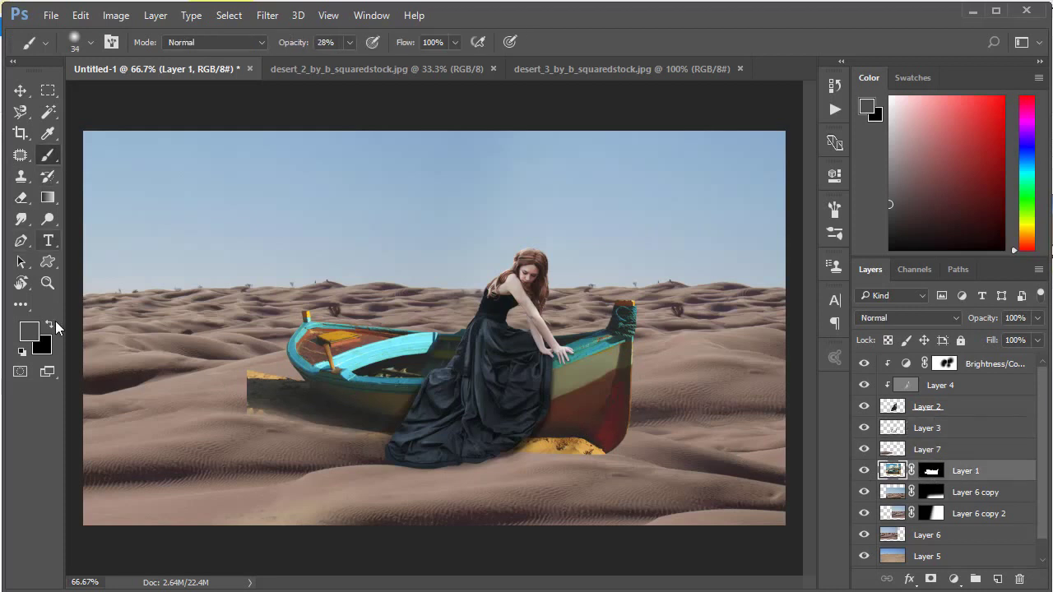
pyautogui.click(48, 325)
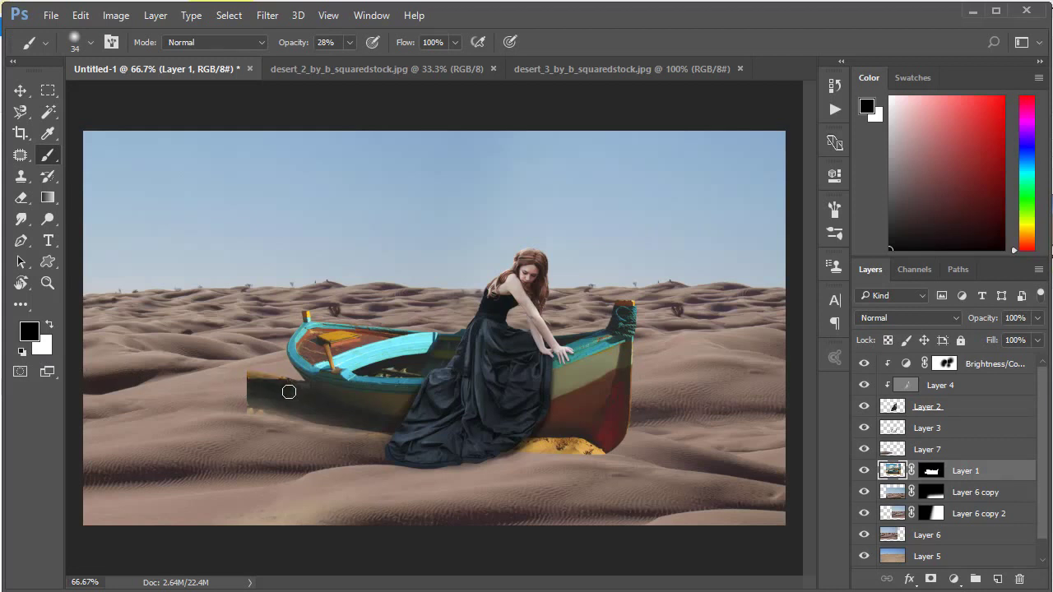
pyautogui.click(932, 471)
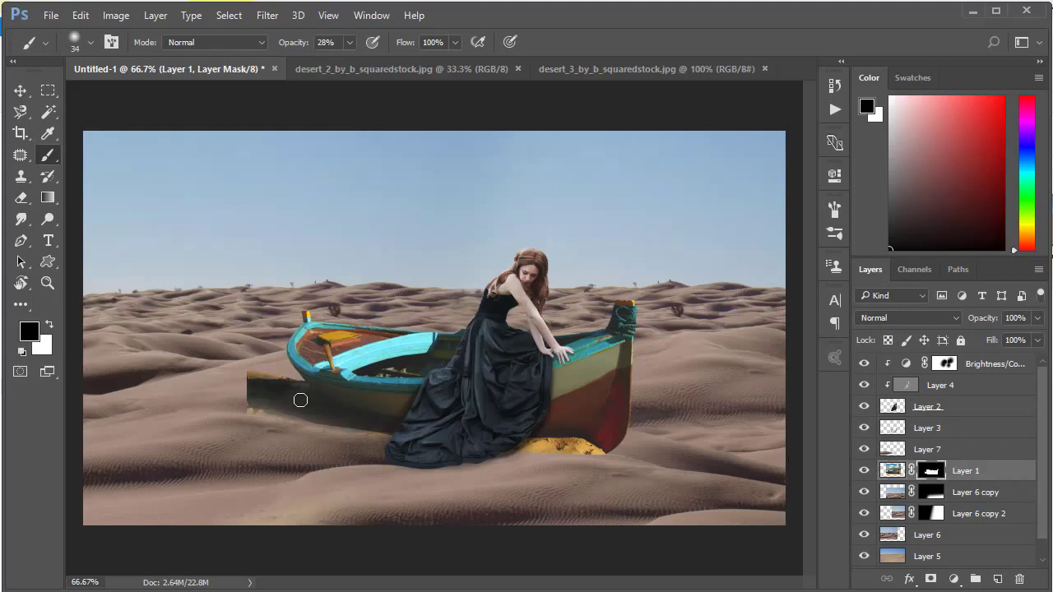
pyautogui.rightClick(280, 363)
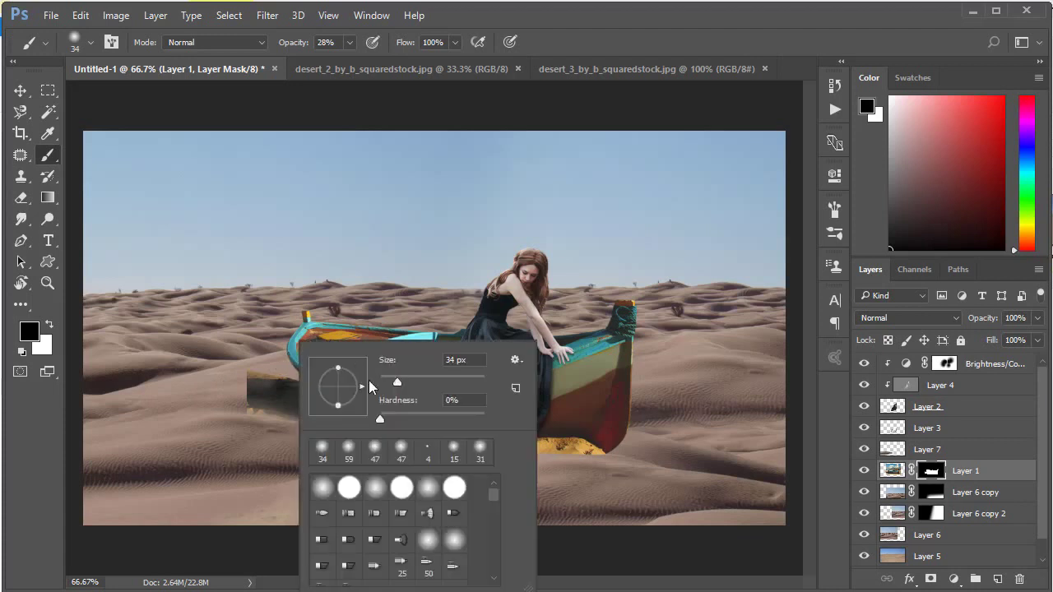
pyautogui.moveTo(368, 381); pyautogui.dragTo(419, 380)
pyautogui.press('Return')
pyautogui.moveTo(247, 377)
pyautogui.mouseDown()
pyautogui.moveTo(272, 388)
pyautogui.moveTo(255, 383)
pyautogui.mouseUp()
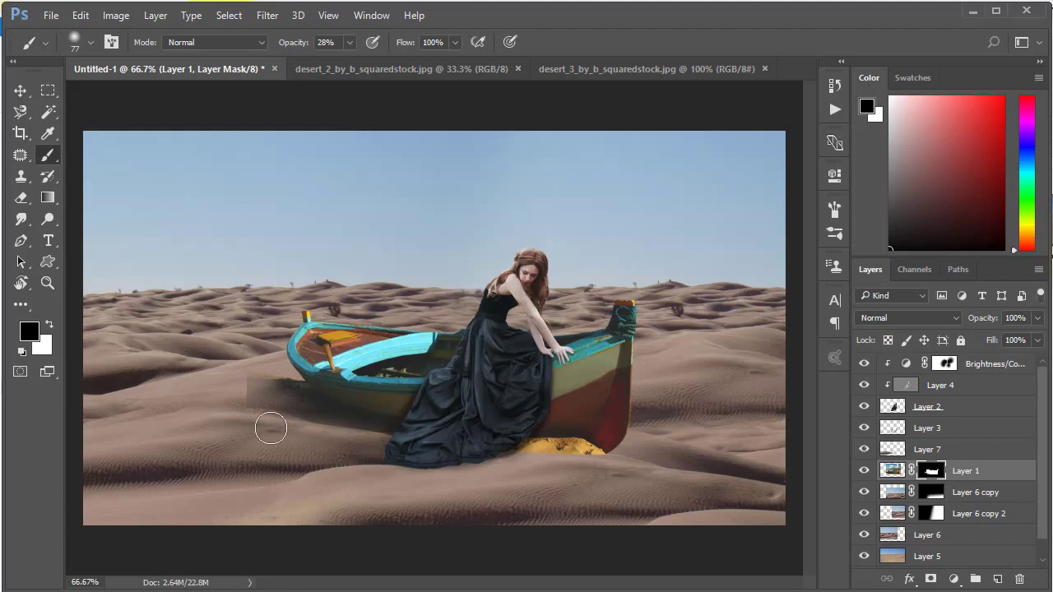
pyautogui.moveTo(207, 388)
pyautogui.mouseDown()
pyautogui.moveTo(252, 376)
pyautogui.moveTo(312, 430)
pyautogui.moveTo(255, 383)
pyautogui.mouseUp()
pyautogui.moveTo(345, 358); pyautogui.dragTo(375, 445)
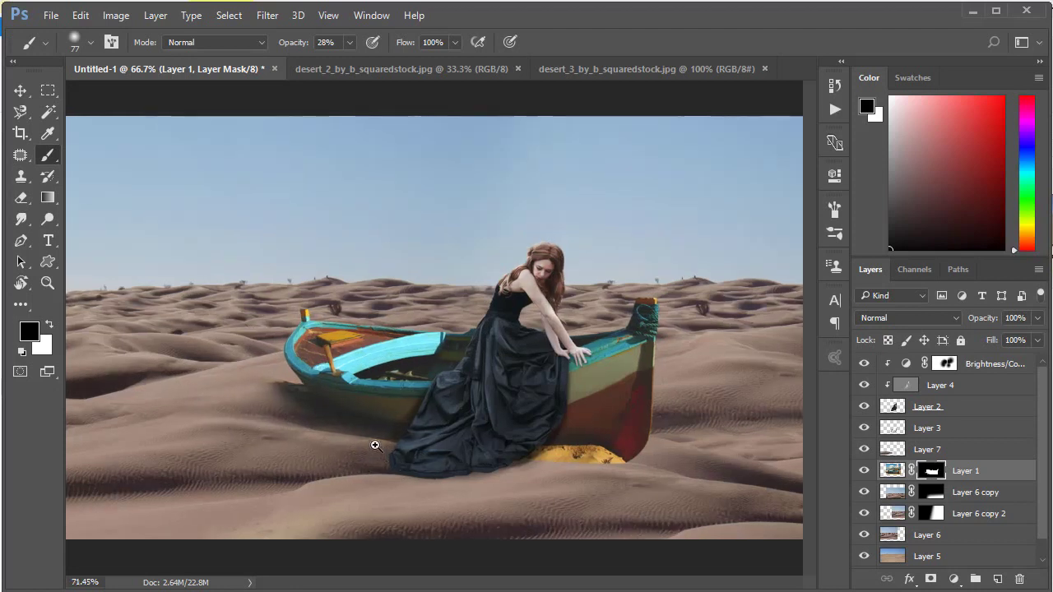
pyautogui.scroll(5, 247, 398)
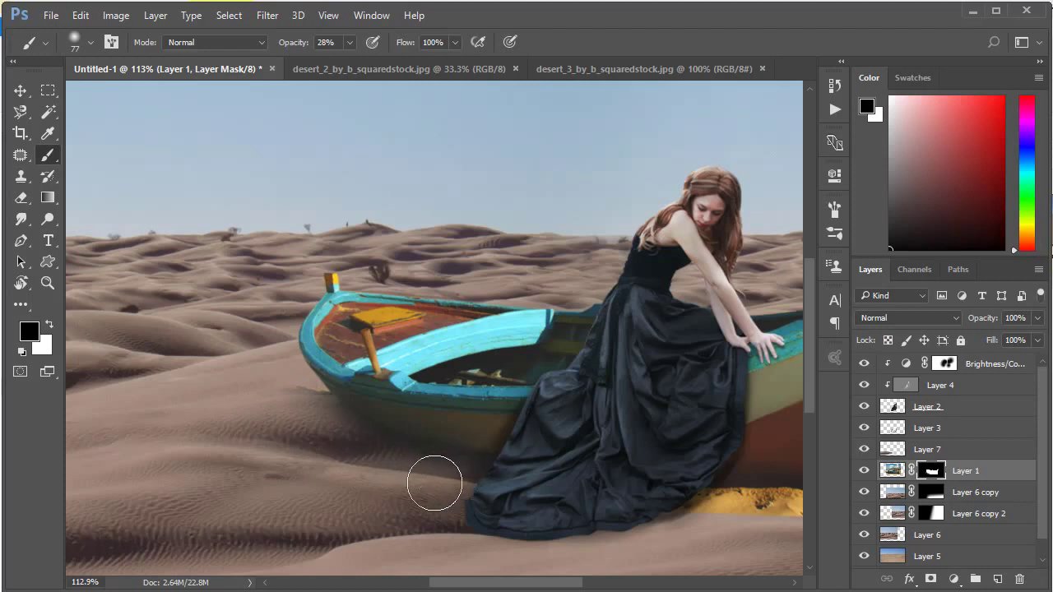
pyautogui.hotkey('ctrl', '1')
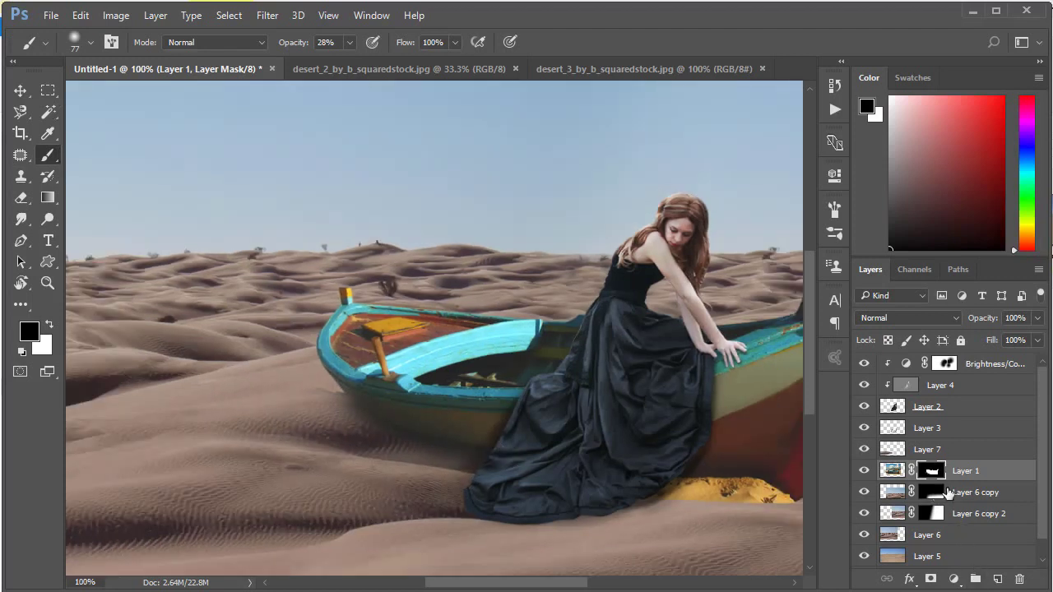
# Step: Add Multiply Layer 8 above Layer 6 copy and shade the sand beside the boat in dark grey
pyautogui.click(948, 492)
pyautogui.click(997, 579)
pyautogui.click(895, 321)
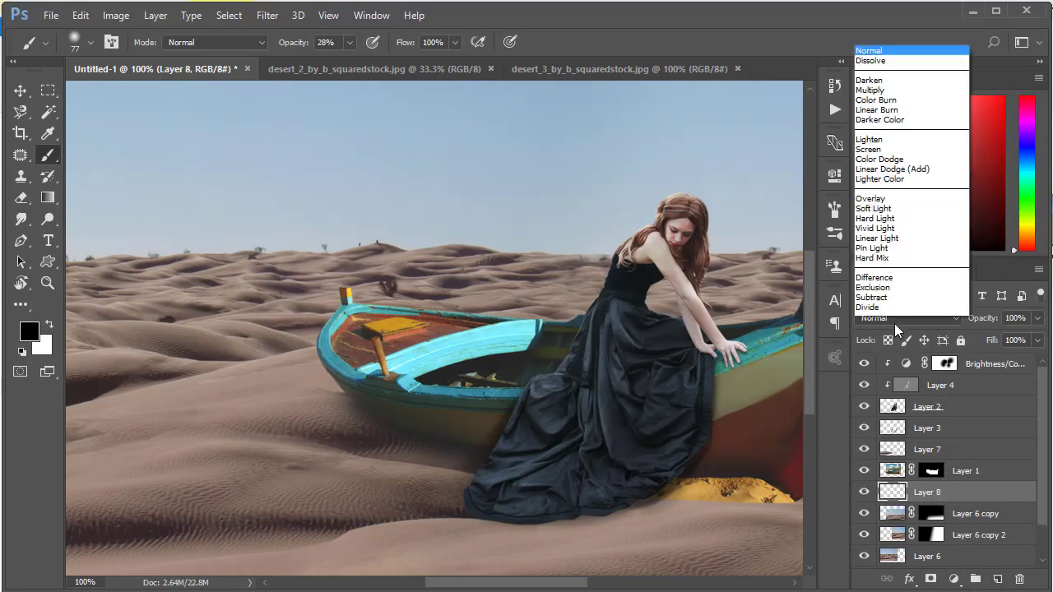
pyautogui.click(872, 90)
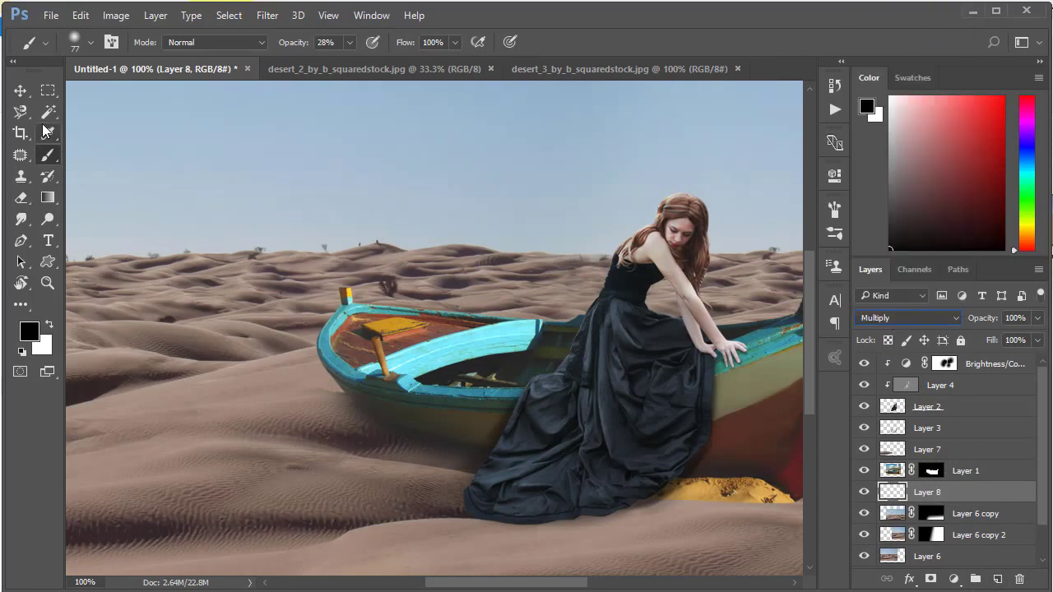
pyautogui.click(29, 332)
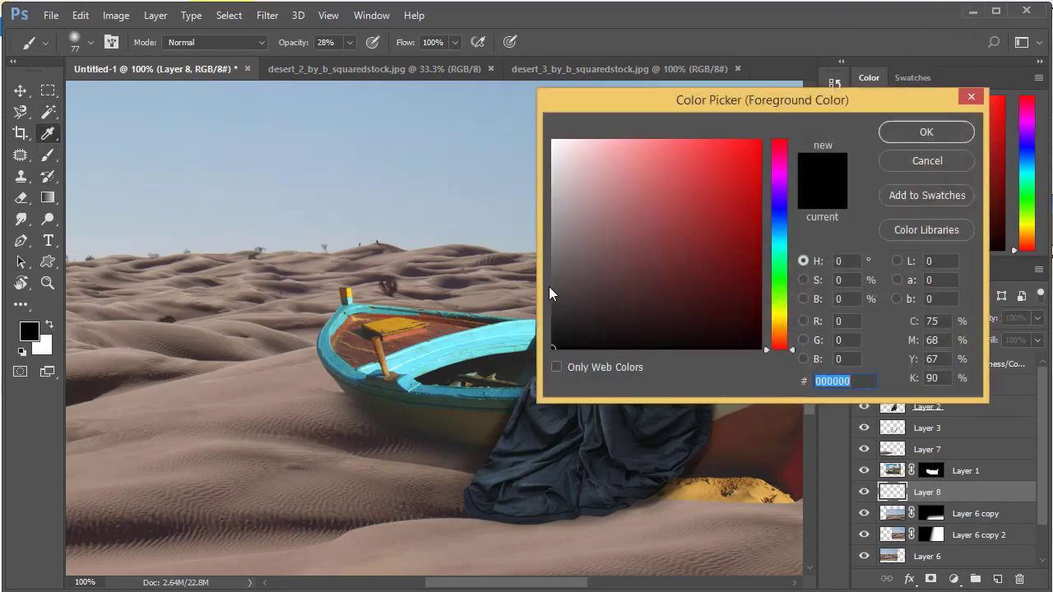
pyautogui.click(548, 286)
pyautogui.click(936, 129)
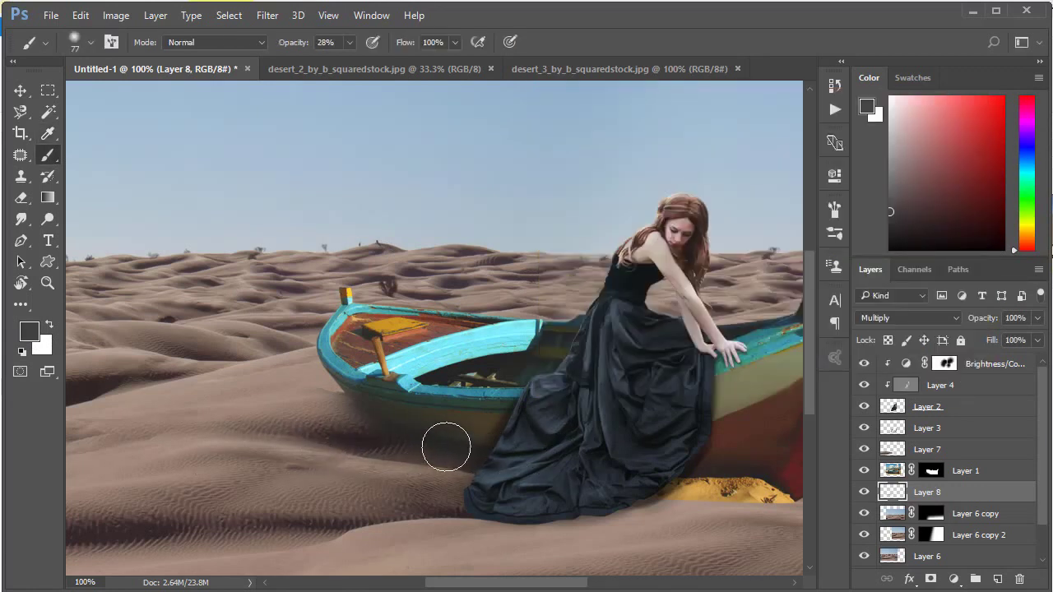
pyautogui.moveTo(447, 445); pyautogui.dragTo(224, 436)
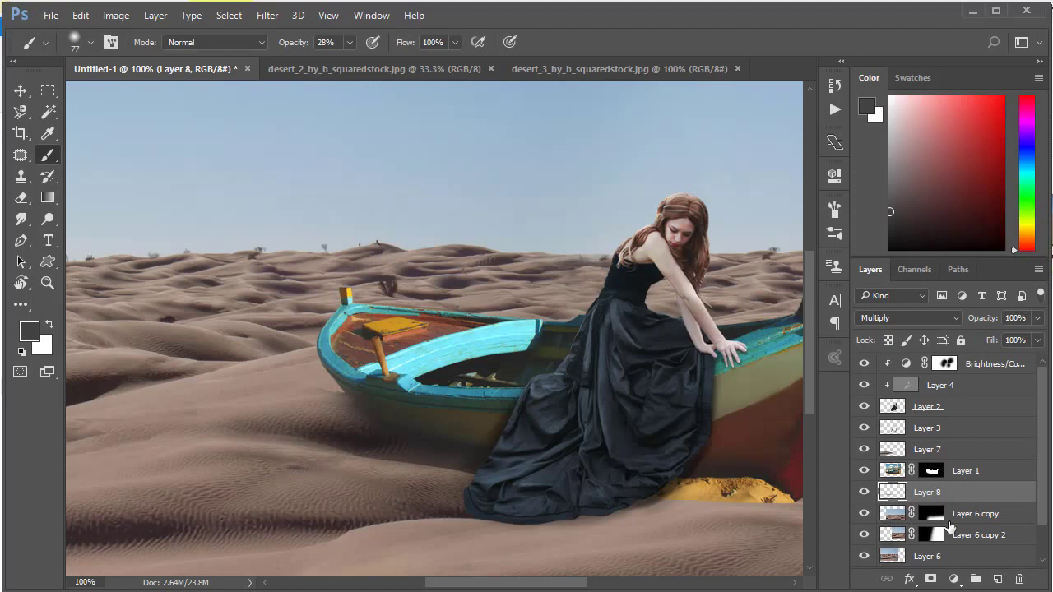
# Step: Try shading and Luminosity blending on Layer 7, then undo and toggle it to compare
pyautogui.click(928, 451)
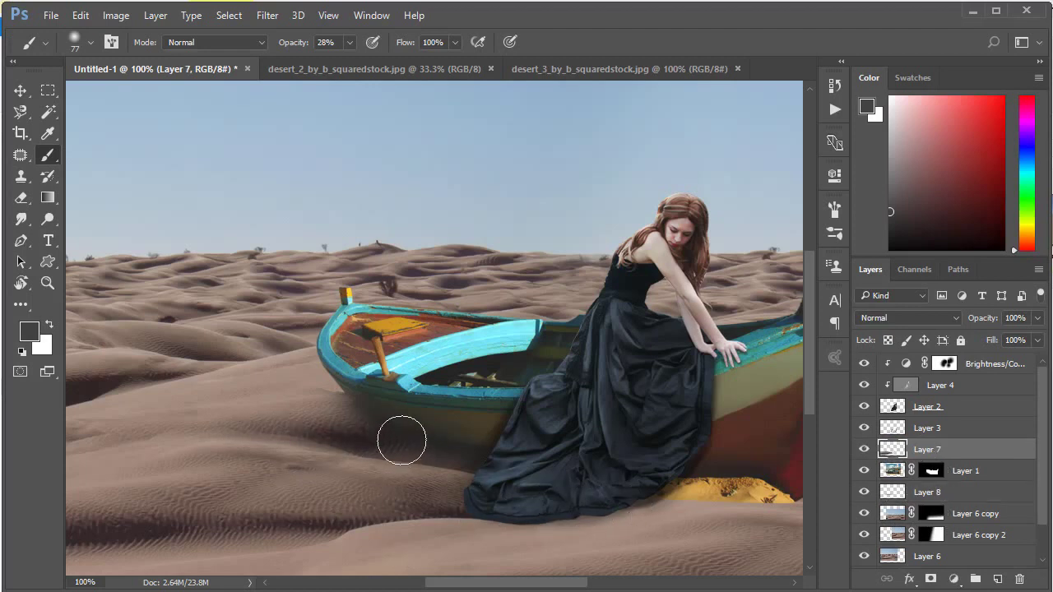
pyautogui.moveTo(400, 435); pyautogui.dragTo(341, 425)
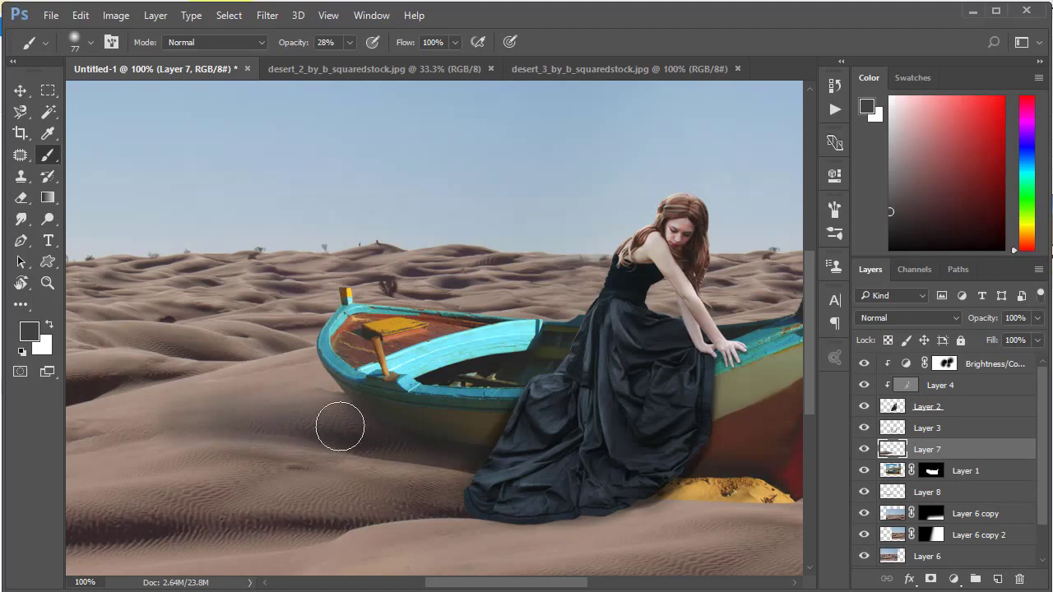
pyautogui.click(878, 314)
pyautogui.hotkey('ctrl', 'z')
pyautogui.scroll(-1, 960, 504)
pyautogui.hotkey('ctrl', 'z')
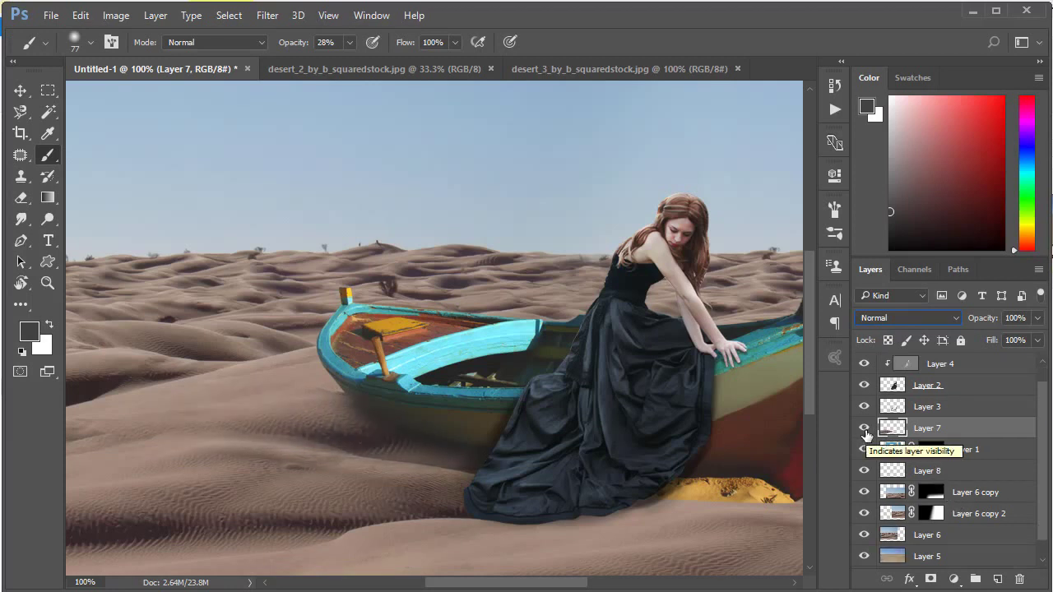
pyautogui.click(864, 428)
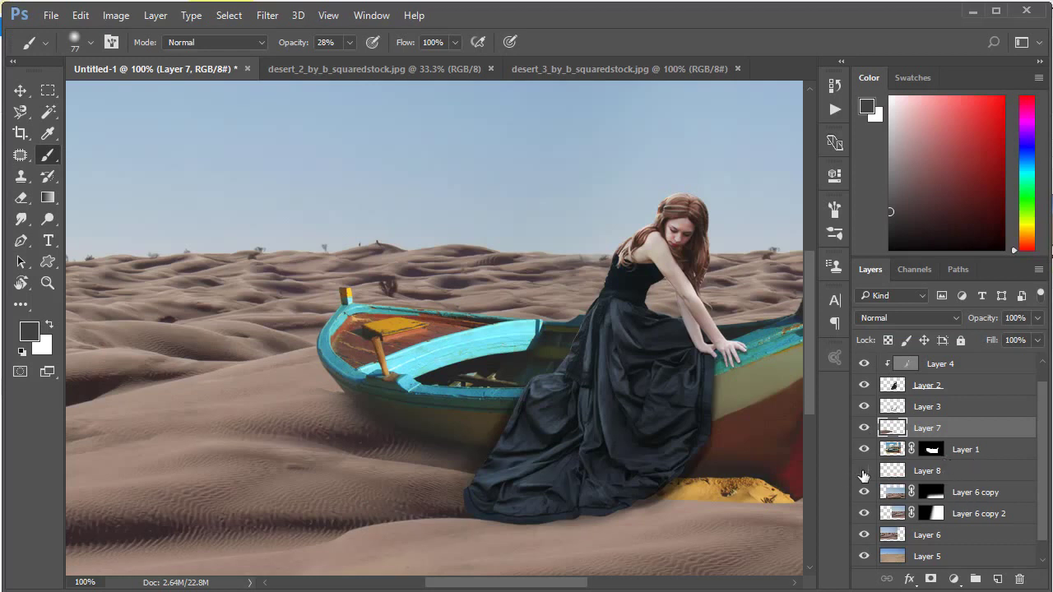
# Step: Set Layer 8 to Multiply and paint soft shadows under the boat's bow and dress hem
pyautogui.click(893, 472)
pyautogui.click(915, 317)
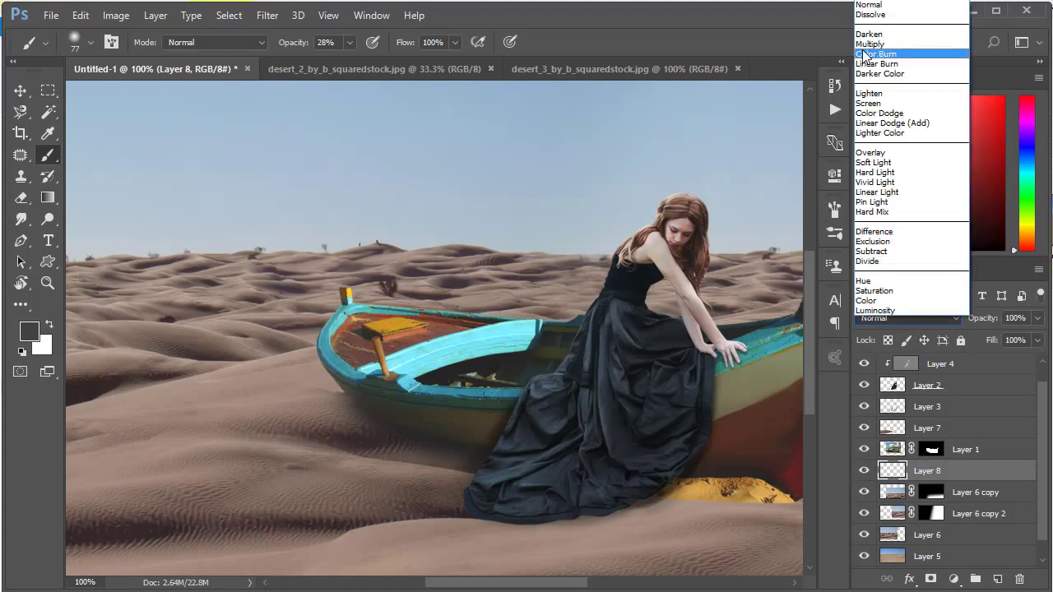
pyautogui.click(895, 54)
pyautogui.moveTo(319, 434)
pyautogui.mouseDown()
pyautogui.moveTo(376, 418)
pyautogui.moveTo(513, 442)
pyautogui.moveTo(280, 465)
pyautogui.mouseUp()
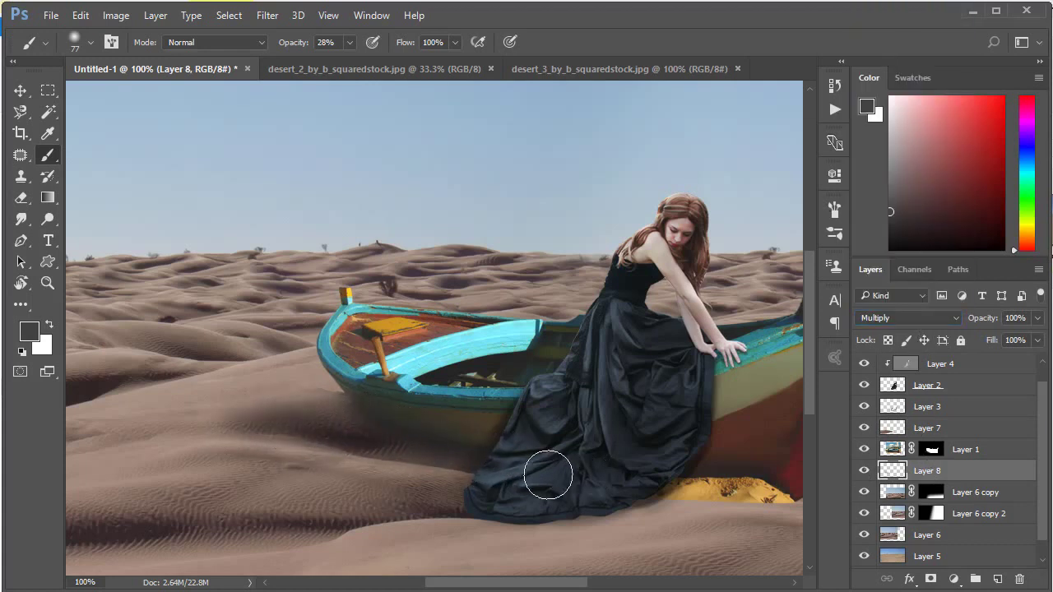
pyautogui.moveTo(548, 475); pyautogui.dragTo(390, 470)
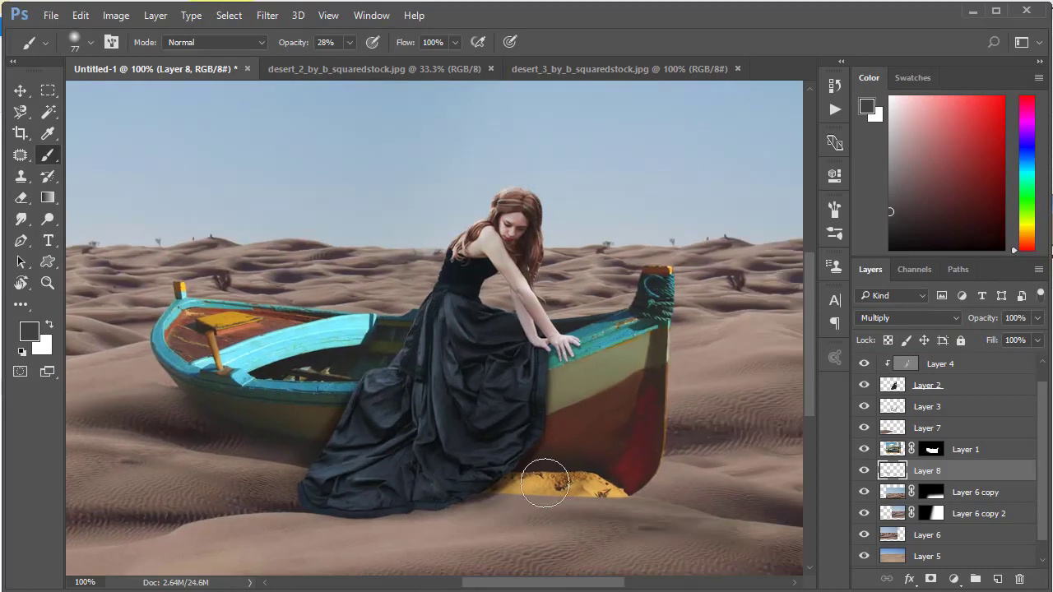
pyautogui.moveTo(541, 486)
pyautogui.mouseDown()
pyautogui.moveTo(460, 501)
pyautogui.moveTo(312, 501)
pyautogui.moveTo(377, 501)
pyautogui.mouseUp()
# Step: Try a 152 px shadow stroke below the left hem, then undo it
pyautogui.hotkey('ctrl', '-')
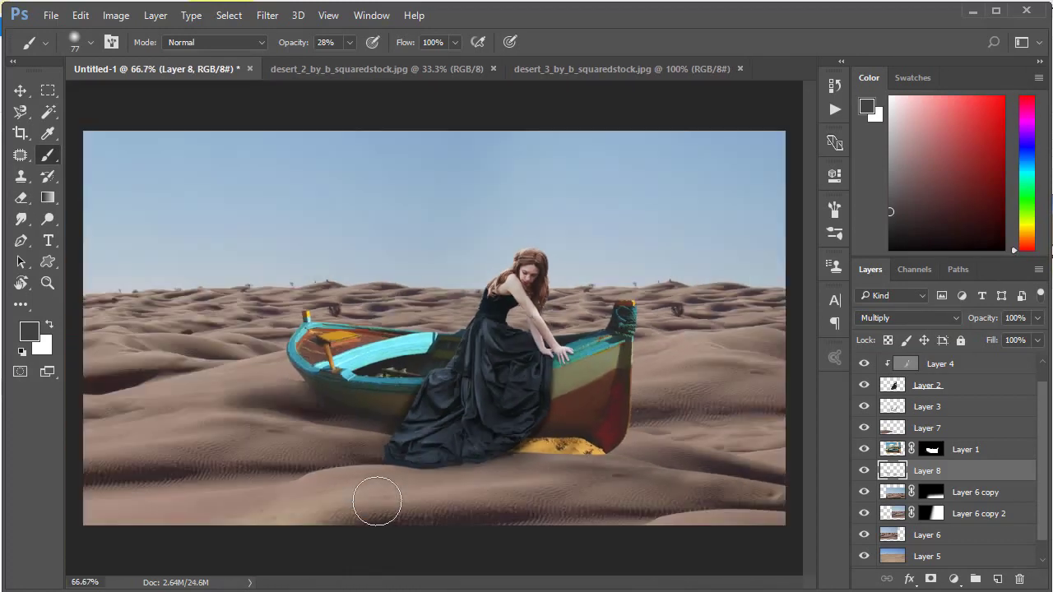
pyautogui.rightClick(501, 340)
pyautogui.moveTo(645, 383); pyautogui.dragTo(650, 382)
pyautogui.click(376, 447)
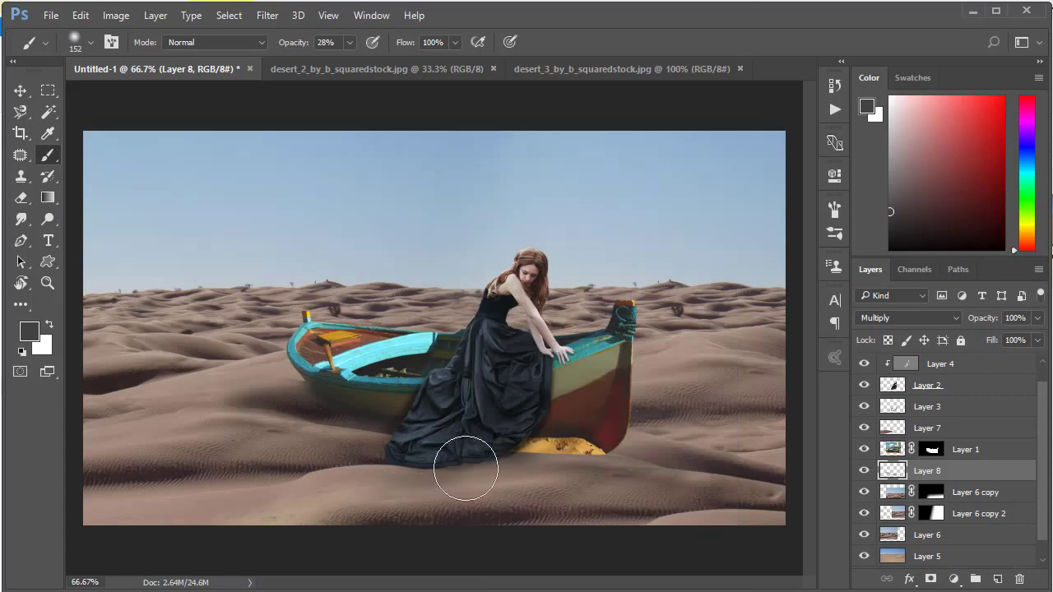
pyautogui.moveTo(360, 453)
pyautogui.mouseDown()
pyautogui.moveTo(400, 458)
pyautogui.moveTo(255, 514)
pyautogui.mouseUp()
pyautogui.hotkey('ctrl', 'z')
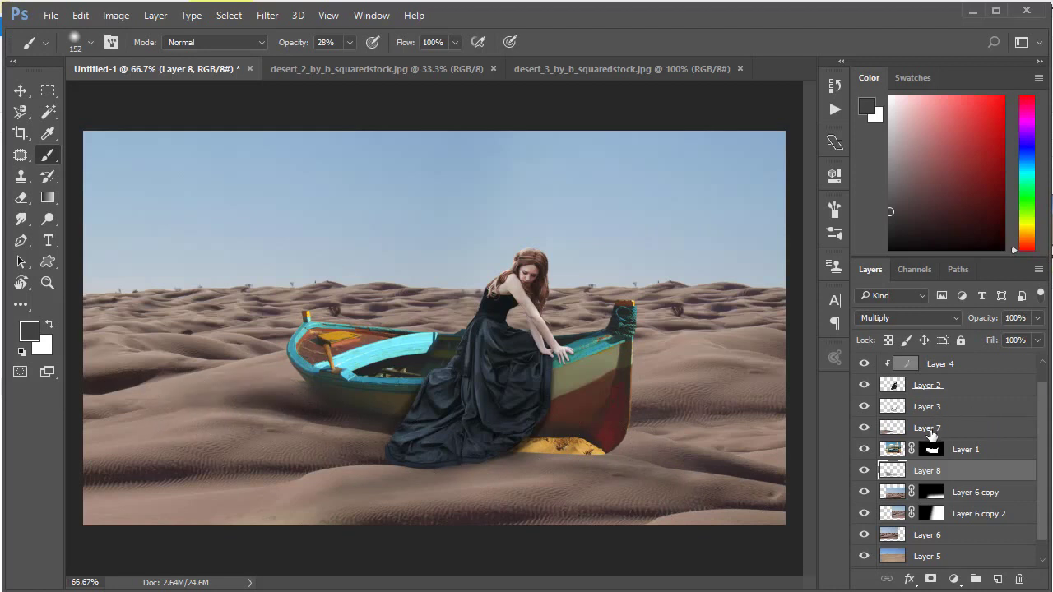
# Step: Add a new Multiply layer above Layer 7 and paint shadow on the sand left of the boat
pyautogui.click(929, 435)
pyautogui.click(997, 579)
pyautogui.click(946, 318)
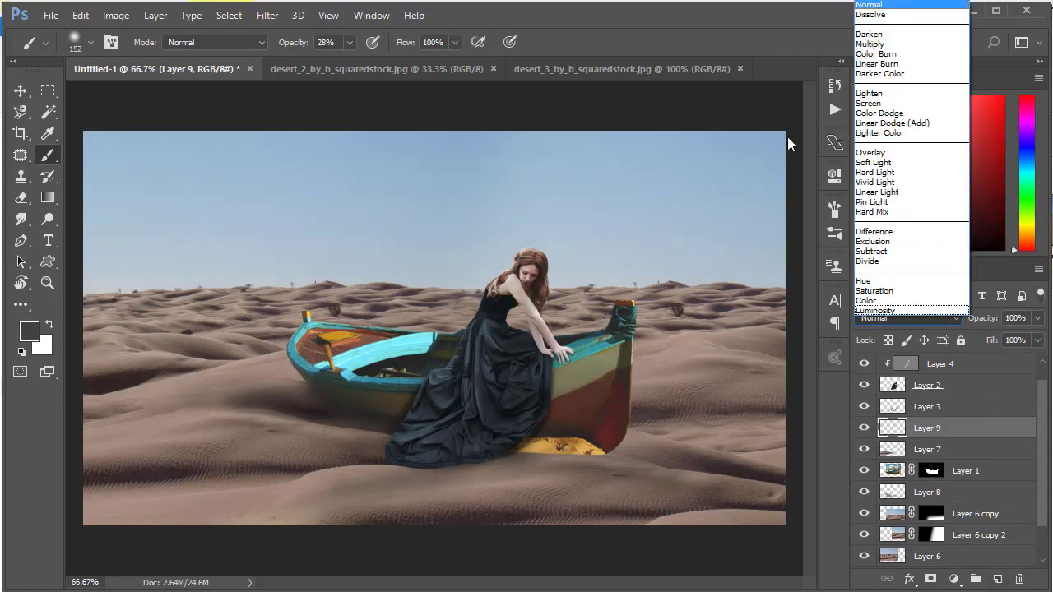
pyautogui.press('Down')
pyautogui.press('Down')
pyautogui.press('Down')
pyautogui.press('Return')
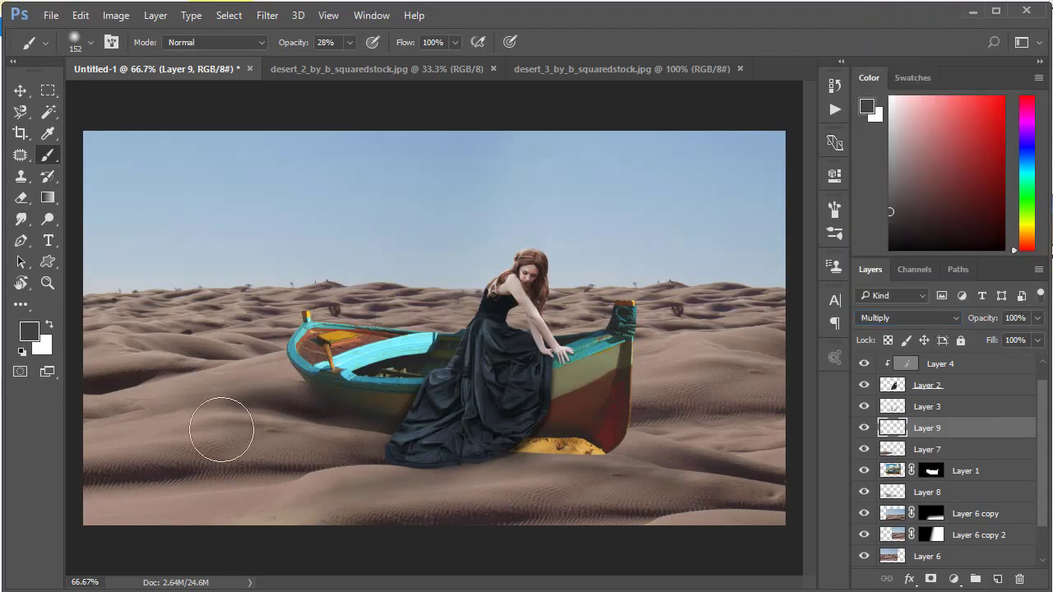
pyautogui.moveTo(221, 430)
pyautogui.mouseDown()
pyautogui.moveTo(287, 416)
pyautogui.moveTo(179, 423)
pyautogui.moveTo(412, 436)
pyautogui.mouseUp()
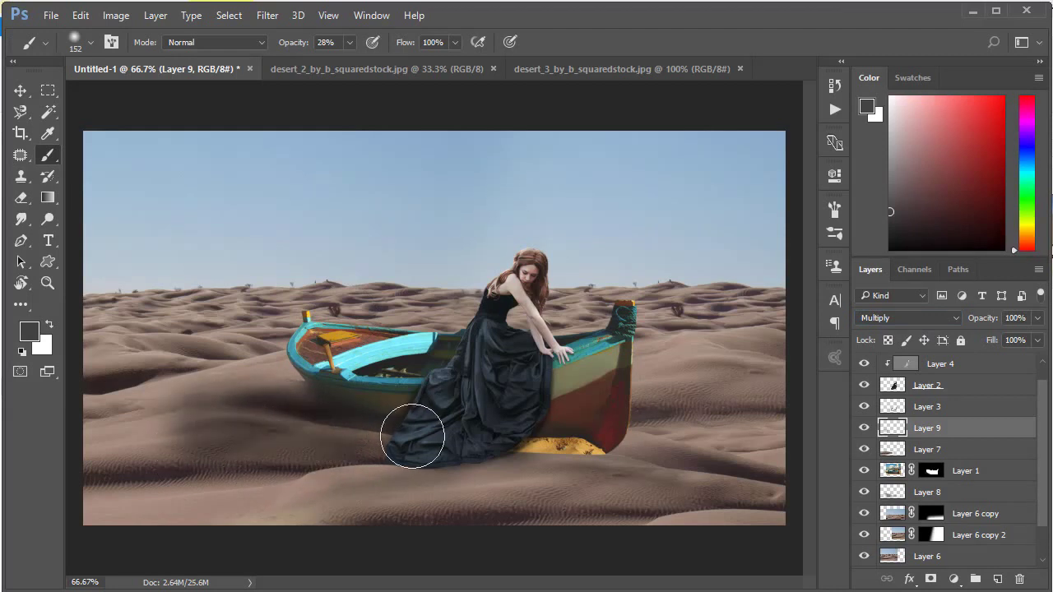
# Step: Trim that shadow with a 177 px Eraser beside the boat's lower-left hull
pyautogui.click(21, 197)
pyautogui.rightClick(346, 224)
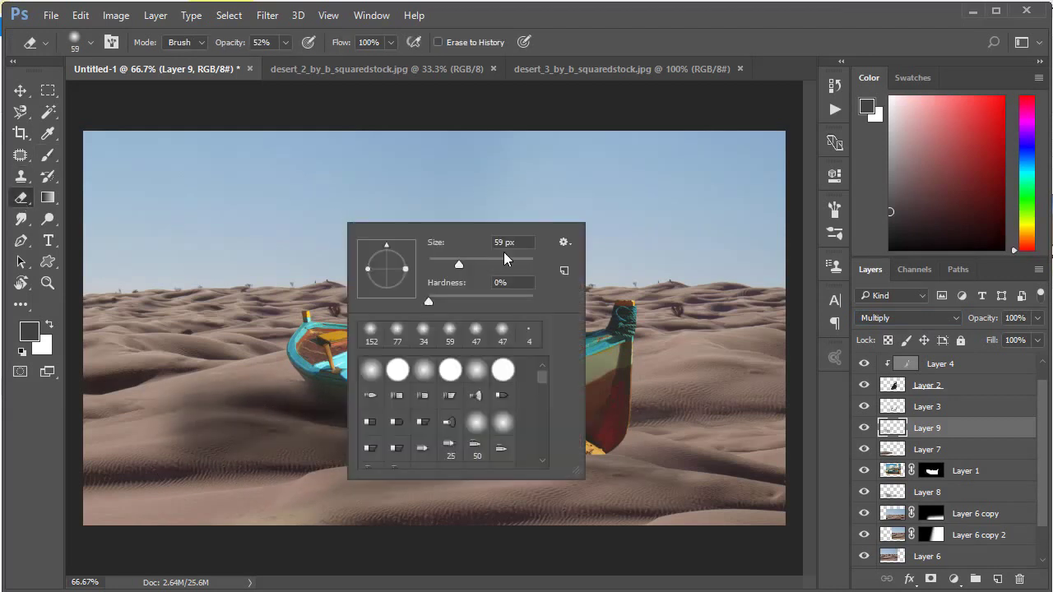
pyautogui.moveTo(504, 260); pyautogui.dragTo(527, 260)
pyautogui.press('Return')
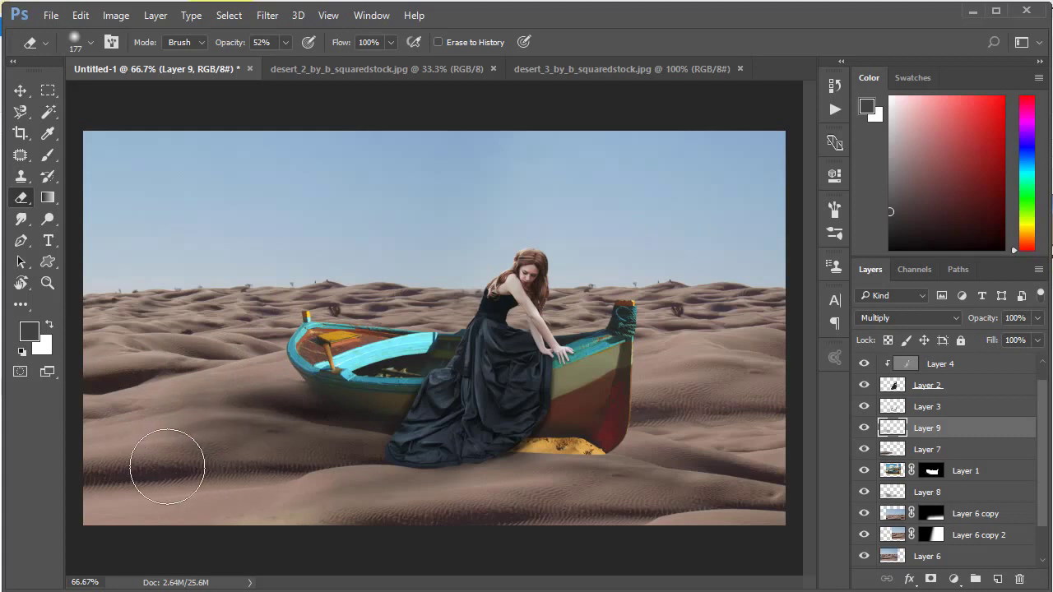
pyautogui.moveTo(366, 495); pyautogui.dragTo(228, 496)
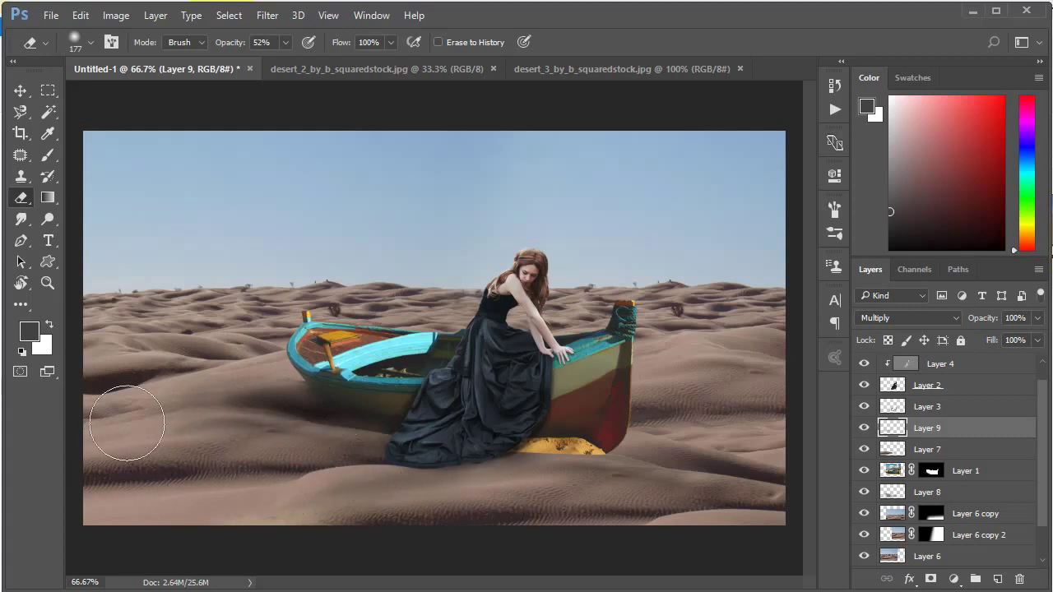
pyautogui.moveTo(235, 434); pyautogui.dragTo(329, 376)
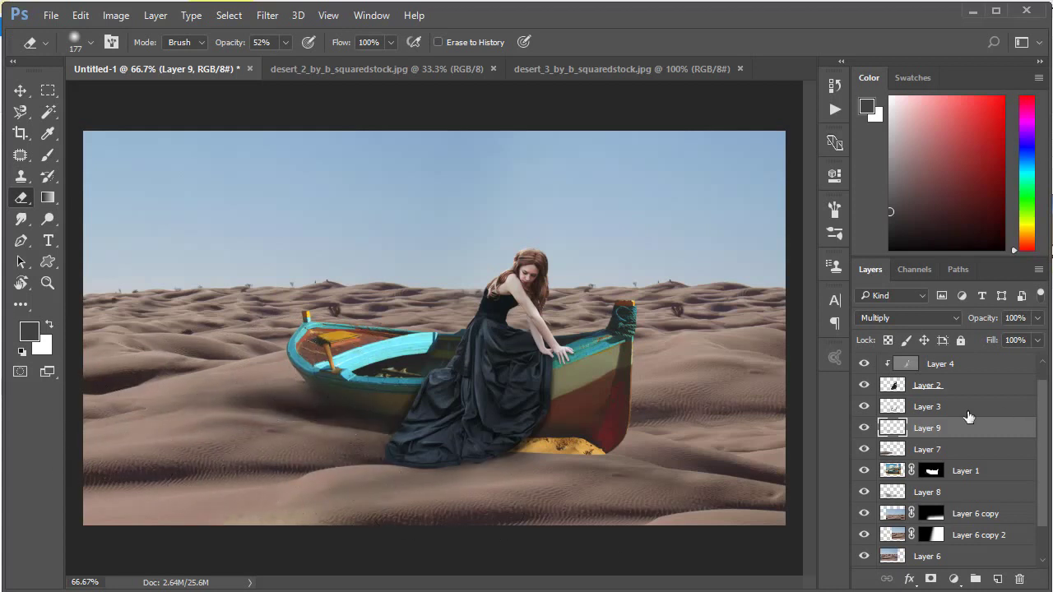
pyautogui.scroll(-1, 934, 492)
# Step: Lower Layer 8's opacity to 85%
pyautogui.click(974, 471)
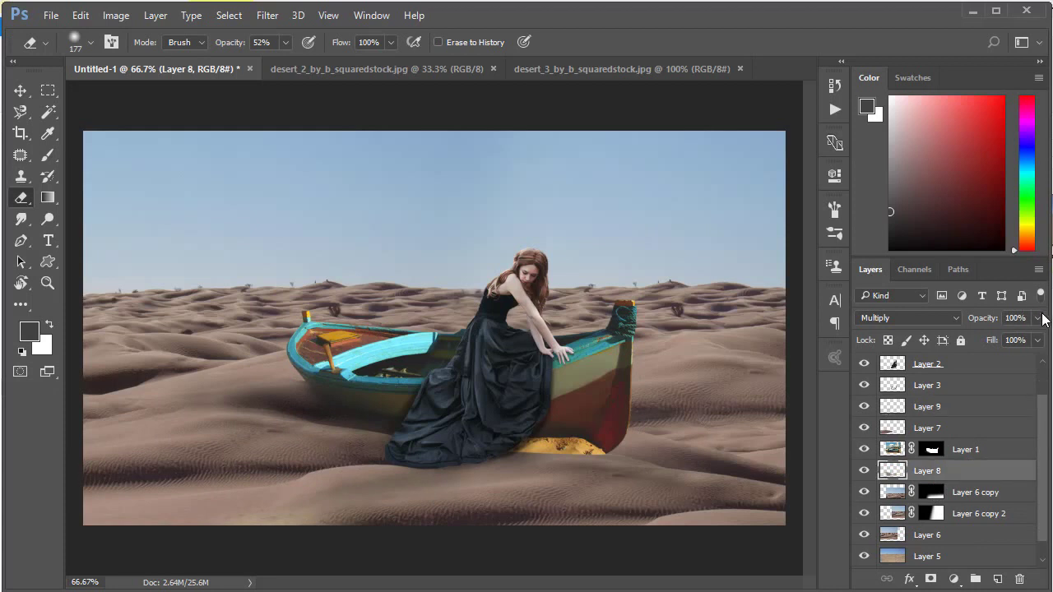
pyautogui.moveTo(1038, 318)
pyautogui.mouseDown()
pyautogui.moveTo(1014, 336)
pyautogui.moveTo(1025, 335)
pyautogui.mouseUp()
pyautogui.click(246, 373)
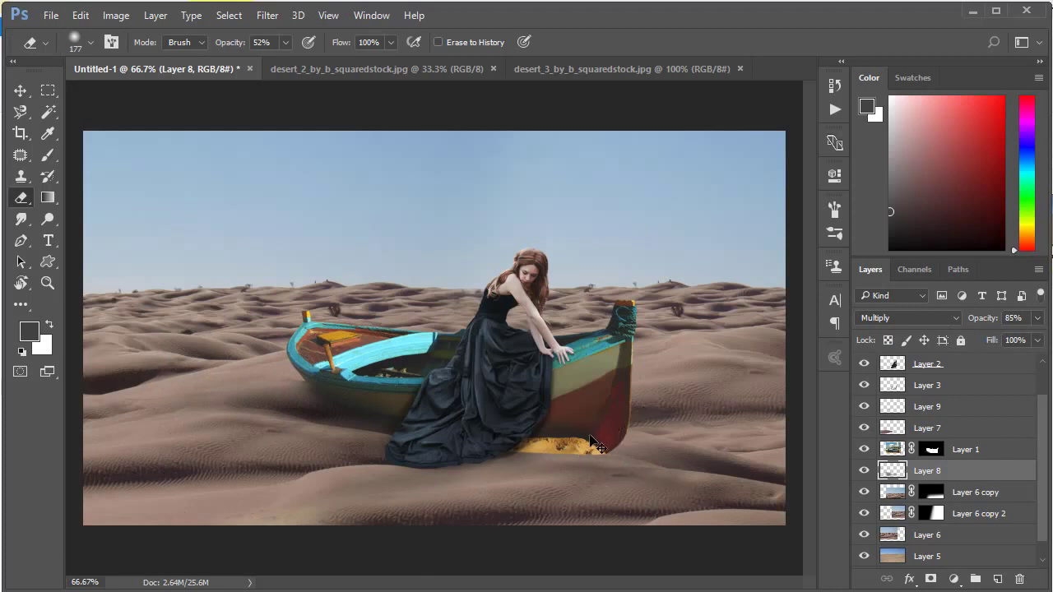
# Step: Paint black with a 47 px brush on Layer 1's mask to sink the lower hull into sand
pyautogui.click(936, 455)
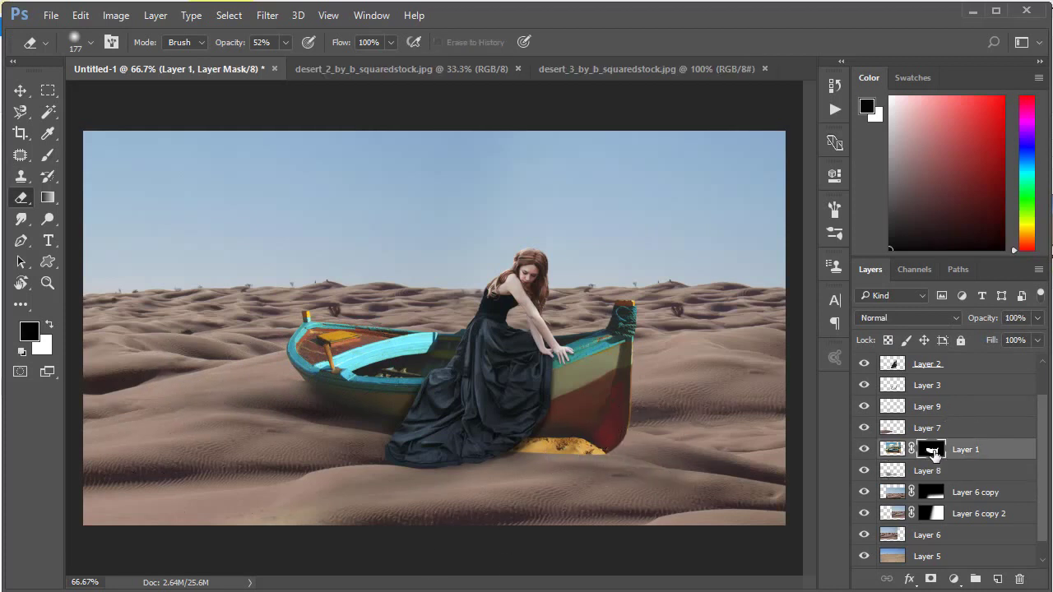
pyautogui.click(48, 154)
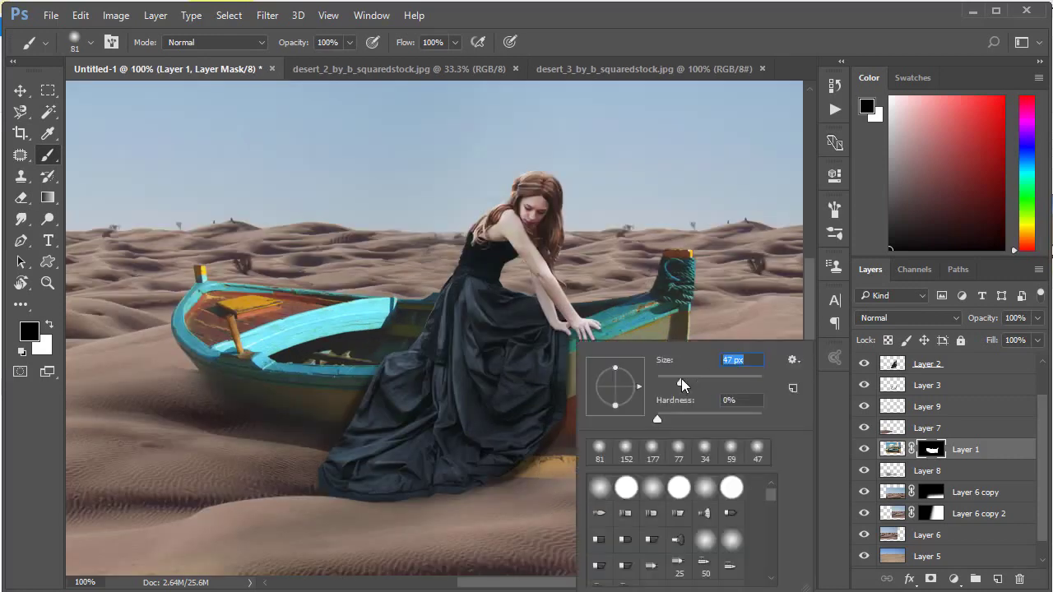
pyautogui.click(472, 460)
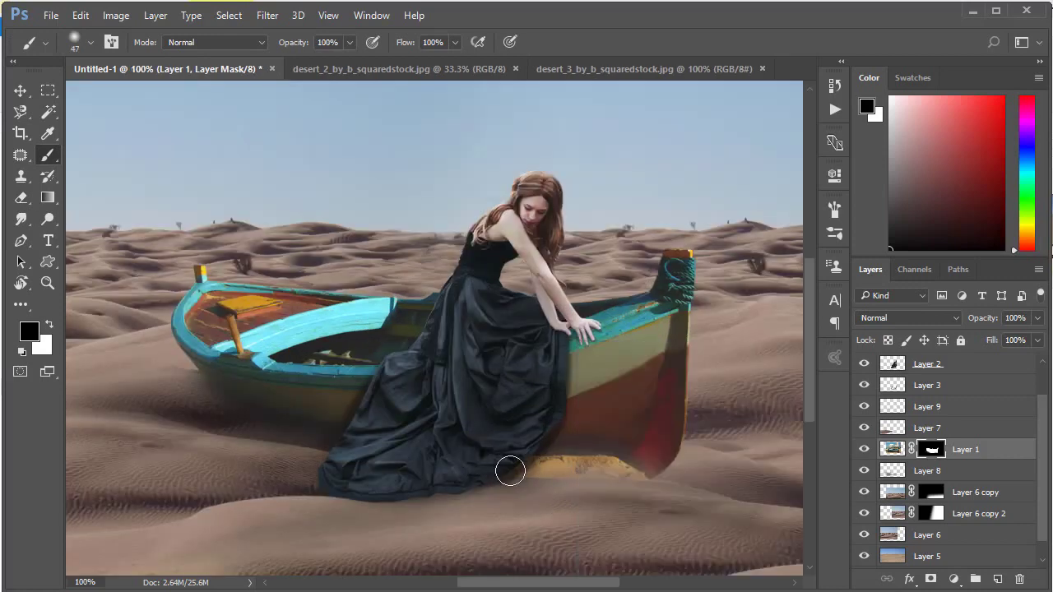
pyautogui.moveTo(507, 470)
pyautogui.mouseDown()
pyautogui.moveTo(630, 480)
pyautogui.moveTo(567, 474)
pyautogui.moveTo(585, 488)
pyautogui.mouseUp()
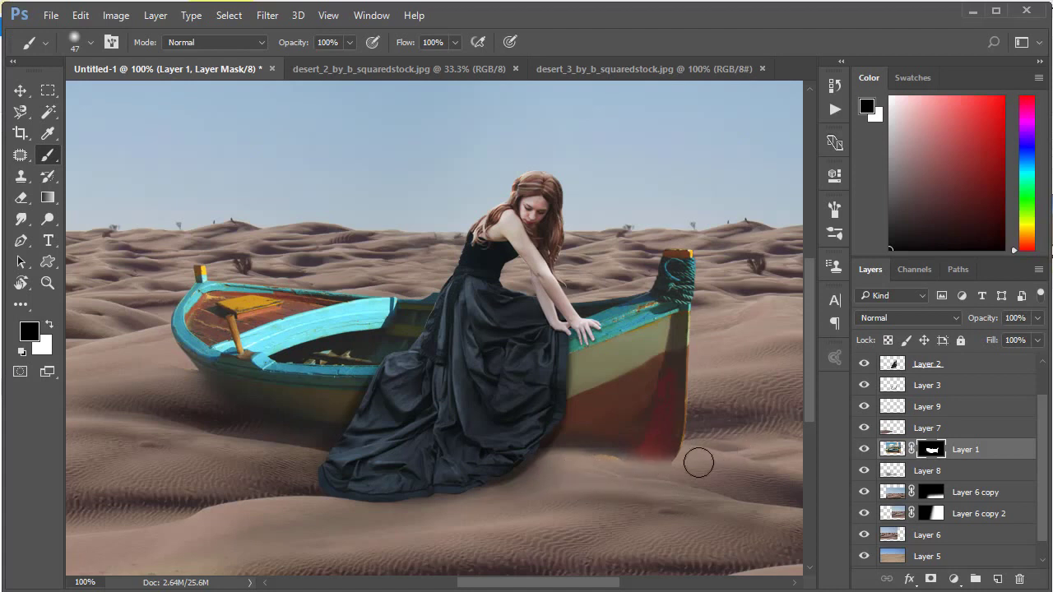
pyautogui.moveTo(699, 460); pyautogui.dragTo(661, 479)
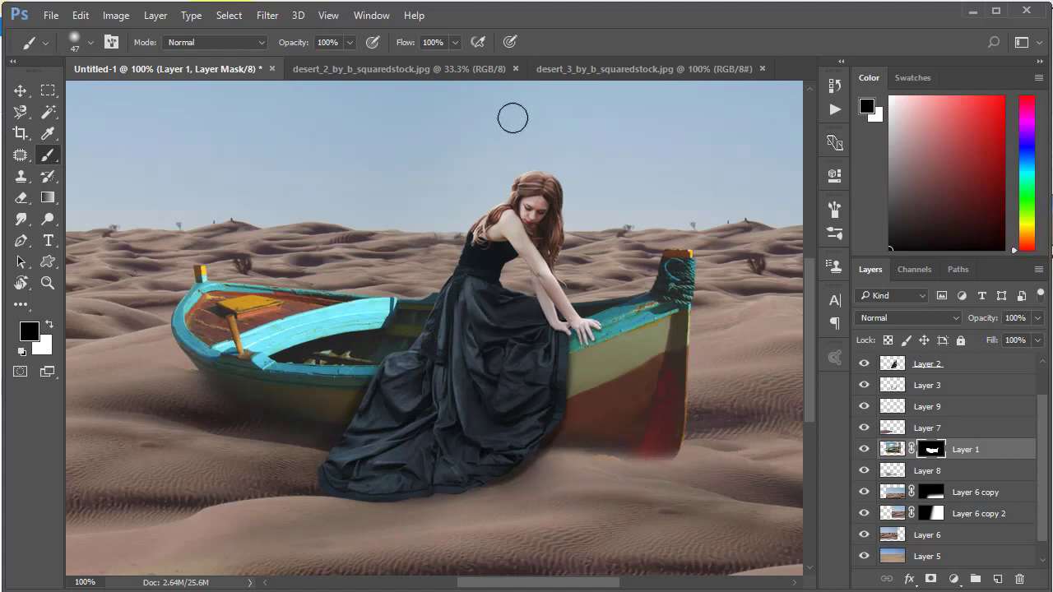
# Step: Bring desert_3_by_b_squaredstock.jpg into the composite on the right at 50% opacity
pyautogui.click(613, 72)
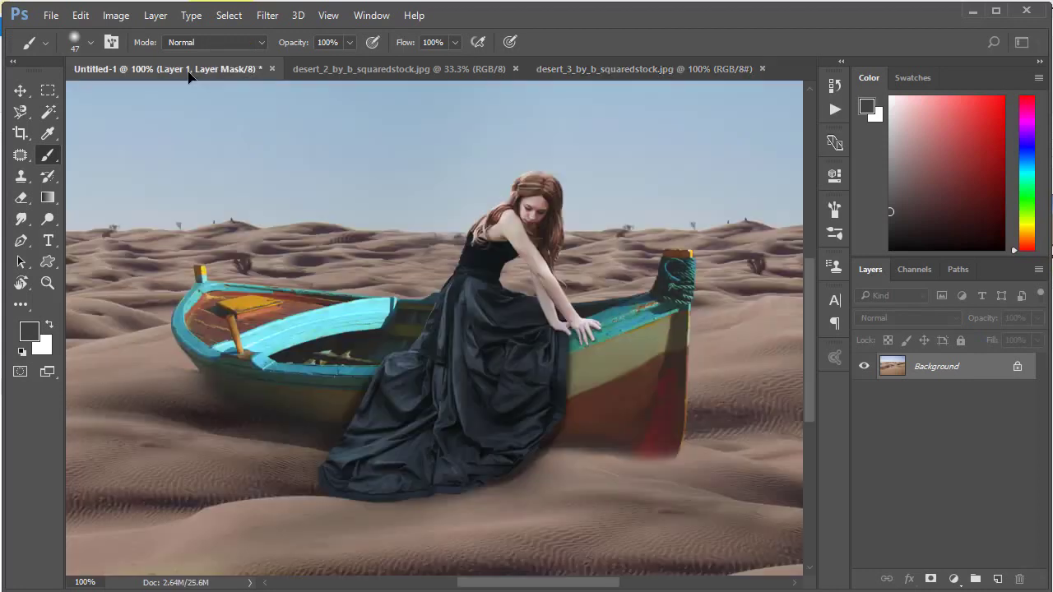
pyautogui.moveTo(518, 387); pyautogui.dragTo(594, 387)
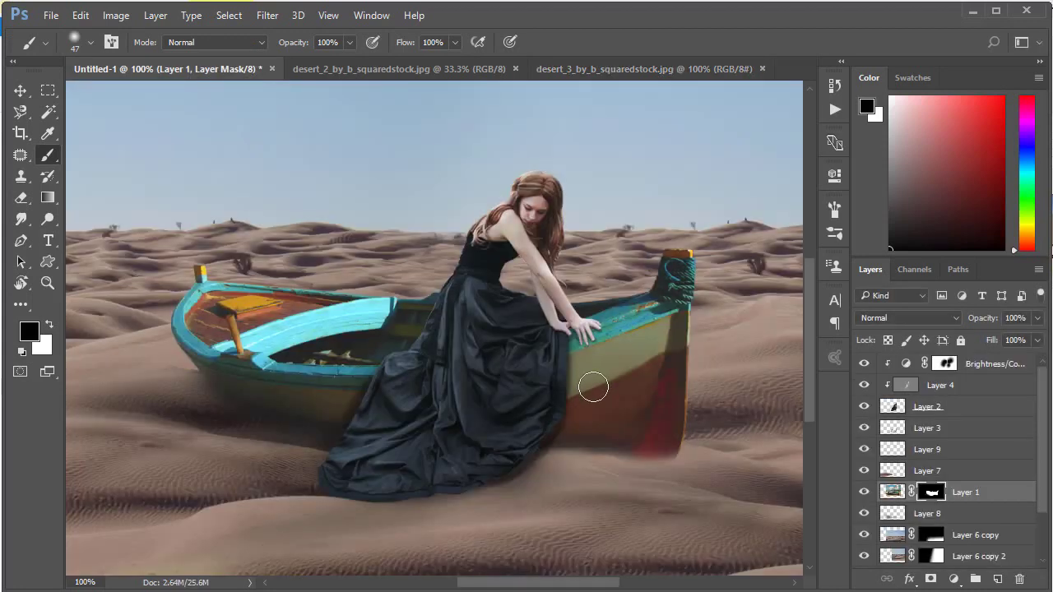
pyautogui.click(633, 71)
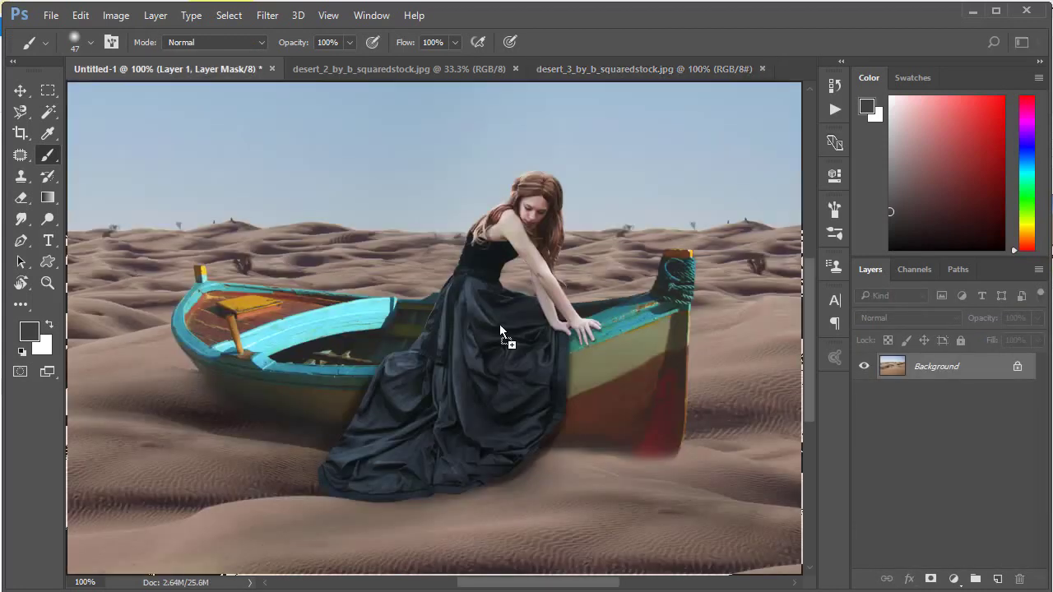
pyautogui.moveTo(168, 71); pyautogui.dragTo(500, 324)
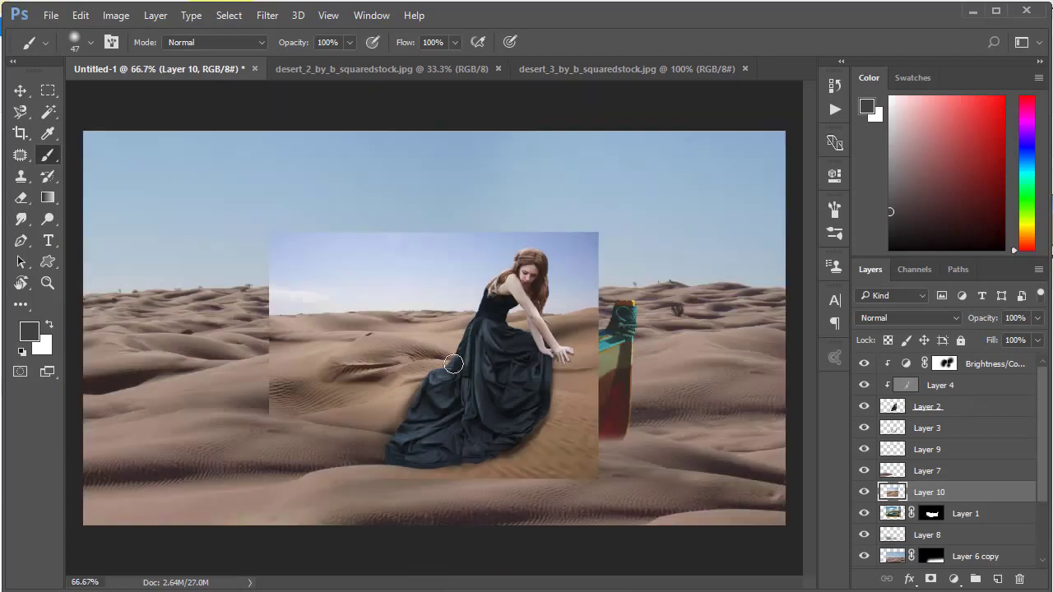
pyautogui.moveTo(374, 373); pyautogui.dragTo(649, 417)
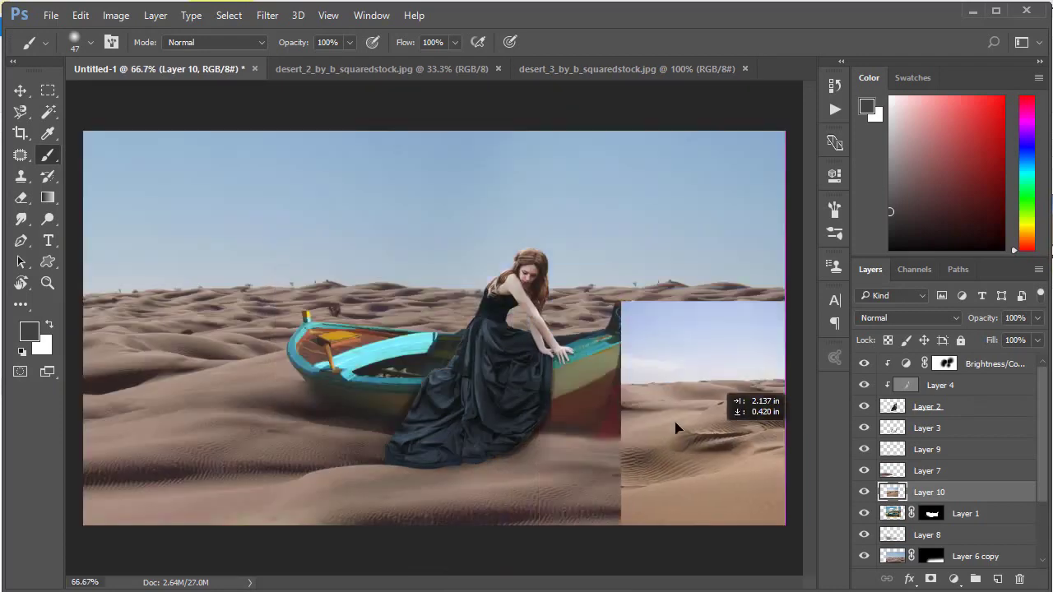
pyautogui.press('v')
pyautogui.press('5')
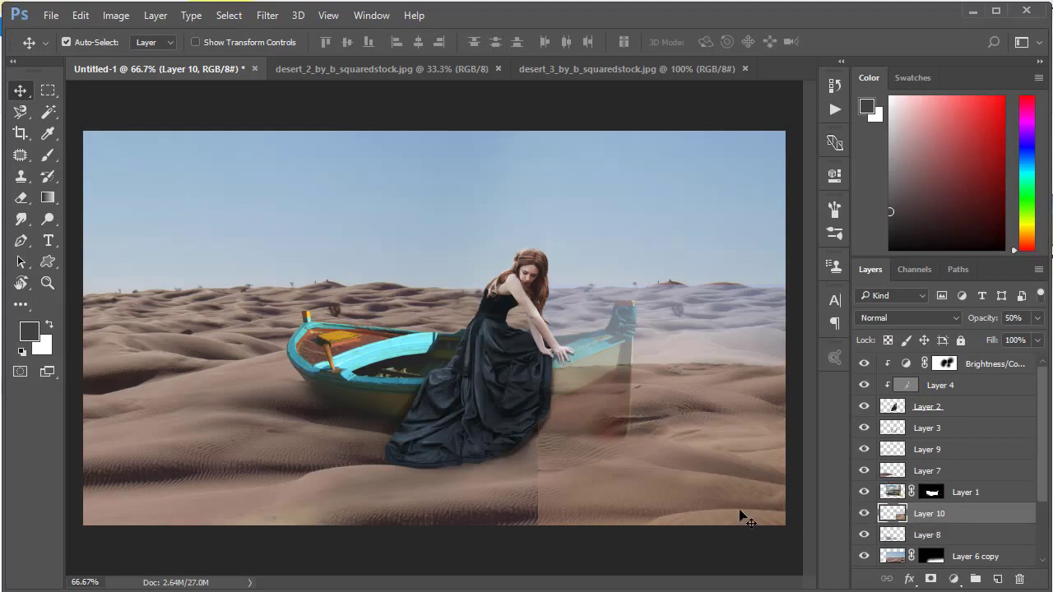
# Step: Place Layer 10 beneath Layer 1 at full opacity, tilt it about 4°, and nudge it lower-left
pyautogui.moveTo(967, 499); pyautogui.dragTo(967, 525)
pyautogui.press('0')
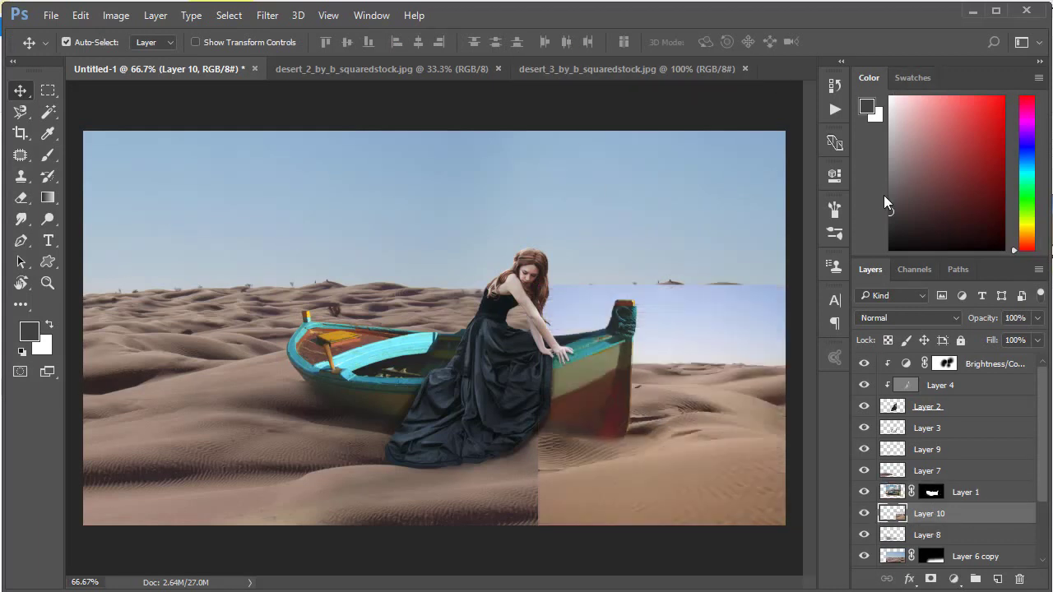
pyautogui.moveTo(636, 459)
pyautogui.mouseDown()
pyautogui.moveTo(574, 479)
pyautogui.moveTo(633, 492)
pyautogui.moveTo(631, 475)
pyautogui.mouseUp()
pyautogui.hotkey('ctrl', 't')
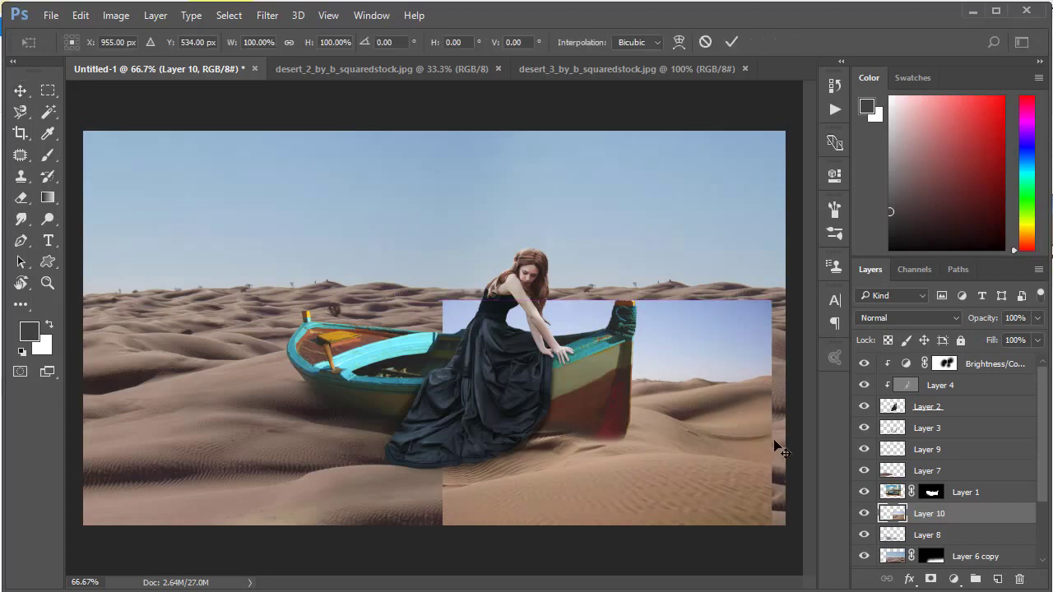
pyautogui.moveTo(773, 426); pyautogui.dragTo(778, 448)
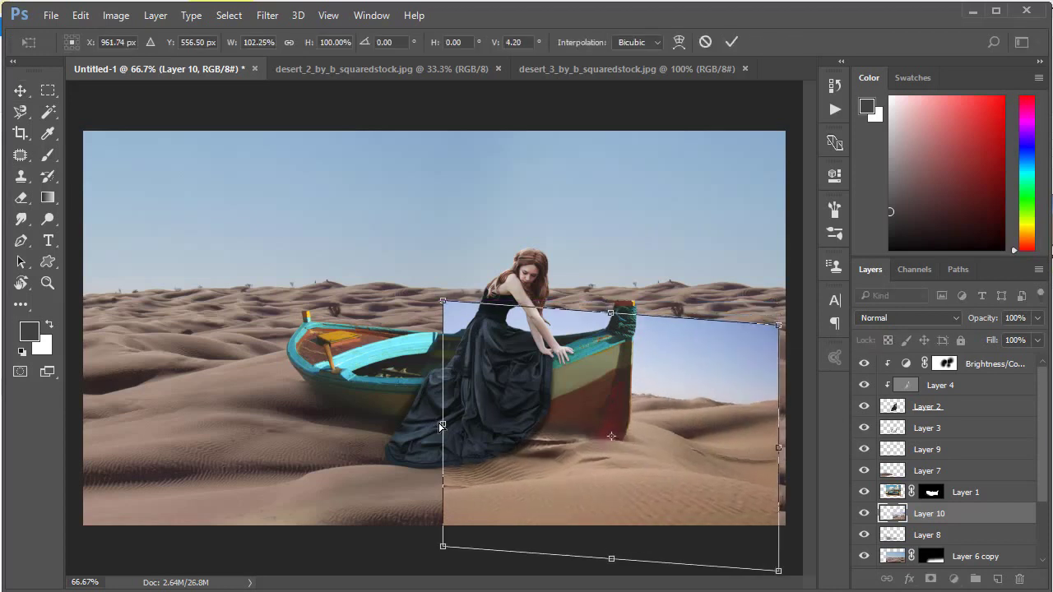
pyautogui.press('Return')
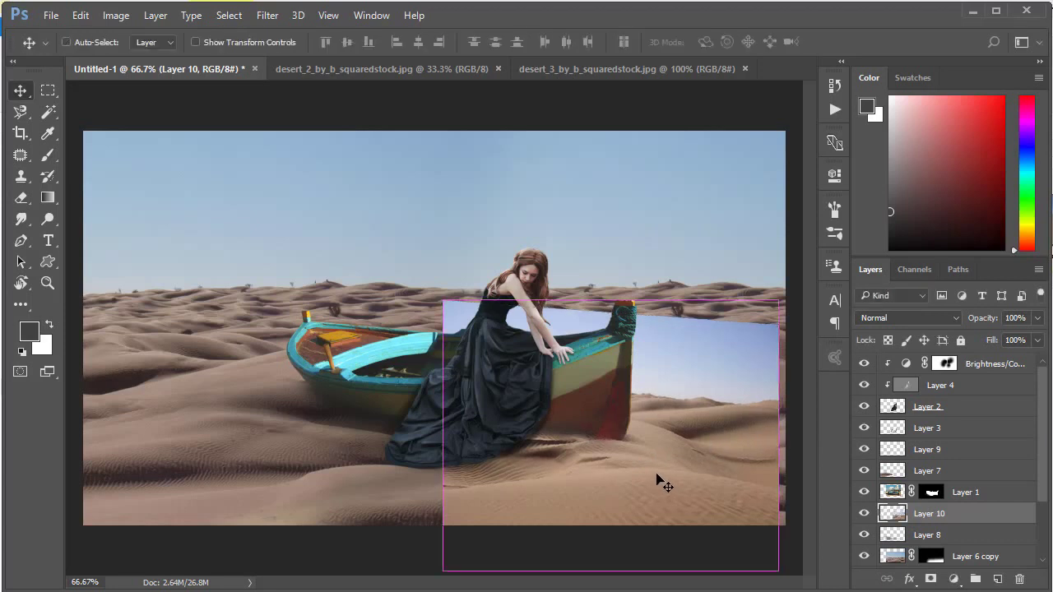
pyautogui.moveTo(656, 487); pyautogui.dragTo(652, 488)
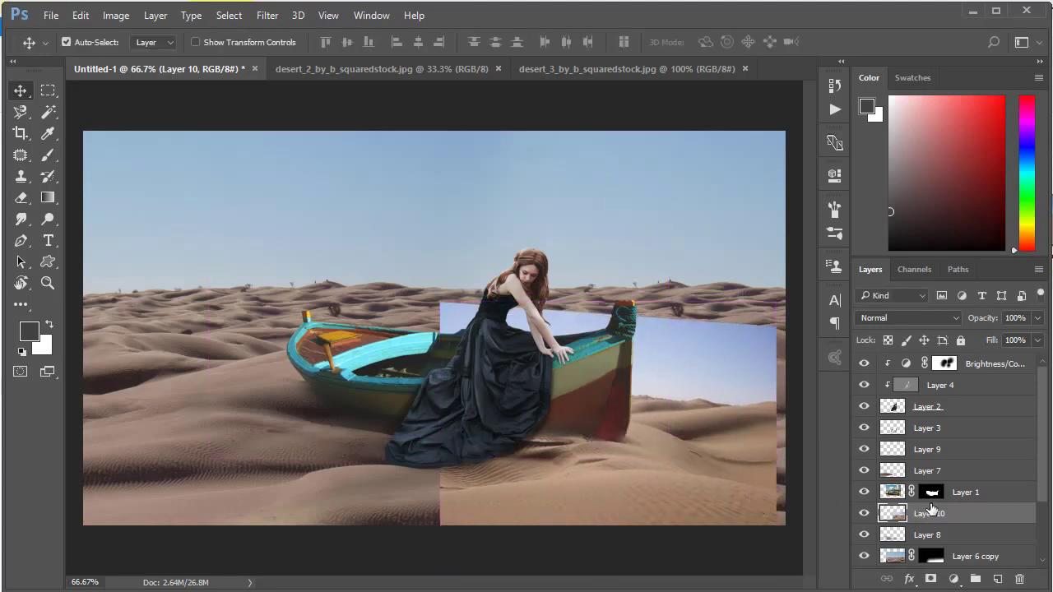
# Step: Add a mask to Layer 10 and drag black-to-transparent gradients across its left, top and right edges
pyautogui.click(930, 580)
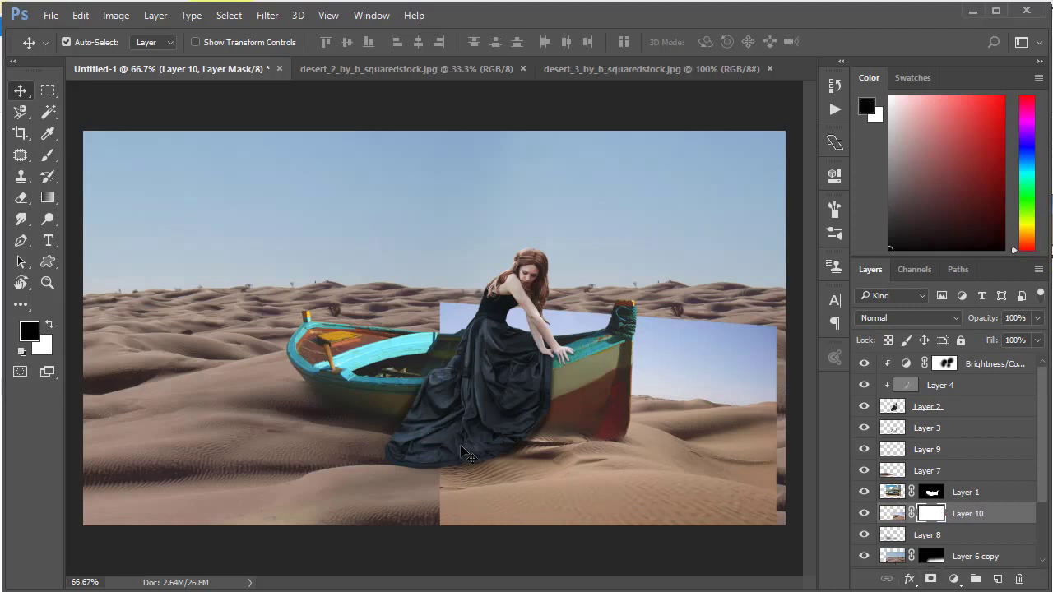
pyautogui.click(48, 198)
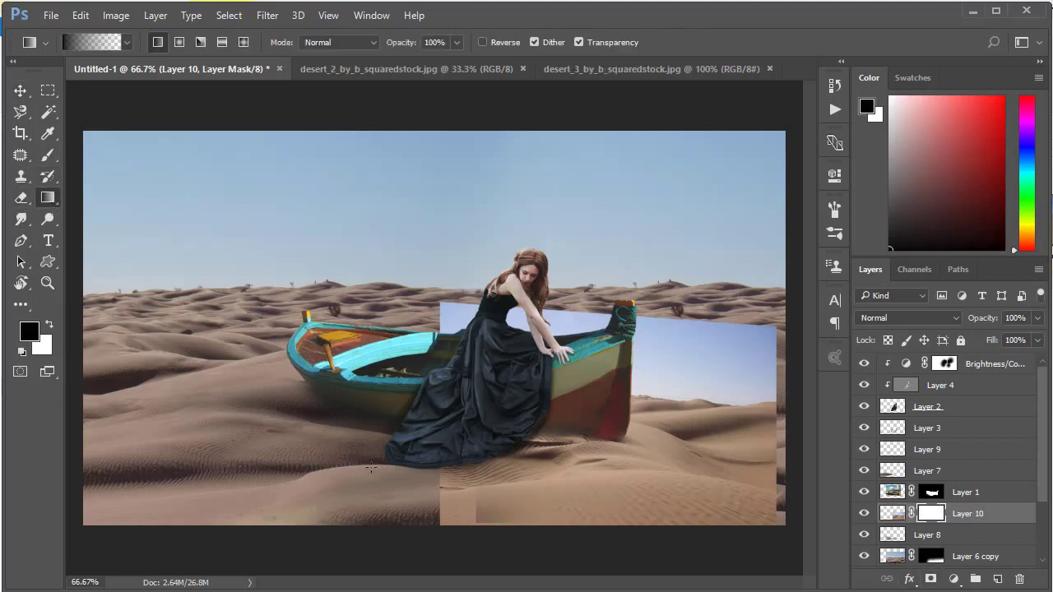
pyautogui.moveTo(304, 403); pyautogui.dragTo(617, 538)
pyautogui.moveTo(490, 541); pyautogui.dragTo(413, 541)
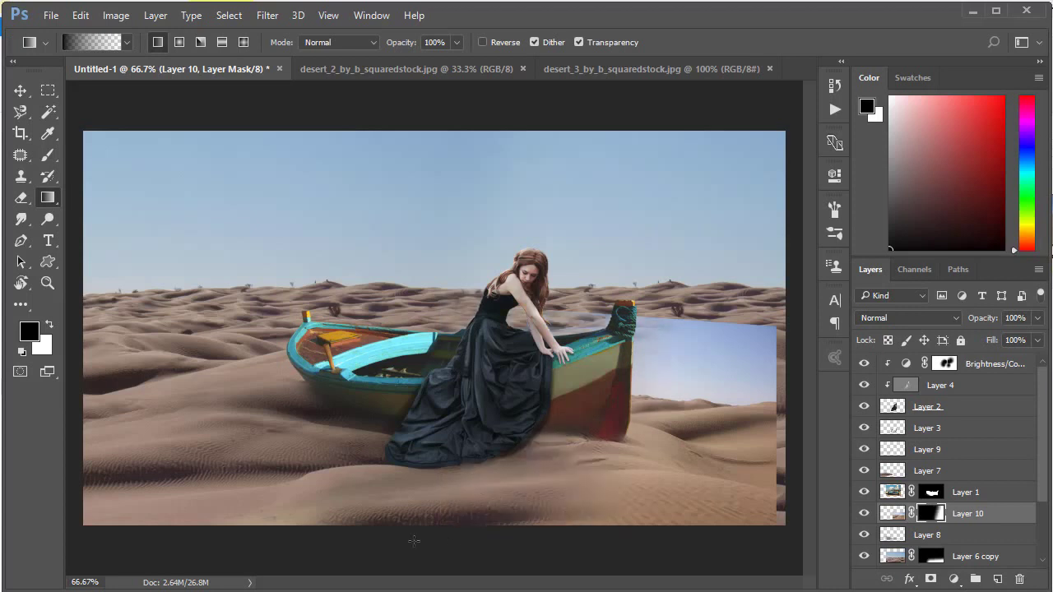
pyautogui.moveTo(691, 352); pyautogui.dragTo(676, 341)
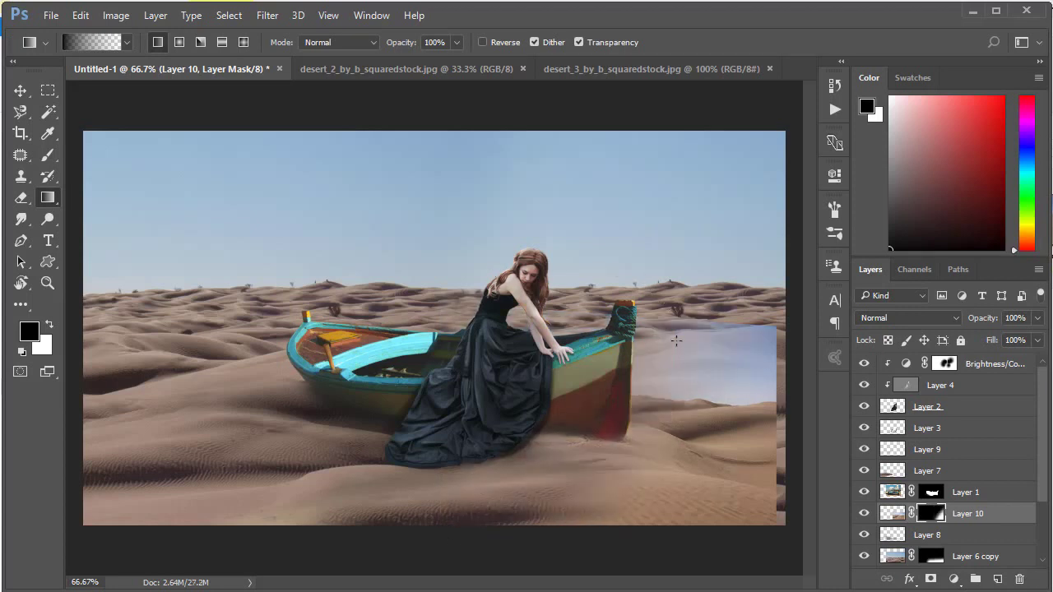
pyautogui.moveTo(726, 295); pyautogui.dragTo(720, 428)
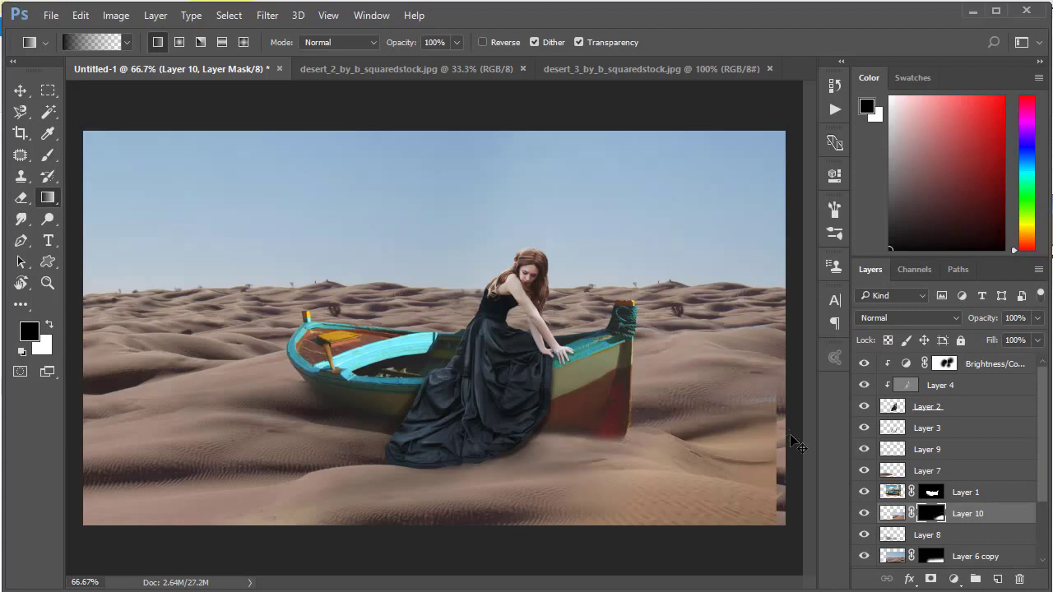
pyautogui.hotkey('ctrl', 'z')
pyautogui.moveTo(751, 482); pyautogui.dragTo(789, 436)
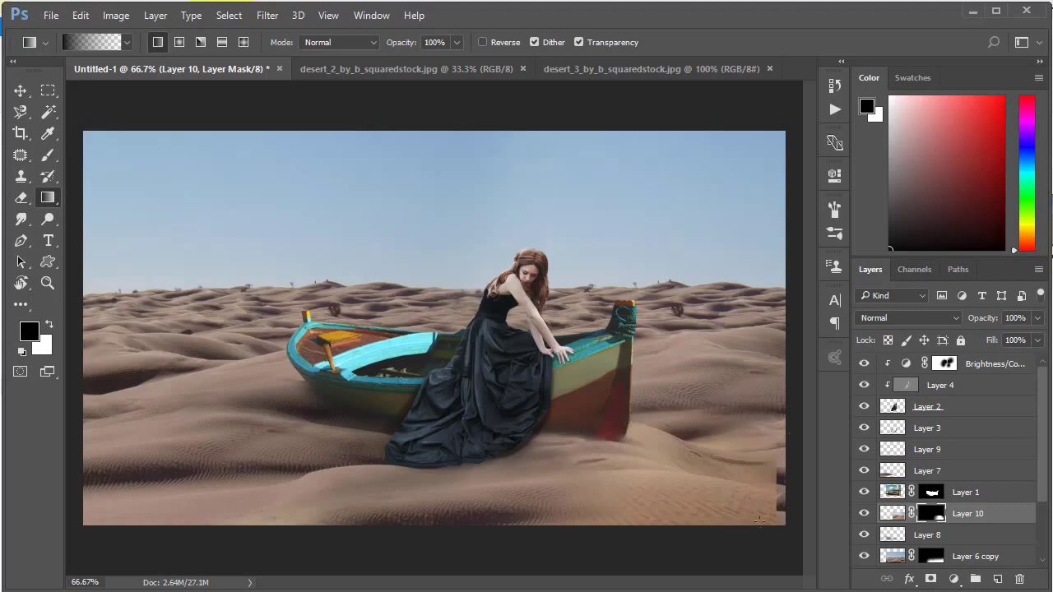
pyautogui.moveTo(665, 559); pyautogui.dragTo(693, 547)
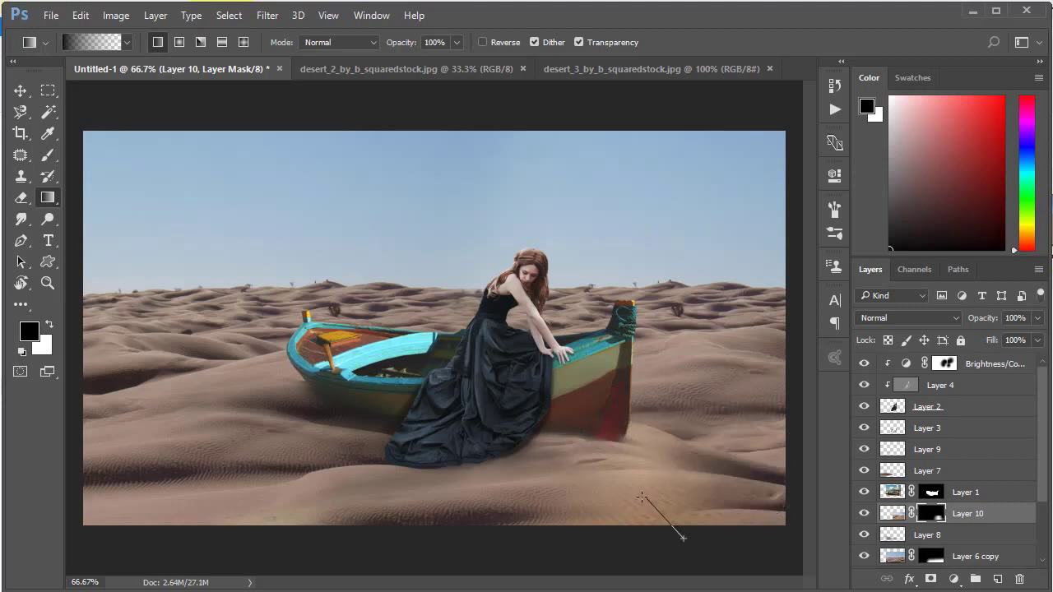
pyautogui.moveTo(643, 497); pyautogui.dragTo(683, 538)
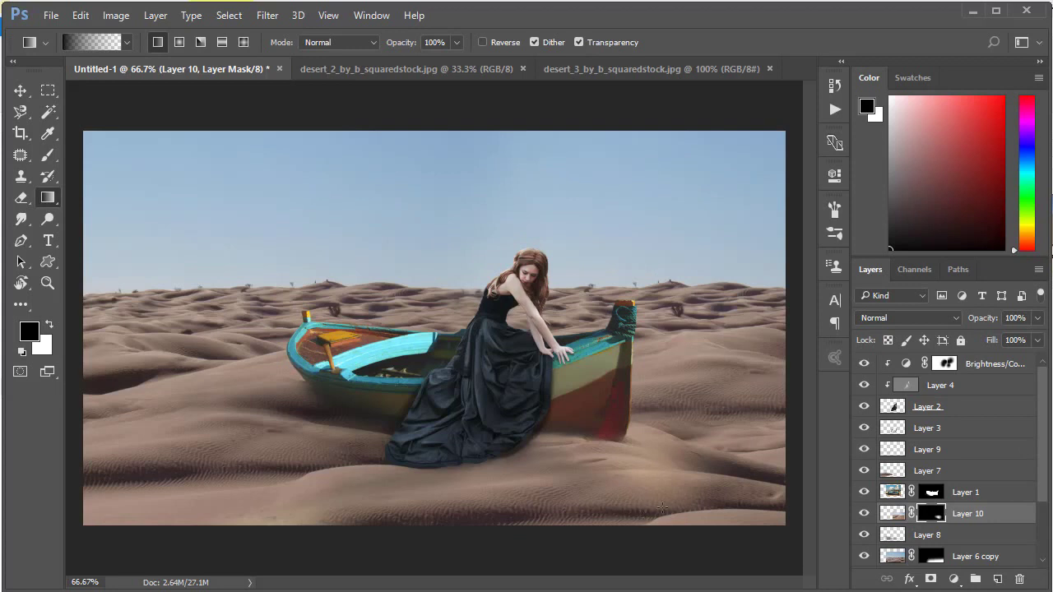
pyautogui.moveTo(644, 471); pyautogui.dragTo(654, 470)
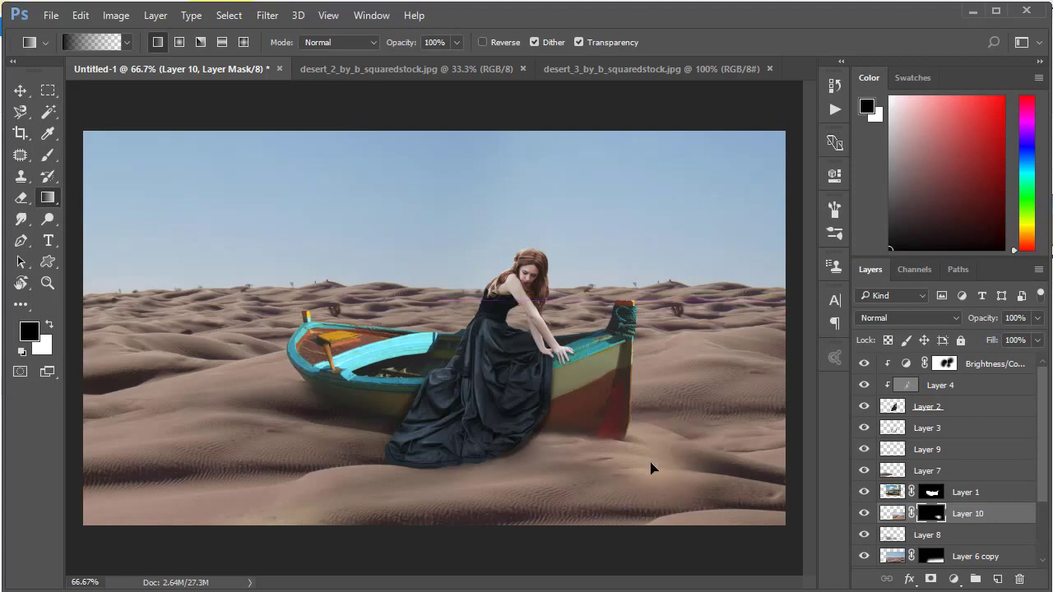
pyautogui.click(893, 513)
# Step: Darken Layer 10 with Curves, pulling the midtones down and the black point to input 14
pyautogui.hotkey('ctrl', 'm')
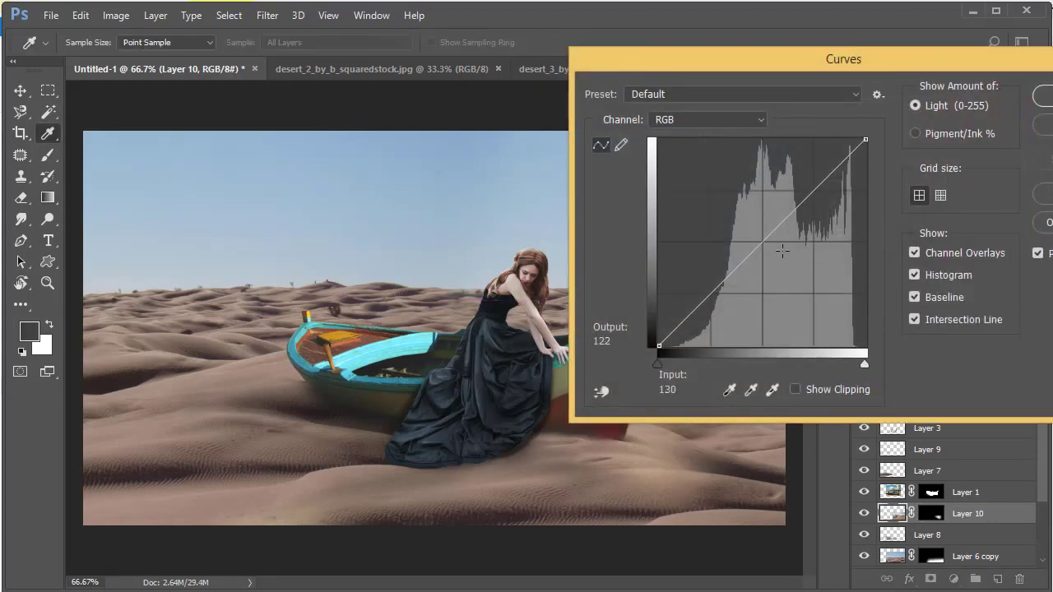
pyautogui.moveTo(756, 248)
pyautogui.mouseDown()
pyautogui.moveTo(784, 251)
pyautogui.moveTo(773, 248)
pyautogui.mouseUp()
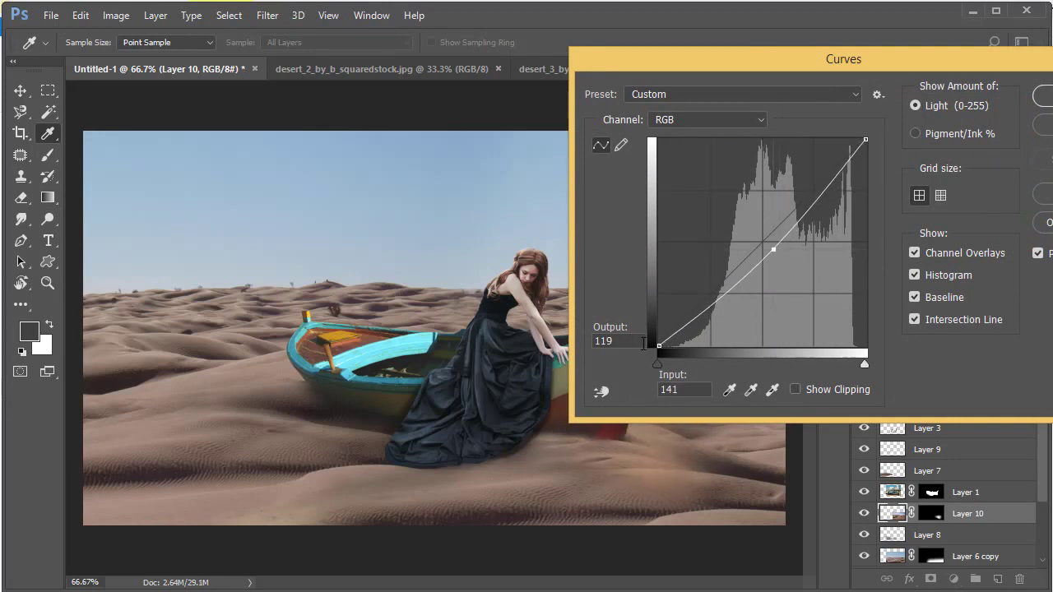
pyautogui.moveTo(660, 346); pyautogui.dragTo(670, 345)
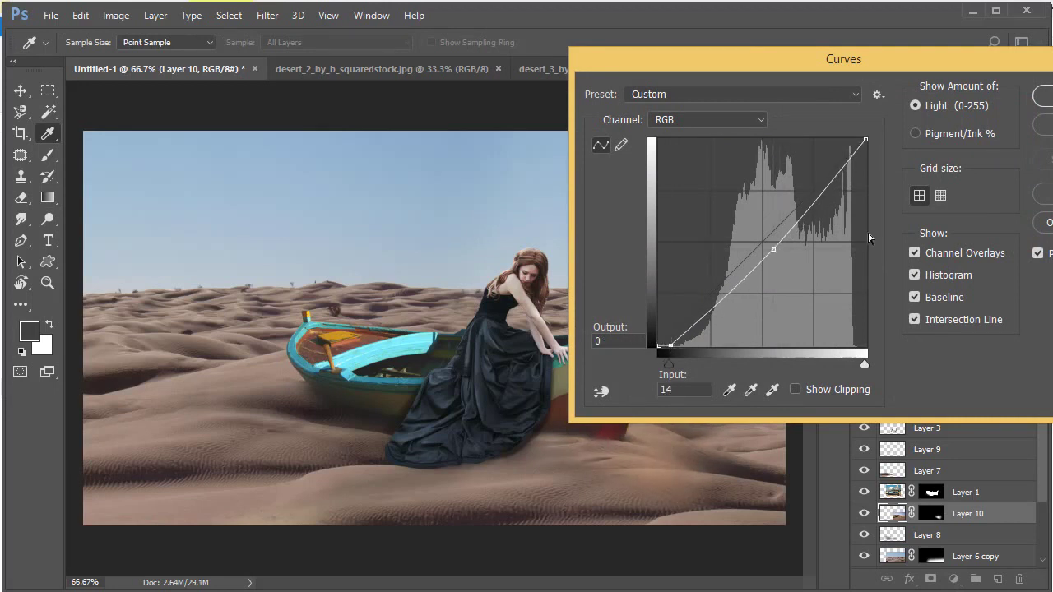
pyautogui.press('Return')
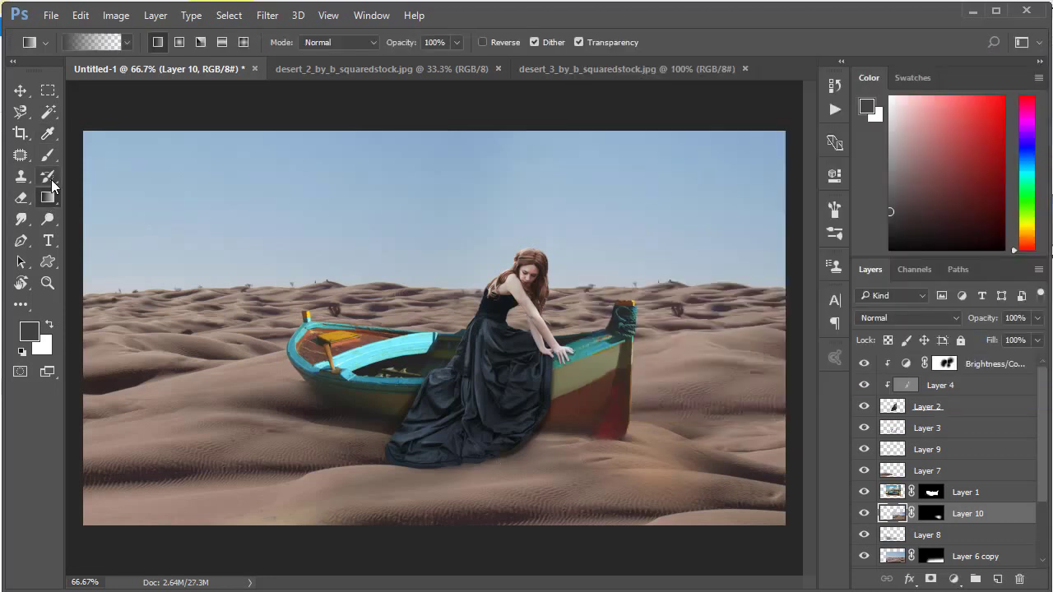
pyautogui.click(48, 154)
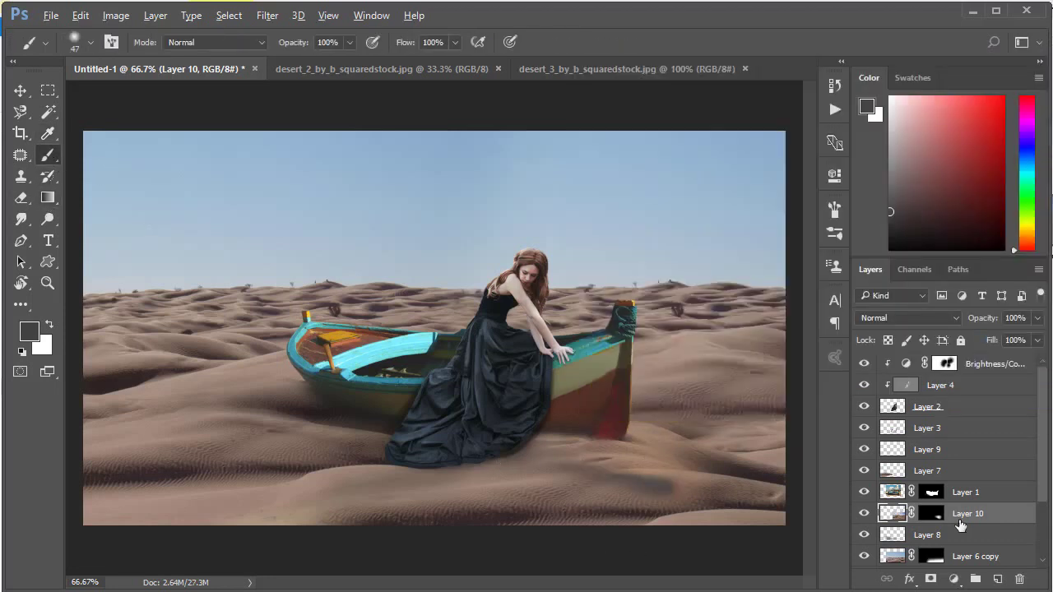
# Step: Reset colours to black and white and zoom in on the boat and dress
pyautogui.click(931, 513)
pyautogui.press('d')
pyautogui.rightClick(496, 464)
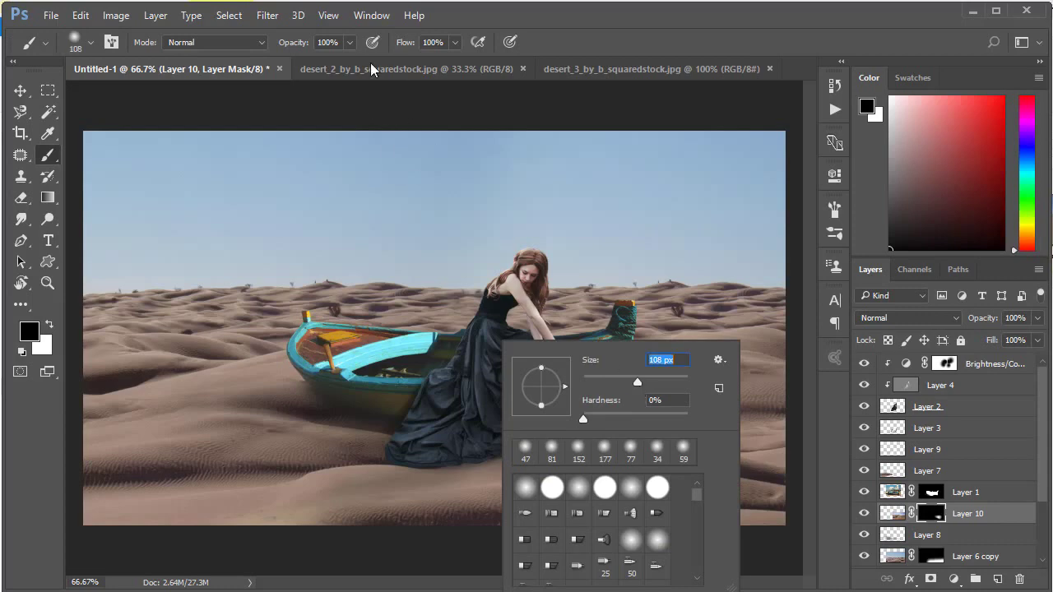
pyautogui.press('Return')
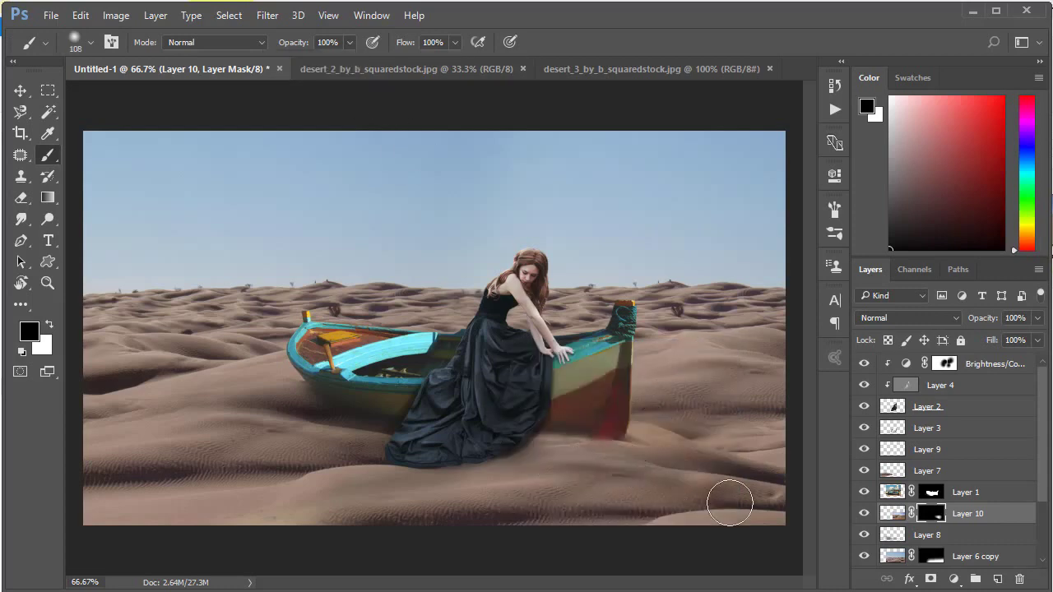
pyautogui.moveTo(592, 419); pyautogui.dragTo(679, 499)
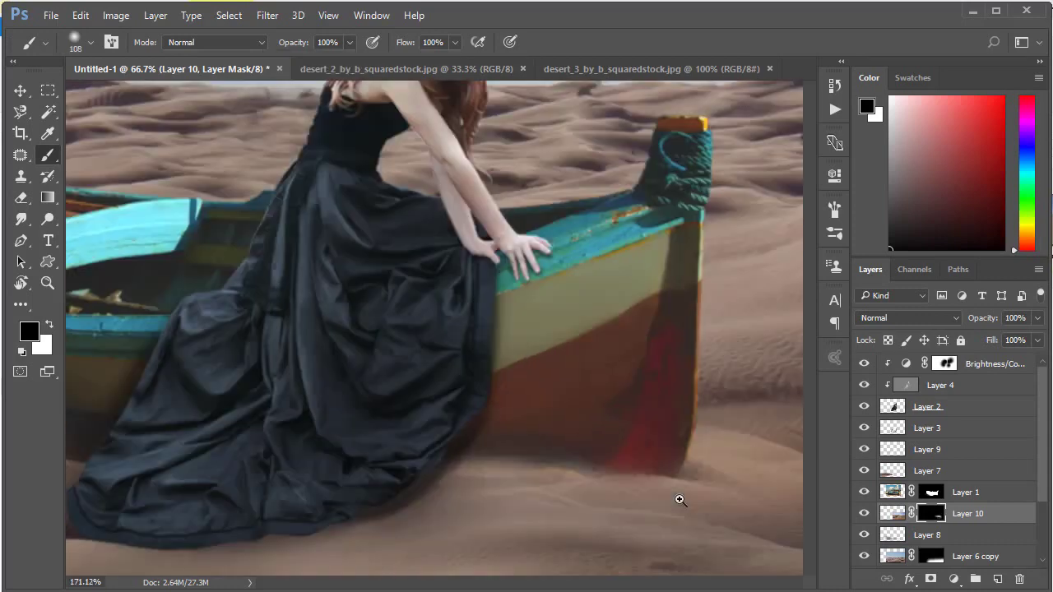
# Step: Select the boat layer's mask and shrink the soft brush to 20 px
pyautogui.click(934, 494)
pyautogui.rightClick(542, 386)
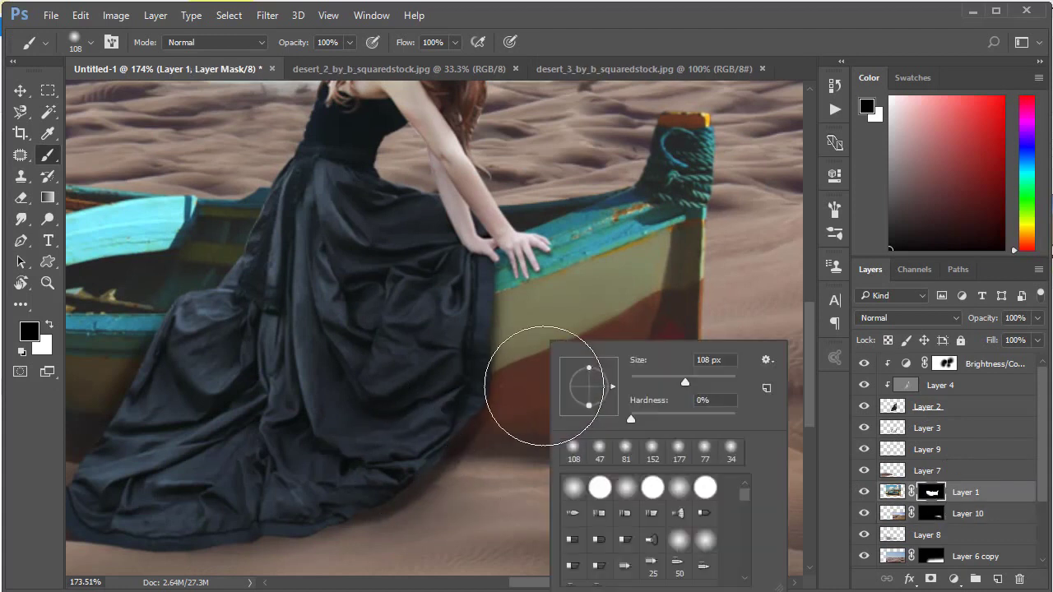
pyautogui.moveTo(651, 381); pyautogui.dragTo(645, 382)
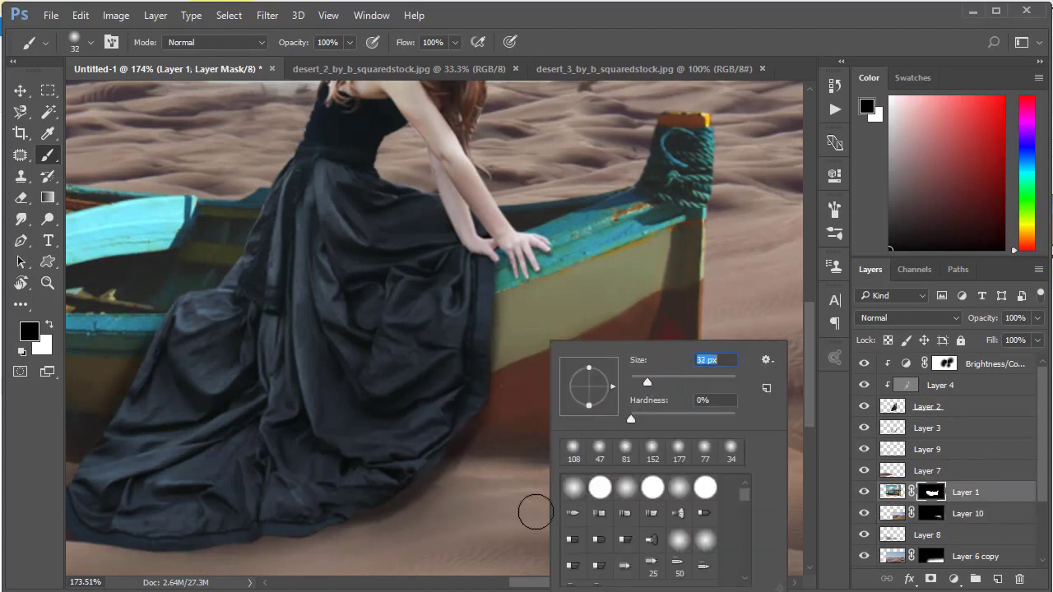
pyautogui.rightClick(700, 499)
pyautogui.moveTo(782, 381); pyautogui.dragTo(777, 381)
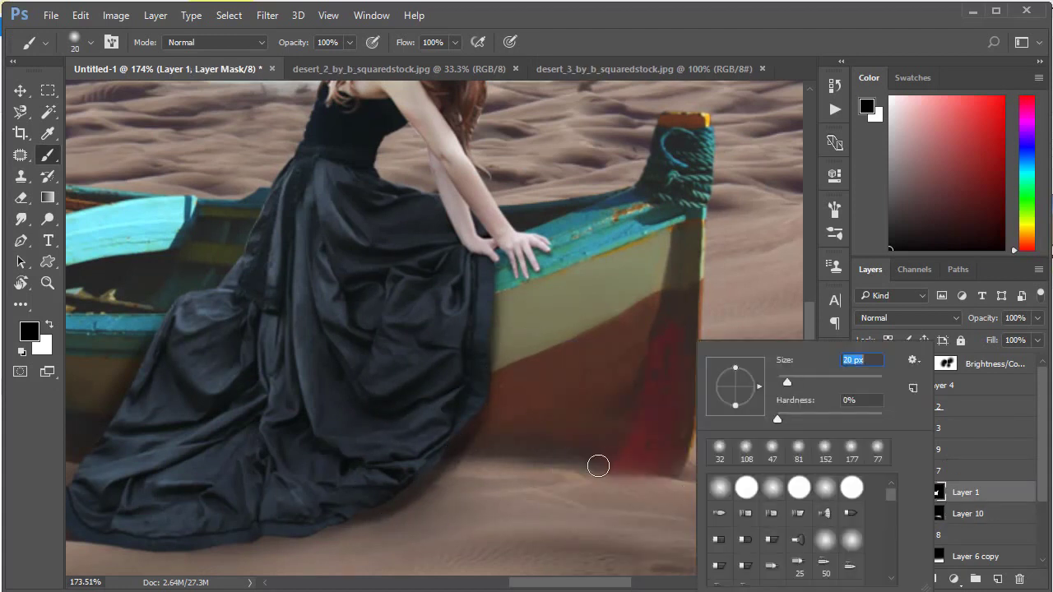
pyautogui.click(617, 482)
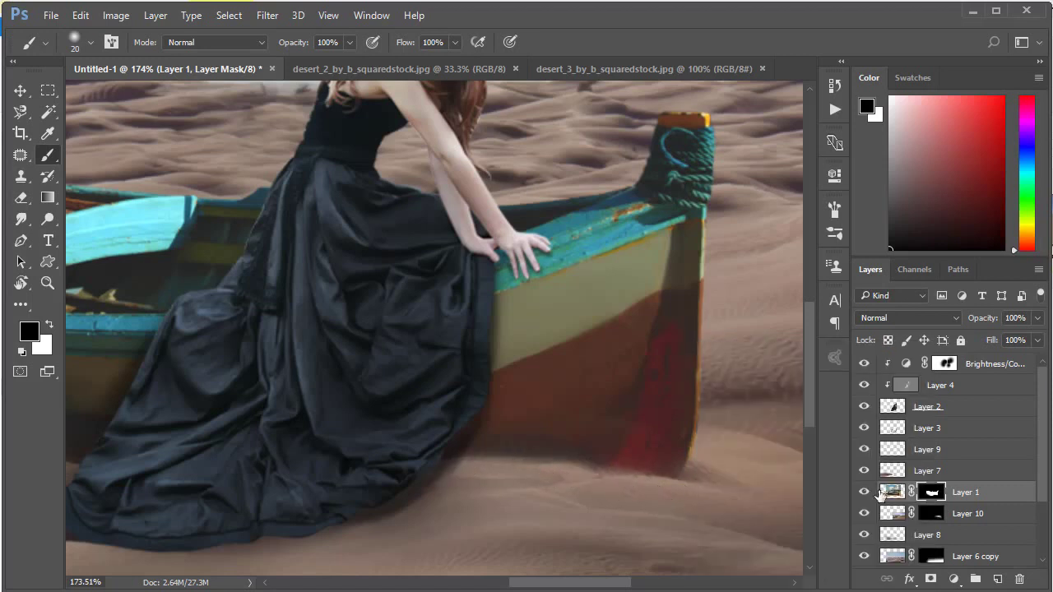
# Step: Work the hull's lower edge on the mask, then fit the image to check the blend
pyautogui.hotkey('alt', '[')
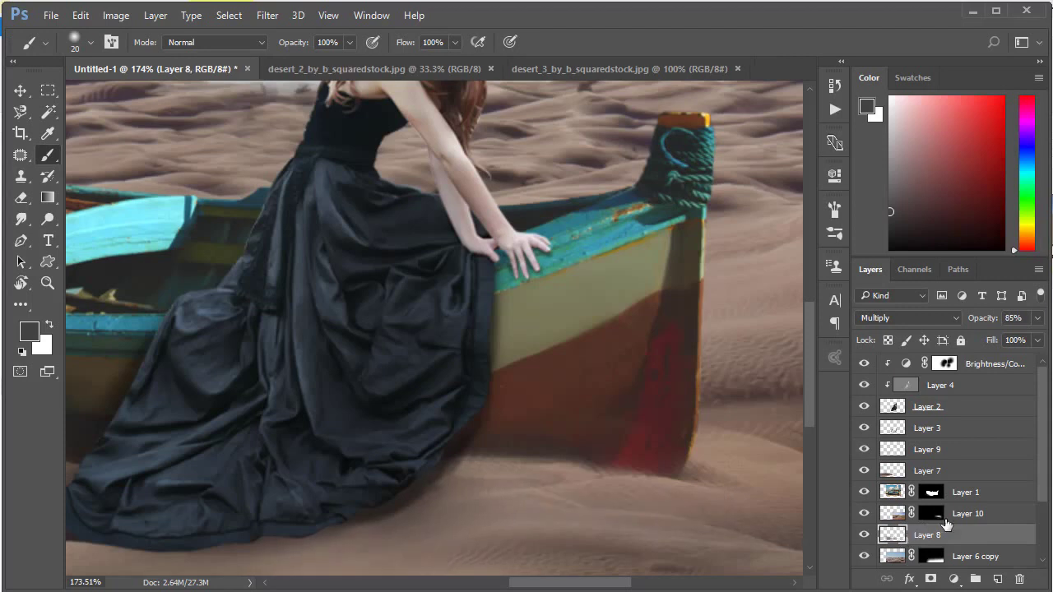
pyautogui.moveTo(687, 500); pyautogui.dragTo(680, 503)
pyautogui.hotkey('ctrl', '0')
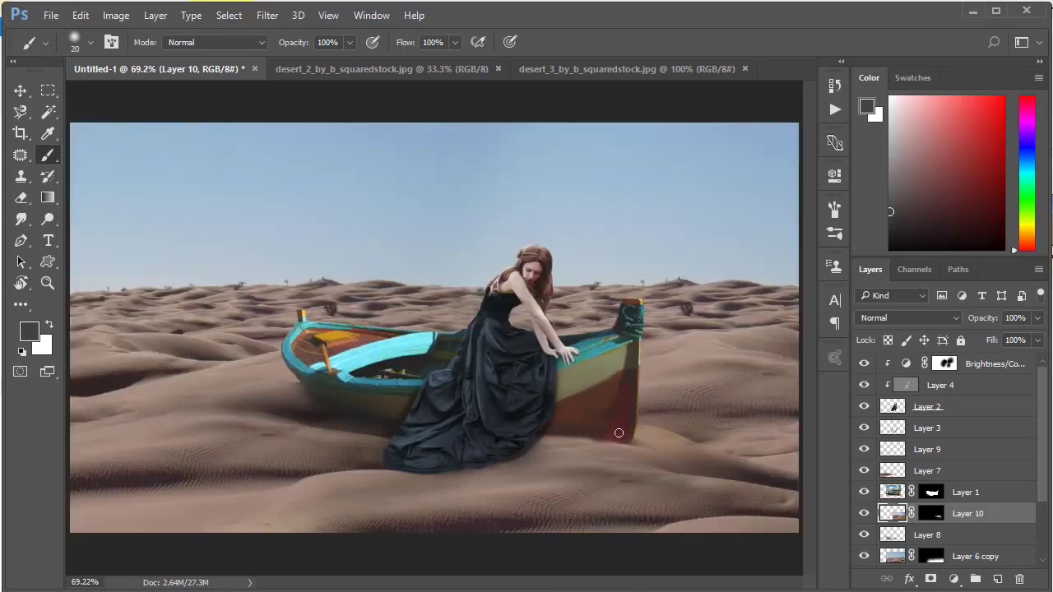
pyautogui.click(932, 493)
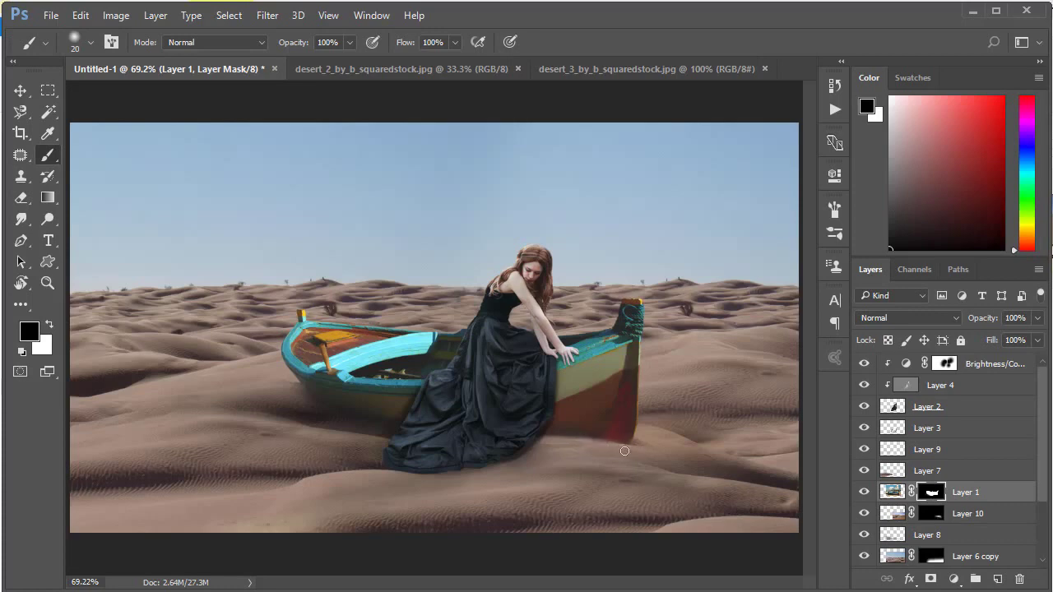
pyautogui.scroll(5, 347, 415)
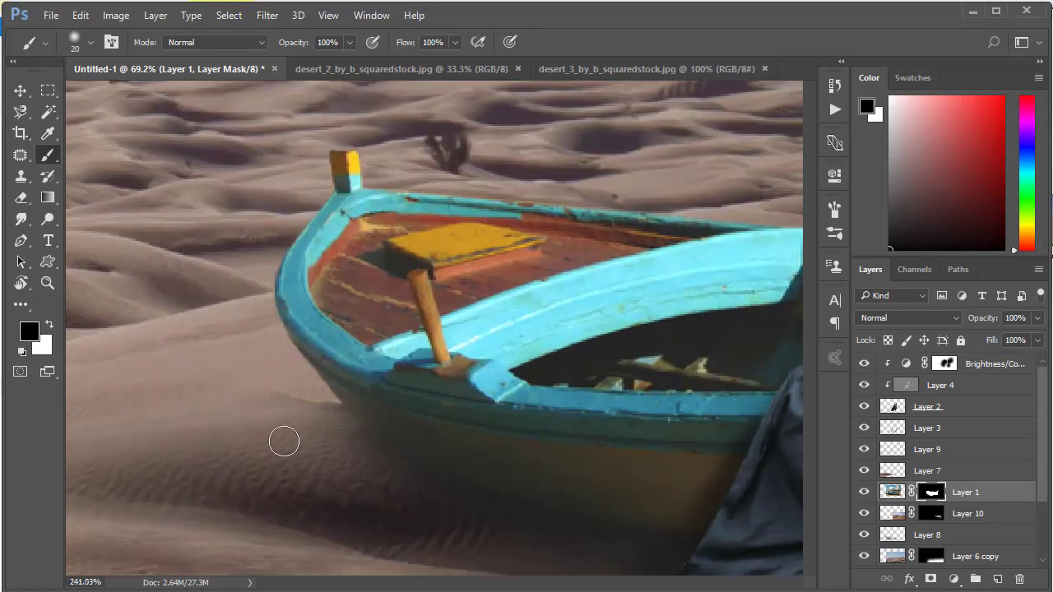
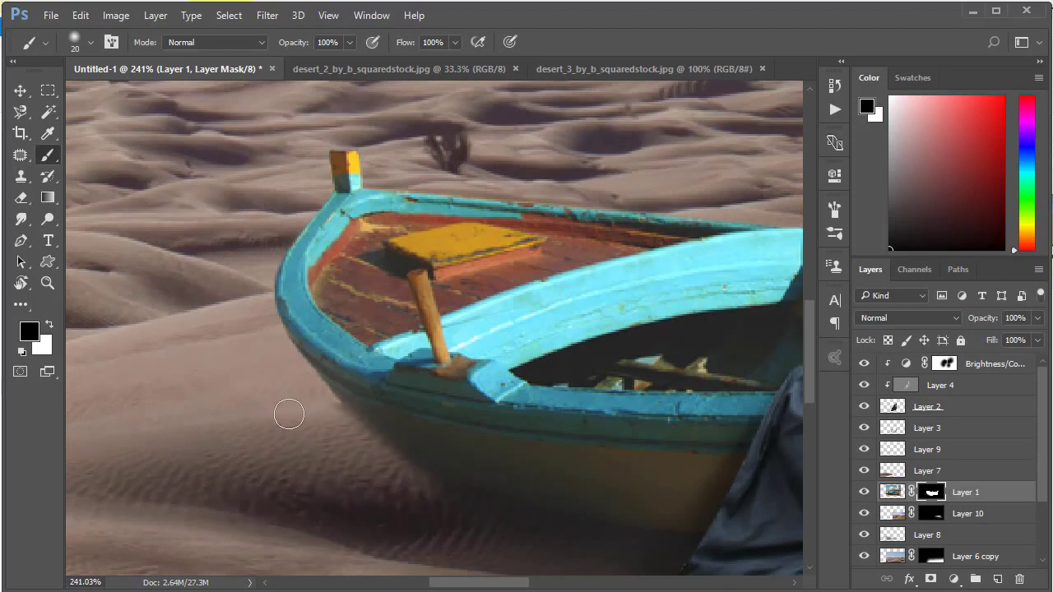
# Step: With a 9 px brush, paint Layer 1's mask along the hull's bottom edge against the sand
pyautogui.scroll(-5, 415, 490)
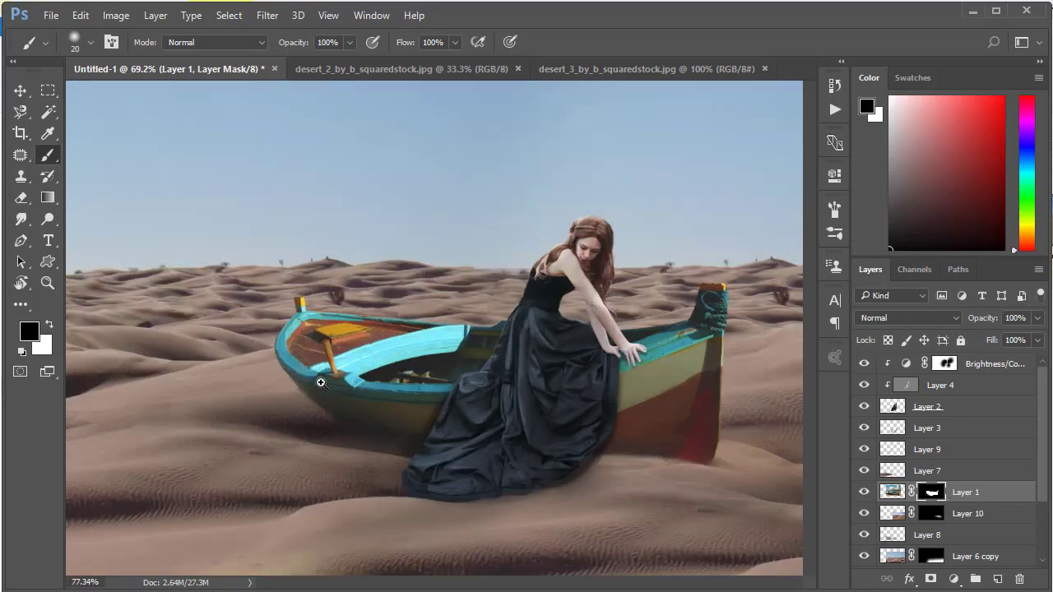
pyautogui.scroll(6, 317, 372)
pyautogui.rightClick(355, 341)
pyautogui.moveTo(444, 380); pyautogui.dragTo(438, 386)
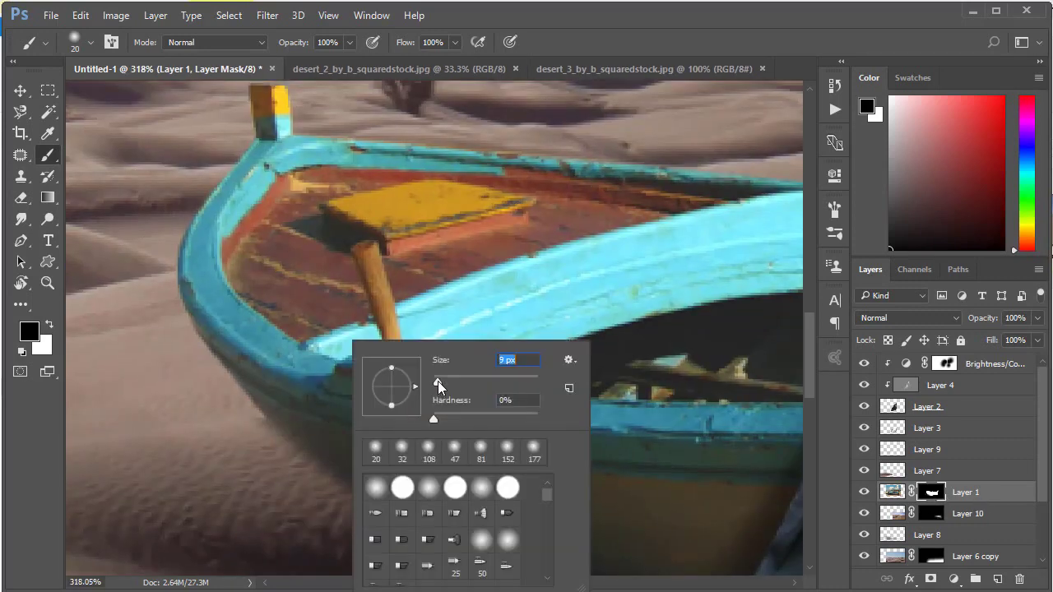
pyautogui.press('Return')
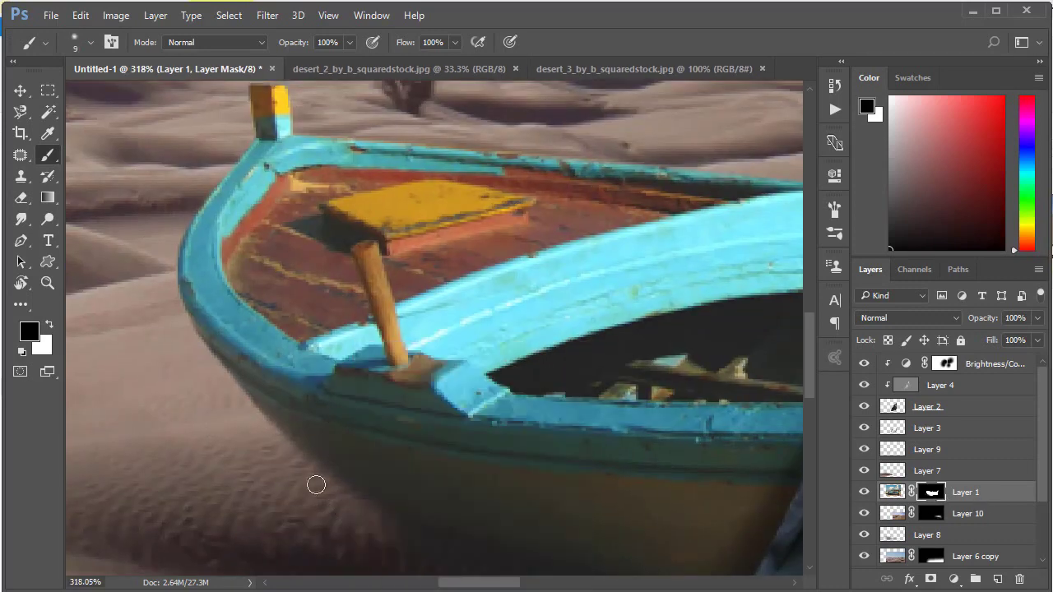
pyautogui.moveTo(316, 486); pyautogui.dragTo(388, 532)
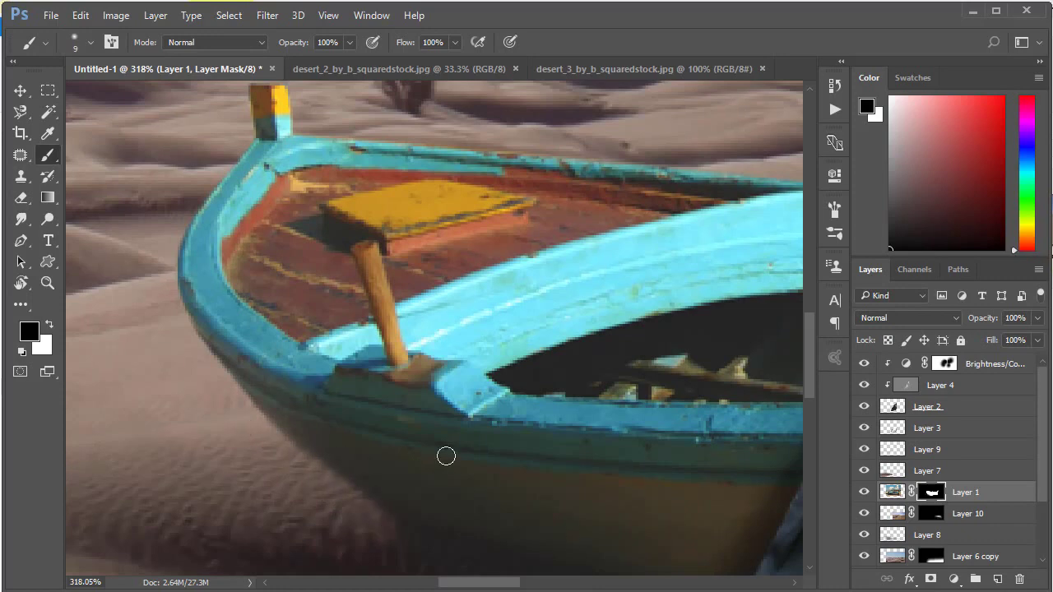
pyautogui.click(920, 537)
# Step: Enlarge the brush to 44 px and test a dark shadow left of the boat, then undo it
pyautogui.hotkey('ctrl', '0')
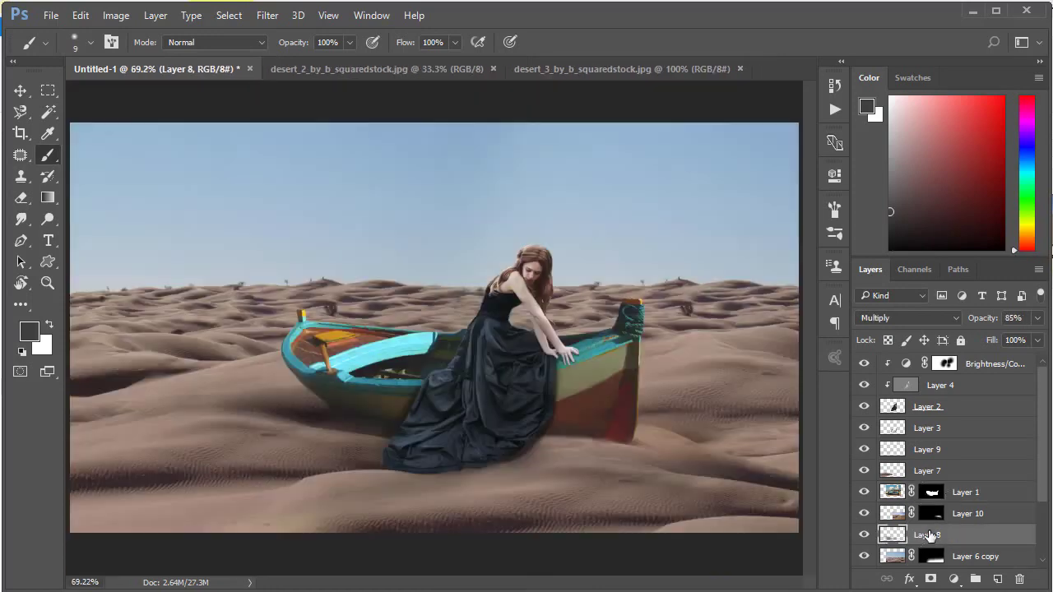
pyautogui.click(862, 535)
pyautogui.rightClick(388, 342)
pyautogui.moveTo(428, 371); pyautogui.dragTo(488, 369)
pyautogui.press('Return')
pyautogui.moveTo(247, 391); pyautogui.dragTo(337, 411)
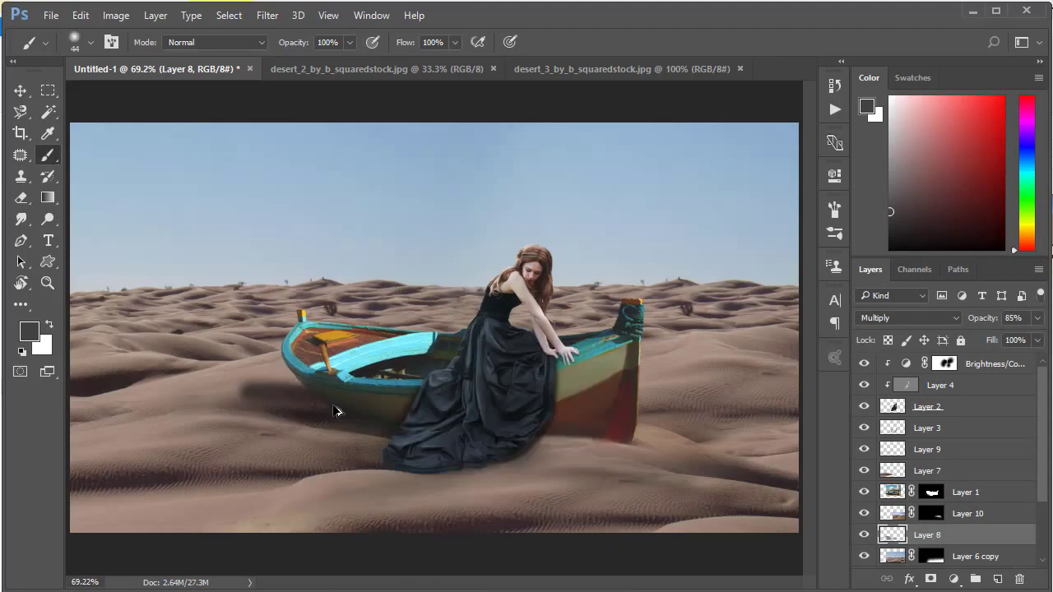
pyautogui.hotkey('ctrl', 'z')
# Step: Paint a faint 23%-opacity shadow left of the boat and erase part of it
pyautogui.click(350, 42)
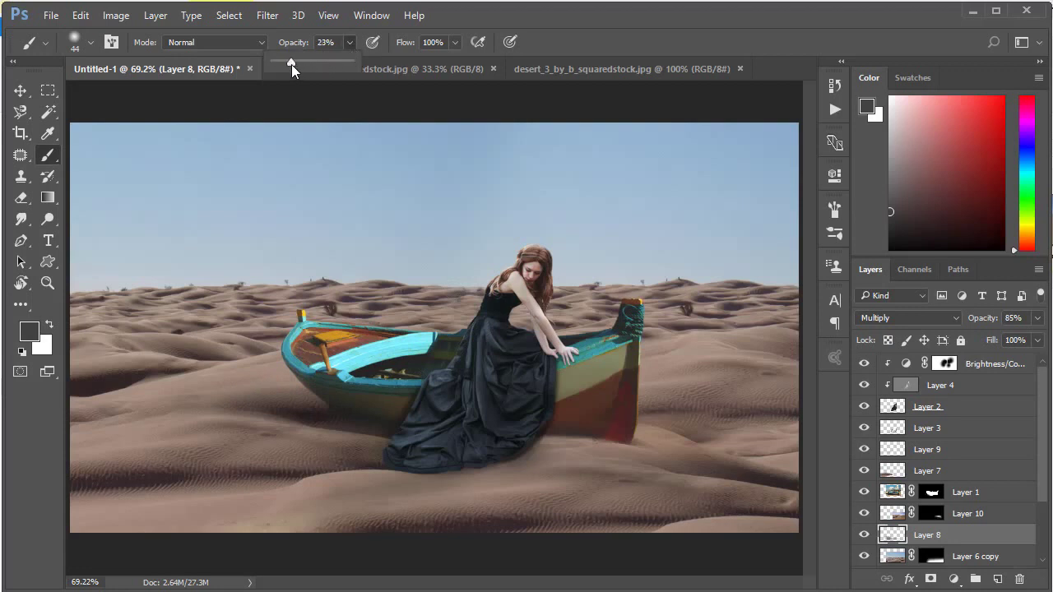
pyautogui.moveTo(324, 411)
pyautogui.mouseDown()
pyautogui.moveTo(329, 400)
pyautogui.moveTo(340, 409)
pyautogui.moveTo(309, 392)
pyautogui.mouseUp()
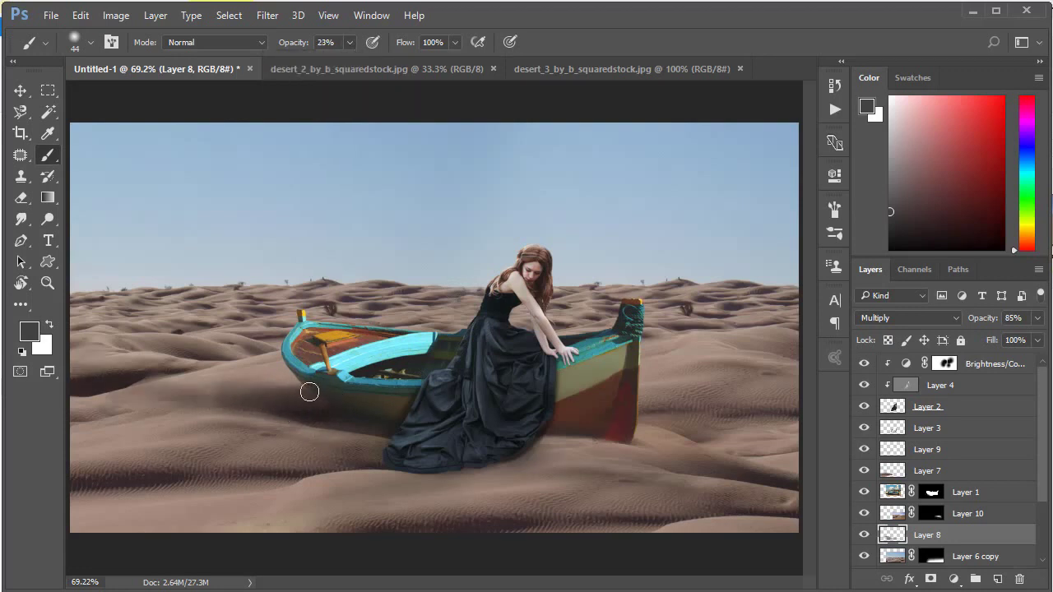
pyautogui.hotkey('ctrl', 'z')
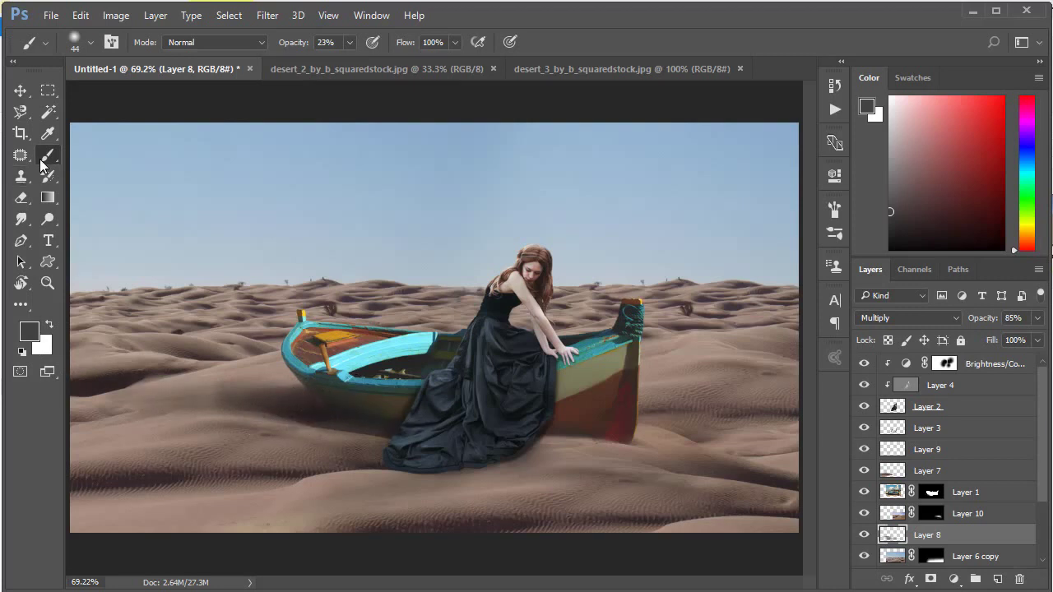
pyautogui.click(20, 197)
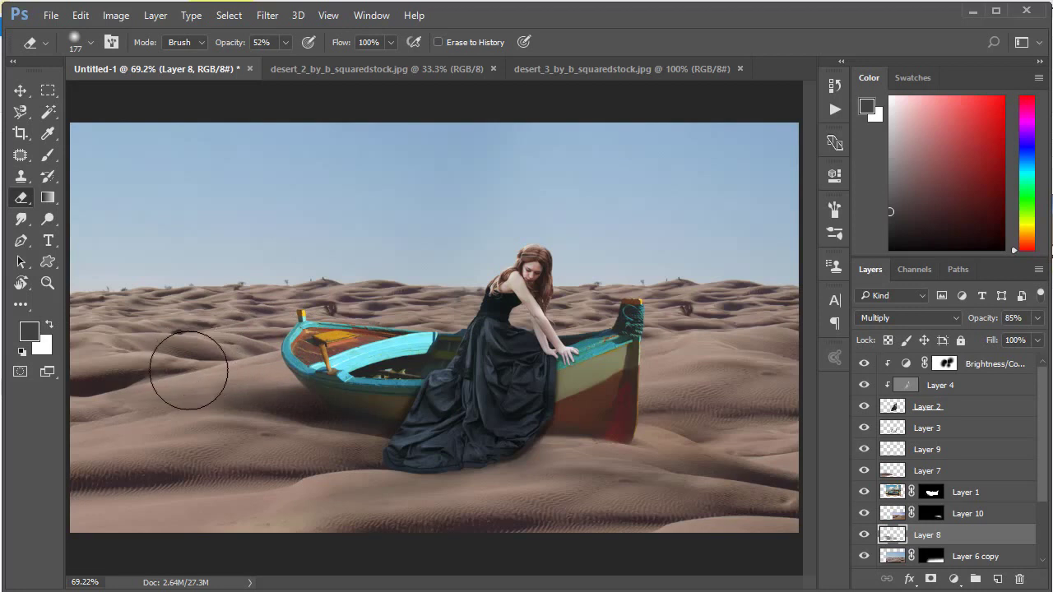
pyautogui.moveTo(189, 370); pyautogui.dragTo(237, 478)
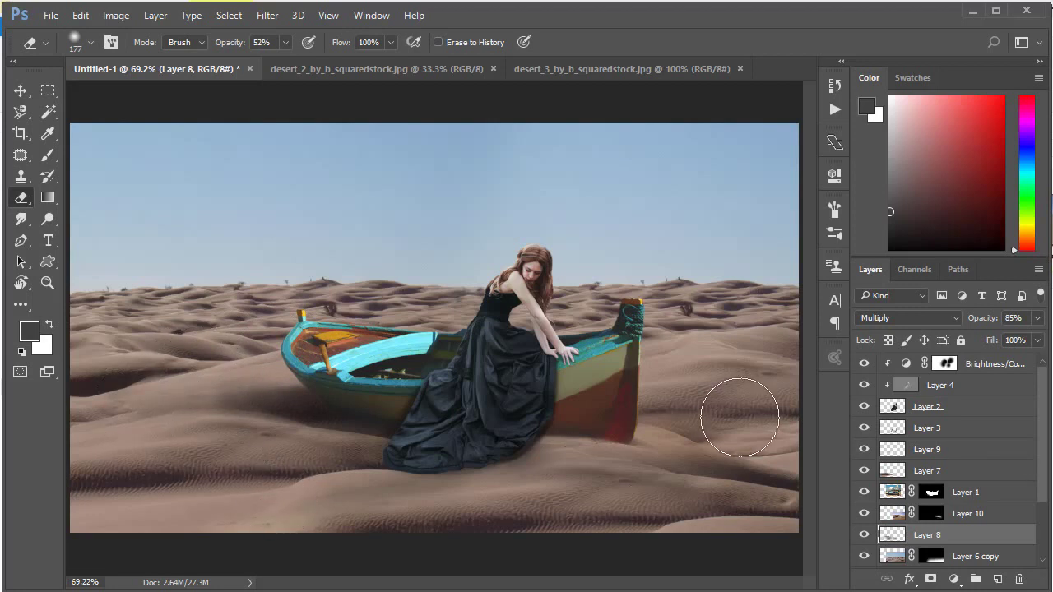
# Step: Make the boat layer, Layer 1, the active layer
pyautogui.click(976, 557)
pyautogui.press('v')
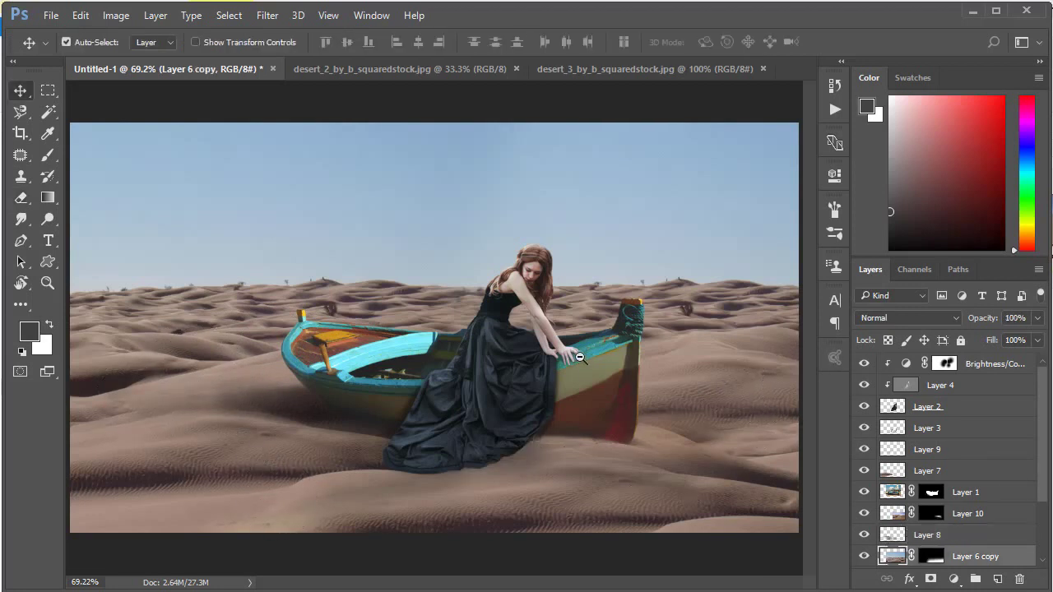
pyautogui.keyDown('alt'); pyautogui.click(579, 358); pyautogui.keyUp('alt')
pyautogui.keyDown('alt'); pyautogui.click(580, 358); pyautogui.keyUp('alt')
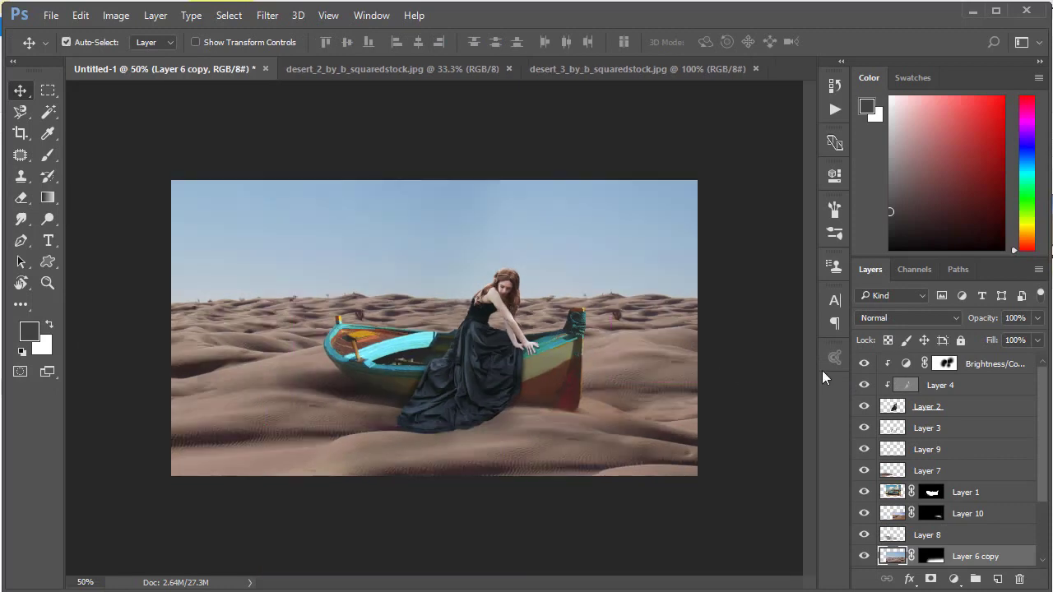
pyautogui.scroll(-2, 946, 515)
pyautogui.hotkey('alt', ']')
pyautogui.hotkey('alt', ']')
pyautogui.hotkey('alt', ']')
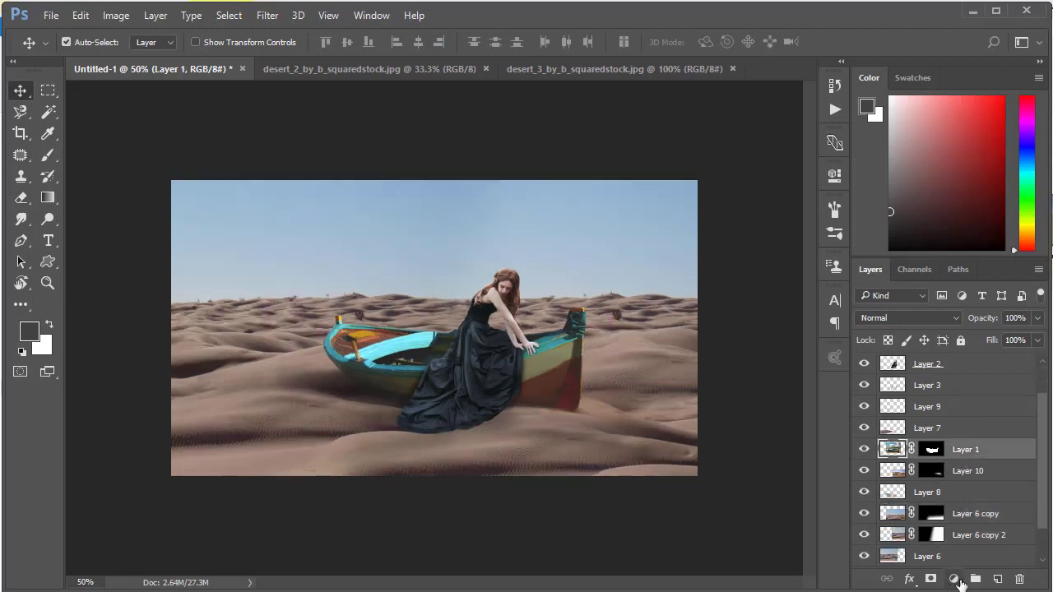
# Step: Add a Brightness/Contrast adjustment at -91 brightness, clipped to Layer 1
pyautogui.click(953, 579)
pyautogui.click(1008, 281)
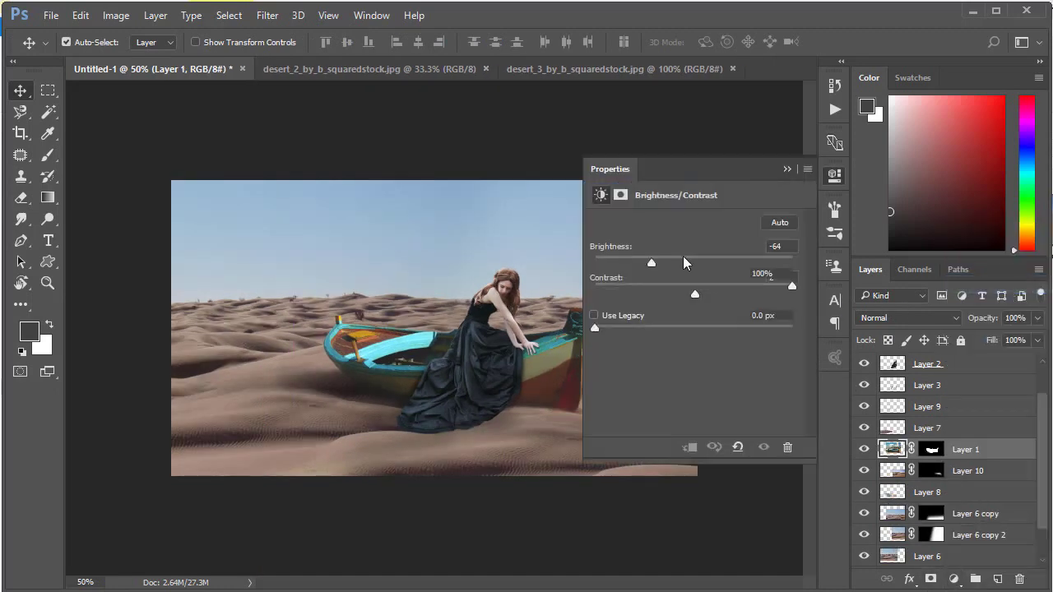
pyautogui.moveTo(639, 263); pyautogui.dragTo(639, 263)
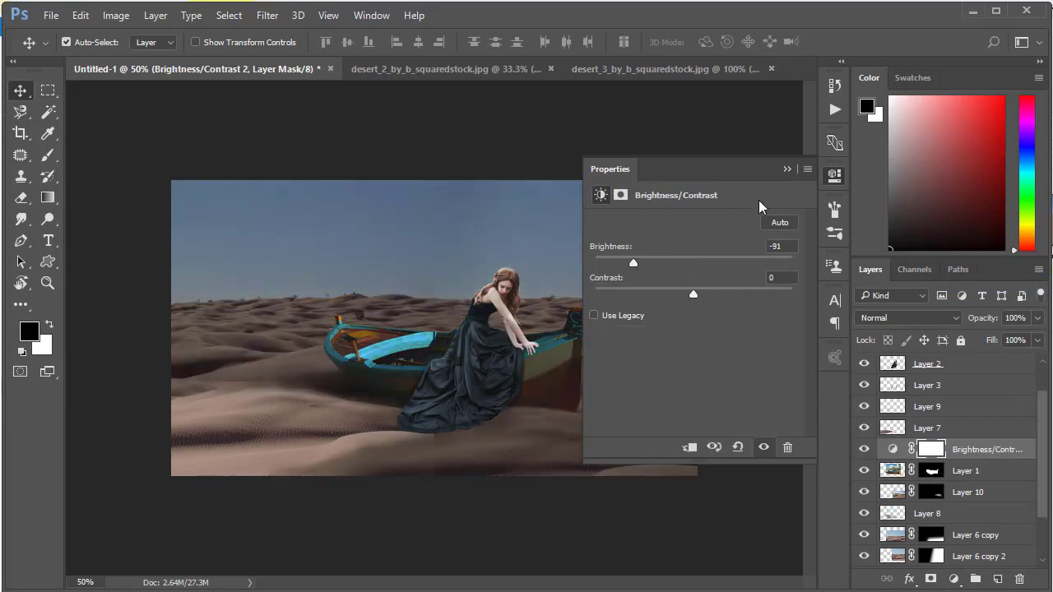
pyautogui.click(835, 174)
pyautogui.rightClick(952, 451)
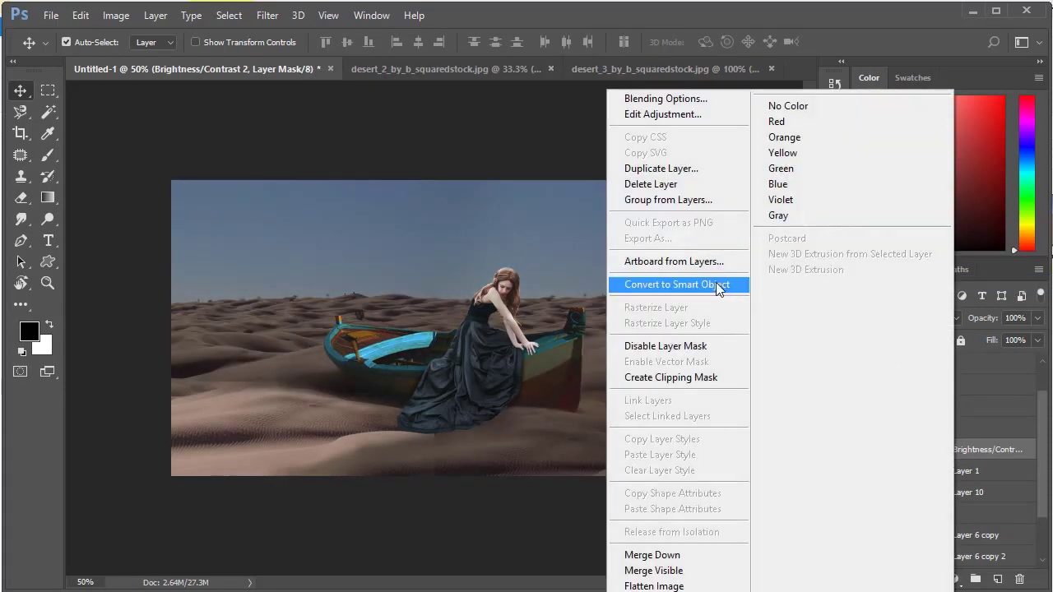
pyautogui.click(682, 378)
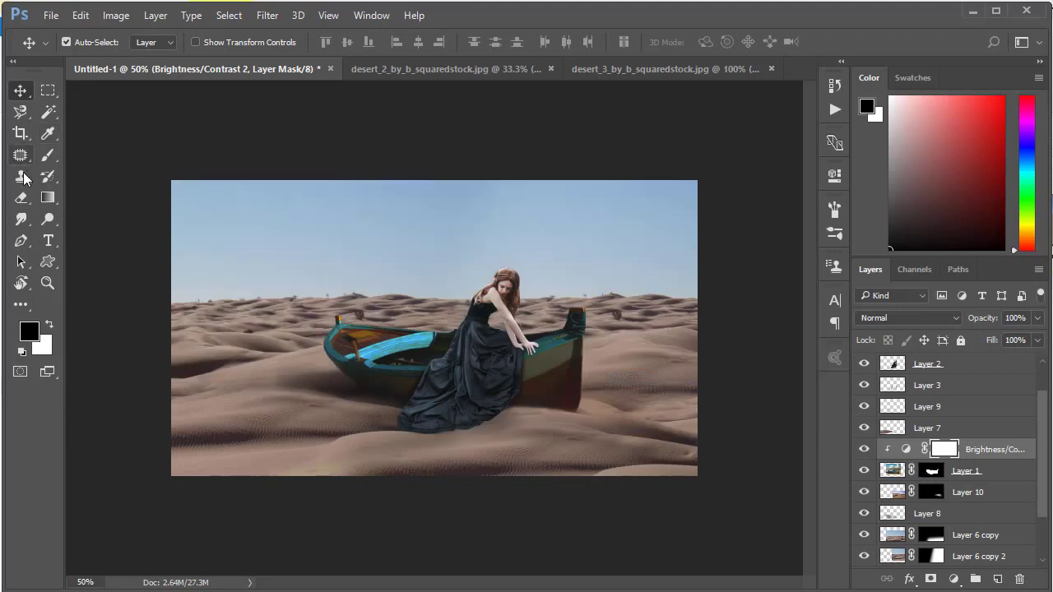
# Step: Draw a radial gradient on the adjustment's mask over the boat and raise its opacity to 78%
pyautogui.click(48, 198)
pyautogui.click(178, 42)
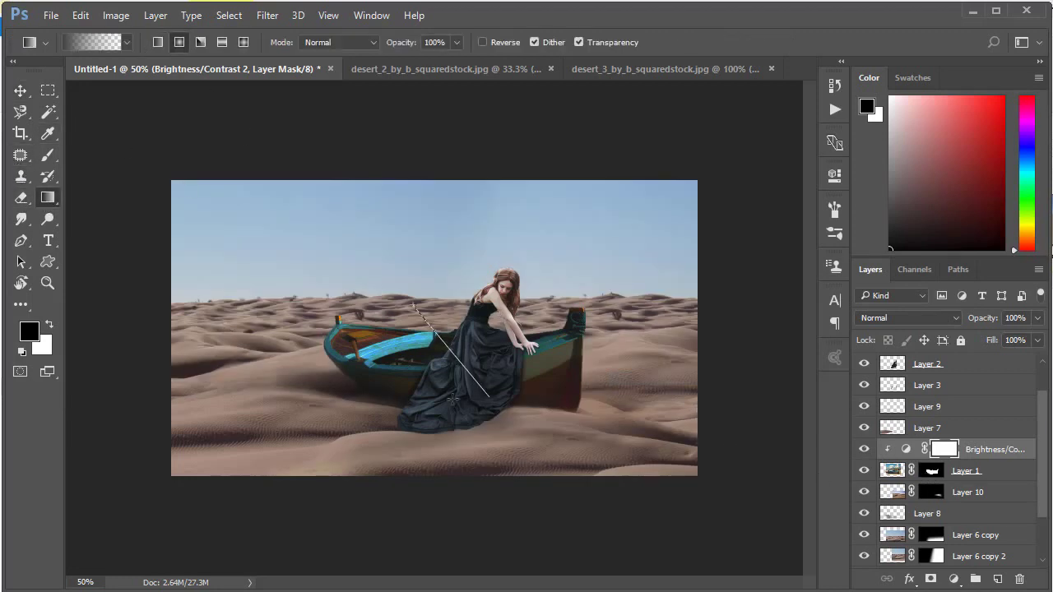
pyautogui.moveTo(444, 345); pyautogui.dragTo(327, 303)
pyautogui.moveTo(595, 399); pyautogui.dragTo(428, 346)
pyautogui.moveTo(526, 395); pyautogui.dragTo(362, 353)
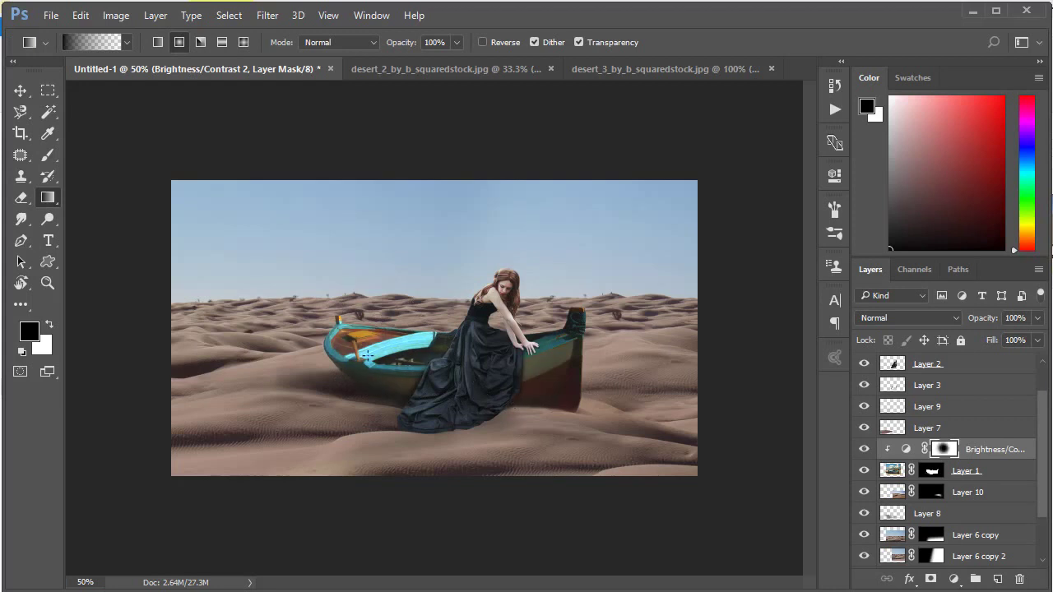
pyautogui.moveTo(415, 387); pyautogui.dragTo(586, 337)
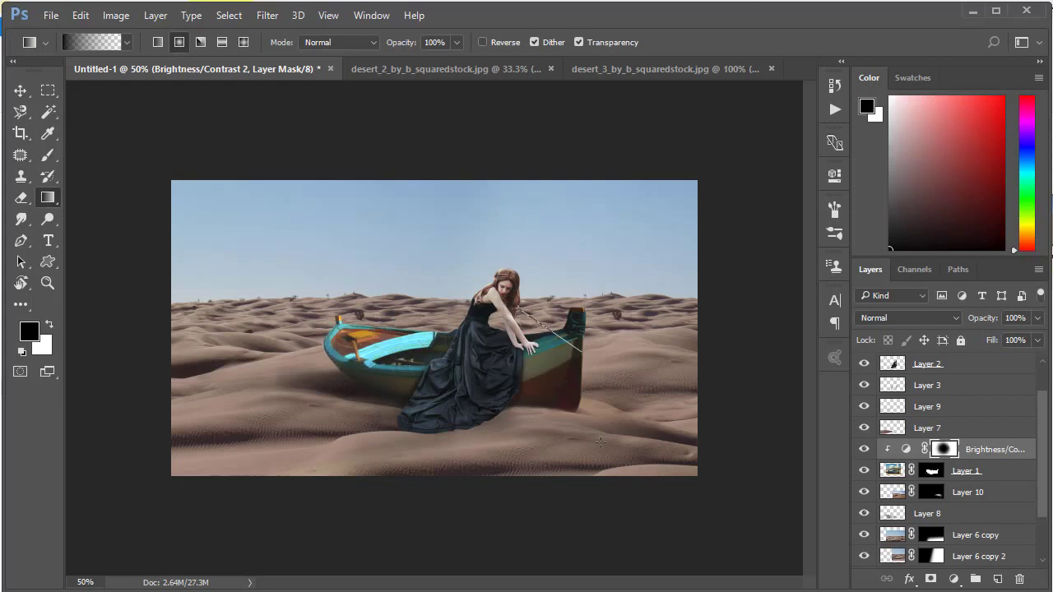
pyautogui.moveTo(600, 442); pyautogui.dragTo(537, 455)
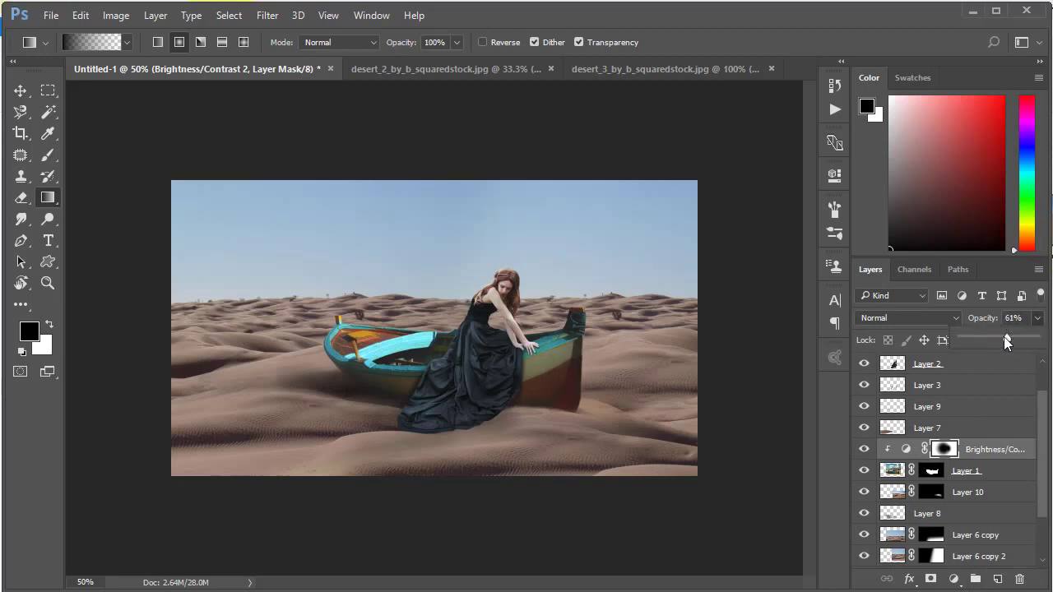
pyautogui.moveTo(1007, 338); pyautogui.dragTo(1020, 338)
# Step: Add a new Layer 11 and fill it with 50% Gray
pyautogui.click(996, 579)
pyautogui.click(79, 15)
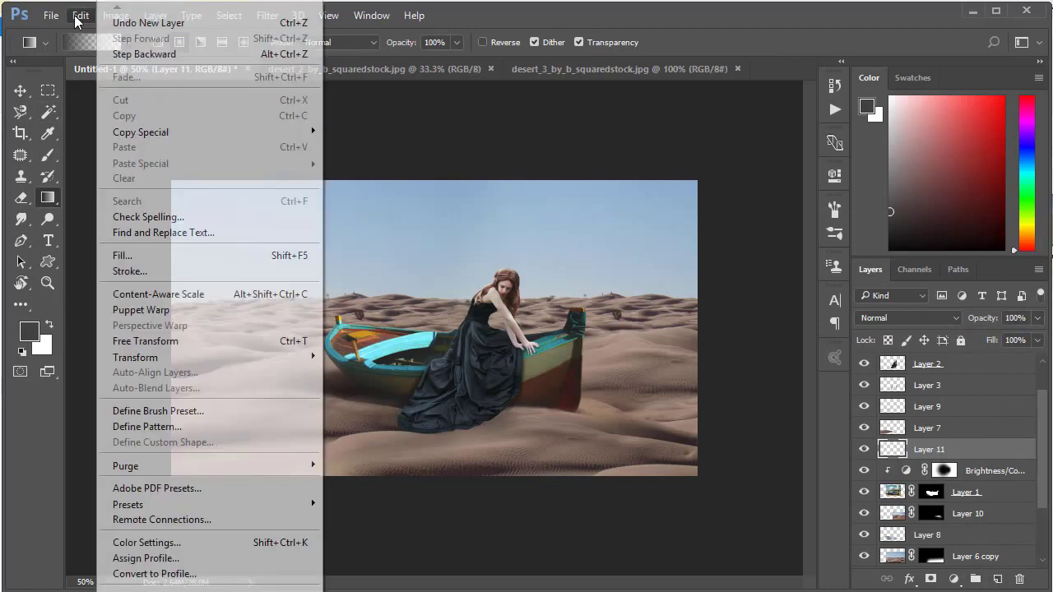
pyautogui.click(116, 16)
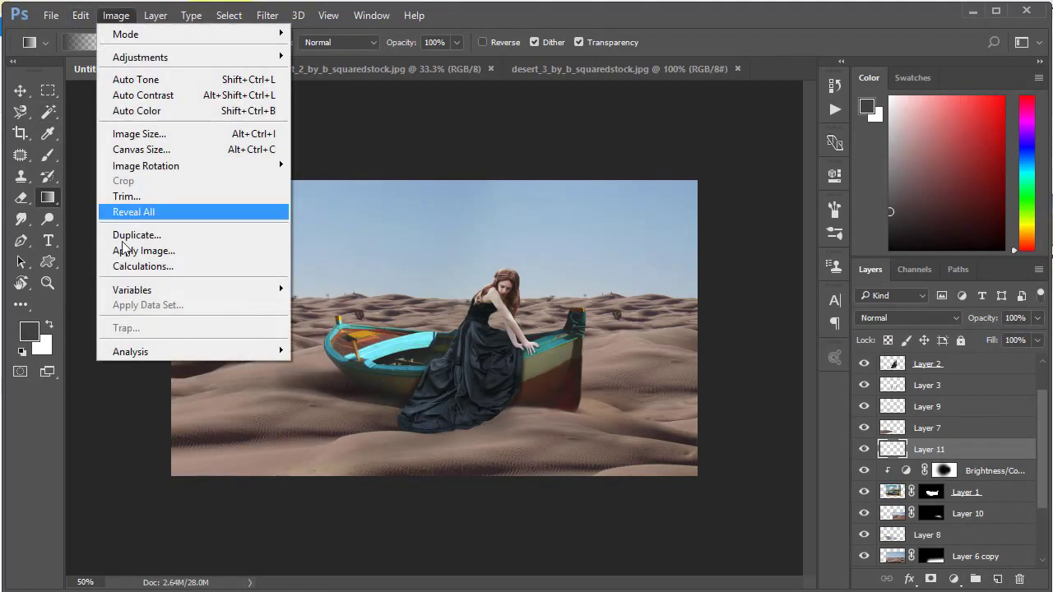
pyautogui.click(86, 53)
pyautogui.click(79, 16)
pyautogui.click(123, 251)
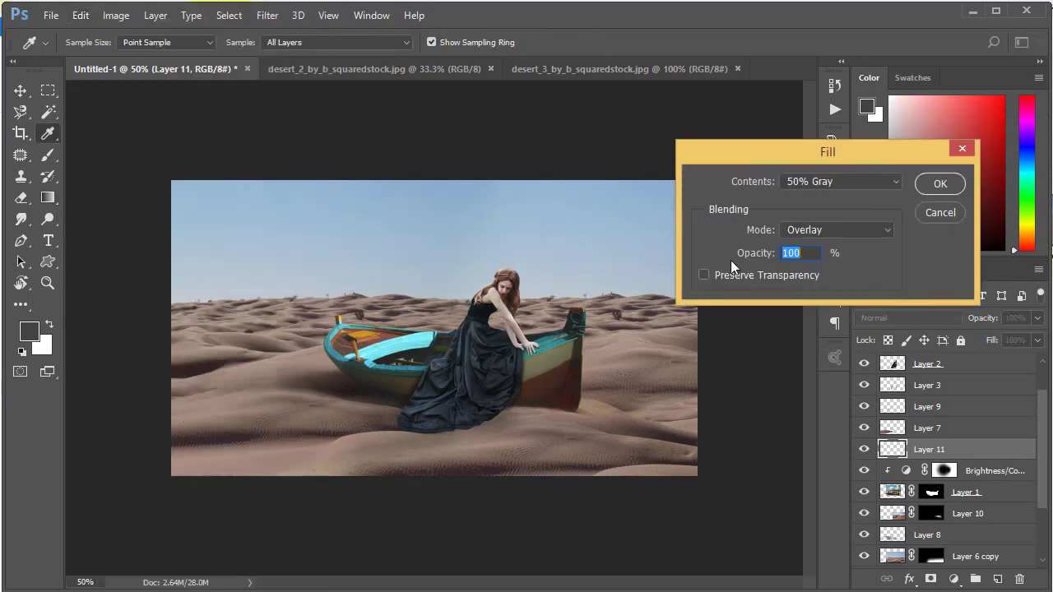
pyautogui.click(939, 185)
# Step: Clip Layer 11 to the layer below and set its blend mode to Overlay
pyautogui.press('g')
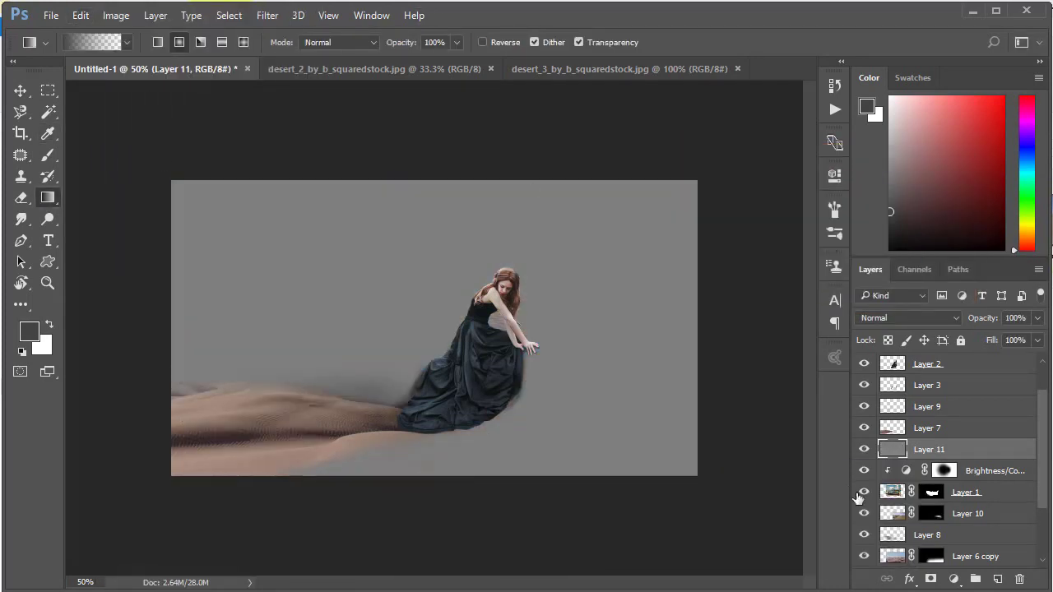
pyautogui.rightClick(958, 451)
pyautogui.click(635, 374)
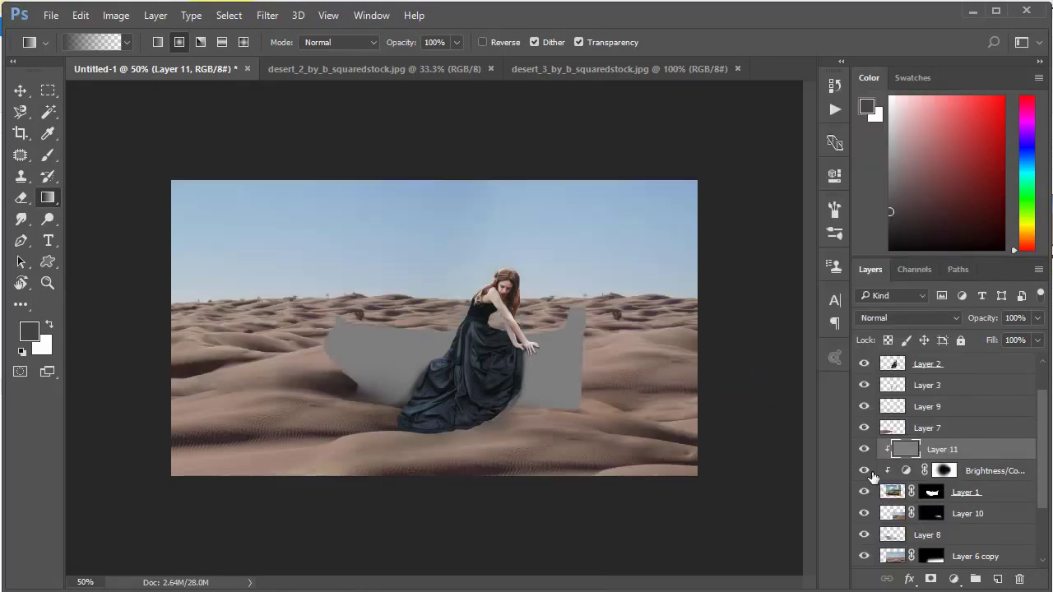
pyautogui.click(897, 318)
pyautogui.click(881, 167)
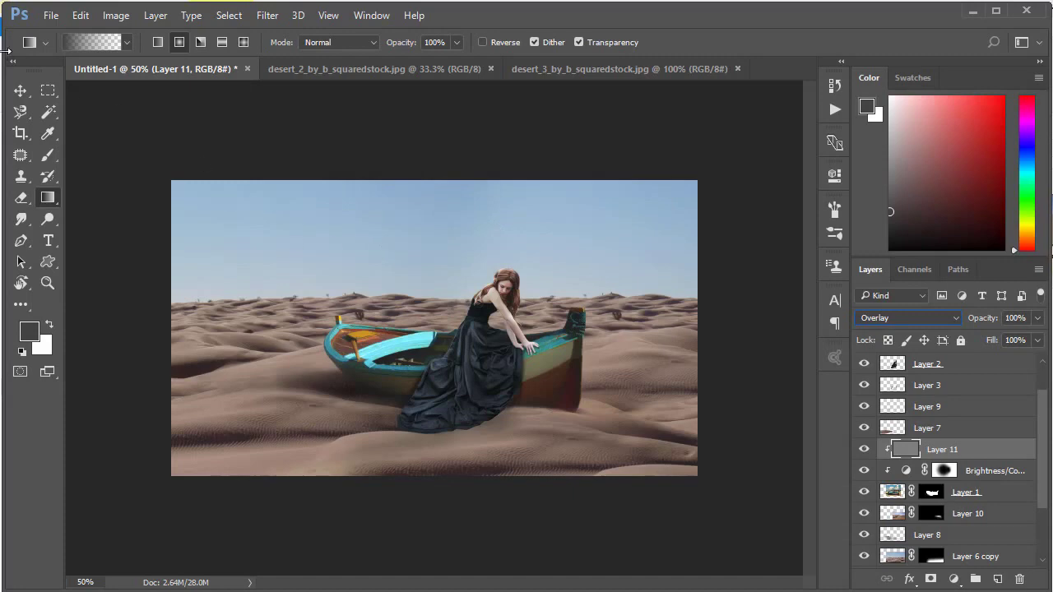
# Step: Dodge the boat's left and top rims with a 14 px brush
pyautogui.click(47, 154)
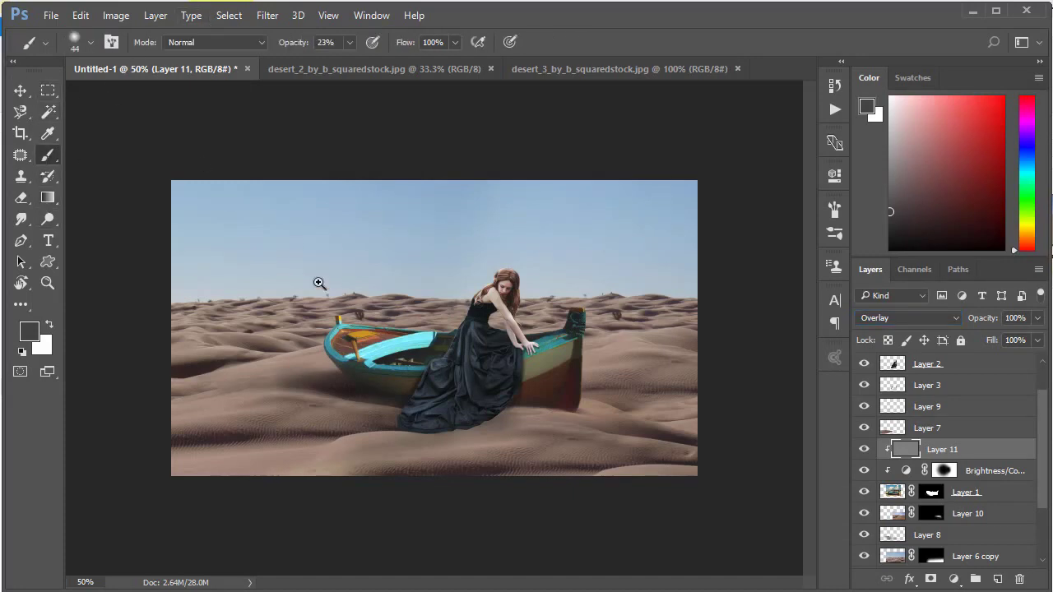
pyautogui.moveTo(273, 302)
pyautogui.mouseDown()
pyautogui.moveTo(422, 335)
pyautogui.moveTo(277, 411)
pyautogui.mouseUp()
pyautogui.press('o')
pyautogui.rightClick(456, 416)
pyautogui.moveTo(571, 382); pyautogui.dragTo(562, 382)
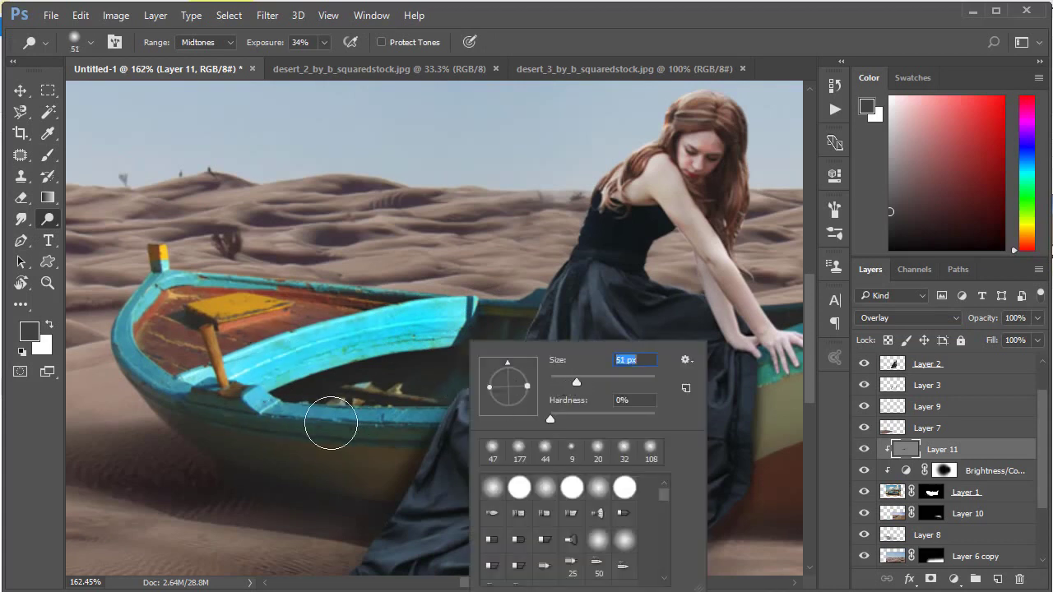
pyautogui.write('14')
pyautogui.press('Return')
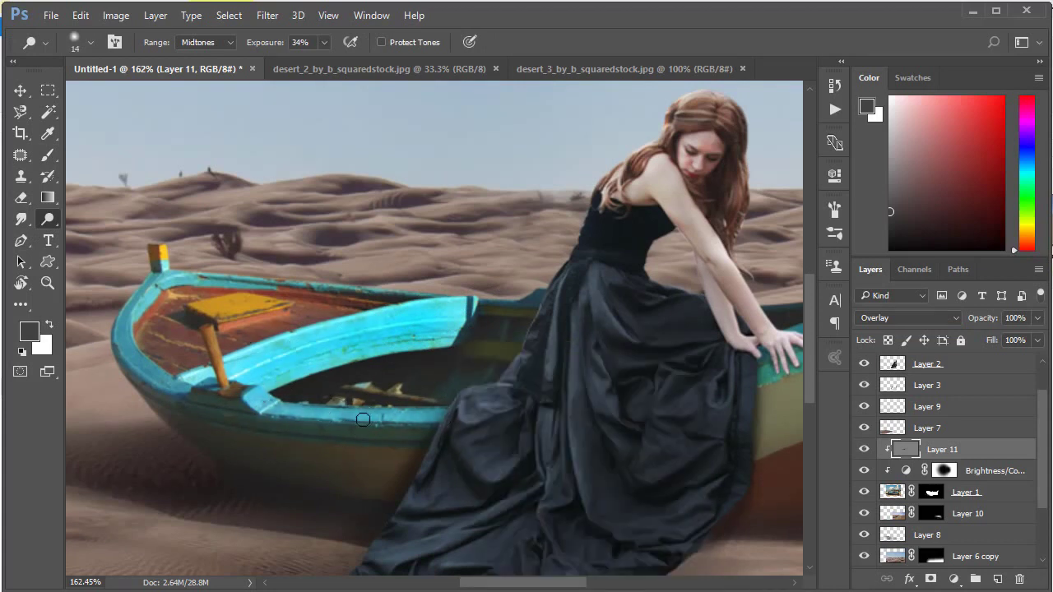
pyautogui.moveTo(195, 395)
pyautogui.mouseDown()
pyautogui.moveTo(122, 345)
pyautogui.moveTo(152, 276)
pyautogui.moveTo(337, 288)
pyautogui.moveTo(225, 414)
pyautogui.mouseUp()
# Step: Dodge the turquoise rim near the woman's hand and, at 37 px, the bow rim
pyautogui.hscroll(5, 646, 252)
pyautogui.moveTo(626, 259); pyautogui.dragTo(534, 283)
pyautogui.scroll(-2, 423, 265)
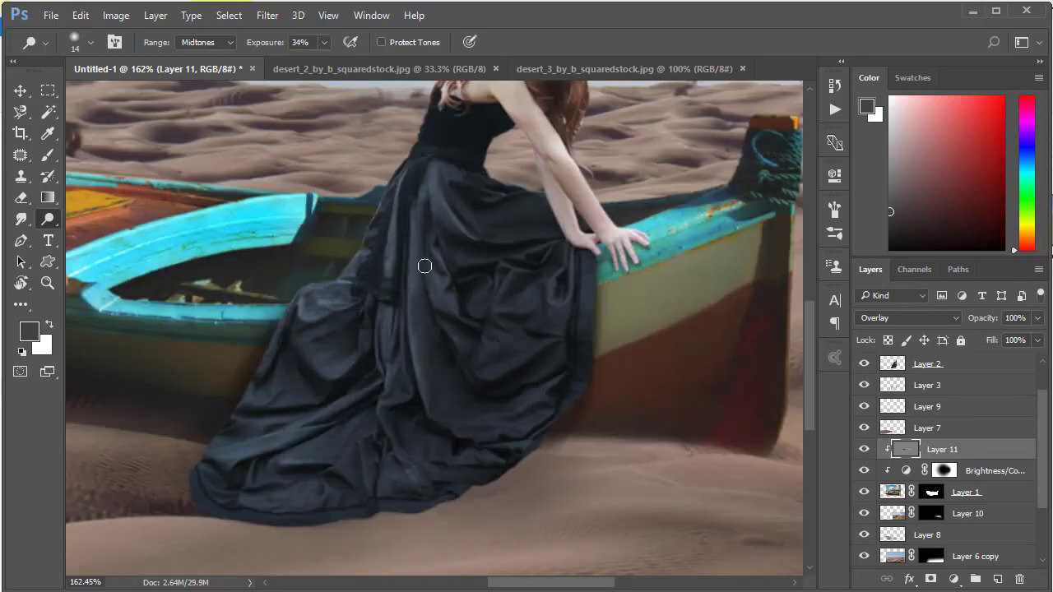
pyautogui.hscroll(-3, 423, 266)
pyautogui.hscroll(5, 352, 283)
pyautogui.rightClick(679, 296)
pyautogui.moveTo(766, 337); pyautogui.dragTo(789, 332)
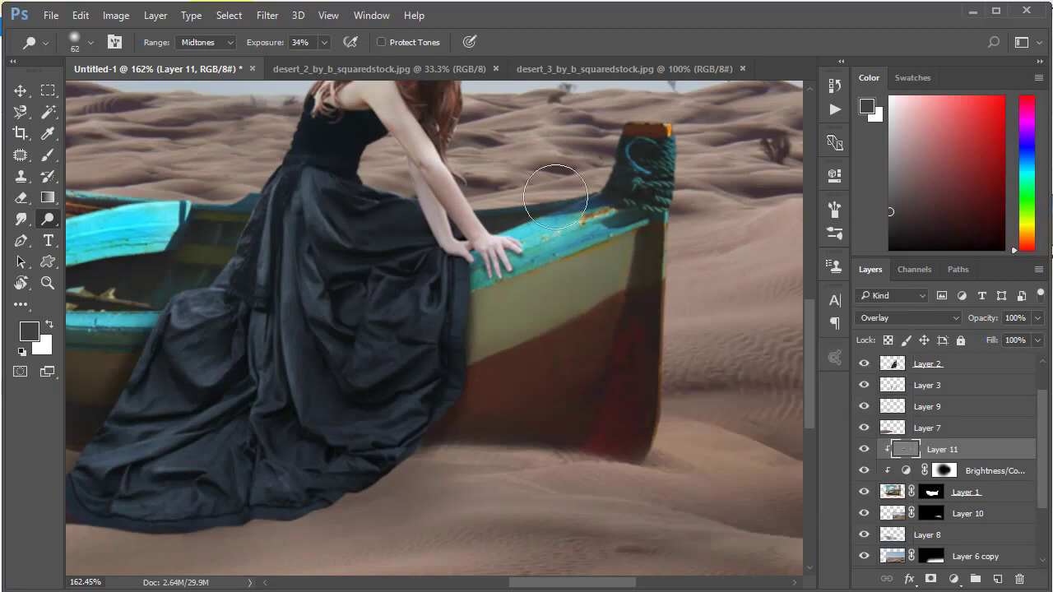
pyautogui.hscroll(-8, 694, 282)
pyautogui.moveTo(206, 247); pyautogui.dragTo(333, 308)
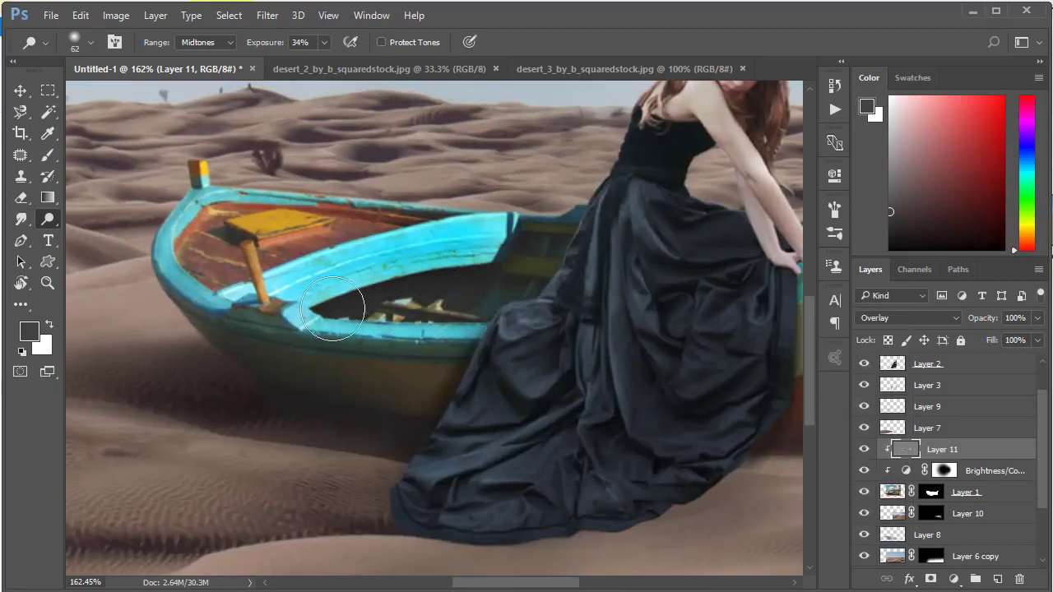
# Step: Burn the boat's seat and interior wood darker
pyautogui.rightClick(50, 220)
pyautogui.click(91, 237)
pyautogui.moveTo(258, 223)
pyautogui.mouseDown()
pyautogui.moveTo(296, 247)
pyautogui.moveTo(522, 230)
pyautogui.mouseUp()
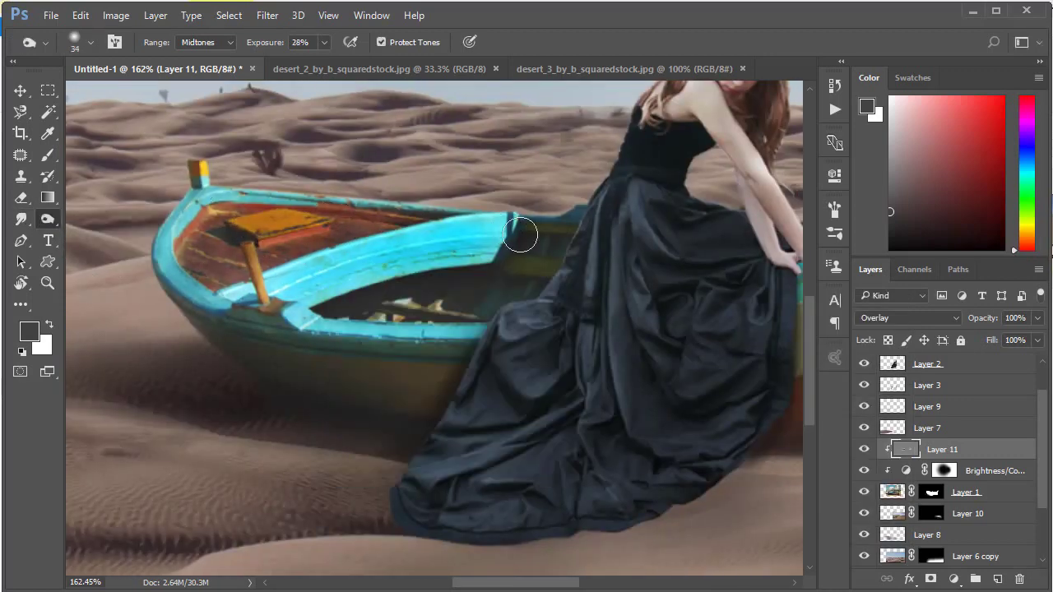
pyautogui.scroll(-3, 364, 301)
pyautogui.moveTo(365, 301); pyautogui.dragTo(67, 293)
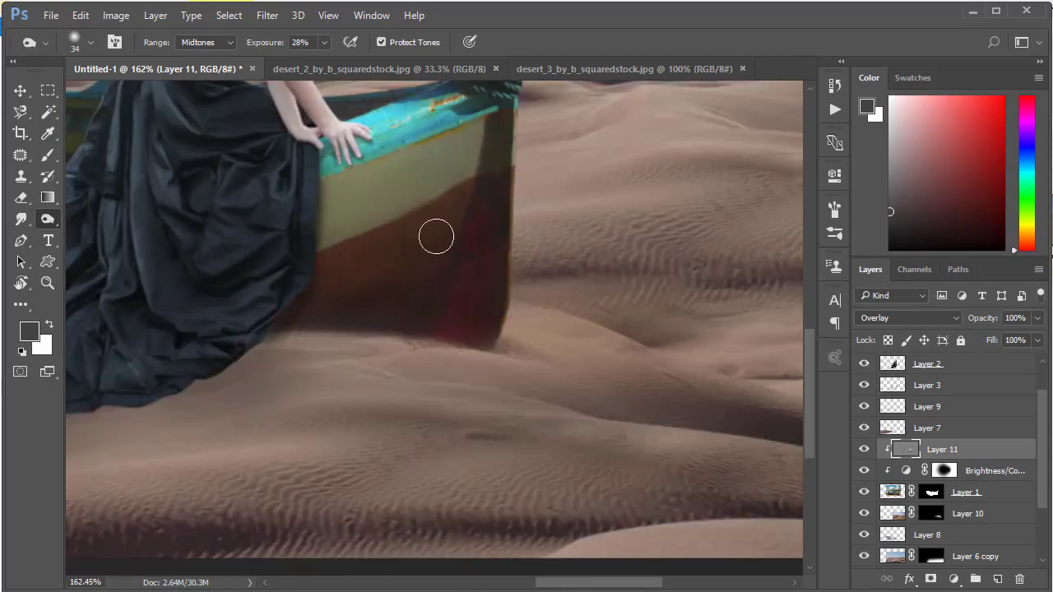
# Step: Fit the image in view and toggle Layer 11 to compare the shading
pyautogui.hotkey('ctrl', '0')
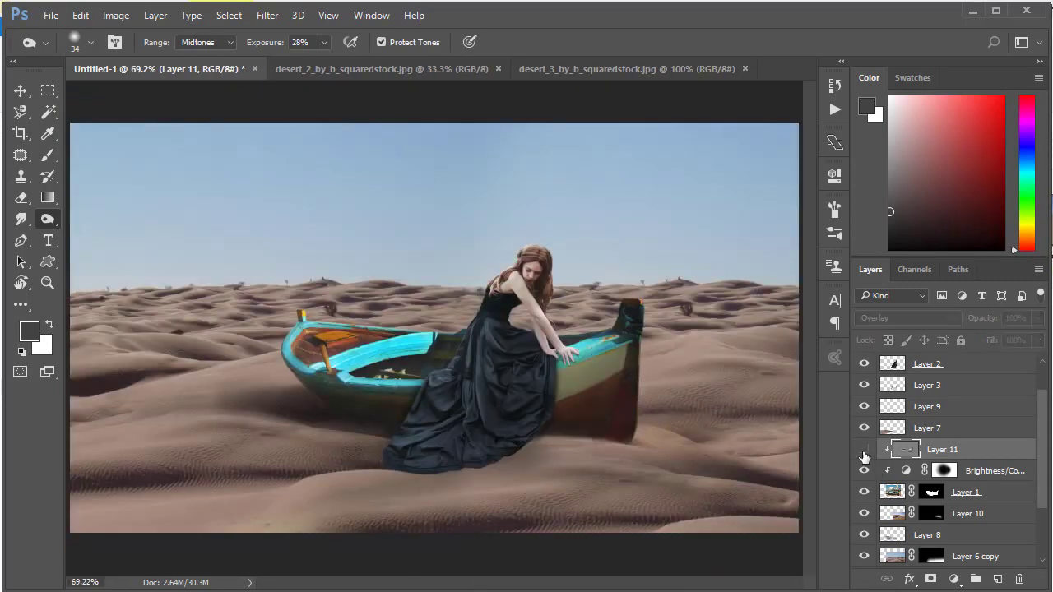
pyautogui.click(864, 450)
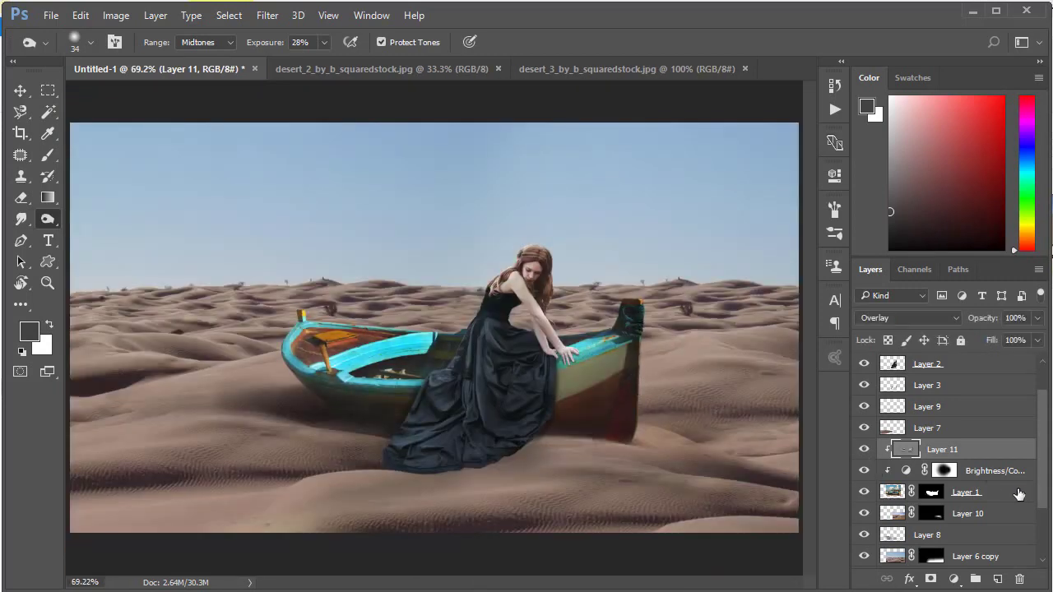
pyautogui.scroll(-2, 905, 412)
pyautogui.scroll(4, 905, 395)
# Step: Raise the top Brightness/Contrast from -101 to -80, then delete its mask and the layer
pyautogui.click(882, 366)
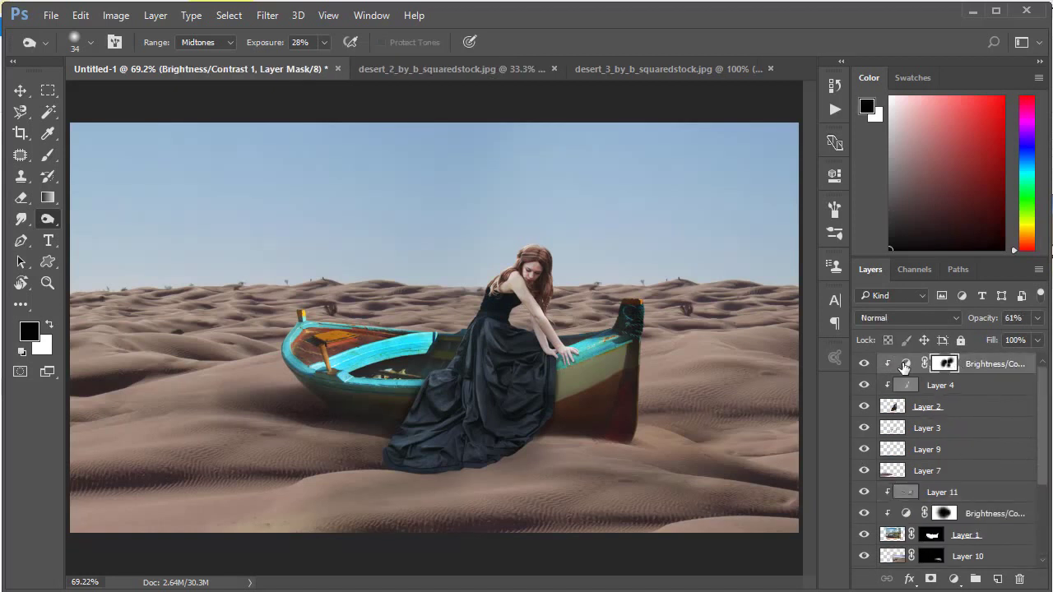
pyautogui.doubleClick(904, 366)
pyautogui.moveTo(626, 263); pyautogui.dragTo(641, 264)
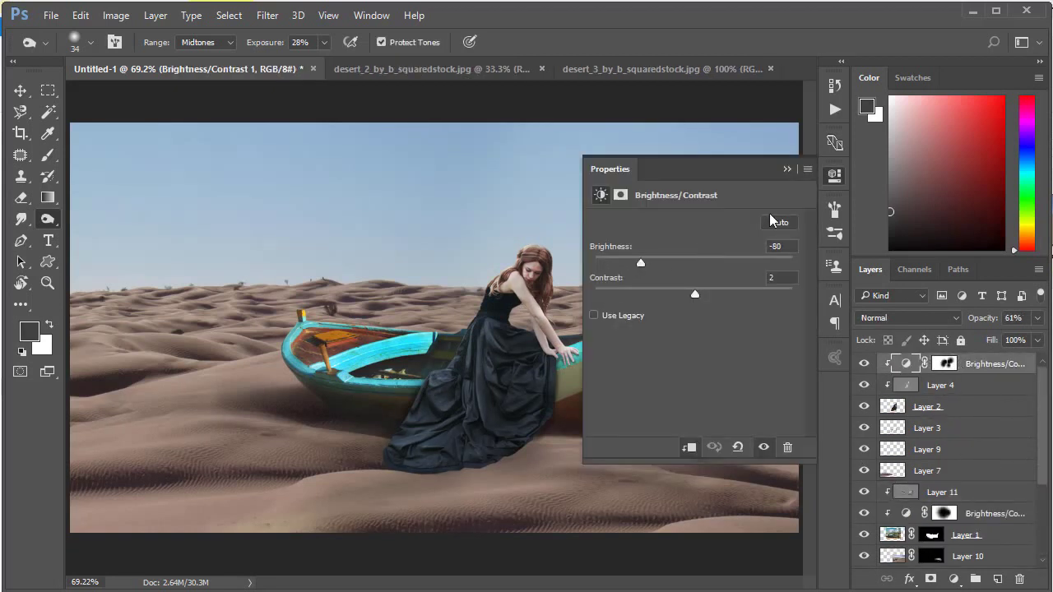
pyautogui.click(786, 168)
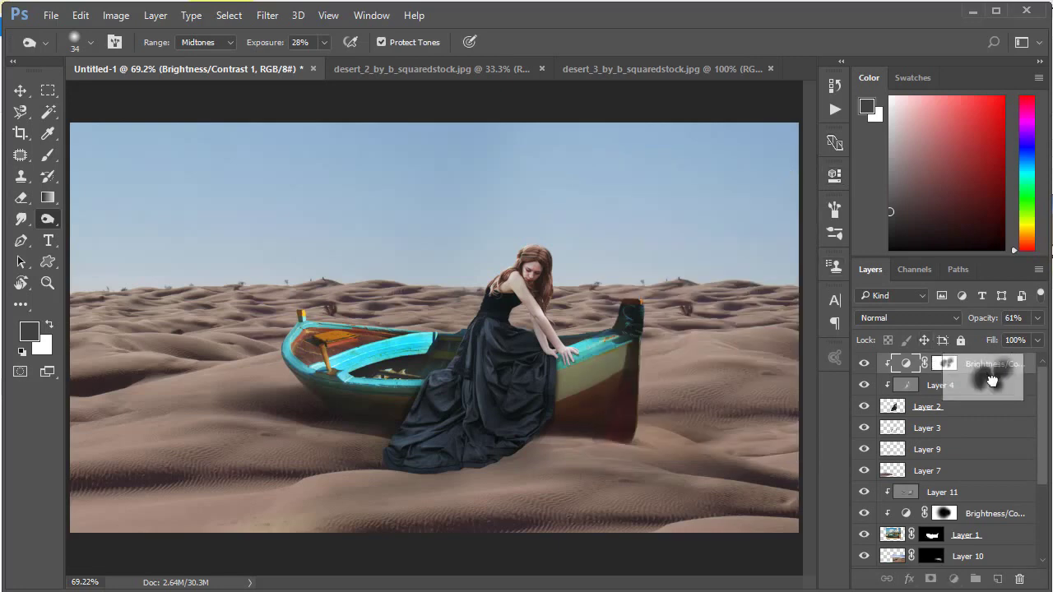
pyautogui.moveTo(945, 364); pyautogui.dragTo(1020, 579)
pyautogui.press('Return')
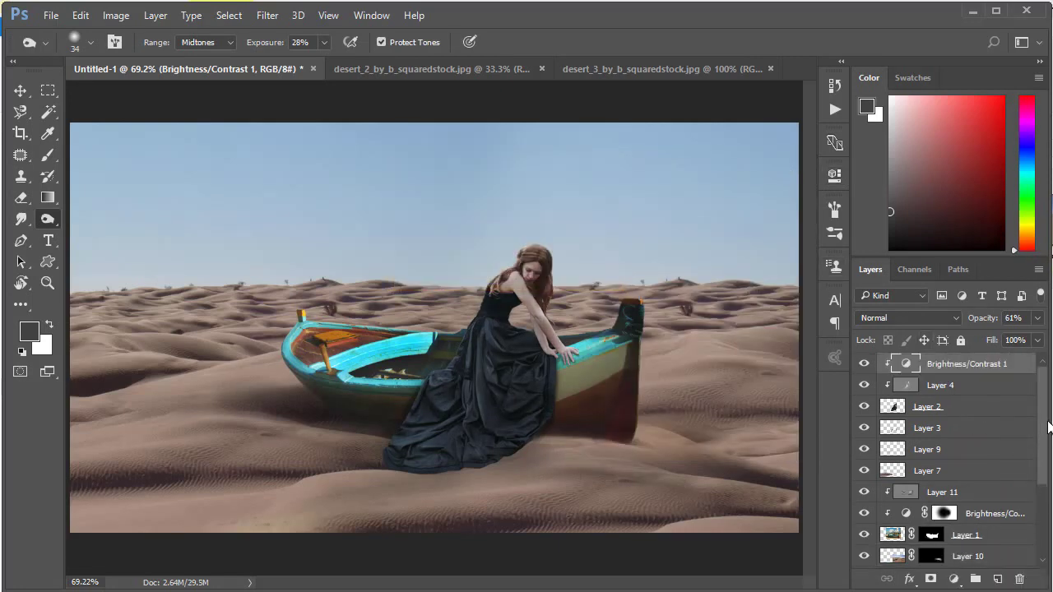
pyautogui.moveTo(877, 374); pyautogui.dragTo(1020, 580)
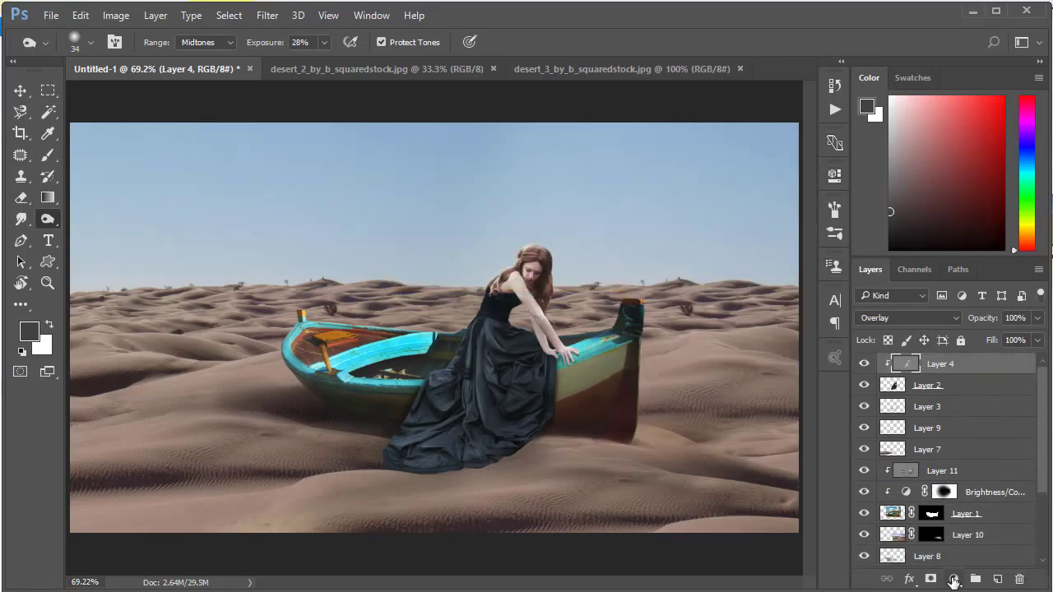
# Step: Add a Brightness/Contrast adjustment at -85 brightness, clipped to Layer 4
pyautogui.click(953, 580)
pyautogui.click(992, 283)
pyautogui.moveTo(694, 256); pyautogui.dragTo(636, 264)
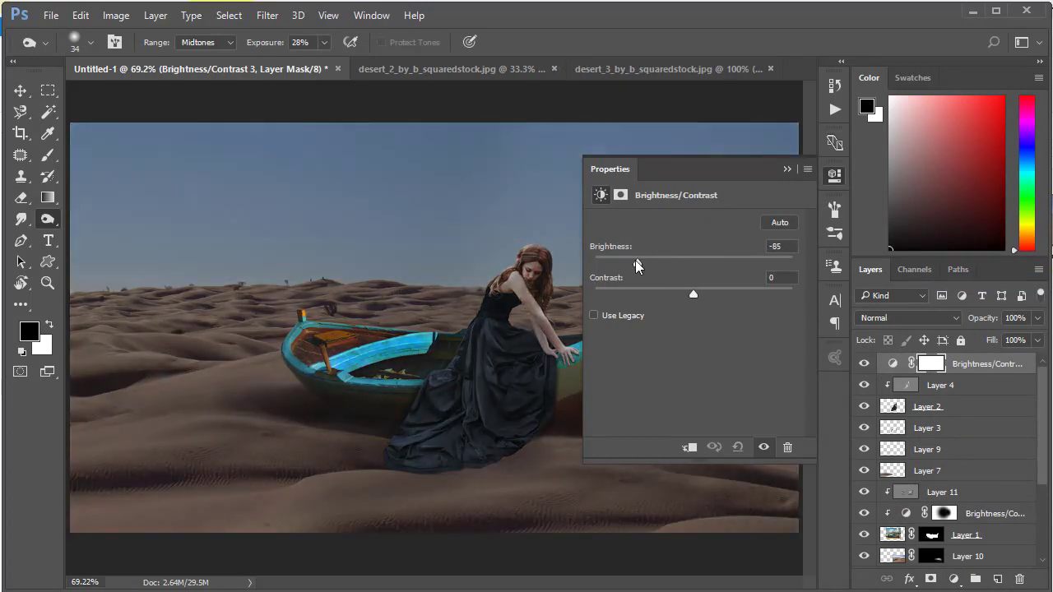
pyautogui.click(788, 169)
pyautogui.rightClick(931, 363)
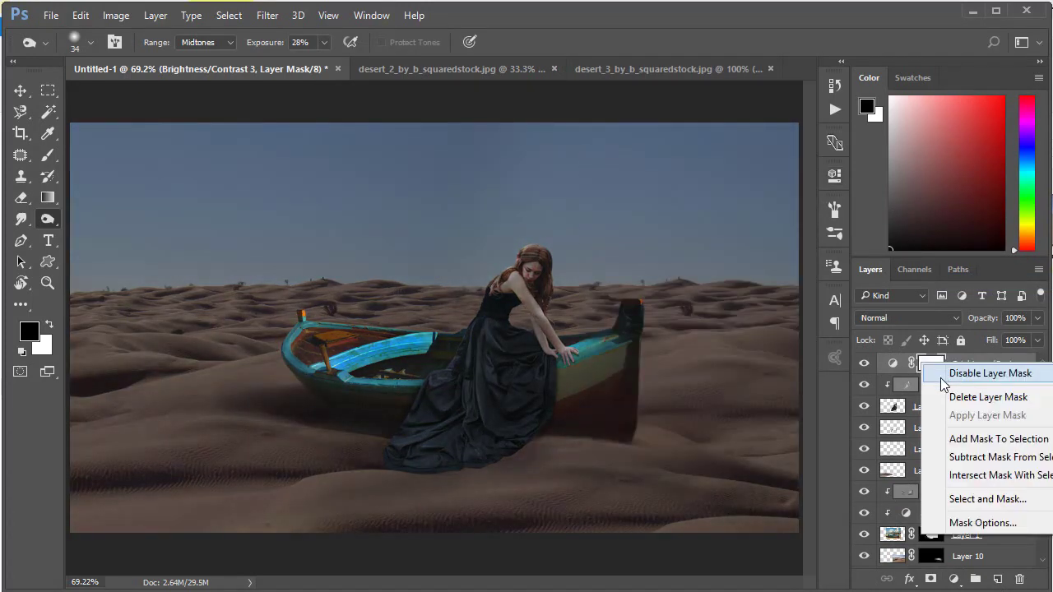
pyautogui.rightClick(971, 366)
pyautogui.click(683, 377)
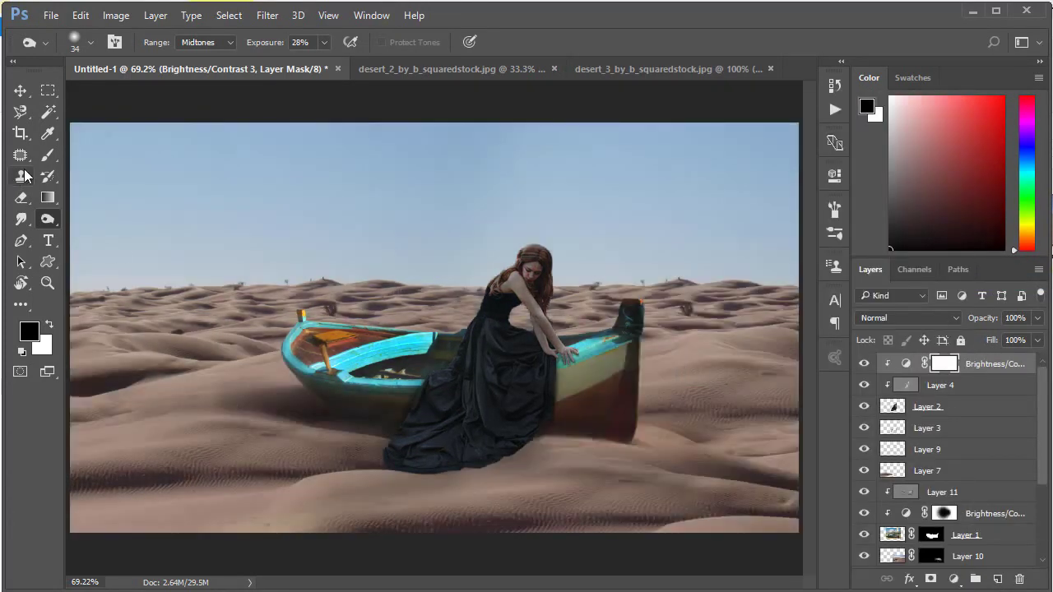
# Step: Fade the adjustment's mask with a diagonal linear gradient and set its opacity to 65%
pyautogui.press('g')
pyautogui.click(157, 42)
pyautogui.moveTo(353, 260); pyautogui.dragTo(524, 404)
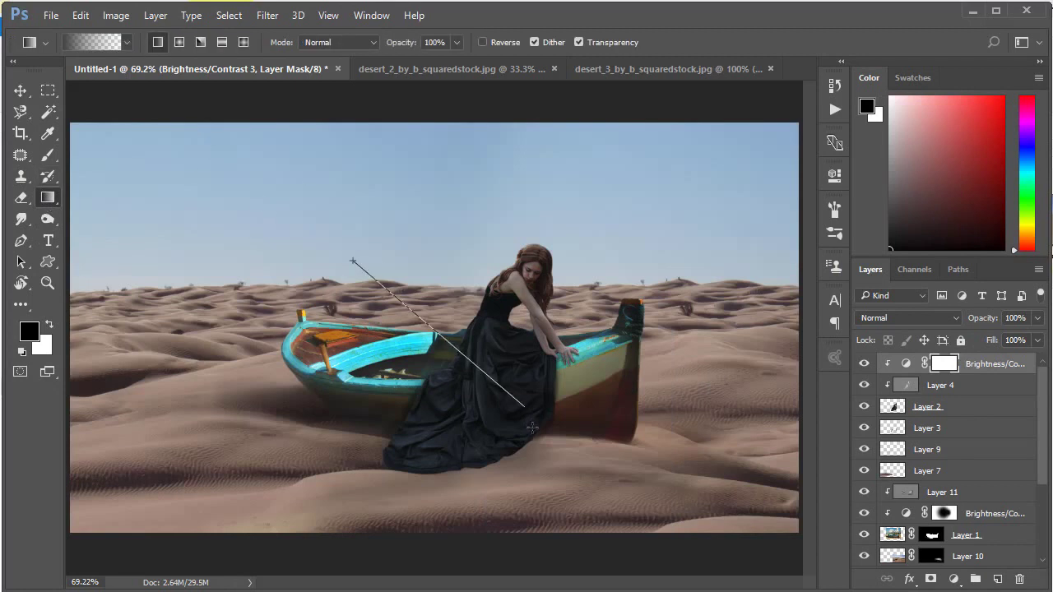
pyautogui.moveTo(526, 263); pyautogui.dragTo(481, 365)
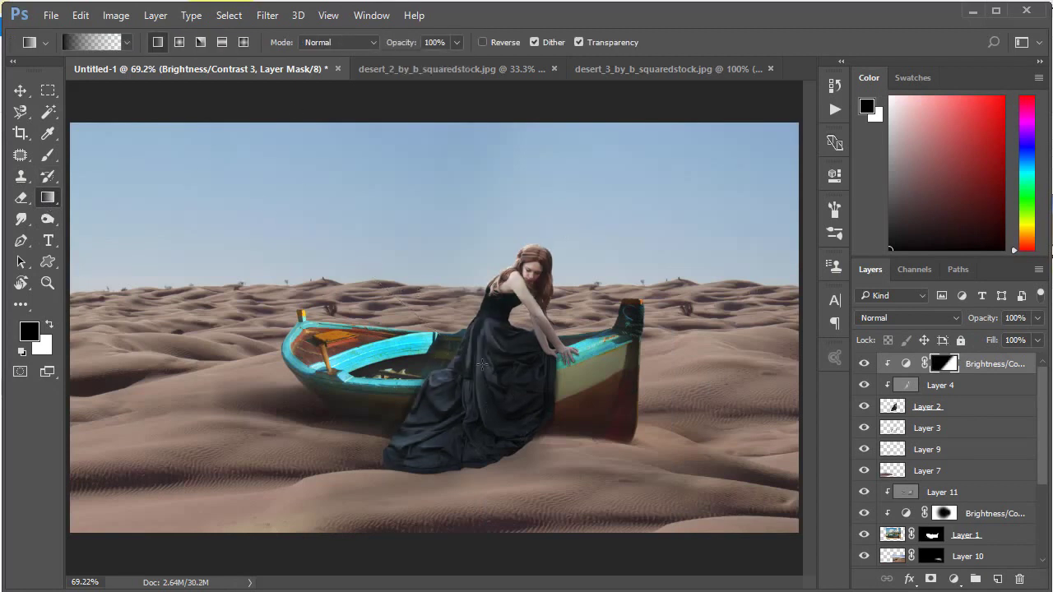
pyautogui.click(1038, 318)
pyautogui.moveTo(1039, 338); pyautogui.dragTo(1010, 339)
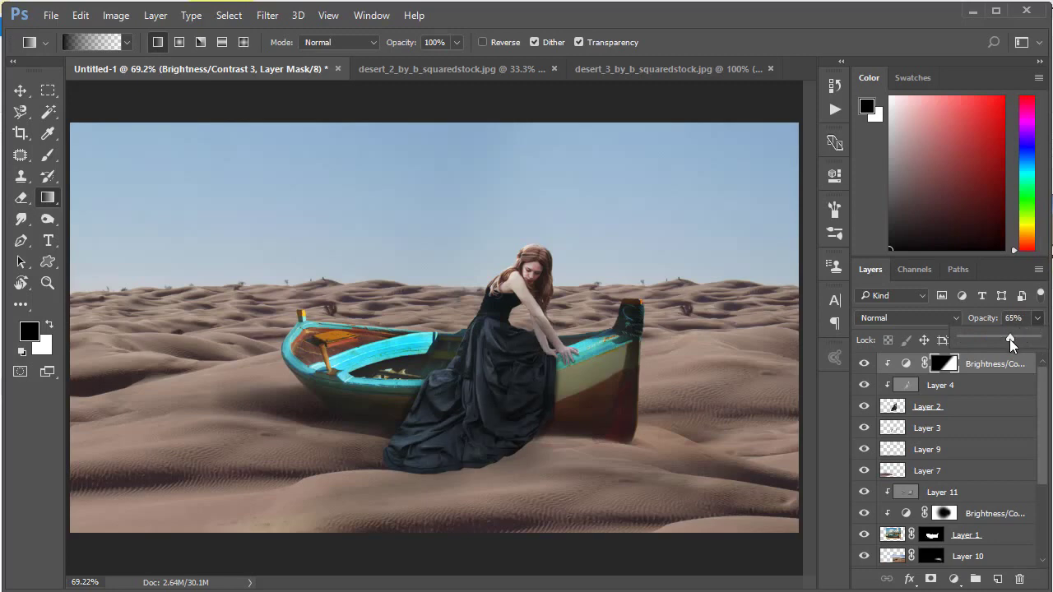
pyautogui.hotkey('ctrl', '-')
pyautogui.hotkey('ctrl', '-')
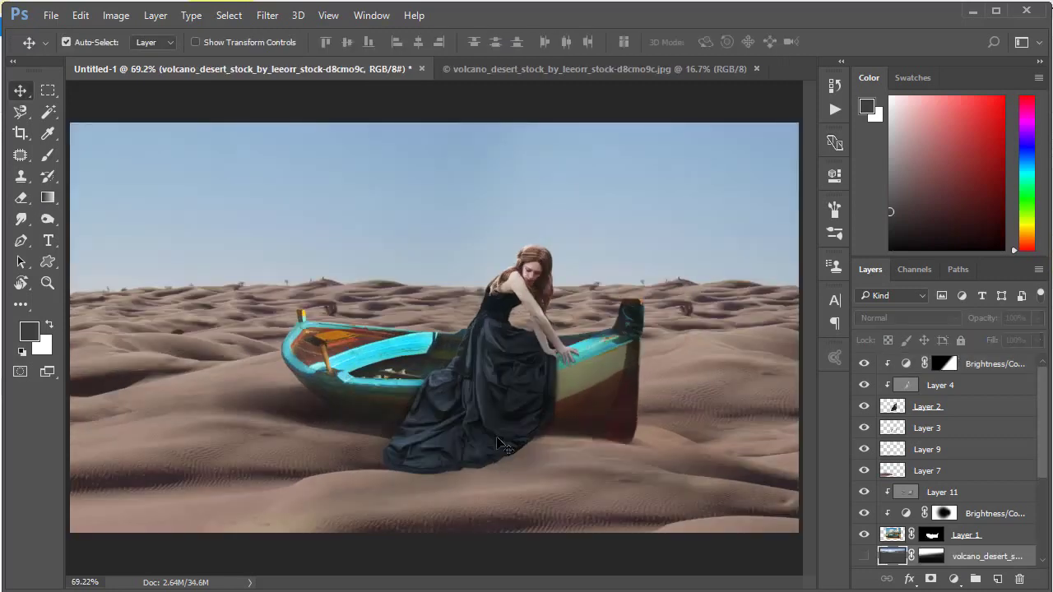
# Step: Bring the volcano desert image into the composite and scale it down over the scene
pyautogui.click(559, 69)
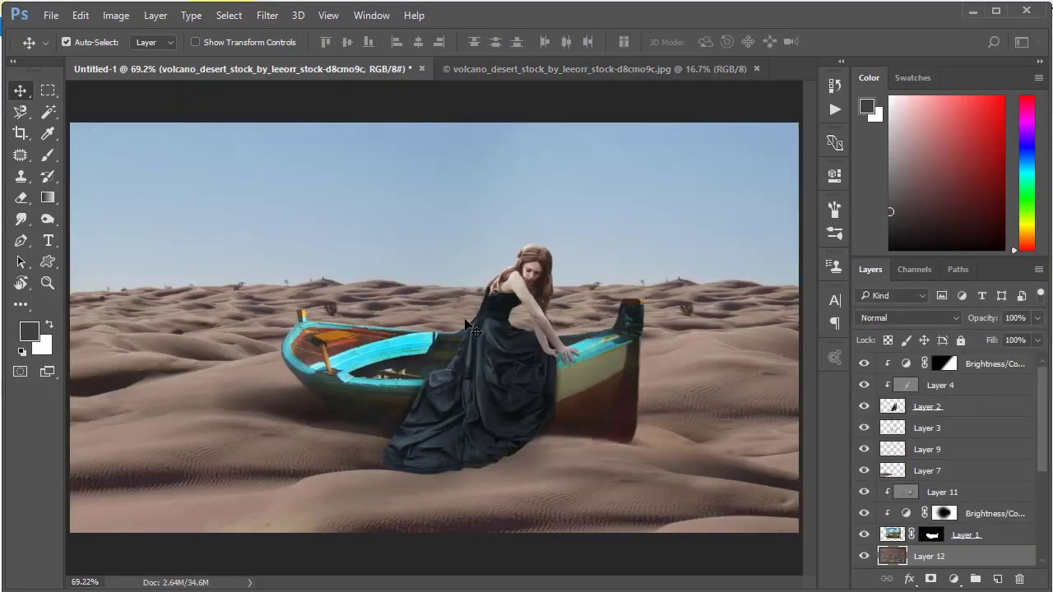
pyautogui.moveTo(294, 74); pyautogui.dragTo(428, 329)
pyautogui.hotkey('ctrl', '-')
pyautogui.hotkey('ctrl', '-')
pyautogui.hotkey('ctrl', '-')
pyautogui.hotkey('ctrl', 't')
pyautogui.moveTo(491, 310); pyautogui.dragTo(515, 226)
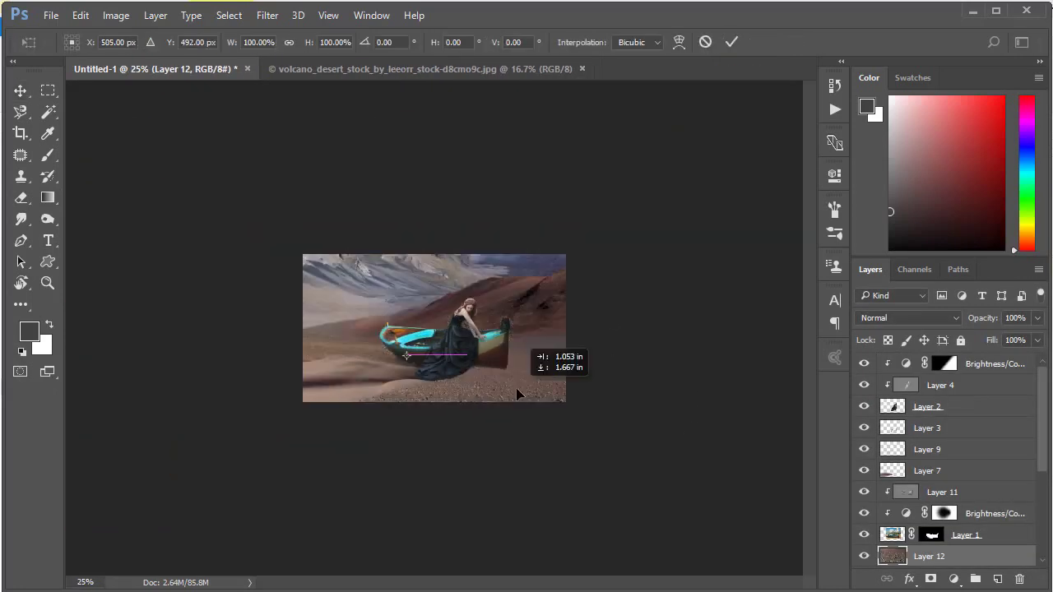
pyautogui.moveTo(720, 109); pyautogui.dragTo(301, 446)
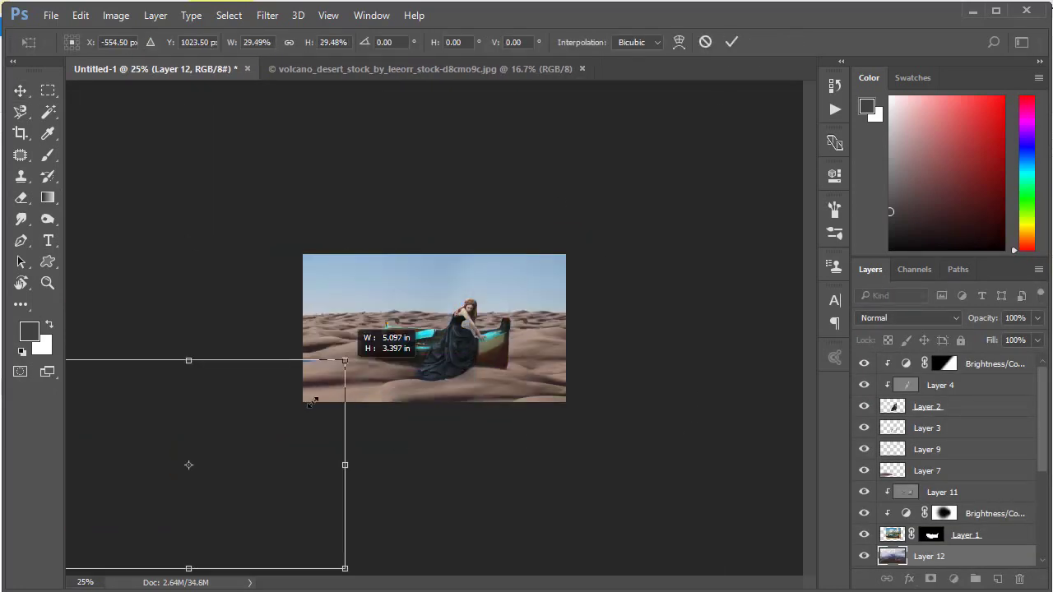
pyautogui.moveTo(189, 489); pyautogui.dragTo(433, 306)
# Step: Widen the landscape, flip it horizontally, apply the transform and add a layer mask
pyautogui.moveTo(564, 303); pyautogui.dragTo(600, 312)
pyautogui.rightClick(512, 299)
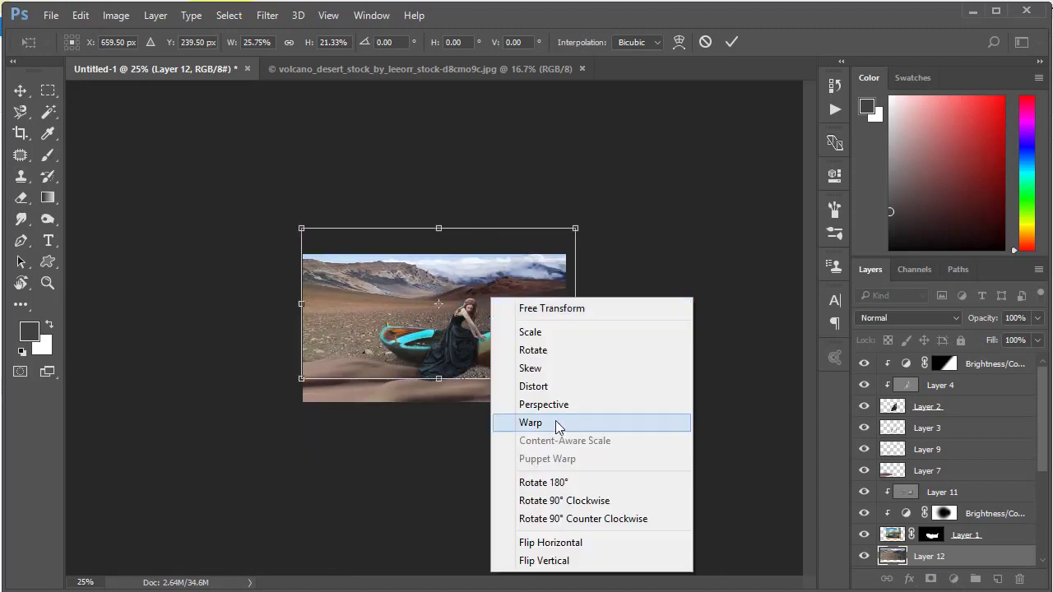
pyautogui.click(568, 546)
pyautogui.hotkey('ctrl', '0')
pyautogui.moveTo(678, 334); pyautogui.dragTo(675, 347)
pyautogui.click(732, 42)
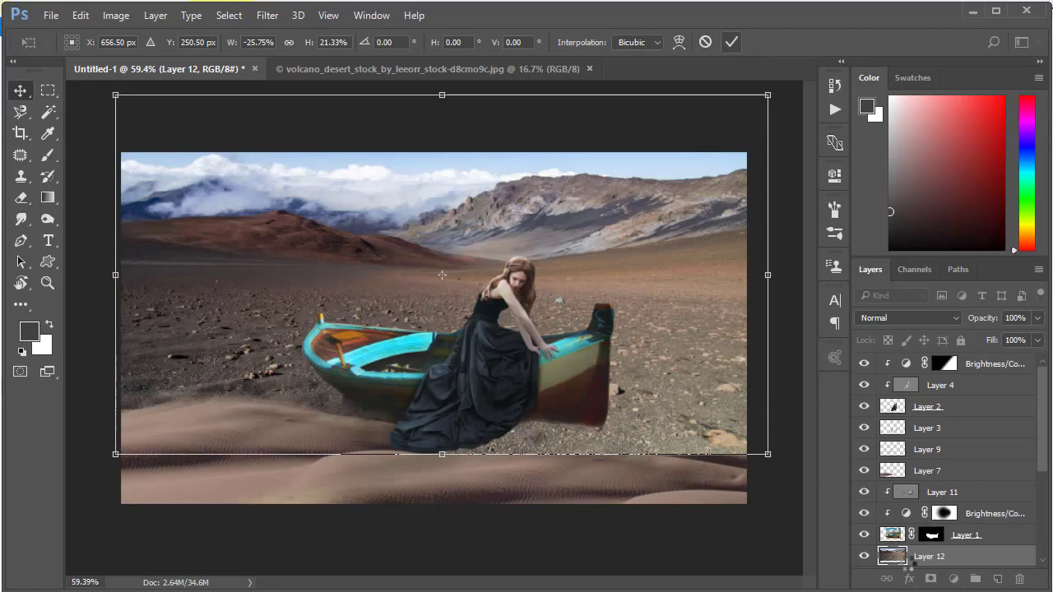
pyautogui.click(931, 578)
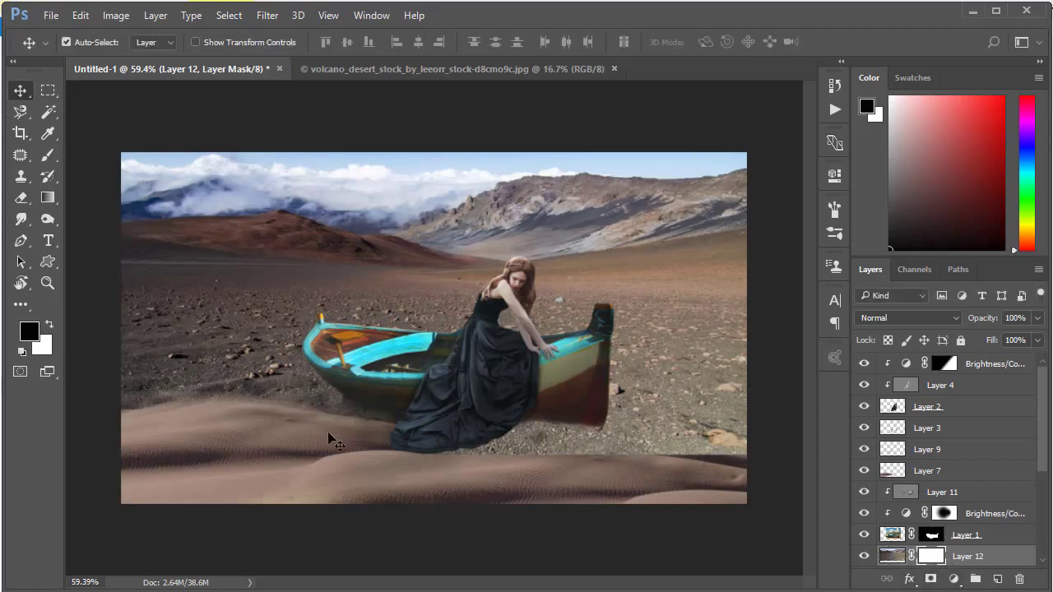
# Step: Draw a gradient on Layer 12's mask so the landscape fades softly into the dunes
pyautogui.click(47, 198)
pyautogui.moveTo(428, 461)
pyautogui.mouseDown()
pyautogui.moveTo(427, 354)
pyautogui.moveTo(444, 370)
pyautogui.moveTo(466, 172)
pyautogui.mouseUp()
pyautogui.moveTo(461, 272); pyautogui.dragTo(461, 172)
pyautogui.moveTo(370, 263)
pyautogui.mouseDown()
pyautogui.moveTo(364, 164)
pyautogui.moveTo(340, 253)
pyautogui.mouseUp()
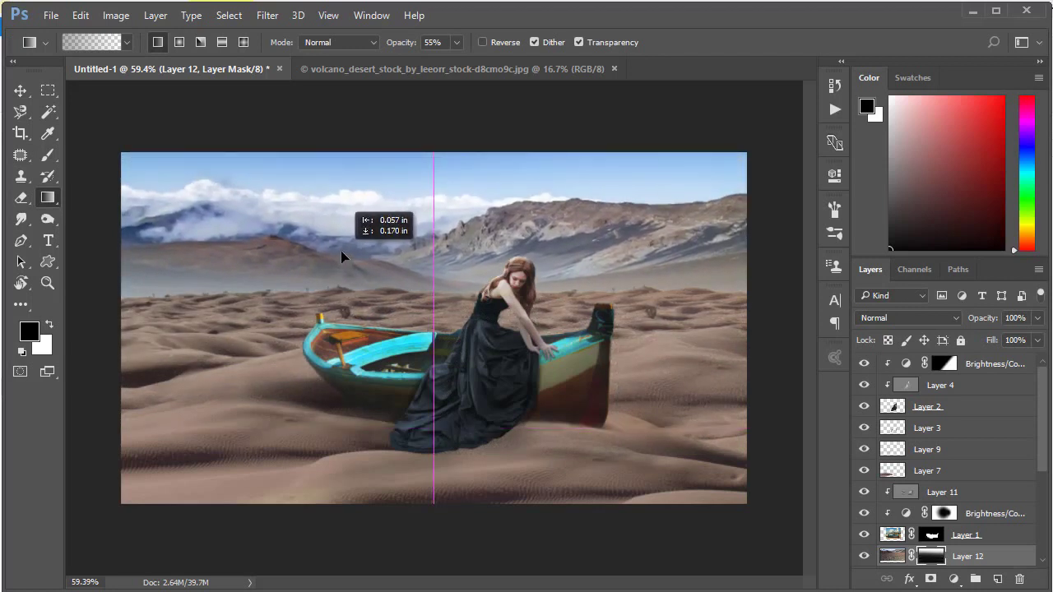
pyautogui.moveTo(341, 253); pyautogui.dragTo(341, 254)
# Step: Flip the landscape horizontally again and redraw the mask fade
pyautogui.hotkey('ctrl', 't')
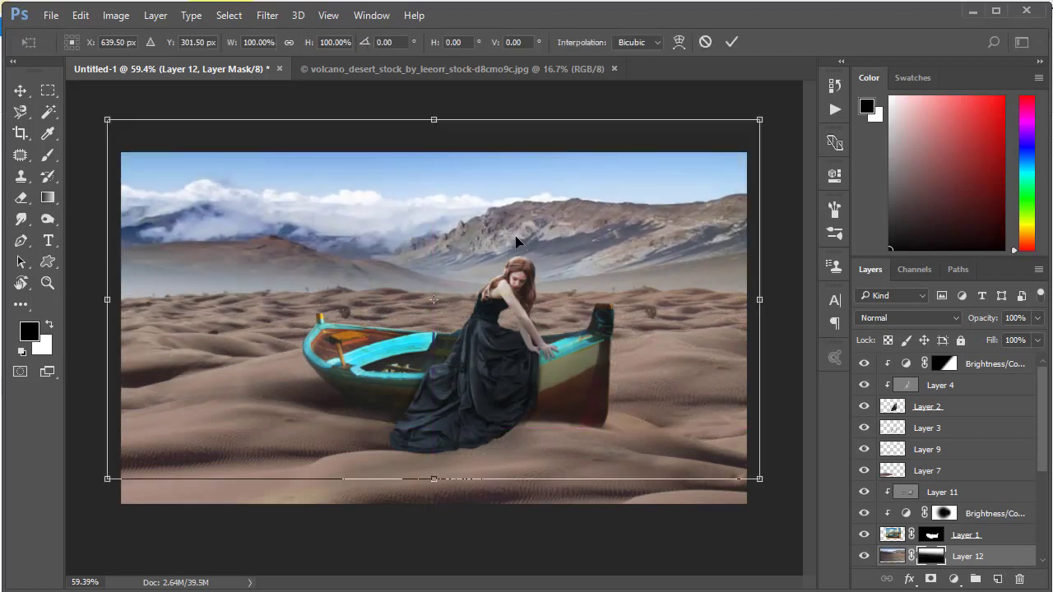
pyautogui.rightClick(515, 228)
pyautogui.click(595, 472)
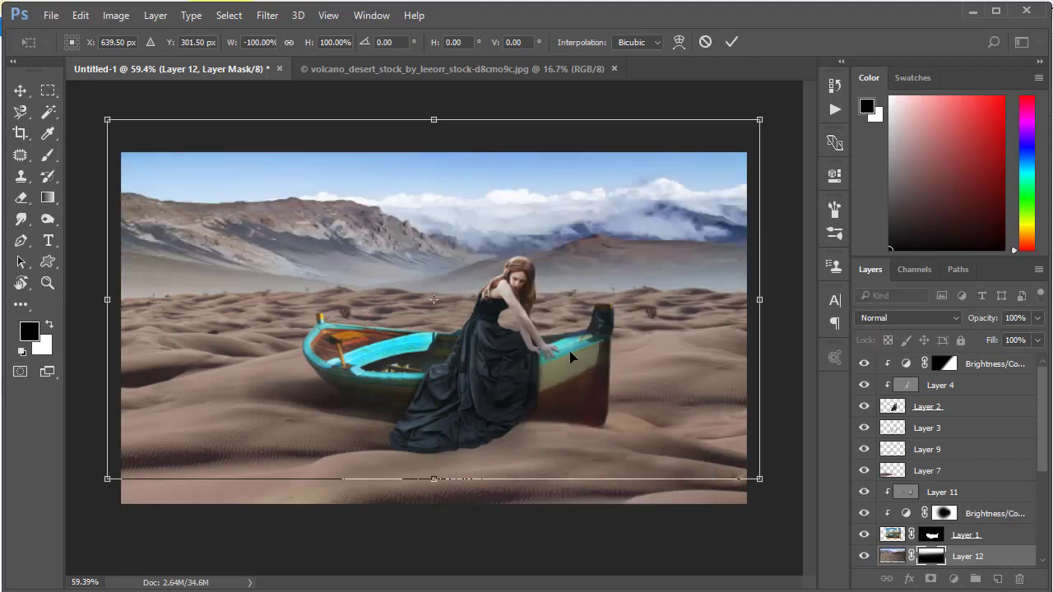
pyautogui.press('Return')
pyautogui.moveTo(414, 283); pyautogui.dragTo(412, 282)
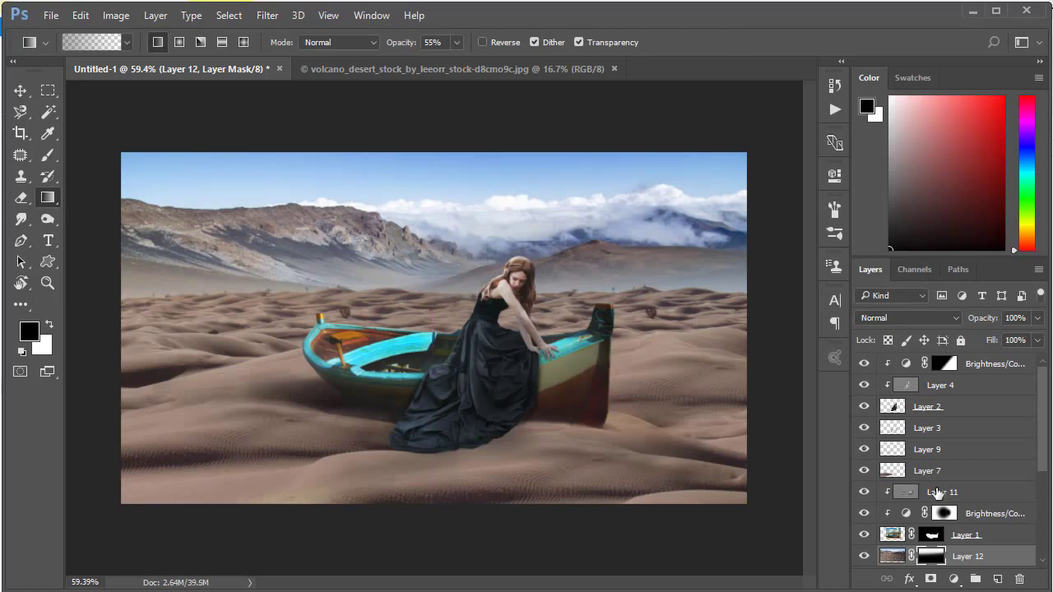
# Step: Merge Layers 10 through 5 into a single Layer 10
pyautogui.scroll(-2, 947, 494)
pyautogui.scroll(-2, 958, 456)
pyautogui.click(964, 454)
pyautogui.scroll(-1, 963, 477)
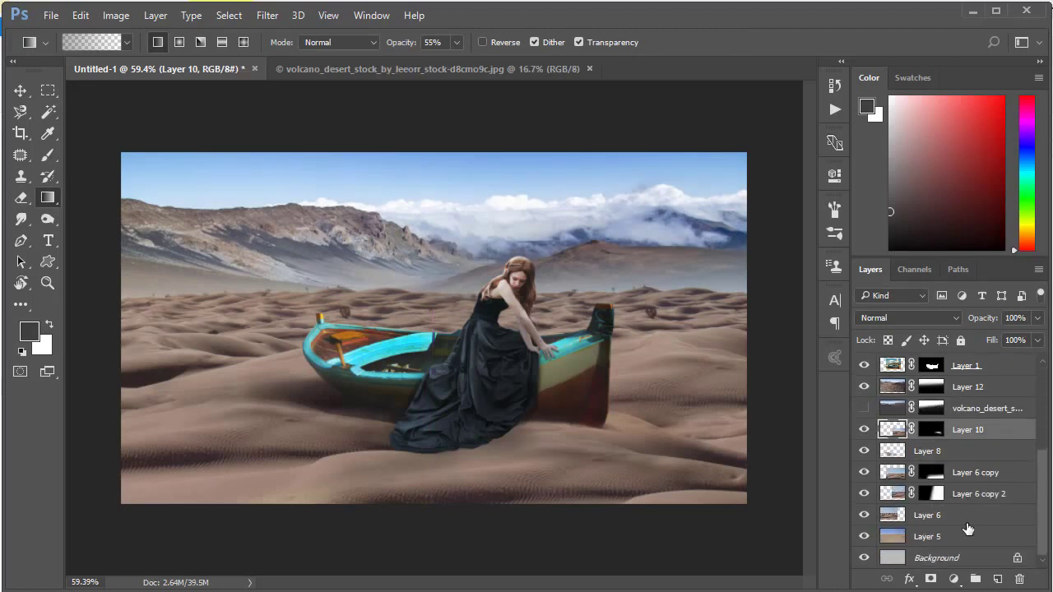
pyautogui.keyDown('shift'); pyautogui.click(963, 523); pyautogui.keyUp('shift')
pyautogui.keyDown('shift'); pyautogui.click(956, 545); pyautogui.keyUp('shift')
pyautogui.hotkey('ctrl', 'e')
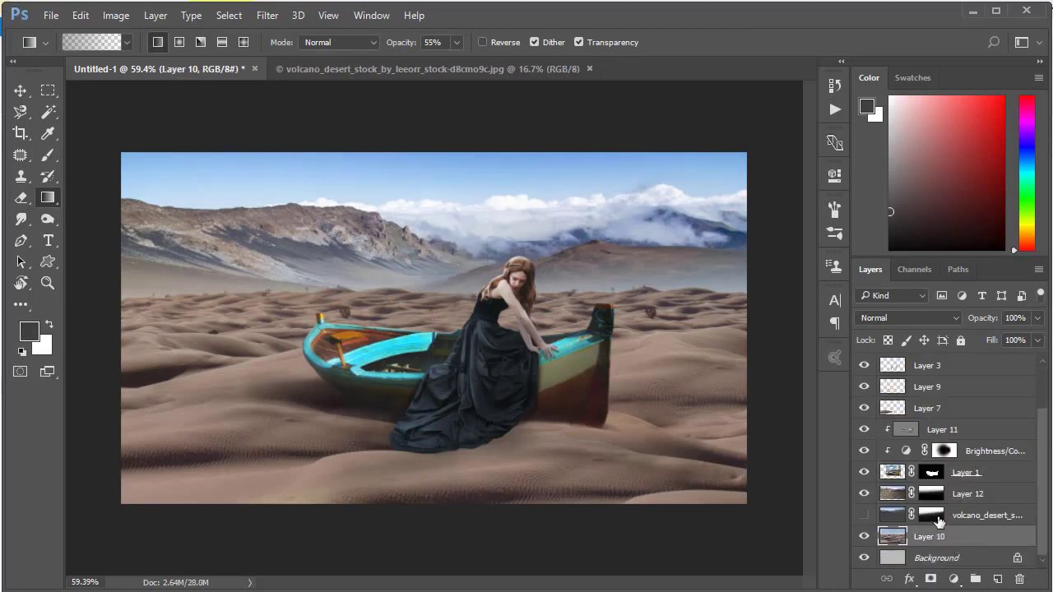
# Step: Mask Layer 10 and gradient-fade its top into haze along the horizon
pyautogui.click(909, 578)
pyautogui.press('Escape')
pyautogui.click(931, 578)
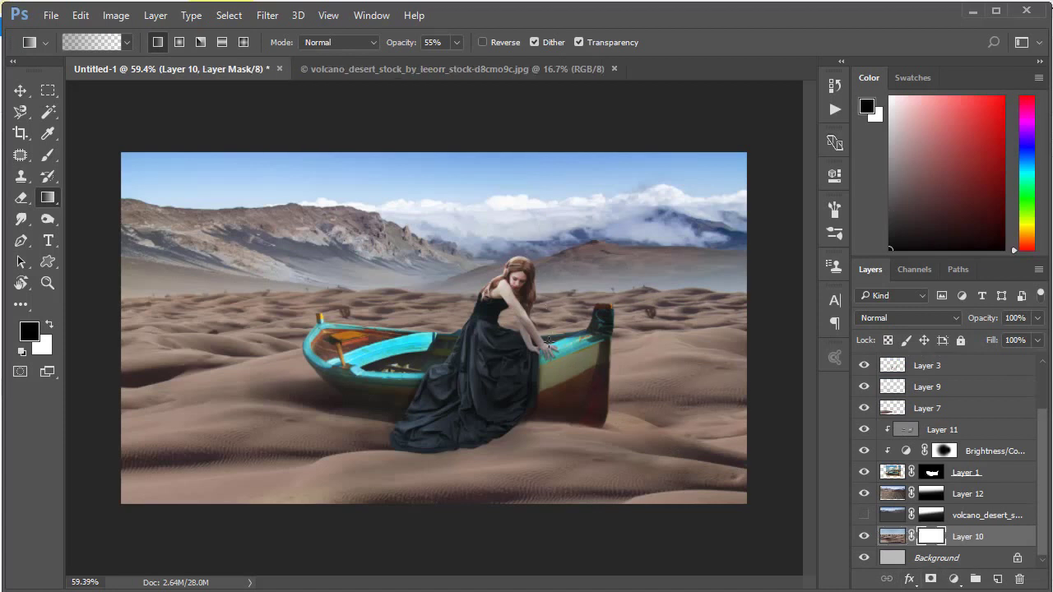
pyautogui.moveTo(548, 339); pyautogui.dragTo(535, 294)
pyautogui.moveTo(370, 261); pyautogui.dragTo(362, 306)
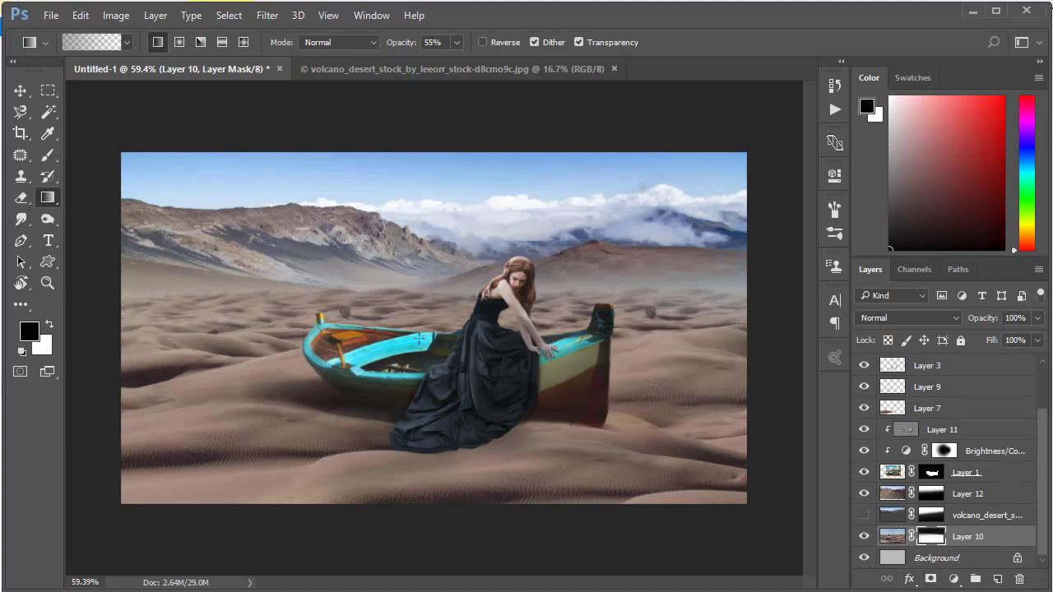
pyautogui.moveTo(432, 268)
pyautogui.mouseDown()
pyautogui.moveTo(467, 315)
pyautogui.moveTo(461, 354)
pyautogui.mouseUp()
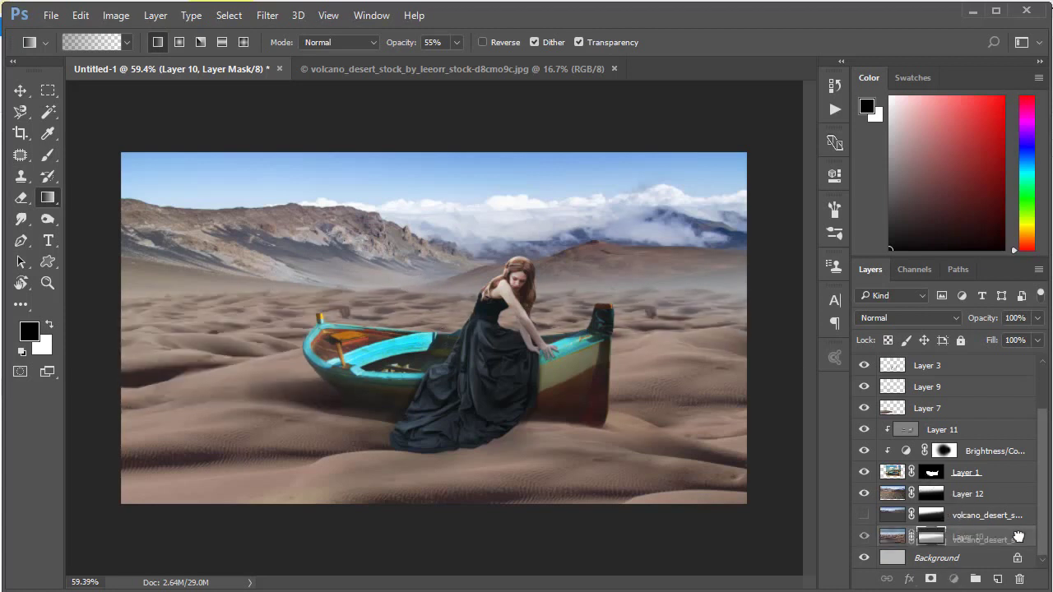
# Step: Delete the hidden volcano copy and flip Layer 12 horizontally again
pyautogui.moveTo(963, 515); pyautogui.dragTo(1019, 579)
pyautogui.click(983, 524)
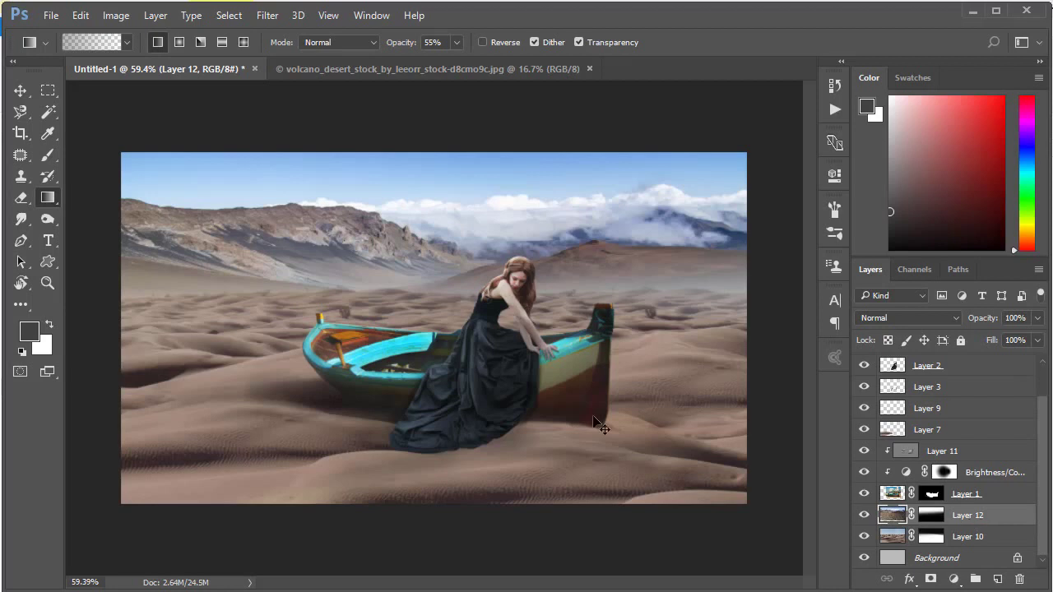
pyautogui.hotkey('ctrl', 't')
pyautogui.rightClick(379, 173)
pyautogui.click(468, 481)
pyautogui.press('Return')
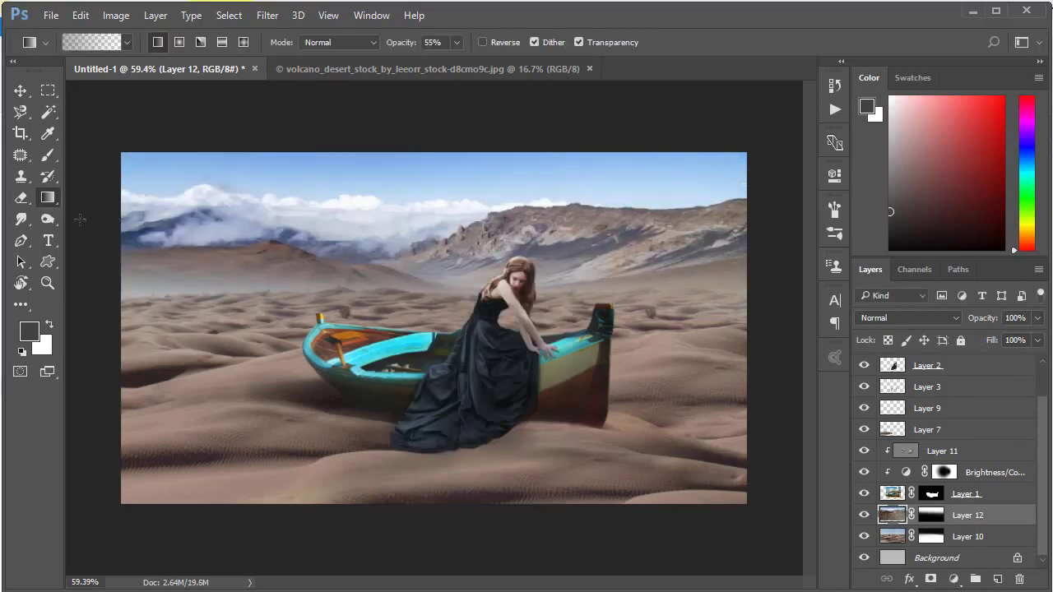
# Step: Brush black at 23% on Layer 12's and Layer 10's masks to soften the horizon haze
pyautogui.press('b')
pyautogui.click(932, 523)
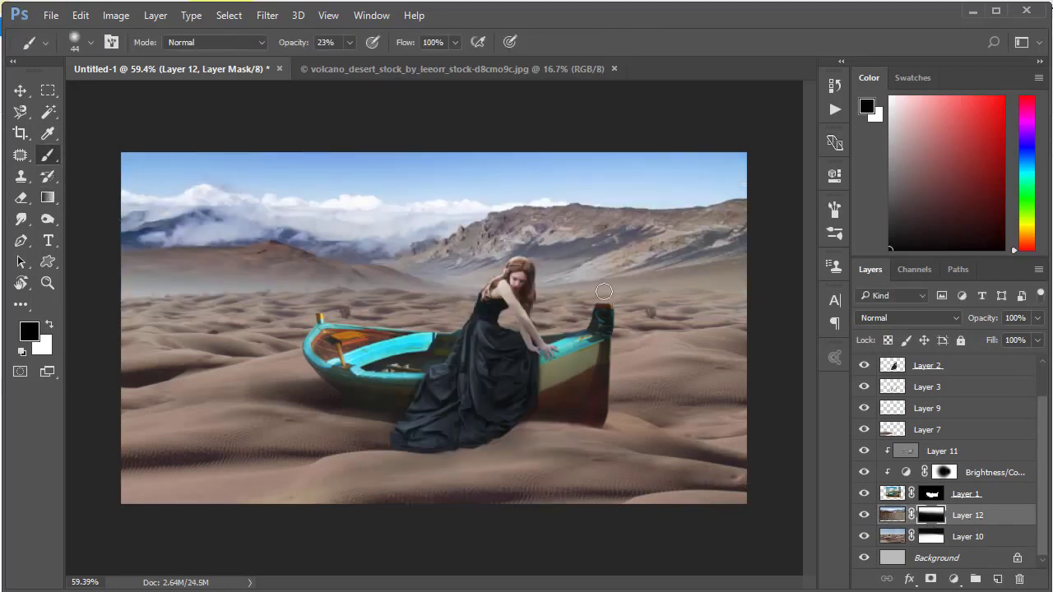
pyautogui.moveTo(765, 273); pyautogui.dragTo(678, 280)
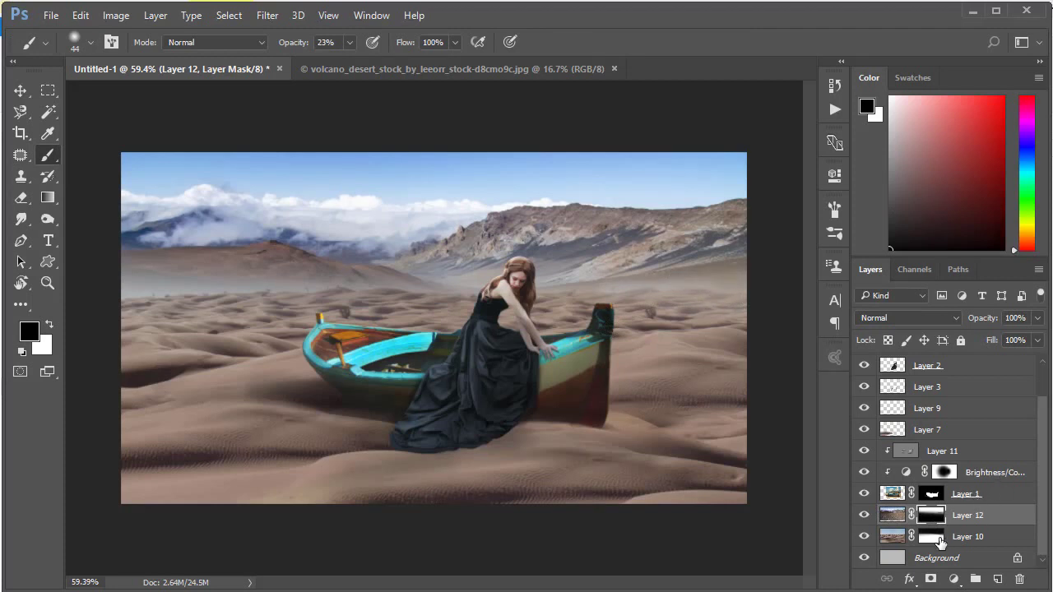
pyautogui.click(932, 537)
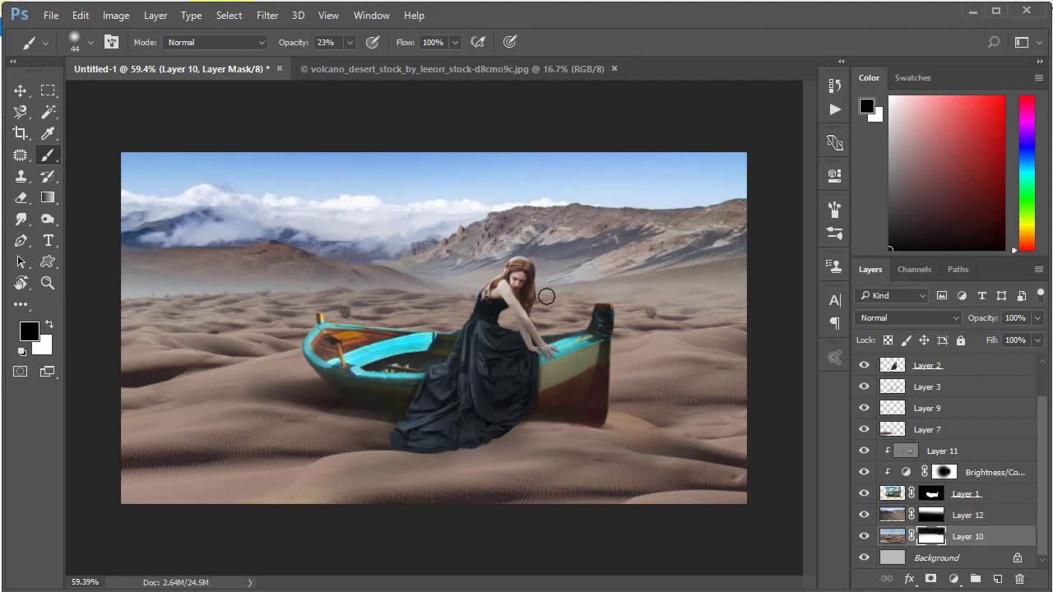
pyautogui.moveTo(541, 286); pyautogui.dragTo(304, 306)
pyautogui.moveTo(453, 287); pyautogui.dragTo(258, 292)
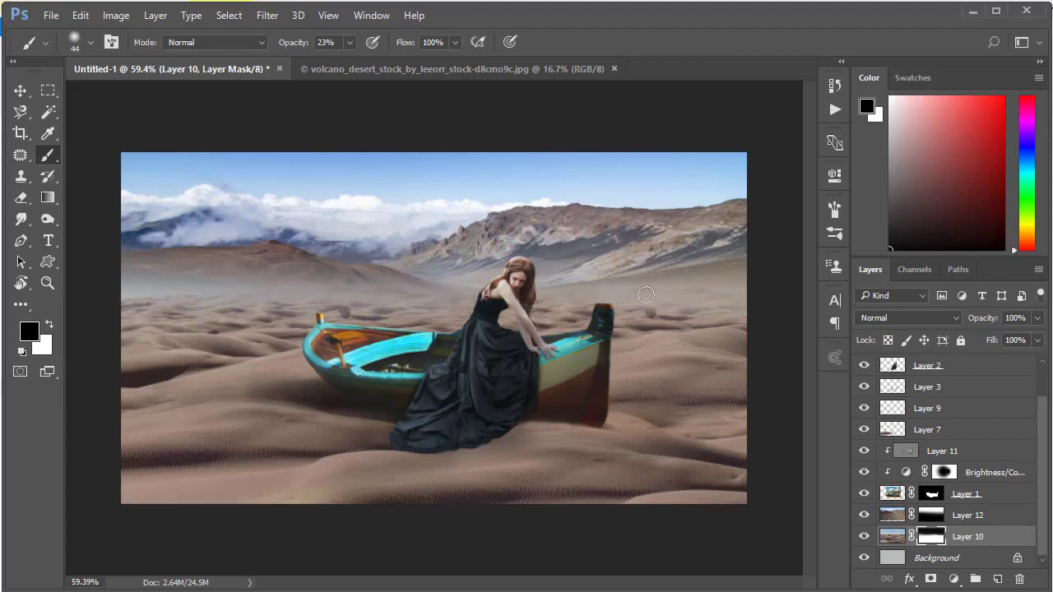
# Step: Reselect Layer 12, reset the paint colour to black, and target its image thumbnail
pyautogui.click(936, 512)
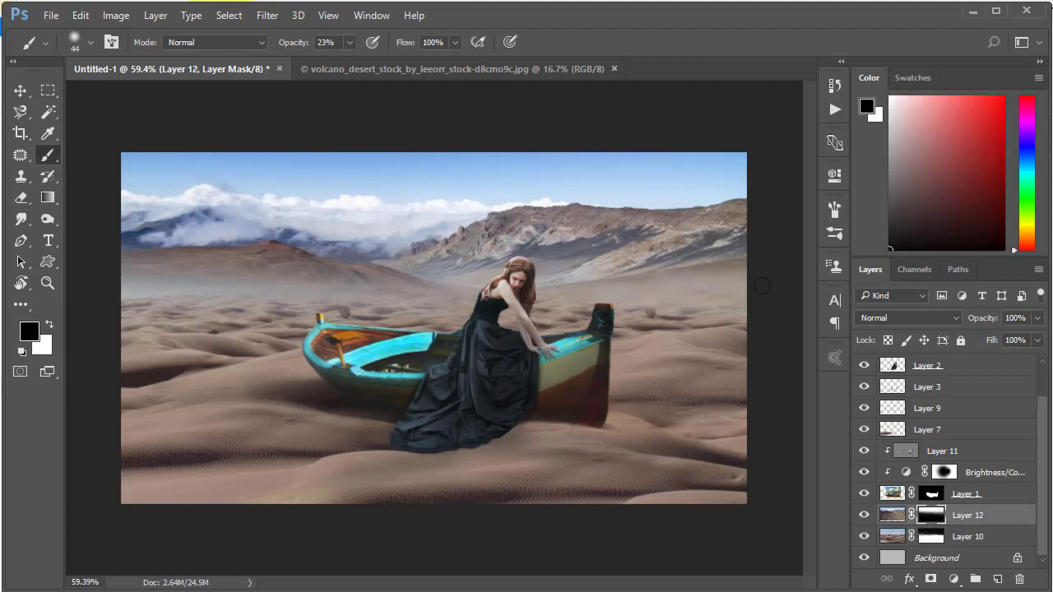
pyautogui.click(931, 515)
pyautogui.press('d')
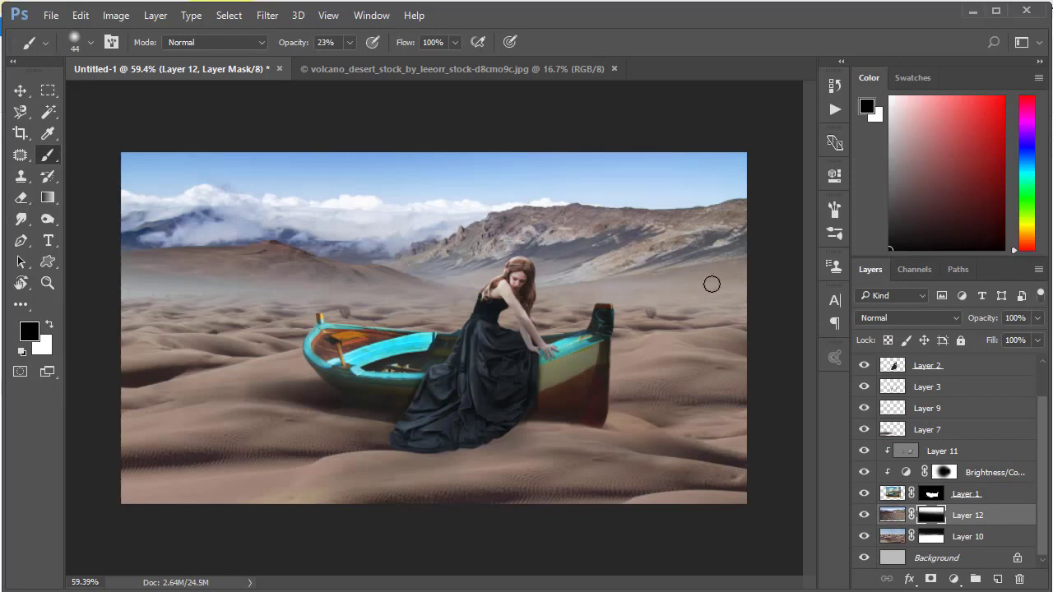
pyautogui.scroll(-1, 757, 280)
pyautogui.scroll(2, 762, 285)
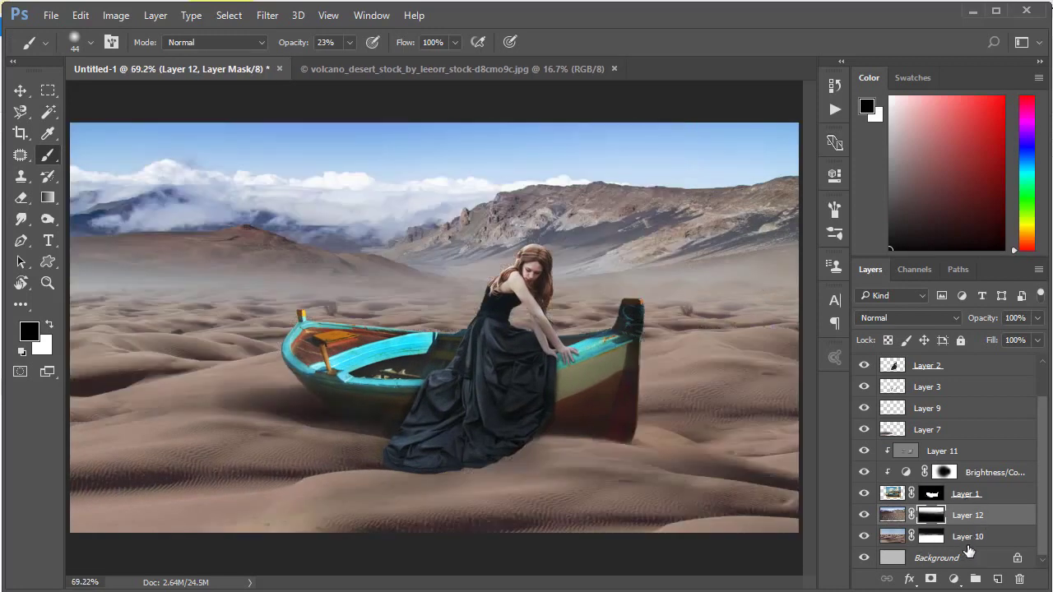
pyautogui.scroll(2, 971, 527)
pyautogui.scroll(-2, 973, 533)
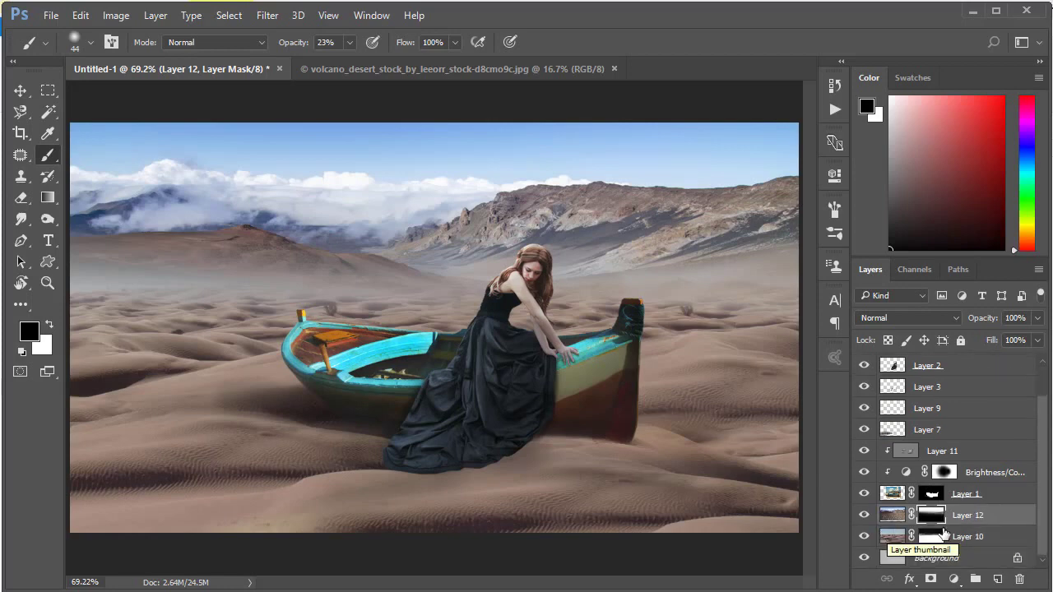
pyautogui.click(892, 515)
# Step: Add a Brightness/Contrast adjustment at -27 brightness clipped to Layer 12
pyautogui.click(954, 579)
pyautogui.click(979, 303)
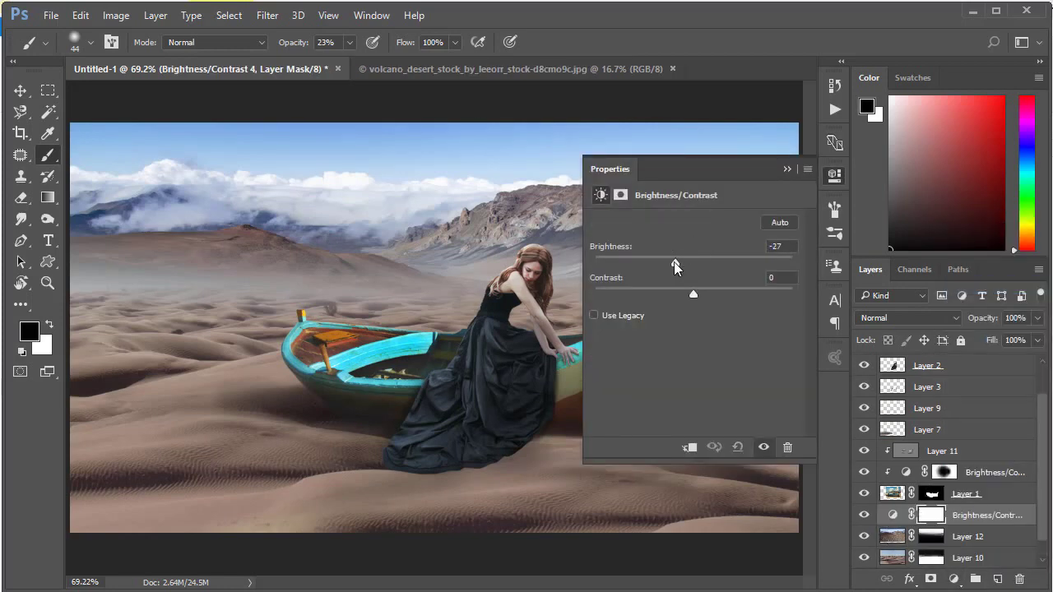
pyautogui.moveTo(676, 265); pyautogui.dragTo(658, 265)
pyautogui.click(777, 212)
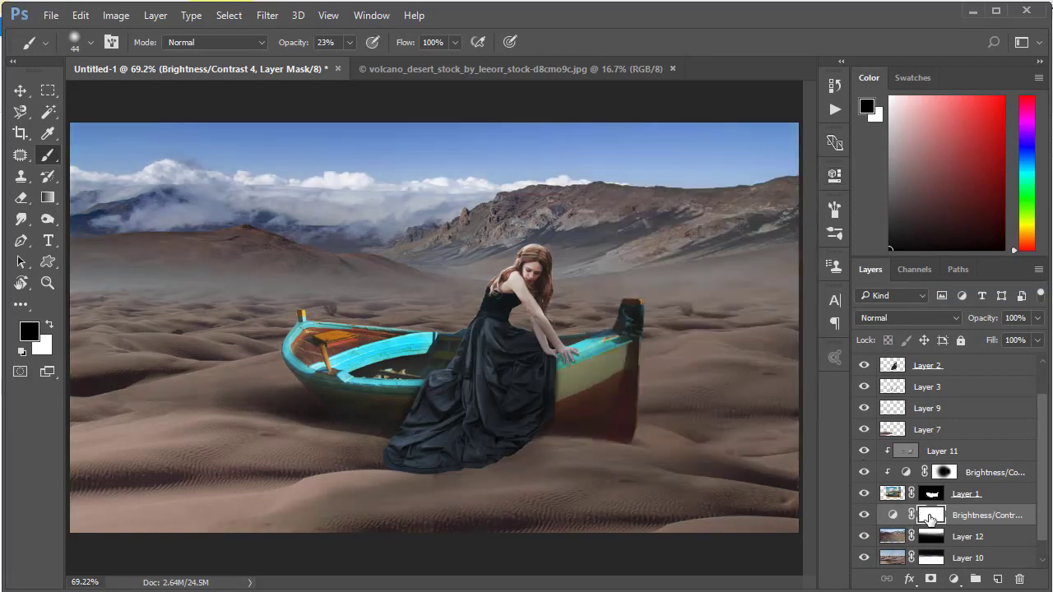
pyautogui.rightClick(921, 517)
pyautogui.click(897, 518)
pyautogui.rightClick(898, 518)
pyautogui.click(840, 294)
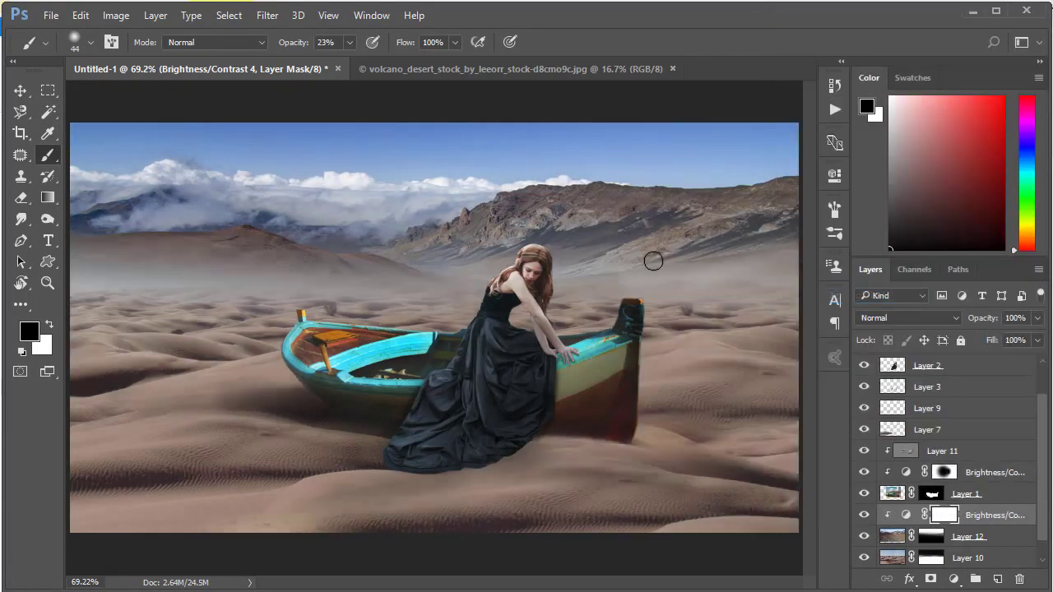
# Step: Draw a radial gradient fade at 55% opacity on the adjustment's mask, toggling it to compare
pyautogui.click(47, 198)
pyautogui.click(180, 42)
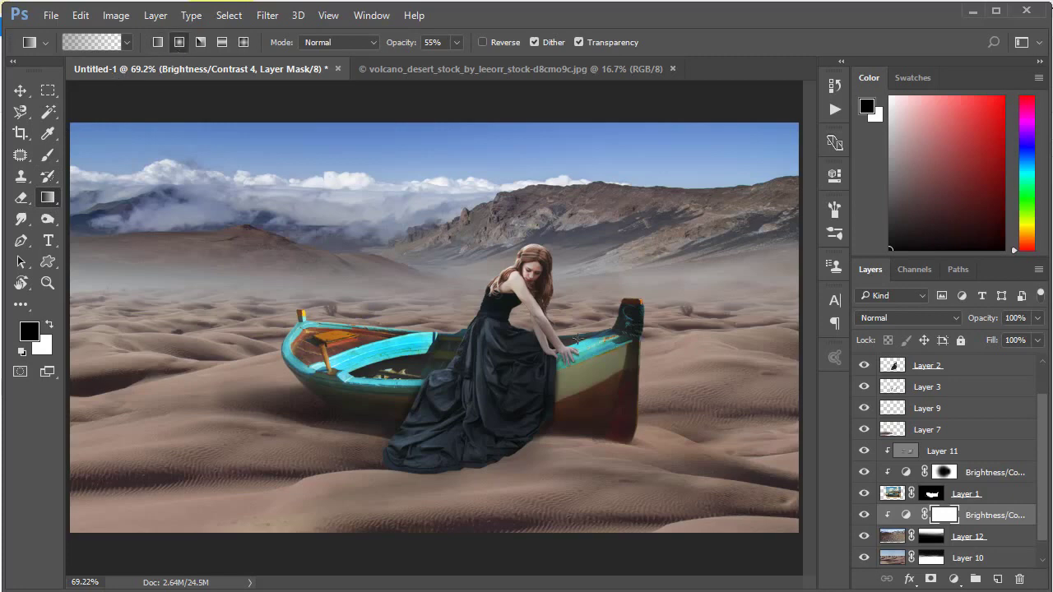
pyautogui.moveTo(579, 339); pyautogui.dragTo(539, 421)
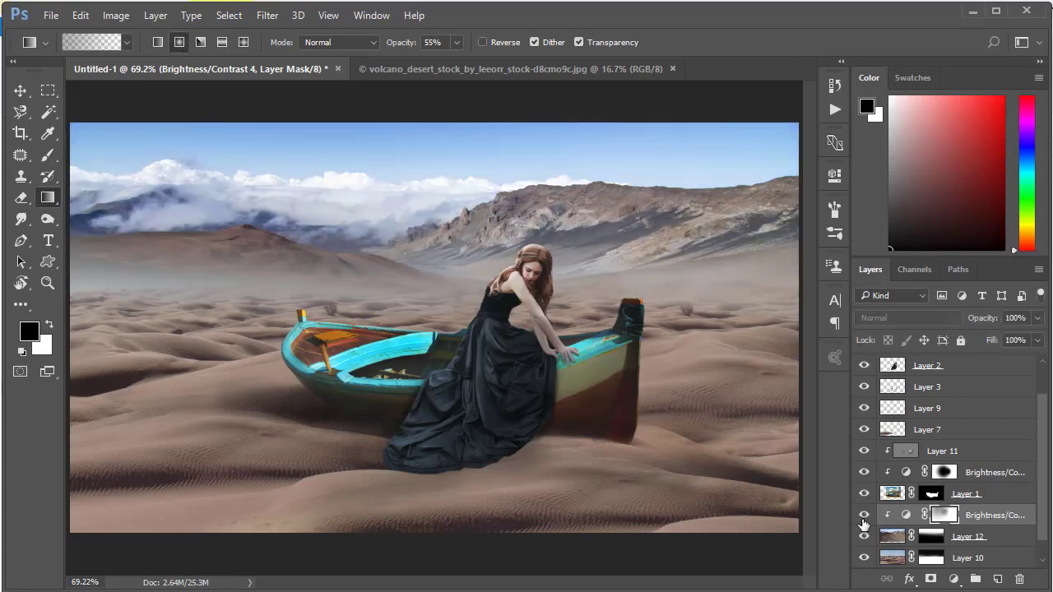
pyautogui.click(864, 515)
pyautogui.click(863, 516)
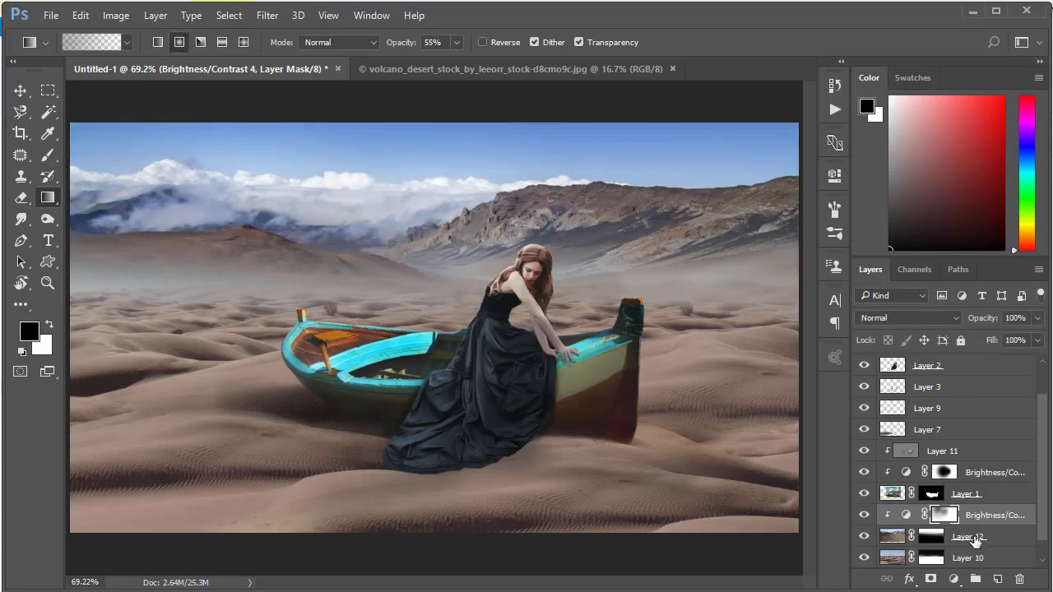
pyautogui.scroll(2, 975, 539)
# Step: Add a Brightness/Contrast adjustment at -69 brightness on top of the layer stack
pyautogui.click(979, 364)
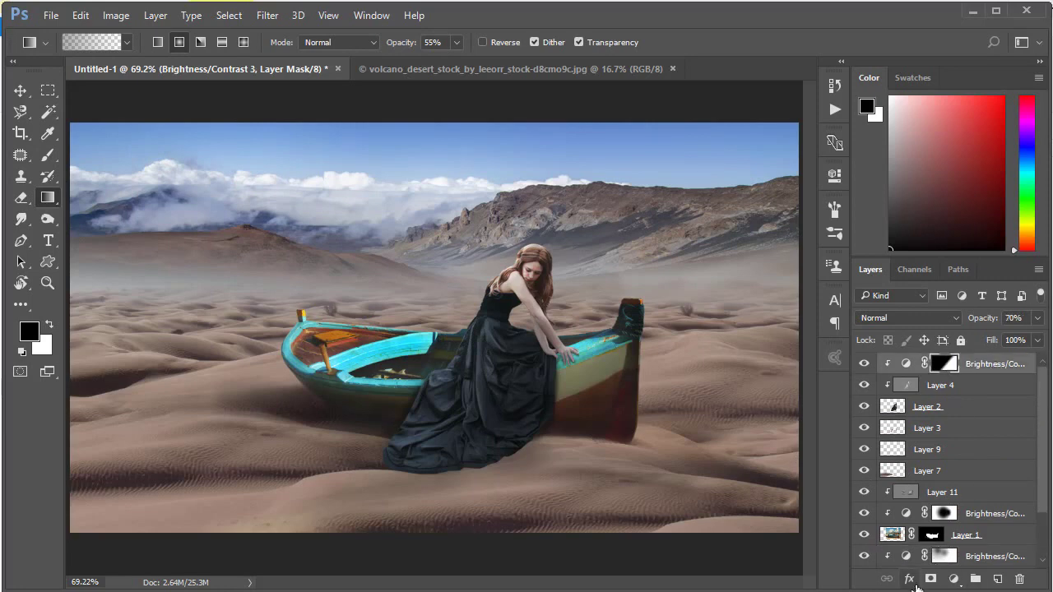
pyautogui.click(954, 579)
pyautogui.click(987, 279)
pyautogui.moveTo(692, 258); pyautogui.dragTo(647, 264)
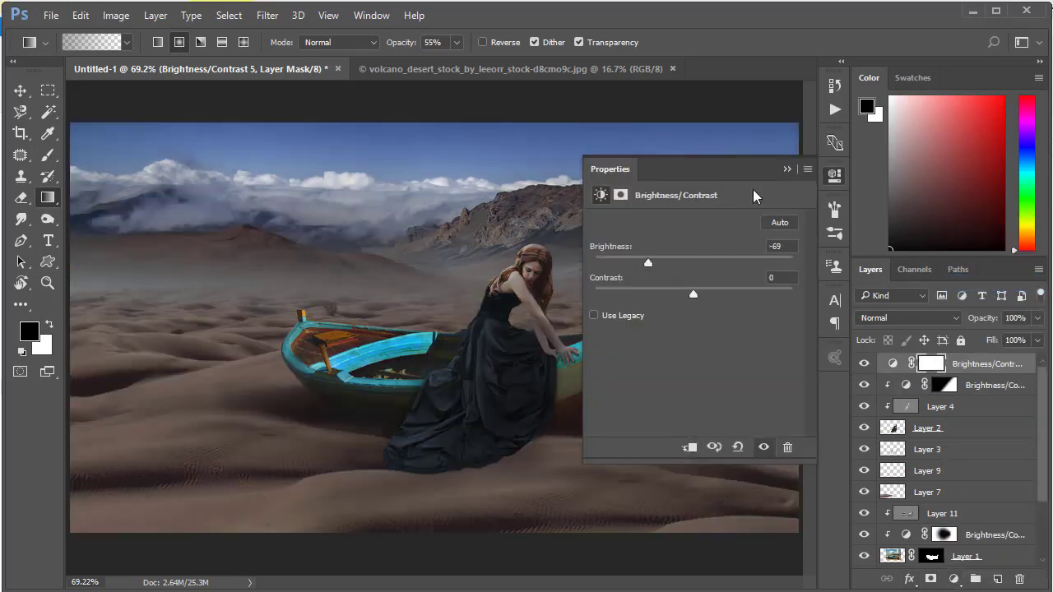
pyautogui.click(787, 169)
# Step: Radially mask the adjustment at full strength so only the image edges stay dark
pyautogui.moveTo(352, 283); pyautogui.dragTo(856, 576)
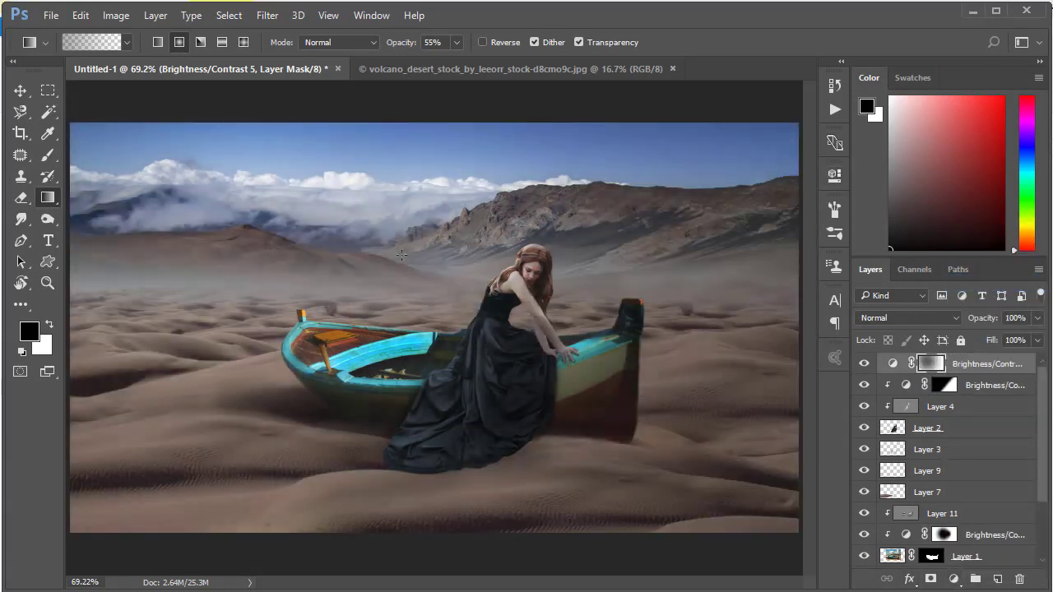
pyautogui.click(456, 42)
pyautogui.moveTo(469, 63); pyautogui.dragTo(503, 63)
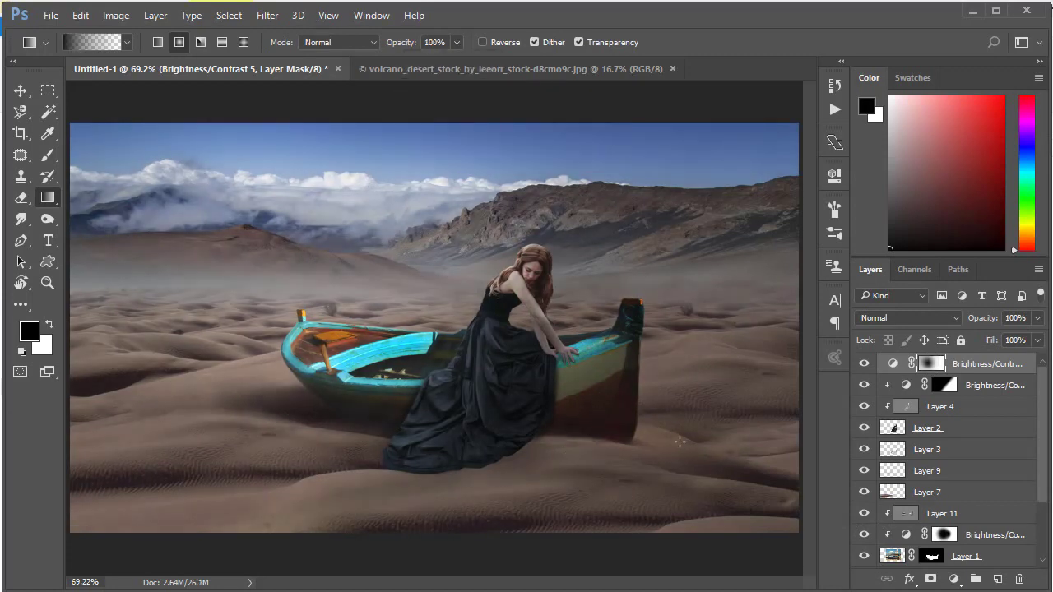
pyautogui.moveTo(573, 451); pyautogui.dragTo(678, 444)
pyautogui.moveTo(197, 277)
pyautogui.mouseDown()
pyautogui.moveTo(722, 480)
pyautogui.moveTo(500, 354)
pyautogui.mouseUp()
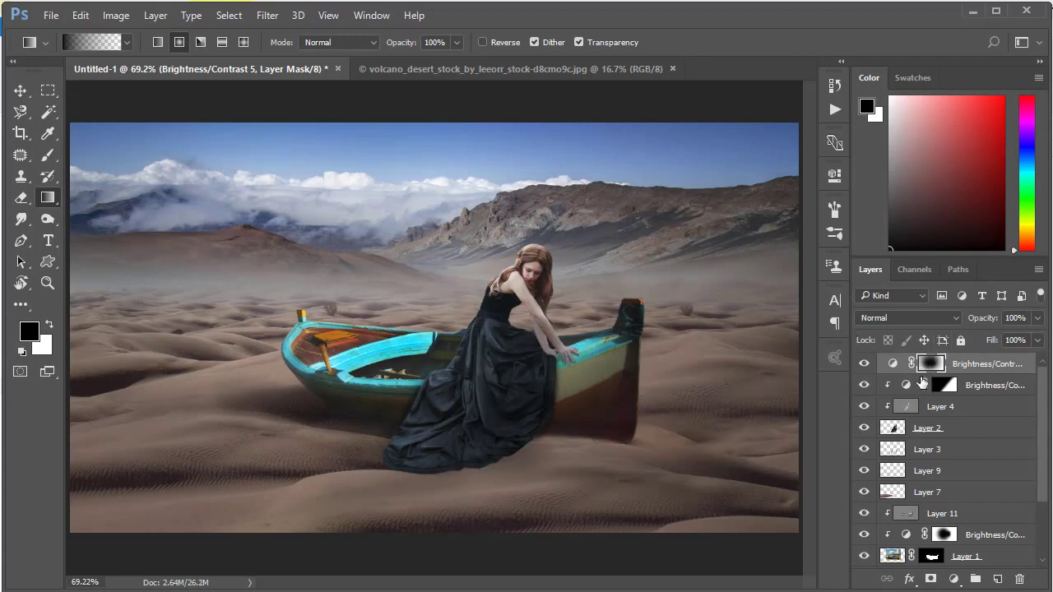
pyautogui.click(981, 390)
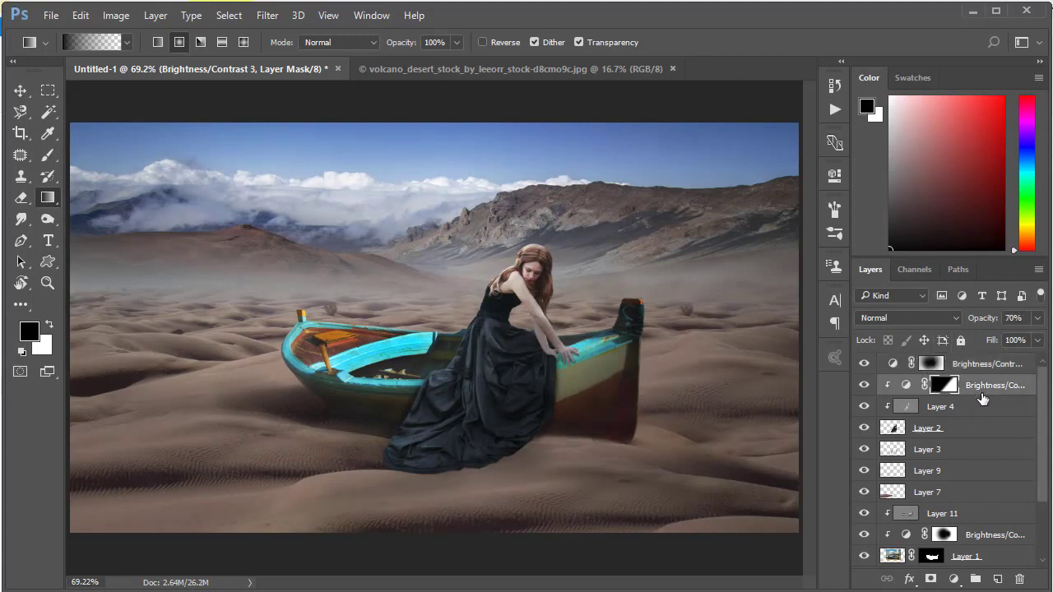
pyautogui.click(953, 579)
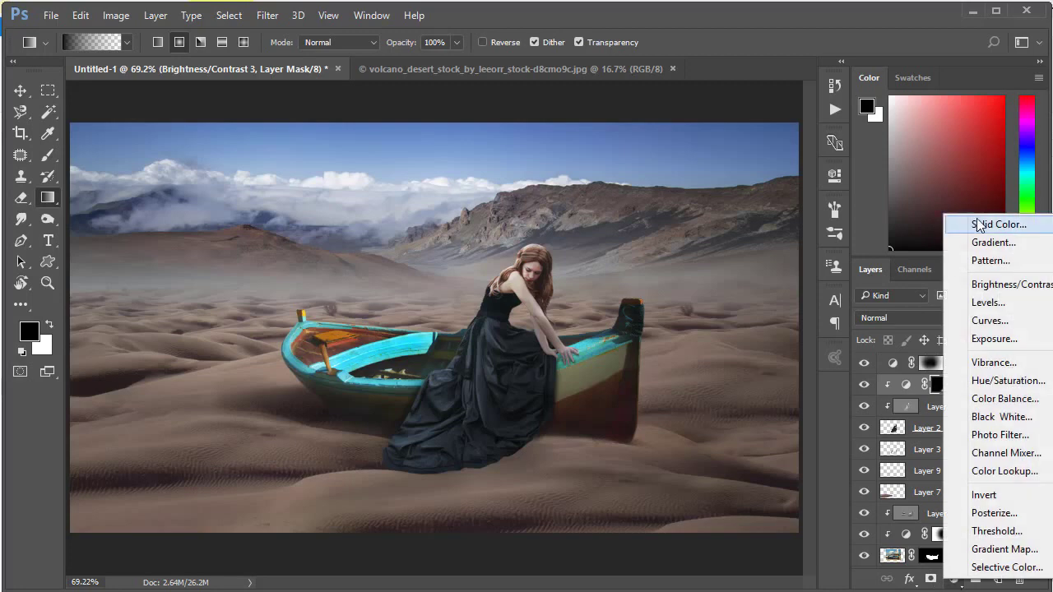
# Step: Create a radial Gradient Fill layer with its first stop coloured orange cf892e
pyautogui.click(991, 241)
pyautogui.click(708, 208)
pyautogui.click(706, 239)
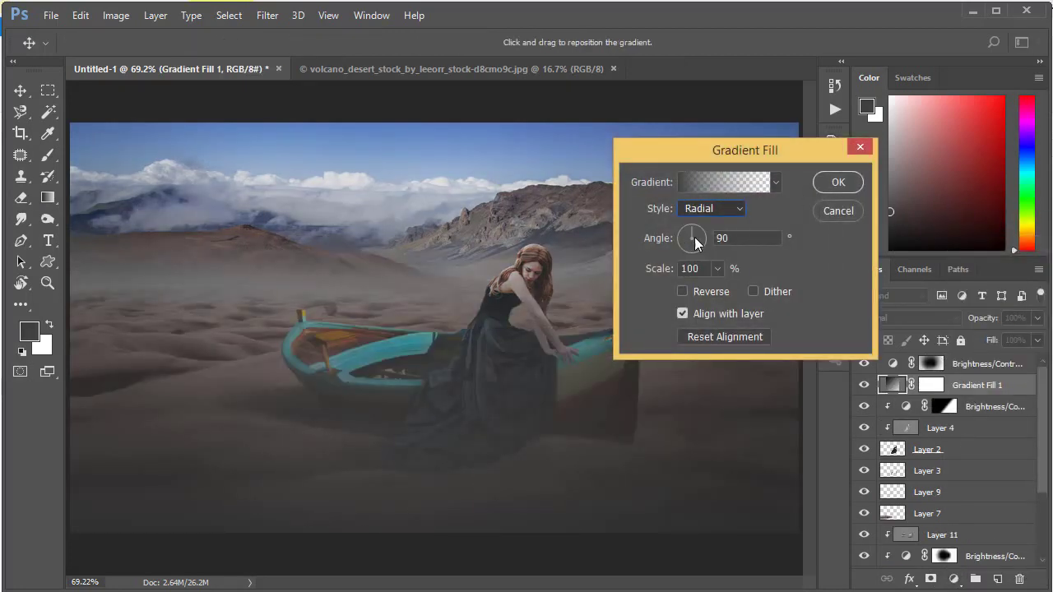
pyautogui.click(725, 182)
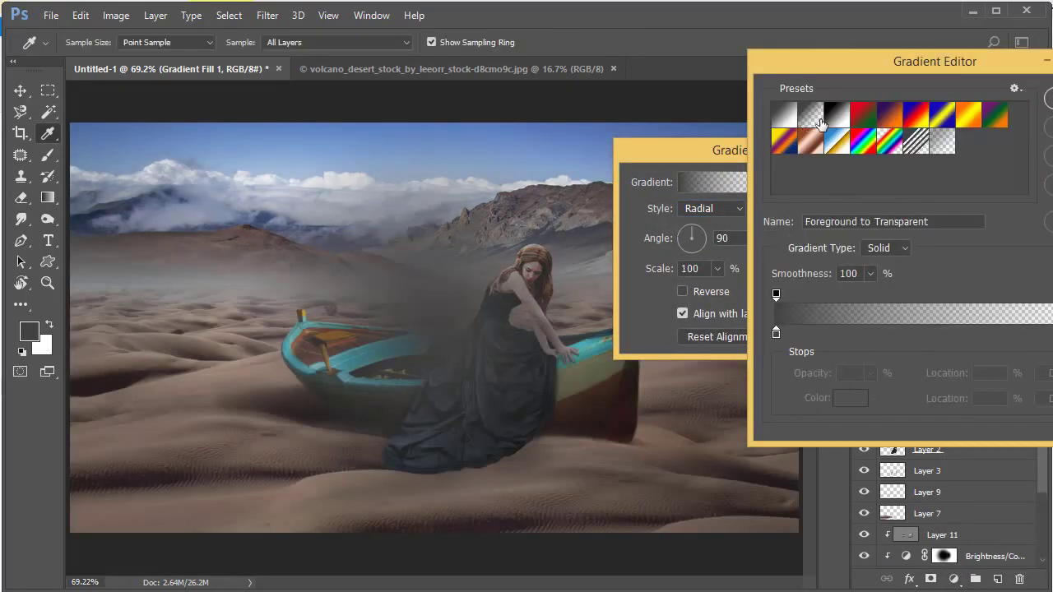
pyautogui.click(775, 333)
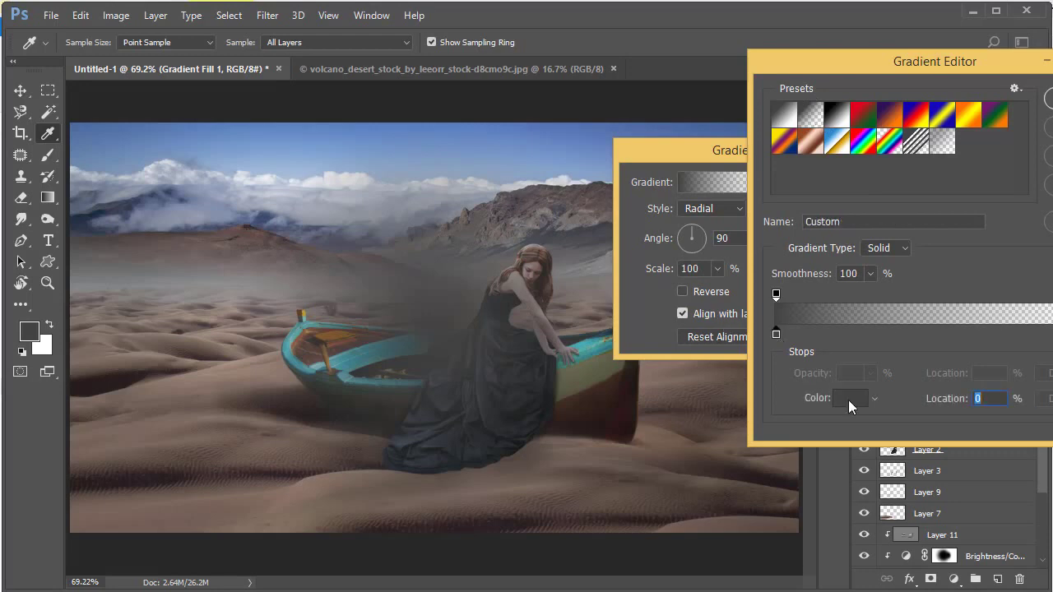
pyautogui.click(848, 400)
pyautogui.click(776, 322)
pyautogui.moveTo(776, 322); pyautogui.dragTo(782, 330)
pyautogui.click(714, 179)
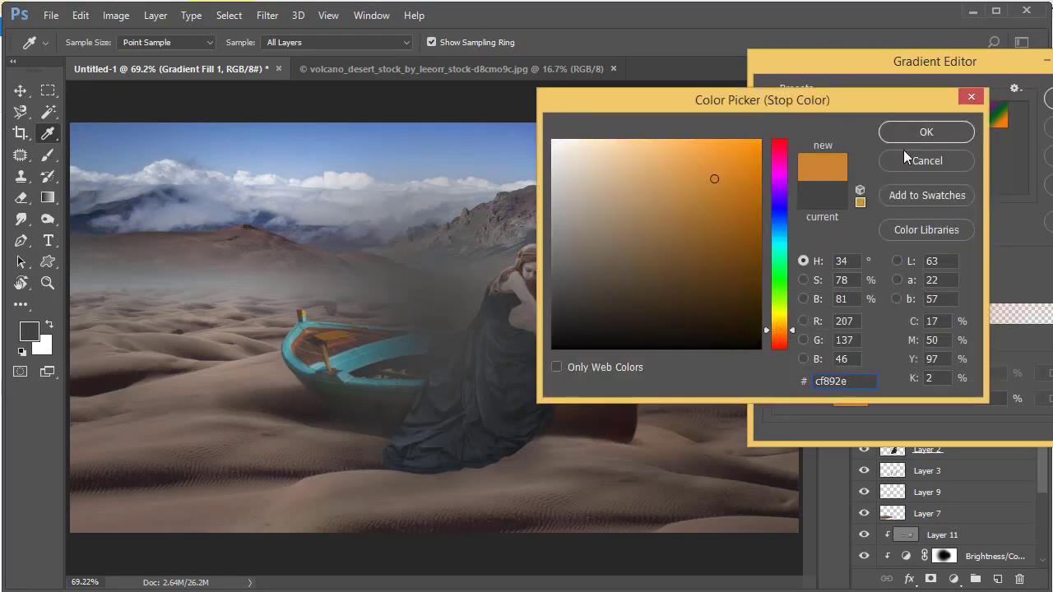
pyautogui.click(919, 137)
# Step: Position the orange glow over the upper left and scale it to 144%
pyautogui.click(468, 339)
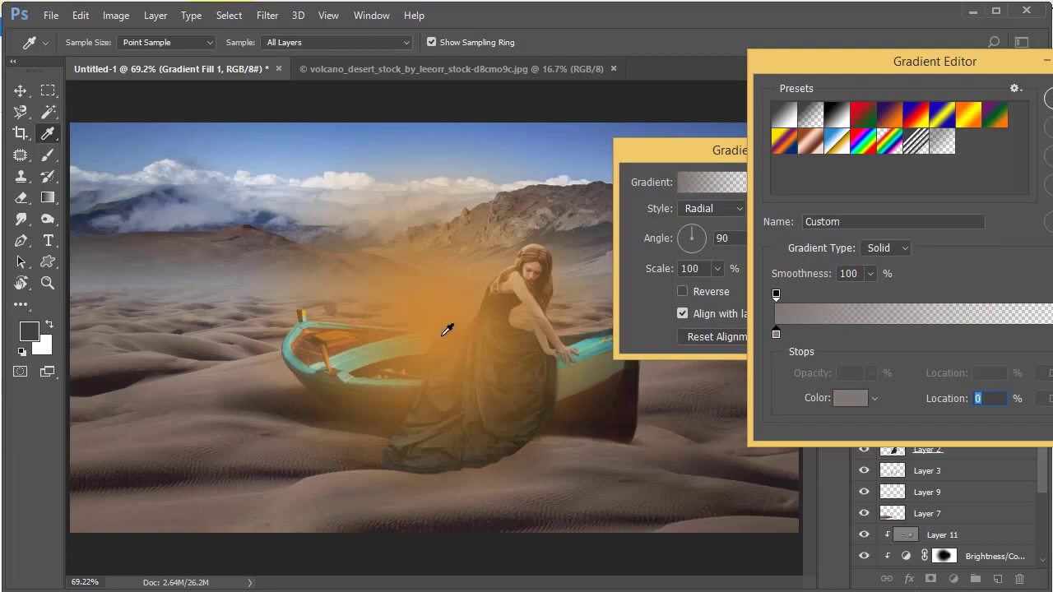
pyautogui.hotkey('ctrl', 'z')
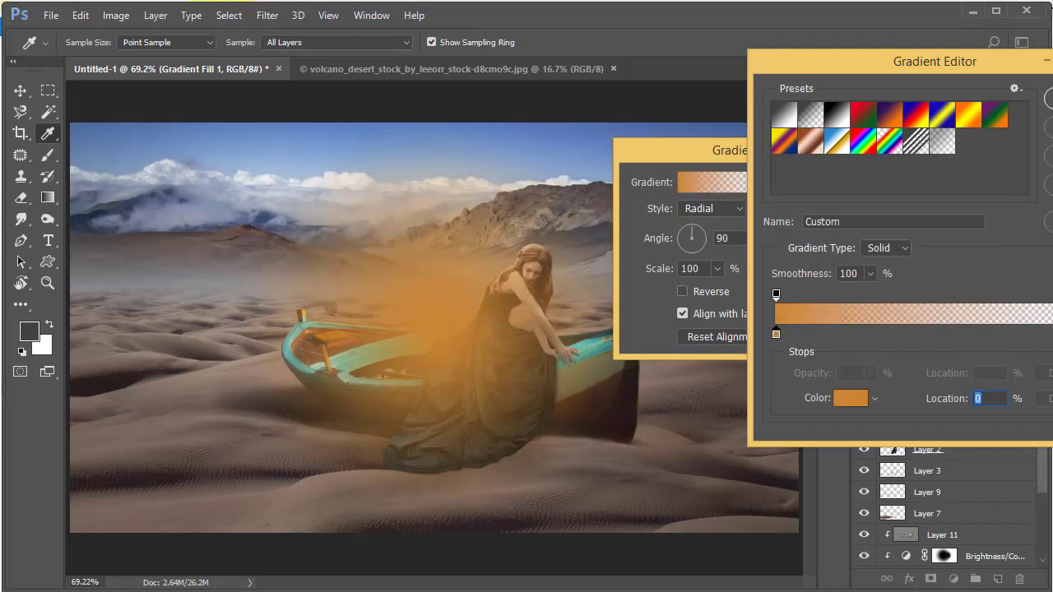
pyautogui.press('Return')
pyautogui.moveTo(167, 267)
pyautogui.mouseDown()
pyautogui.moveTo(129, 247)
pyautogui.moveTo(170, 212)
pyautogui.moveTo(283, 211)
pyautogui.moveTo(181, 208)
pyautogui.mouseUp()
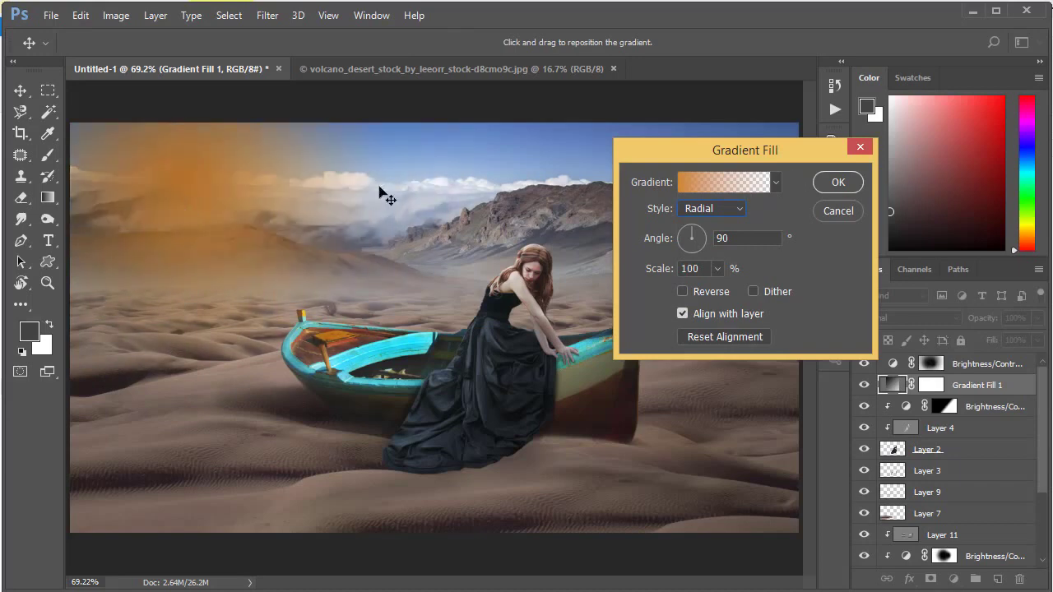
pyautogui.click(716, 269)
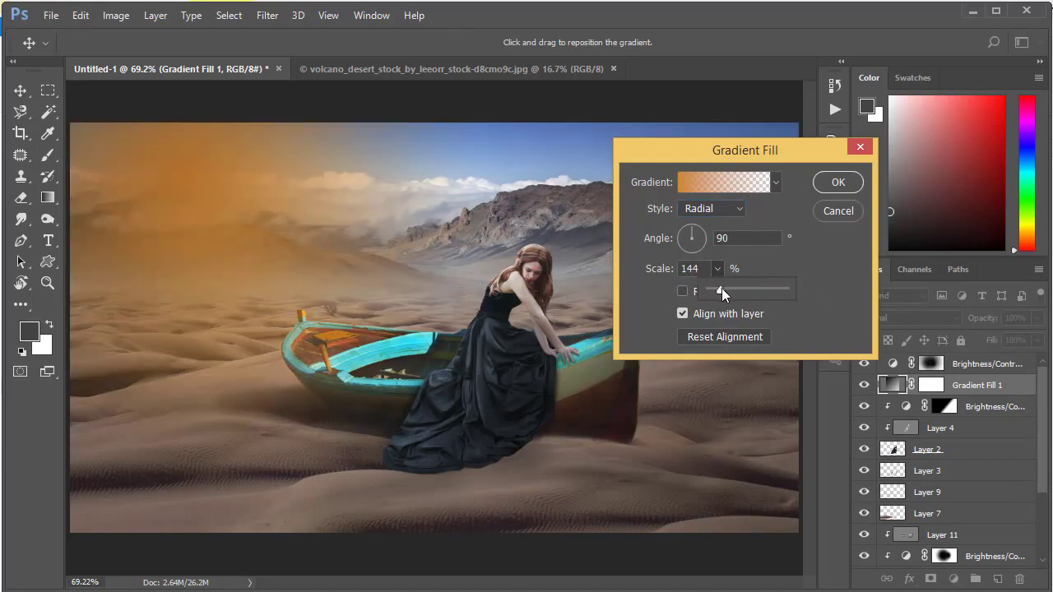
pyautogui.press('Return')
# Step: Blend the glow with Linear Dodge (Add) and recentre it behind the clouds at 100% scale
pyautogui.click(888, 320)
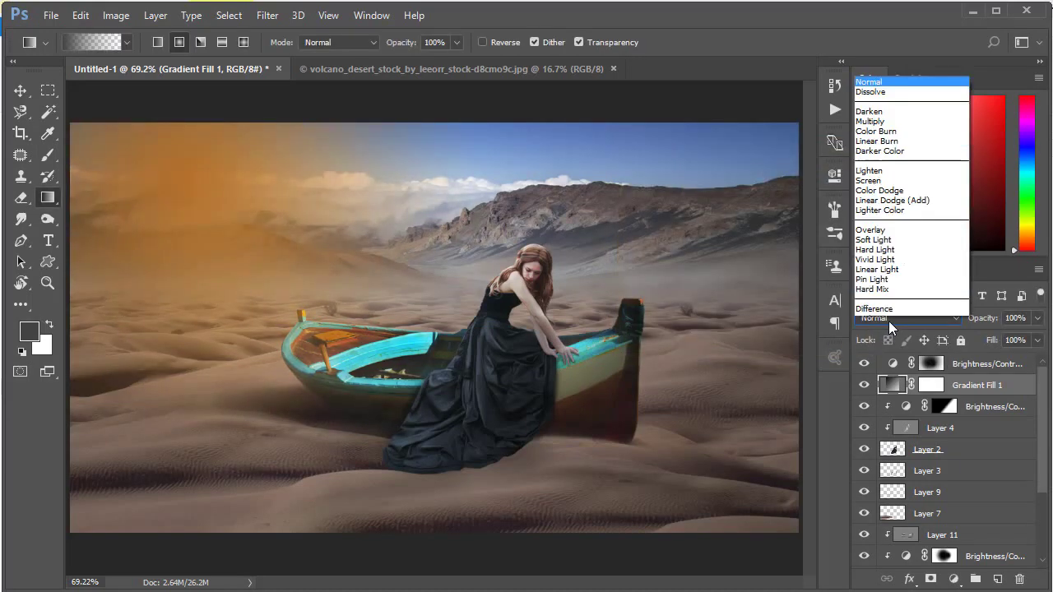
pyautogui.click(908, 135)
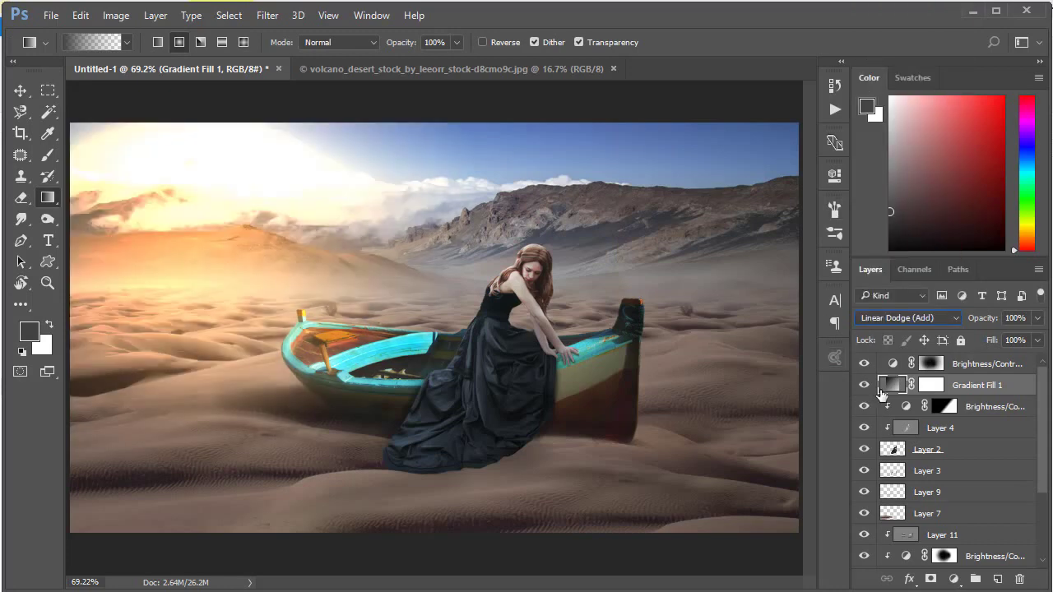
pyautogui.doubleClick(882, 393)
pyautogui.moveTo(312, 242); pyautogui.dragTo(321, 247)
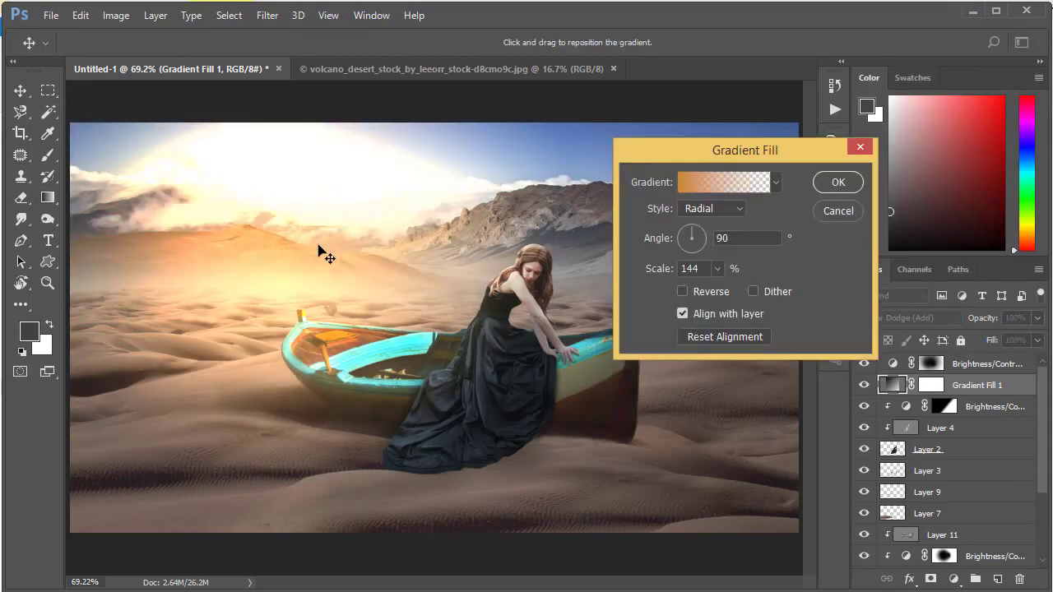
pyautogui.click(713, 271)
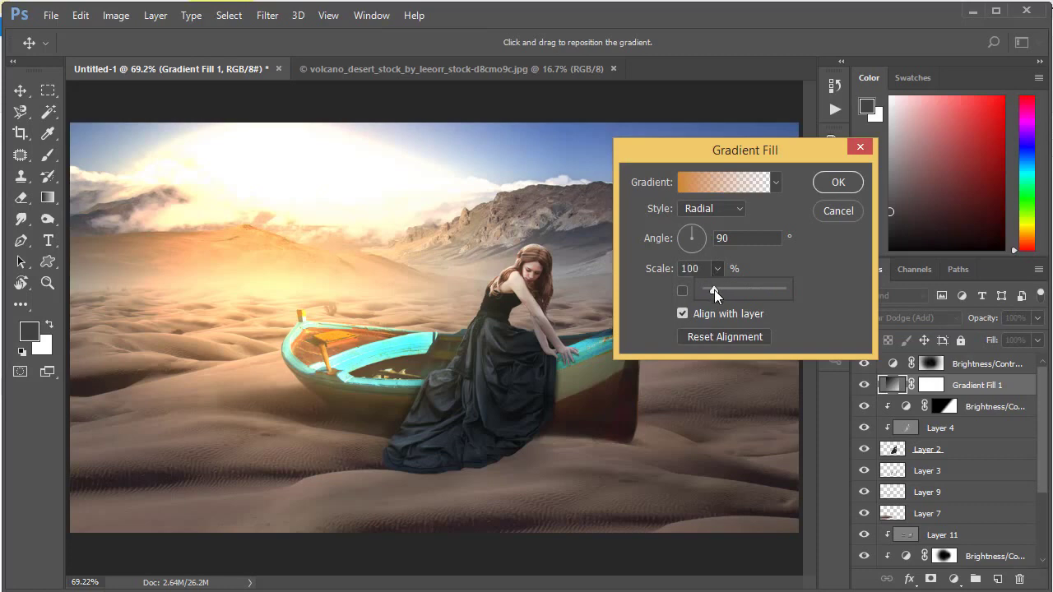
pyautogui.moveTo(714, 292); pyautogui.dragTo(714, 292)
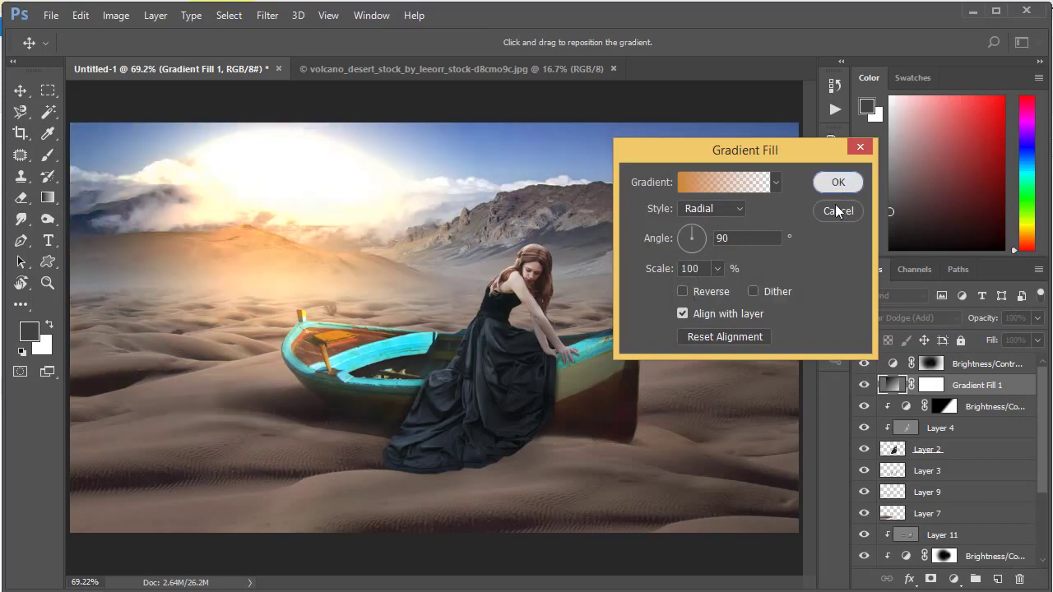
pyautogui.click(839, 182)
# Step: Lower the Gradient Fill layer's fill to 43%
pyautogui.click(1037, 340)
pyautogui.moveTo(1039, 360); pyautogui.dragTo(993, 359)
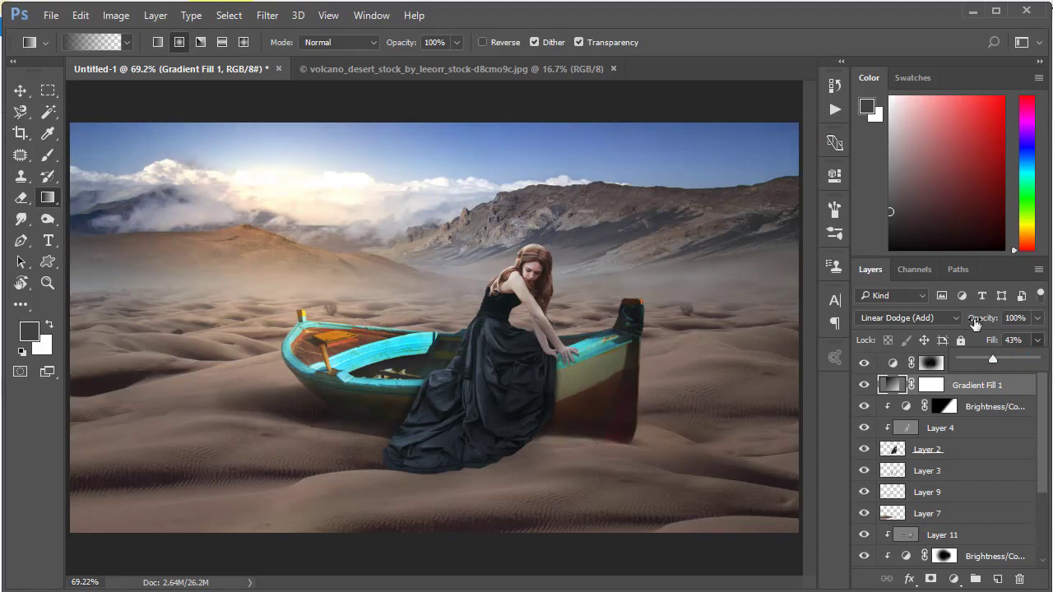
pyautogui.click(980, 288)
pyautogui.click(983, 364)
# Step: Add a Levels layer with Blue midtones 0.95 and Red 1.08, then view full screen
pyautogui.click(954, 579)
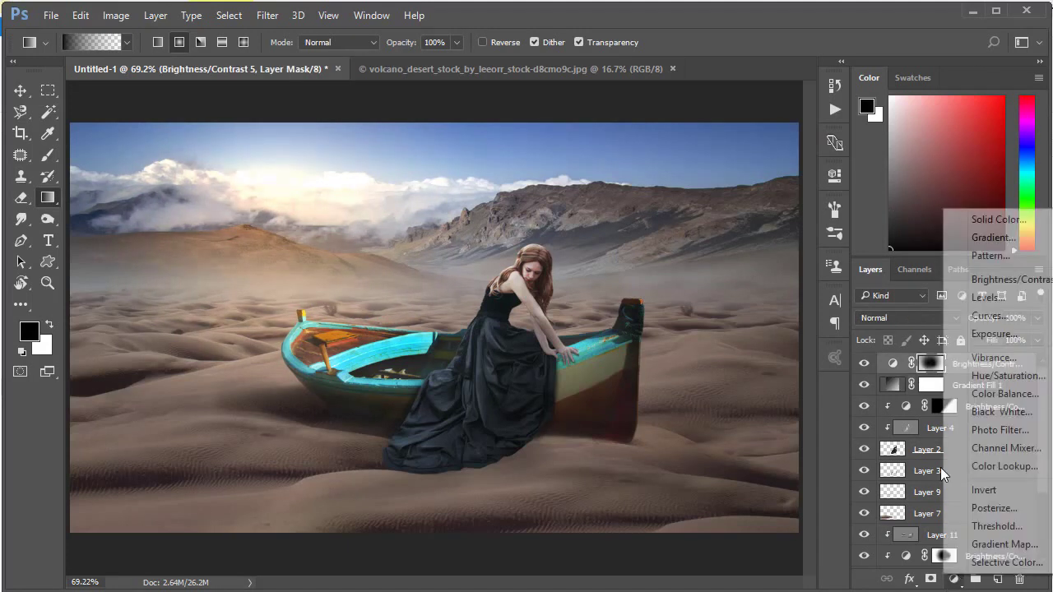
pyautogui.click(965, 296)
pyautogui.click(669, 250)
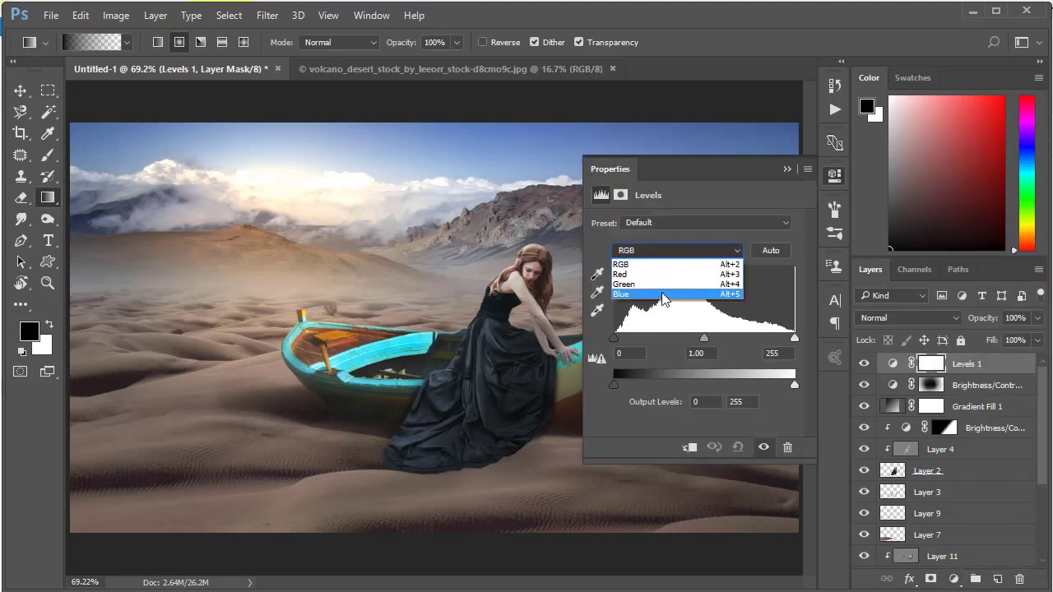
pyautogui.click(658, 295)
pyautogui.moveTo(704, 339); pyautogui.dragTo(702, 338)
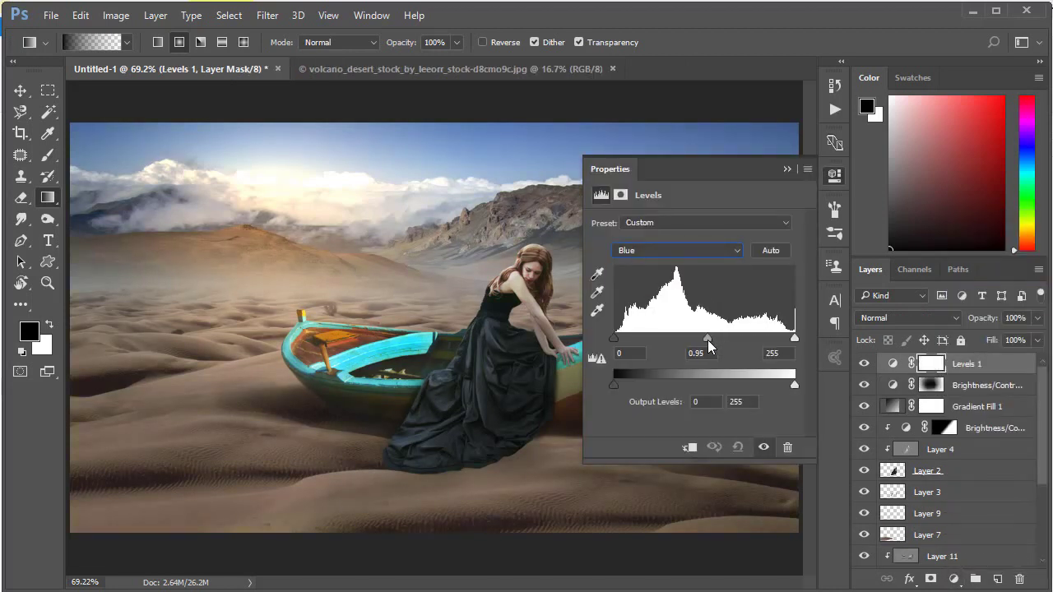
pyautogui.click(678, 250)
pyautogui.click(650, 269)
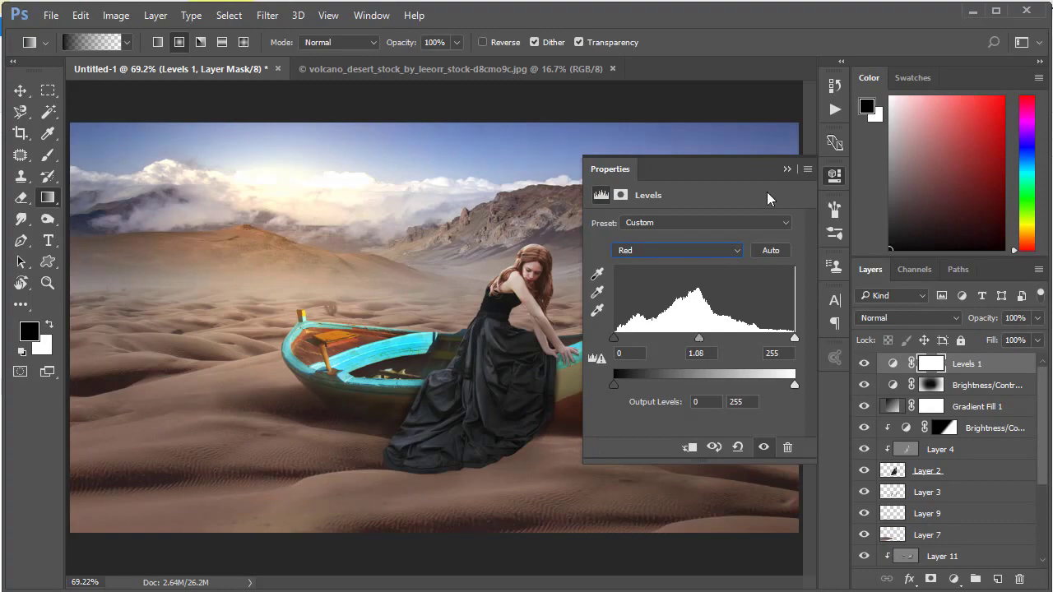
pyautogui.press('f')
pyautogui.press('f')
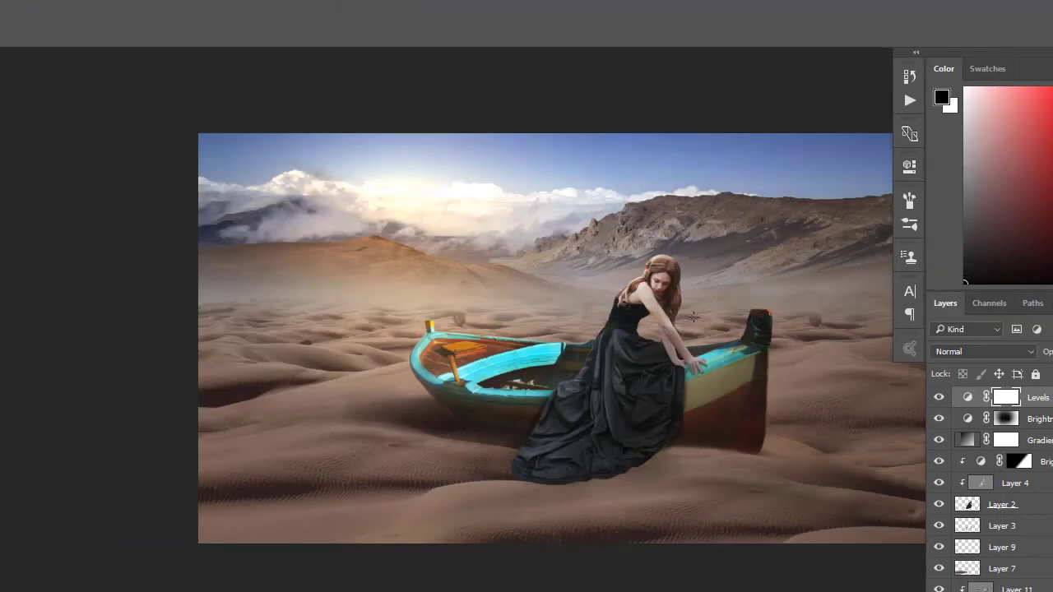